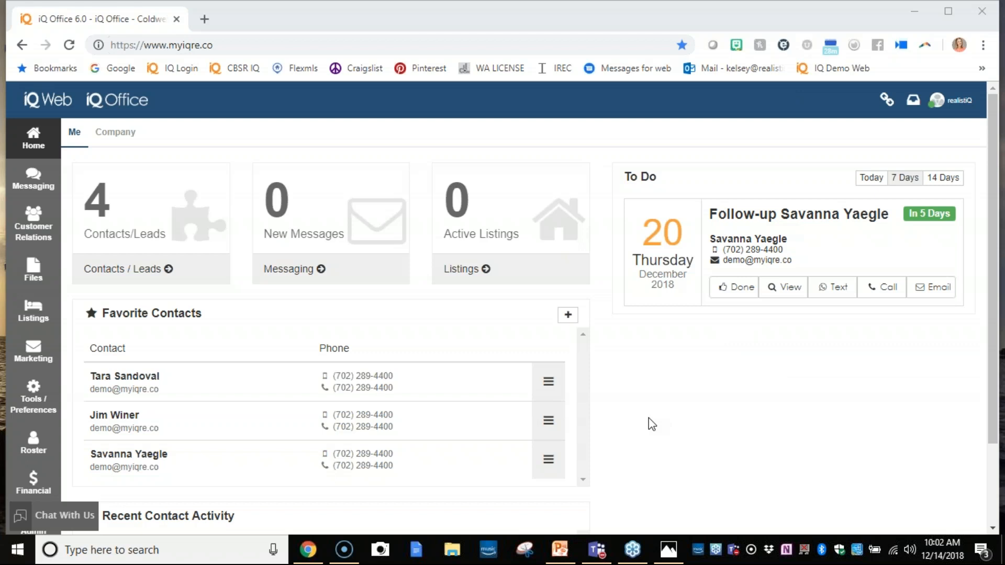
- Switch from the support account to acting as another agent chosen from the Act As list
click(955, 100)
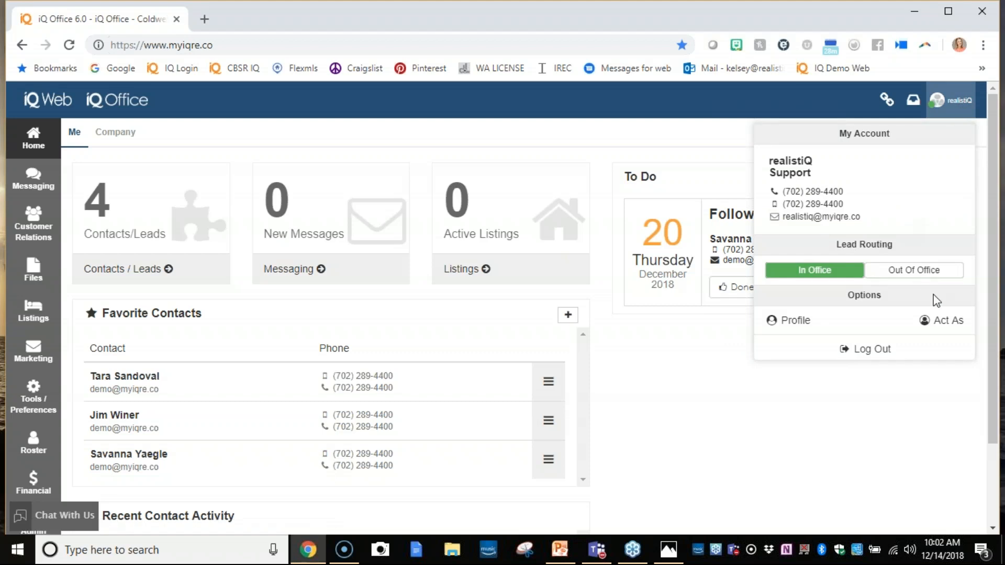
click(940, 323)
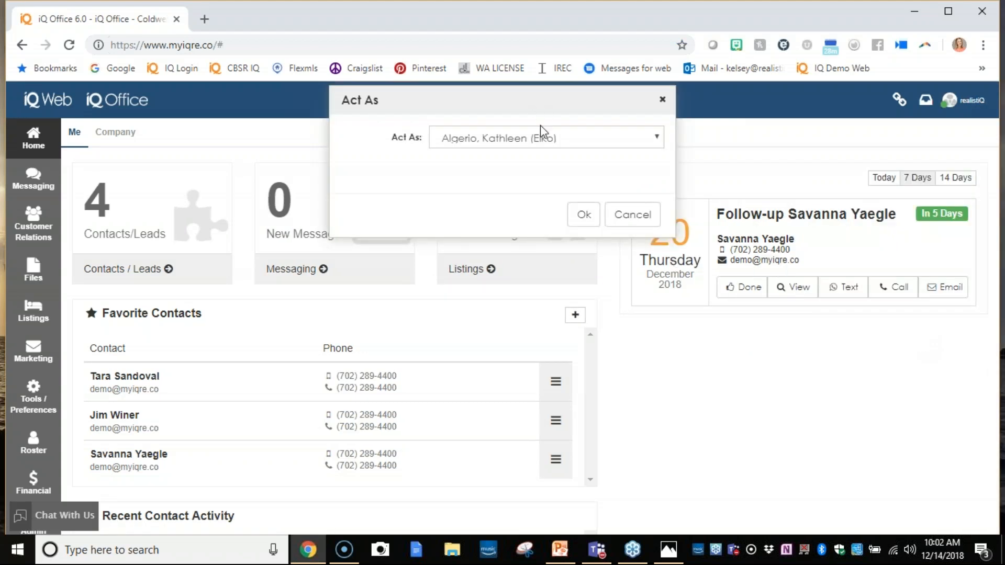
click(544, 138)
click(526, 222)
click(582, 213)
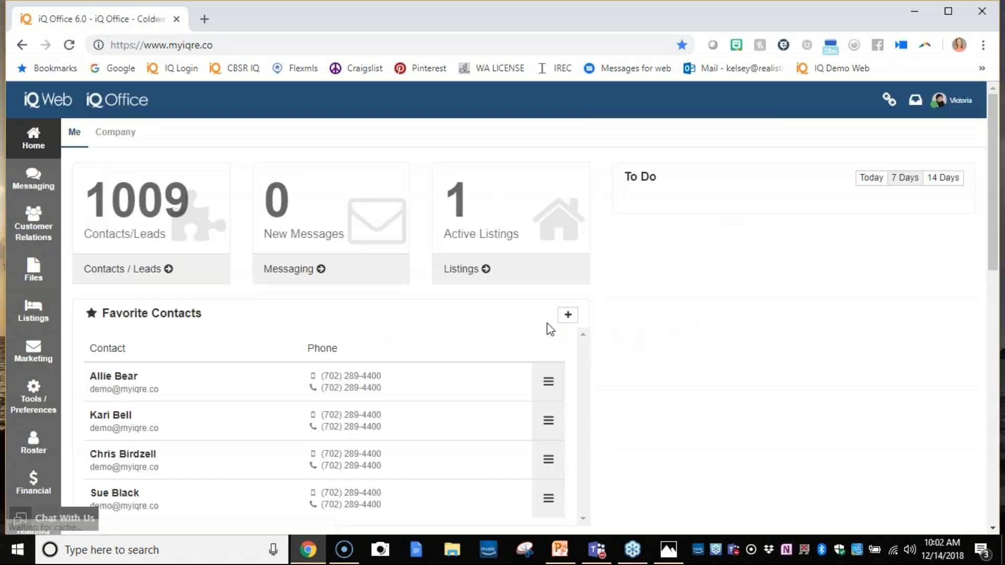
- Open the first contact under Recent Contact Activity and show that contact's listings
scroll(439, 377, down, 3)
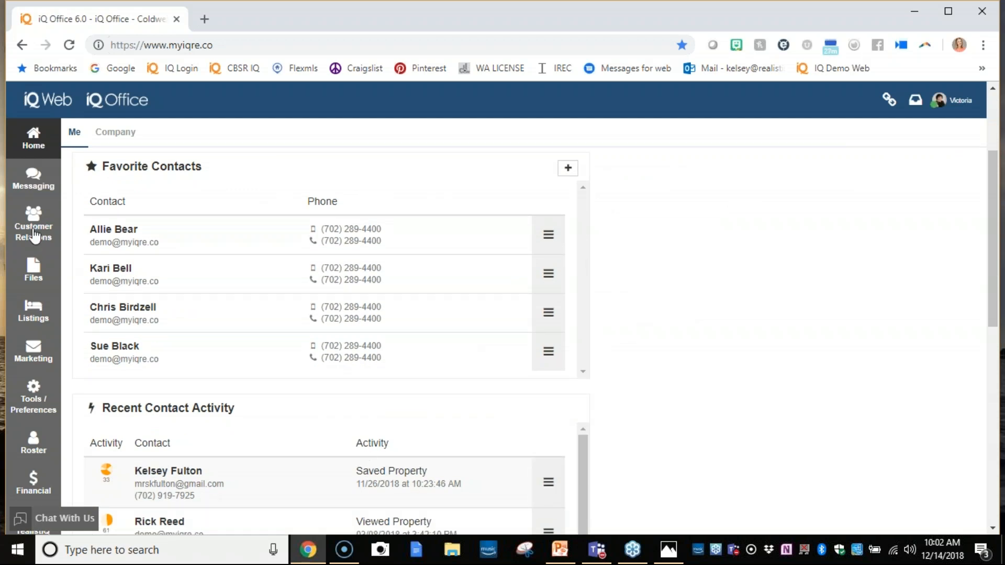
scroll(152, 308, up, 3)
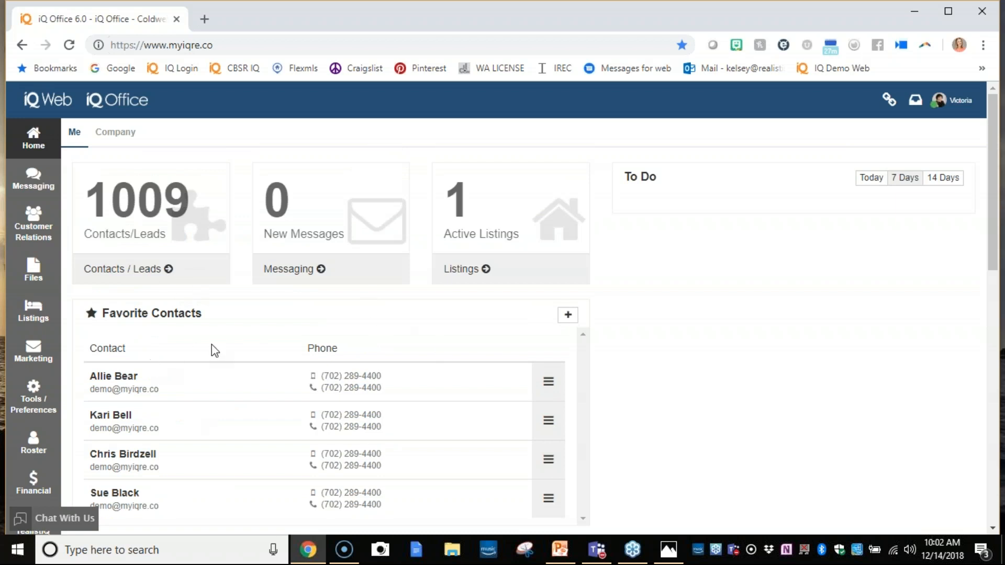
scroll(212, 344, down, 5)
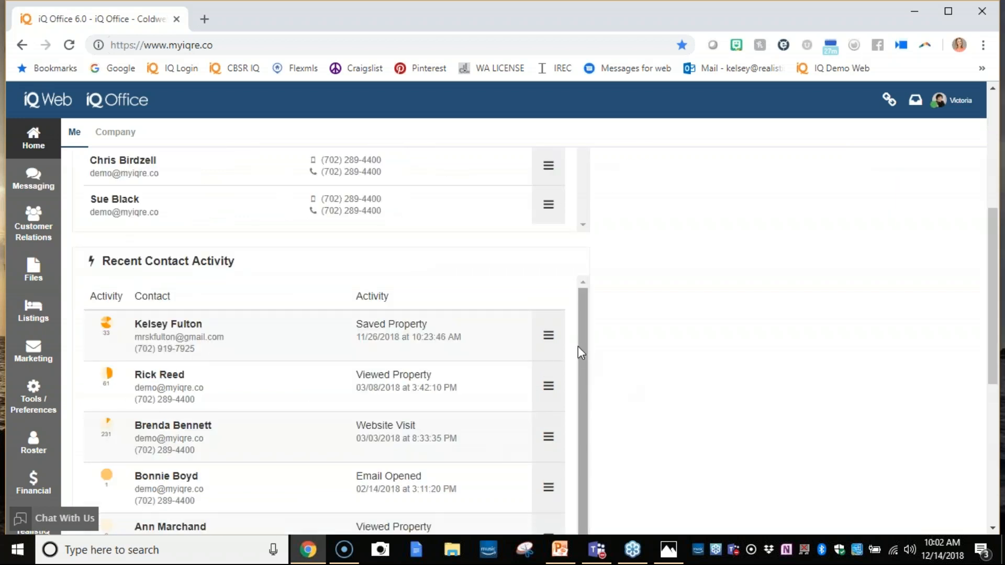
click(545, 336)
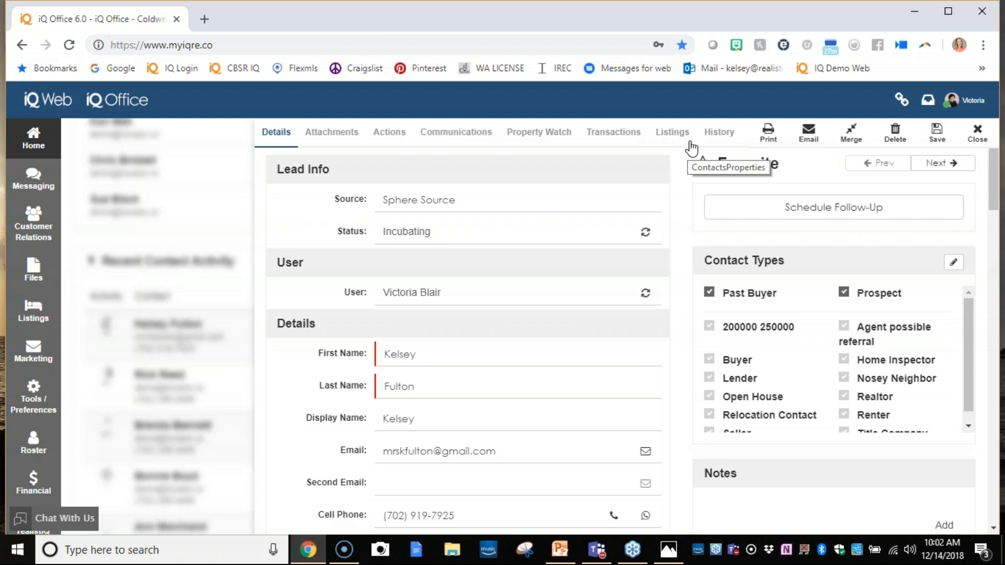
click(668, 133)
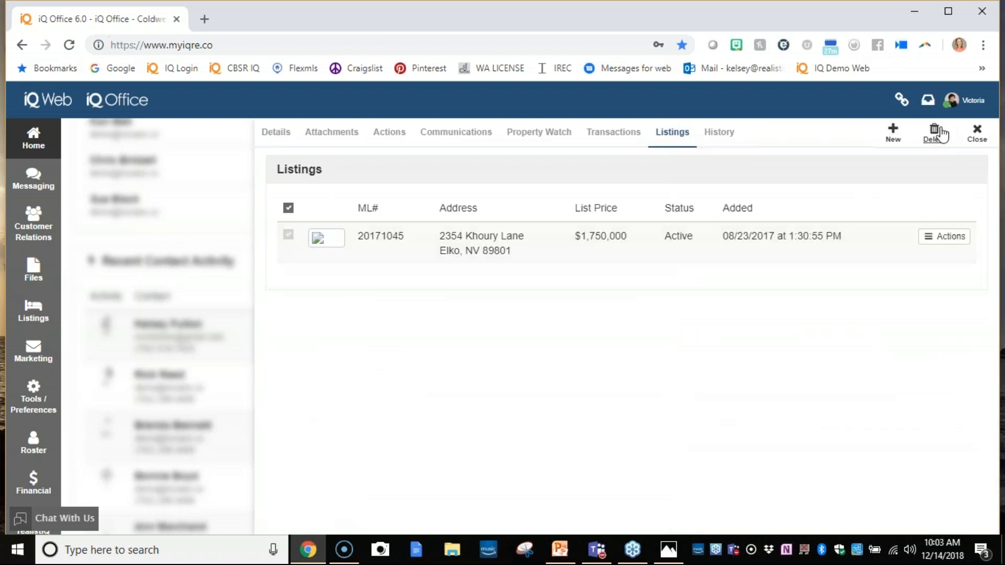
click(289, 234)
click(894, 142)
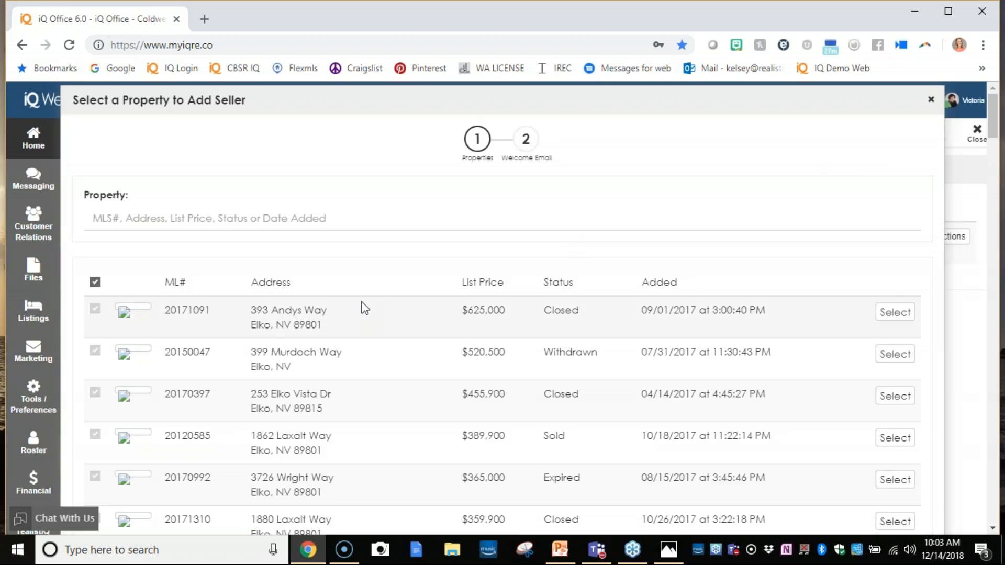
scroll(364, 308, down, 14)
scroll(363, 305, down, 9)
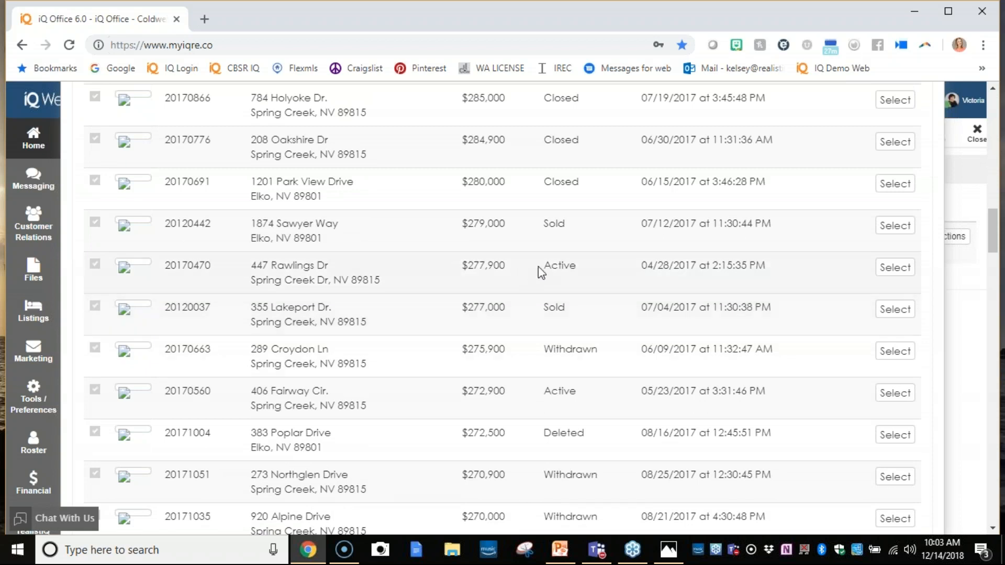
click(896, 268)
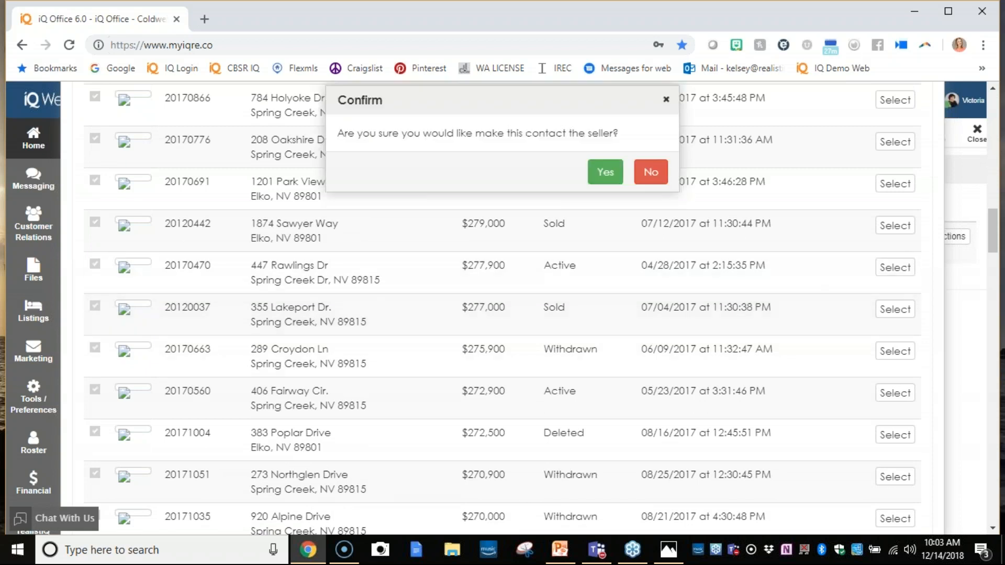
click(605, 172)
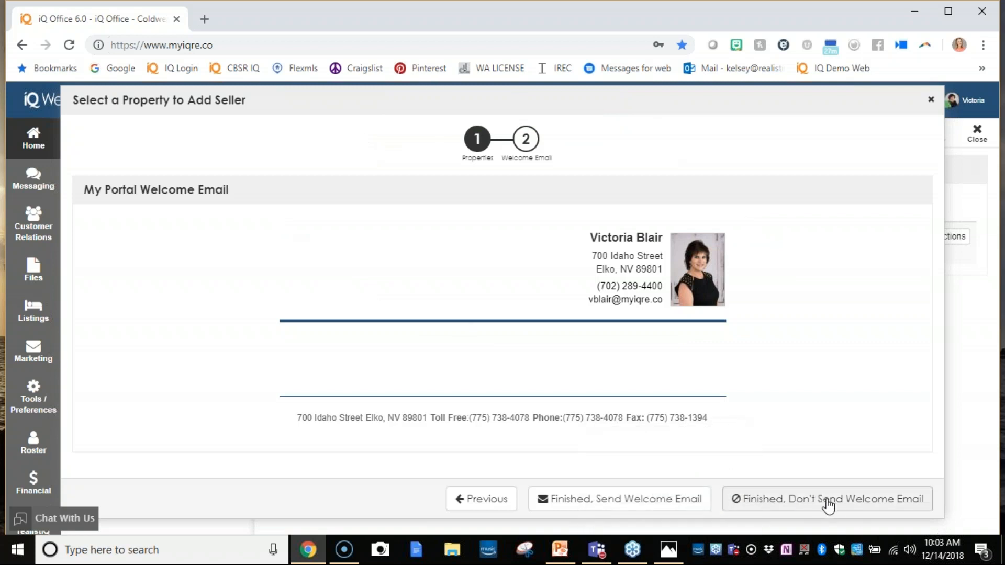
click(827, 505)
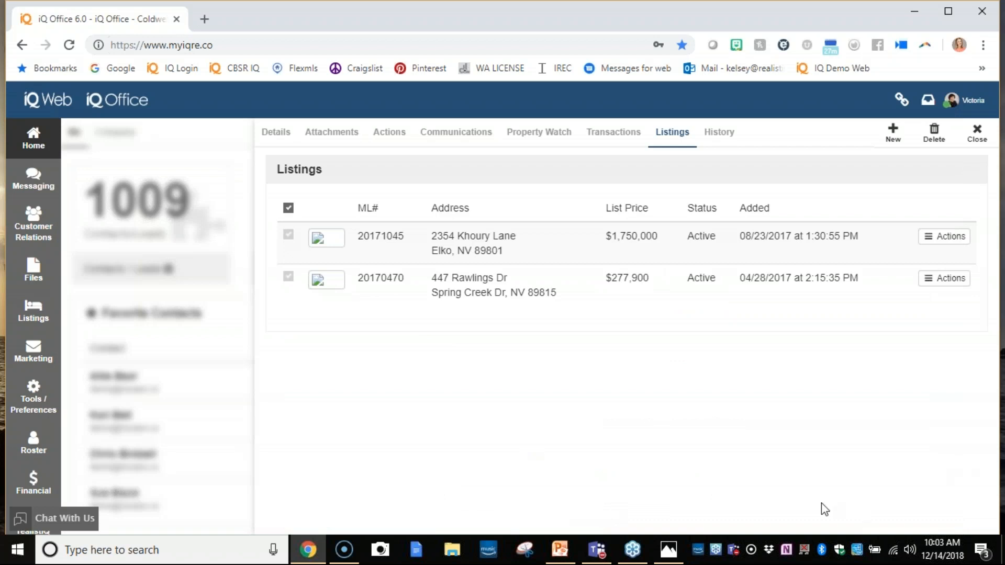
click(288, 276)
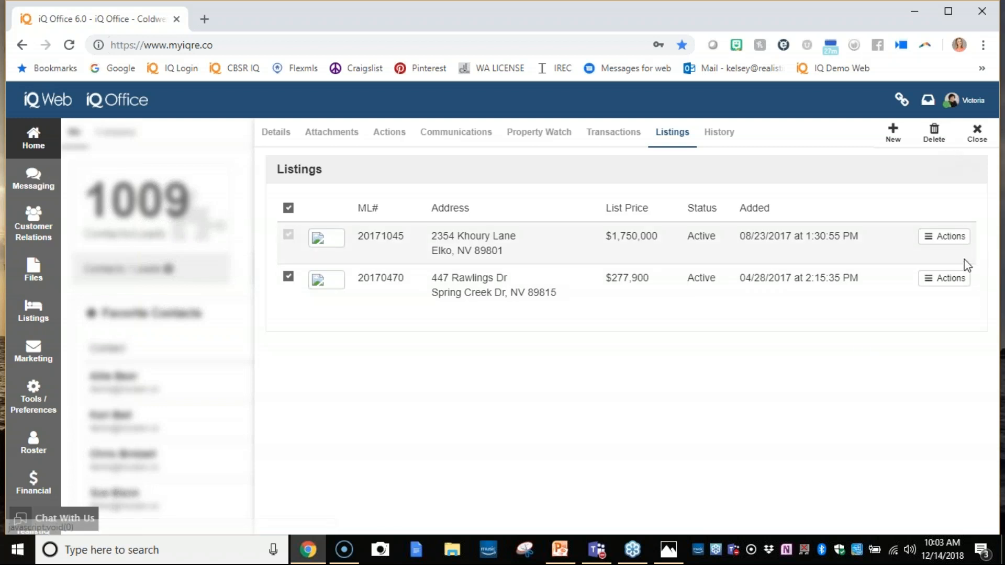
click(958, 282)
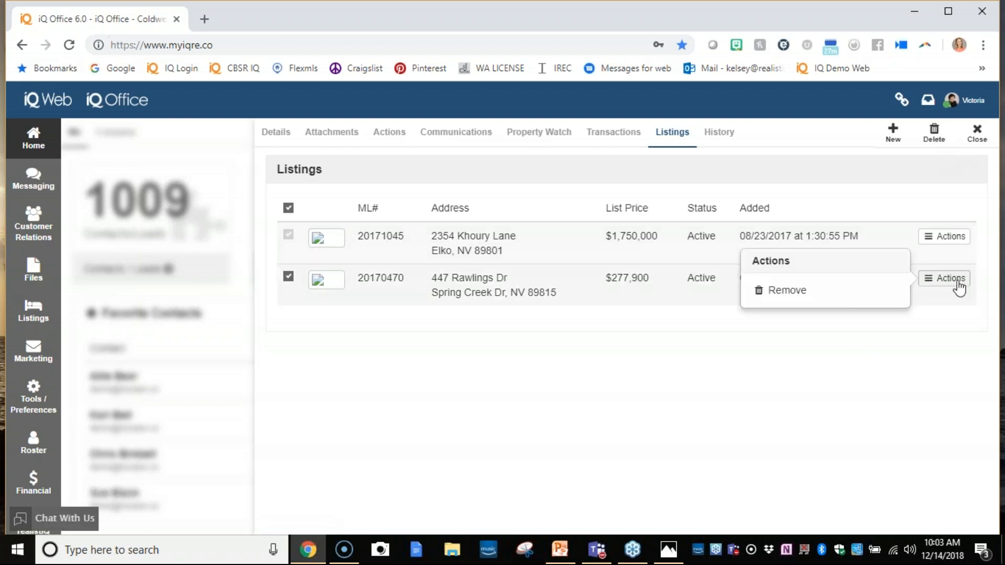
click(852, 298)
click(614, 181)
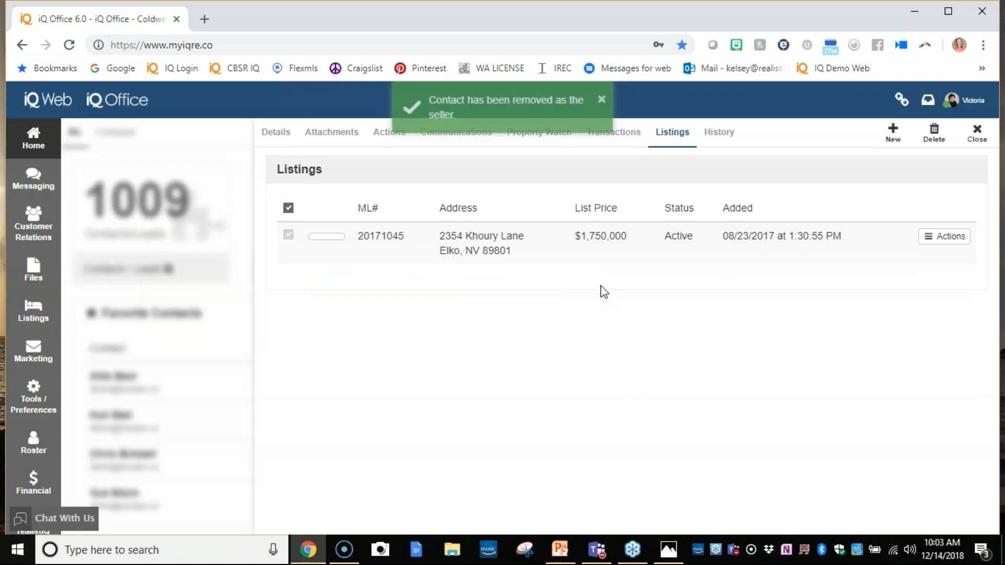
click(970, 145)
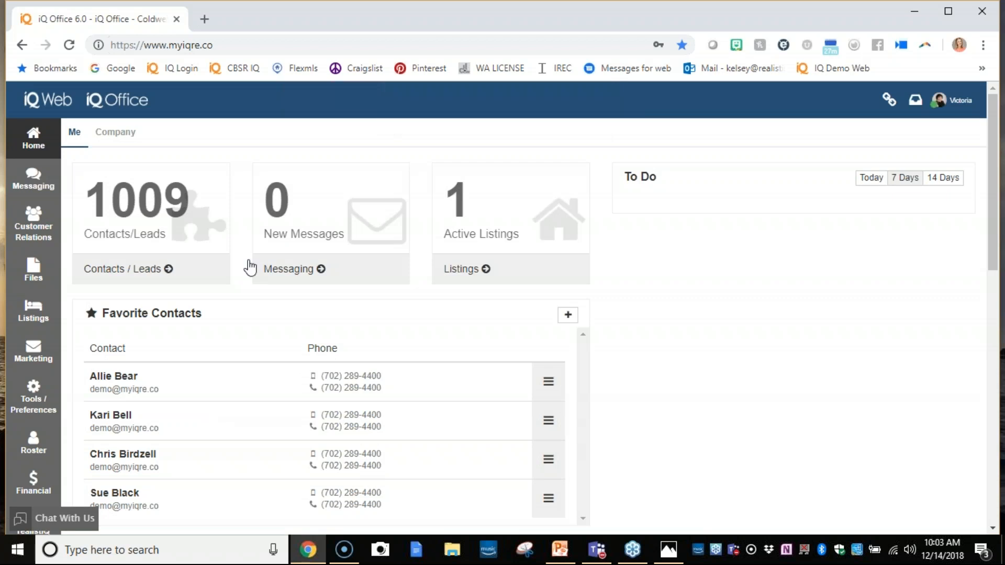
- Try to open the agent's for-sale listings page
click(39, 313)
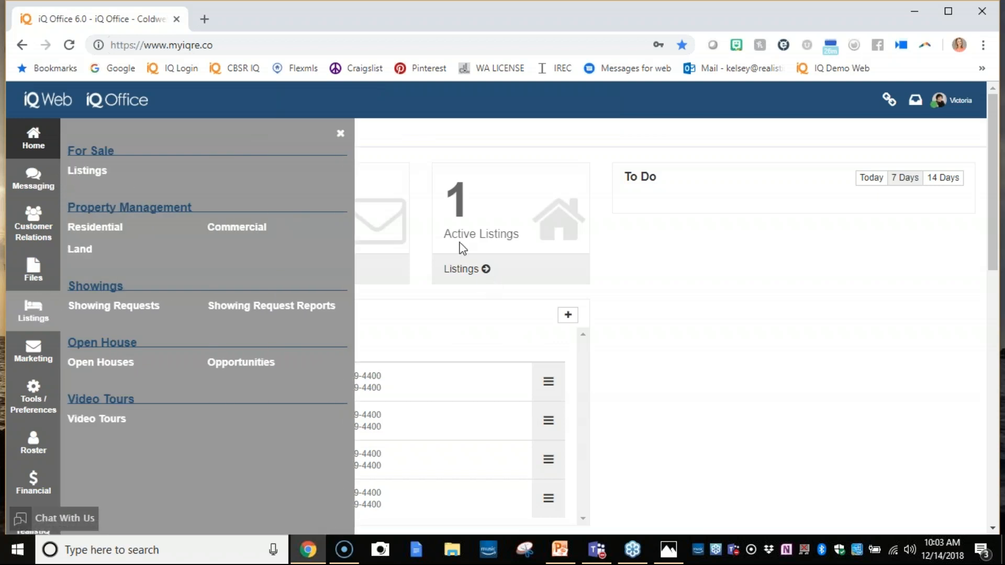
click(486, 269)
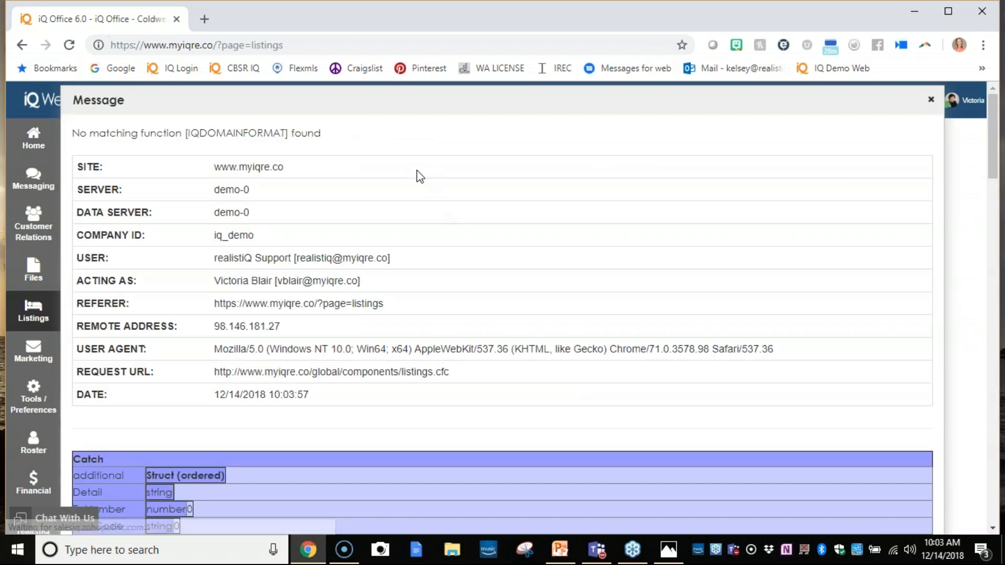
click(931, 99)
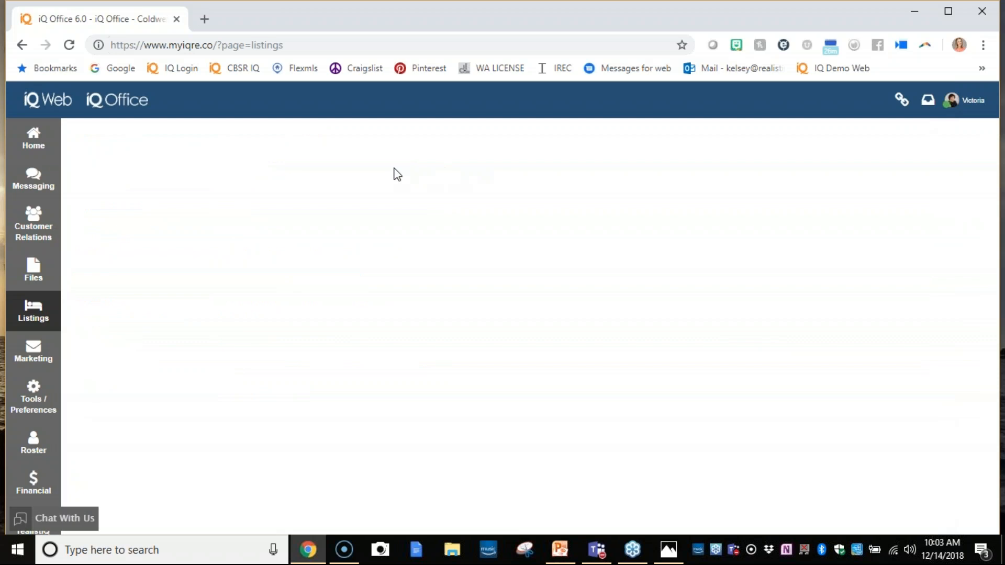
click(29, 314)
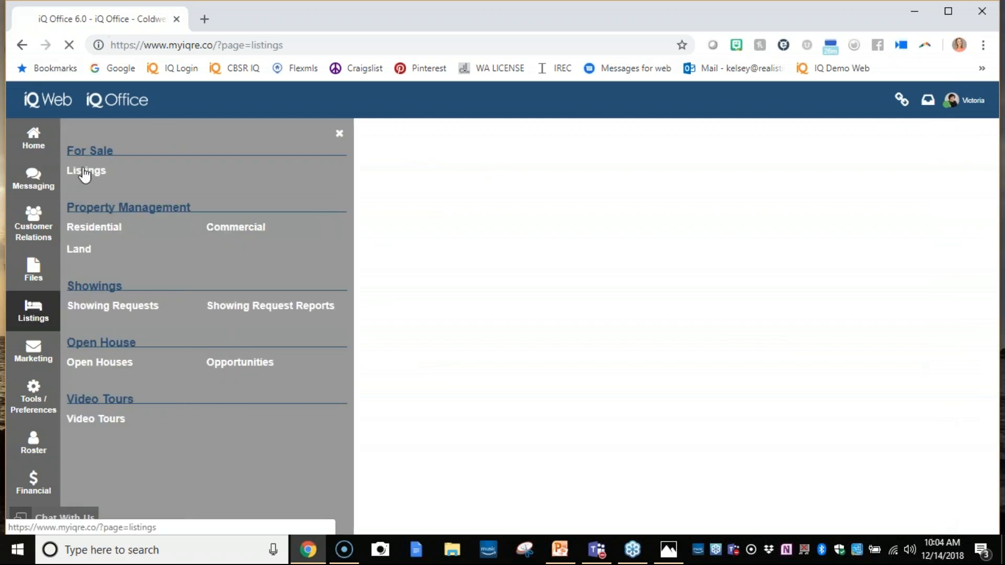
click(84, 172)
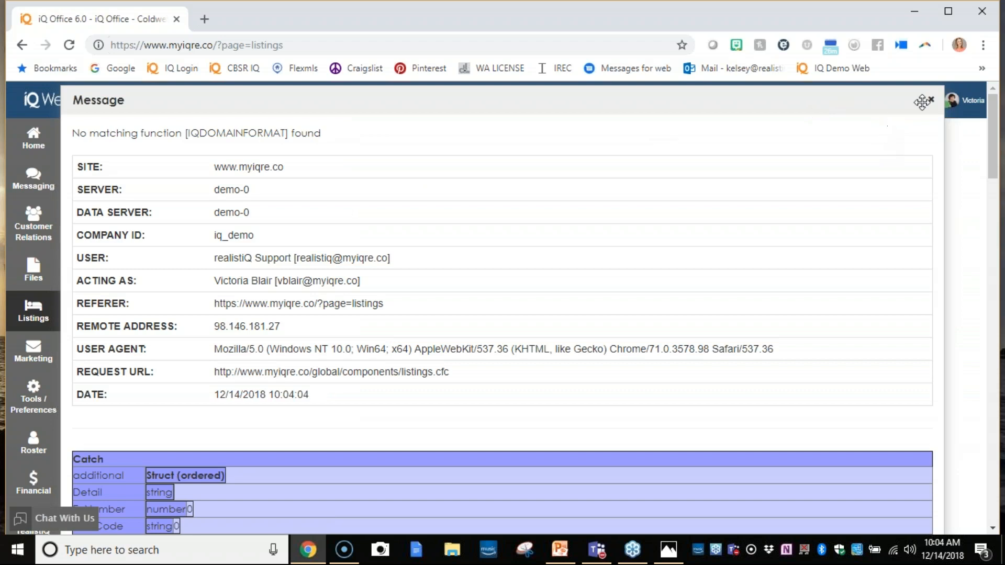
click(930, 100)
- Stop acting as the agent and try to open the for-sale listings from the support account
click(962, 103)
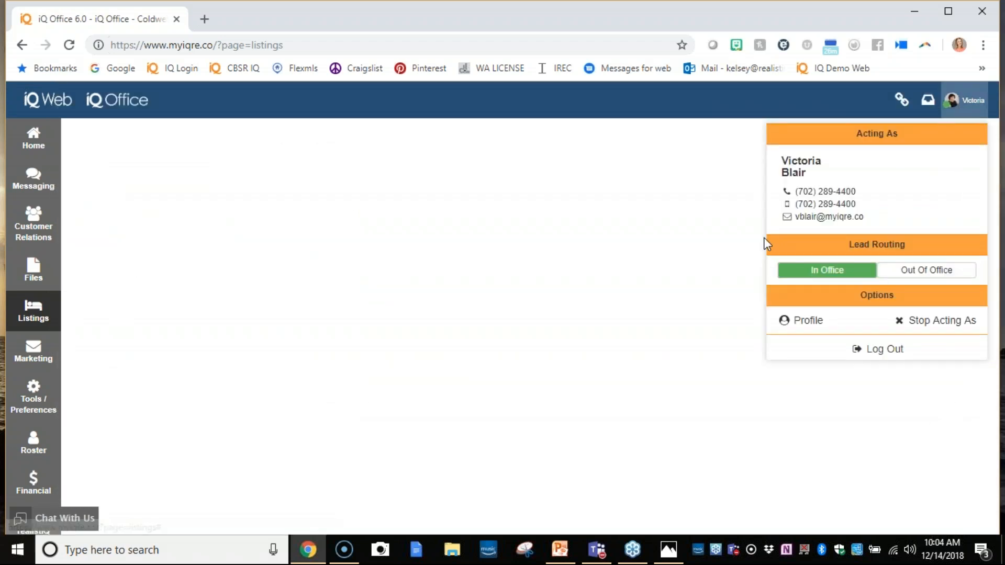
click(913, 321)
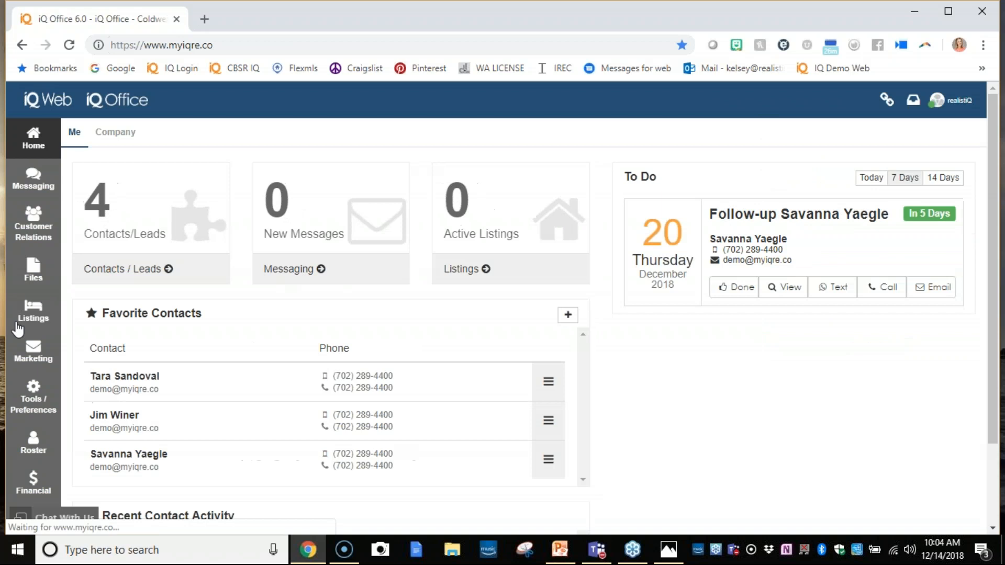
click(32, 316)
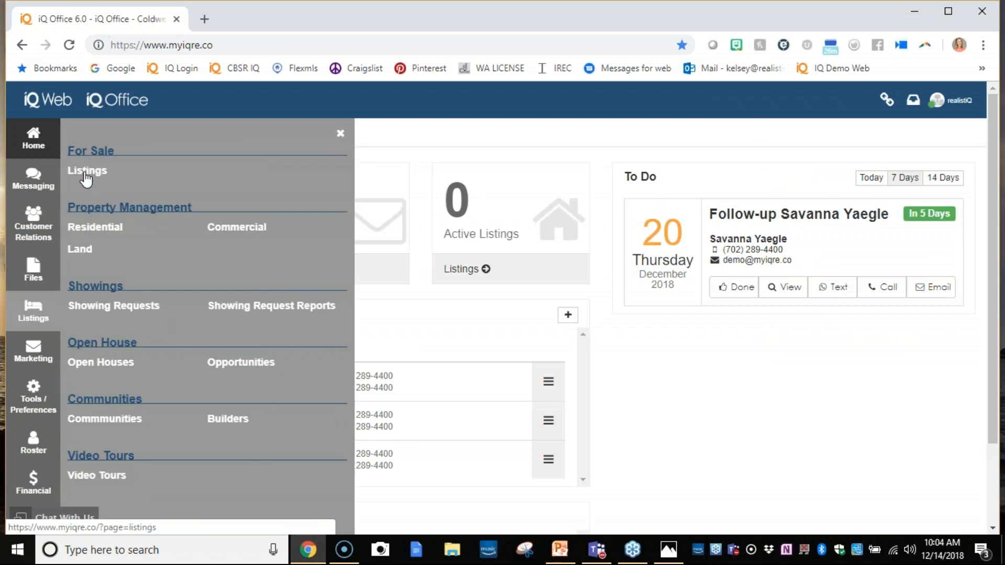
click(83, 178)
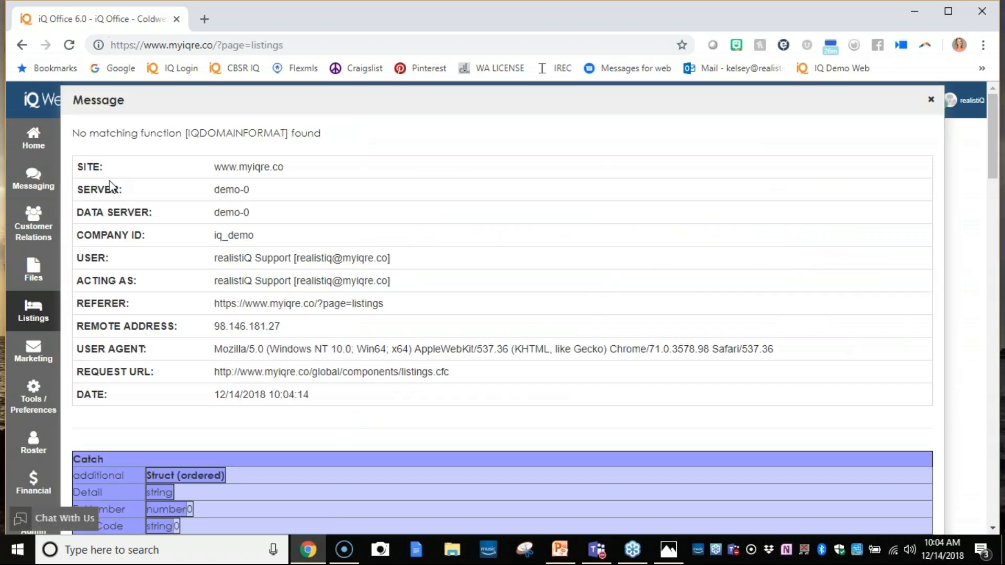
click(930, 100)
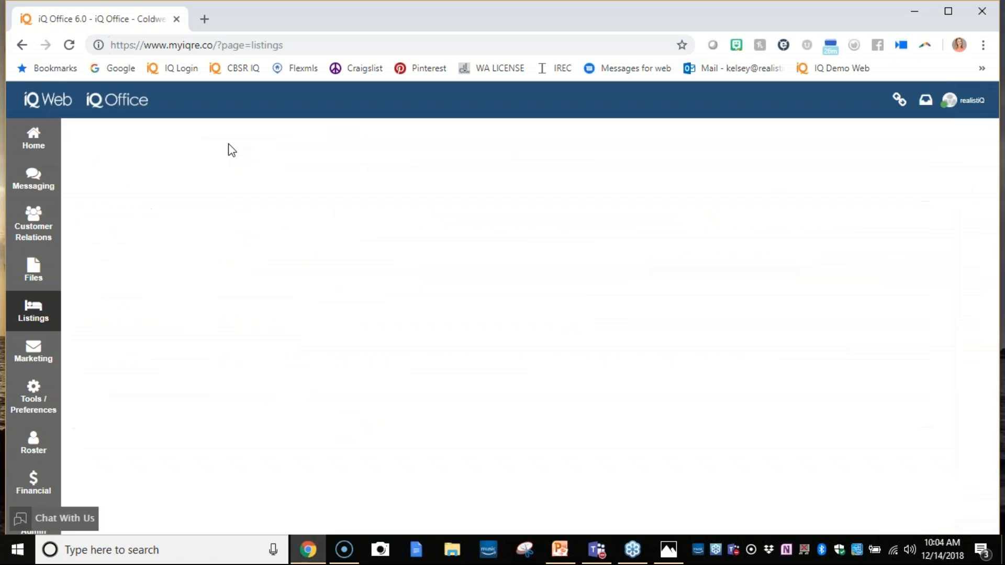
- Open mycbidaho.com in a new browser tab and log in with the saved credentials
click(201, 19)
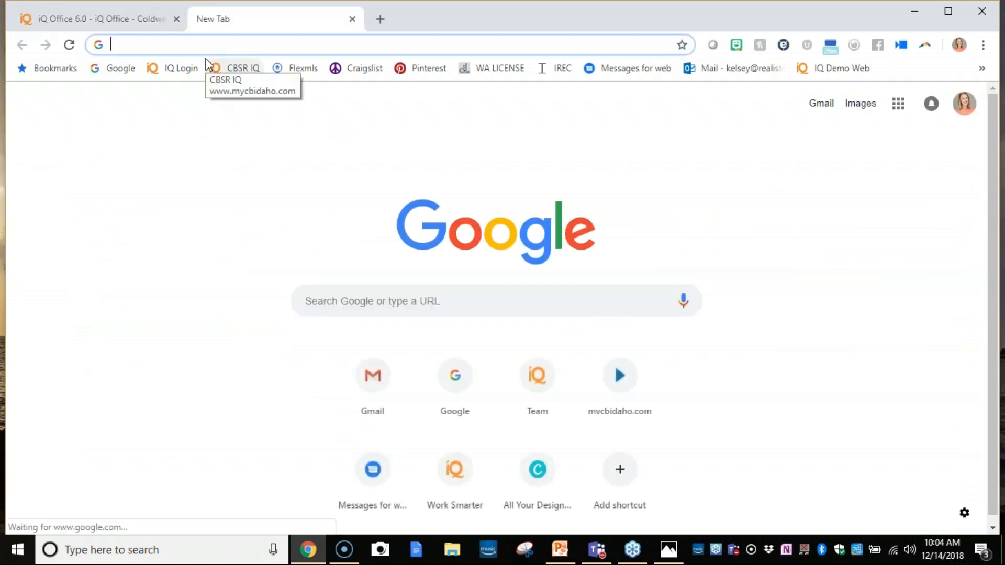
text(my)
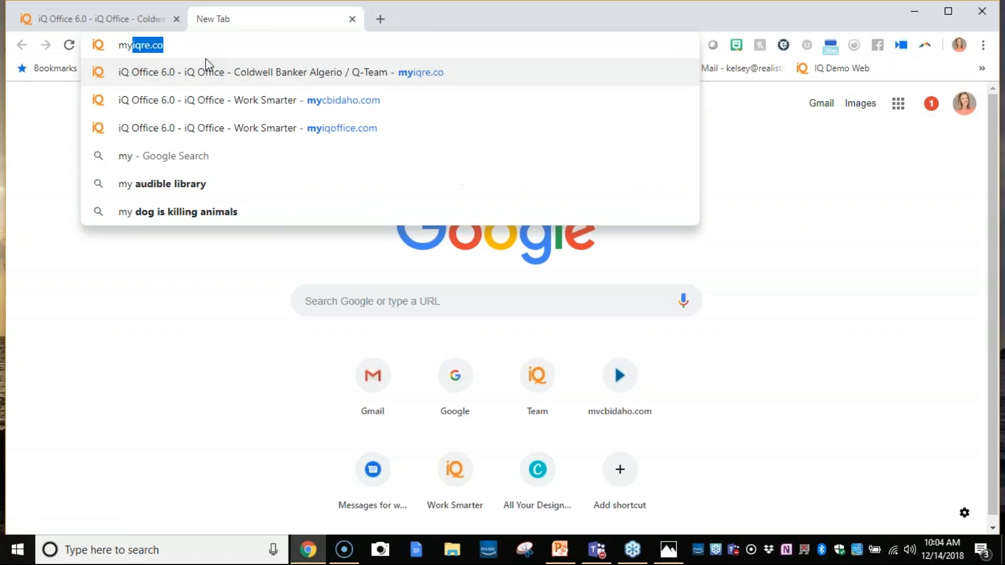
text(cbidaho)
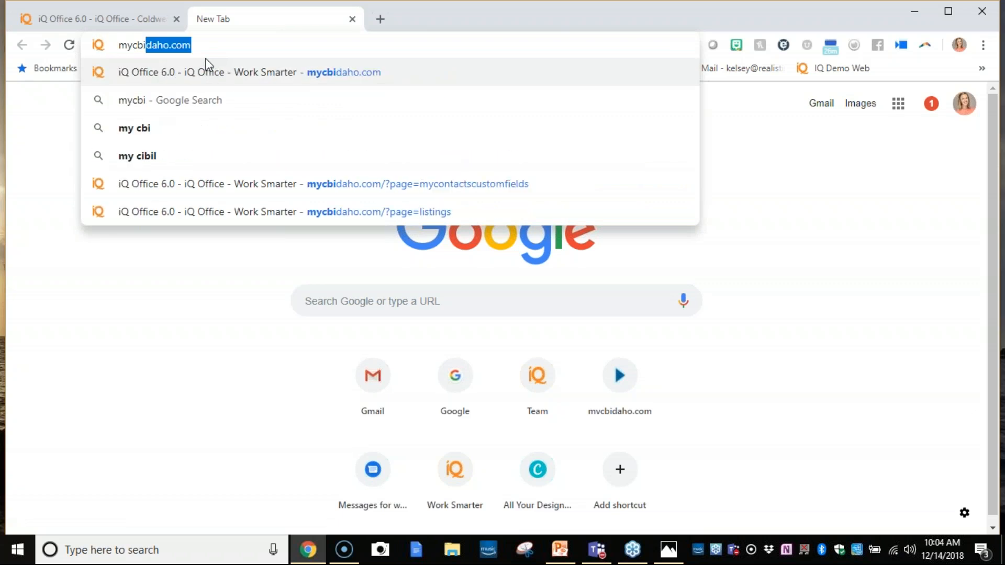
text(.com)
key(Return)
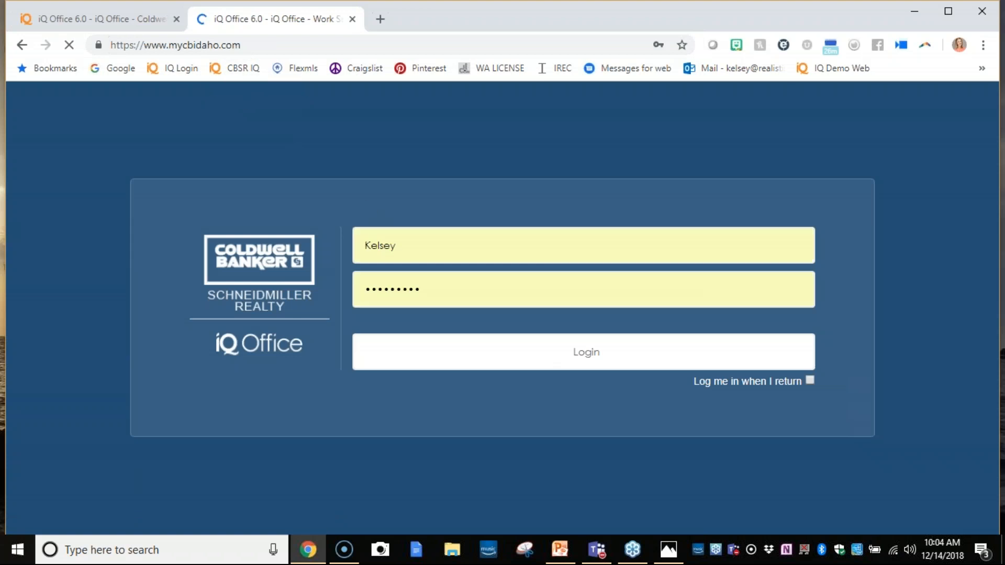
click(491, 364)
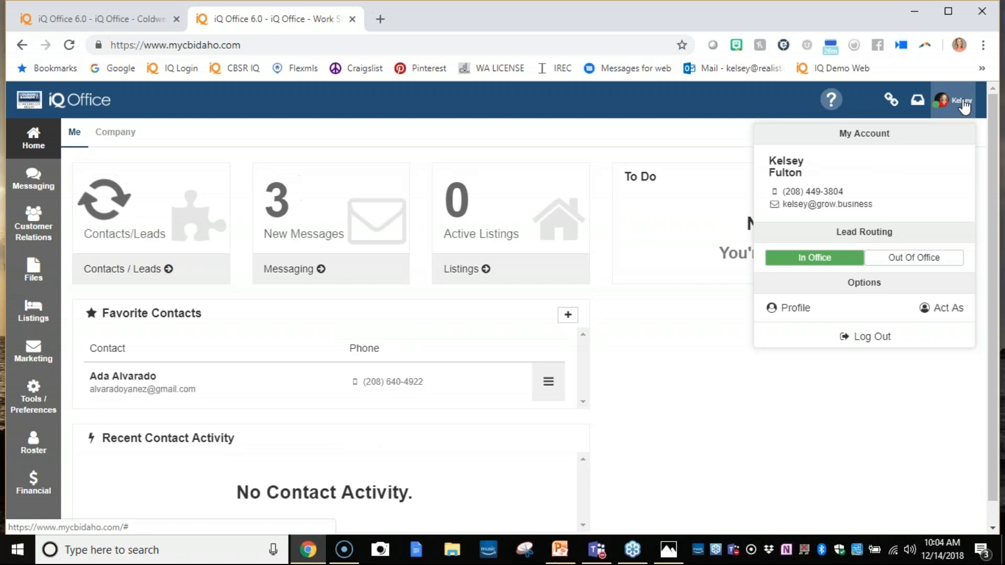
- Act as the preselected Coeur D Alene agent and open the for-sale listings page
mouse_move(966, 103)
click(935, 313)
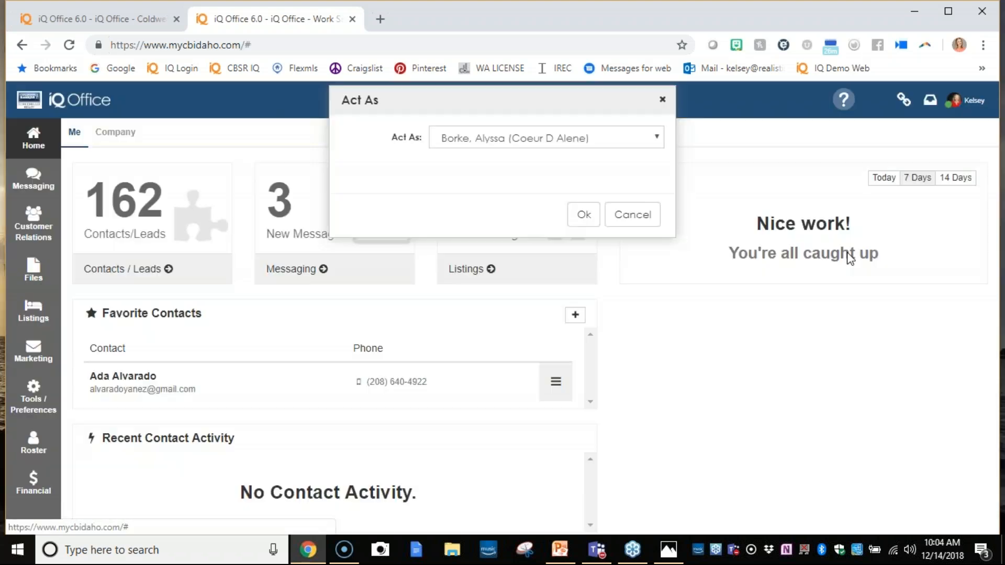
click(580, 215)
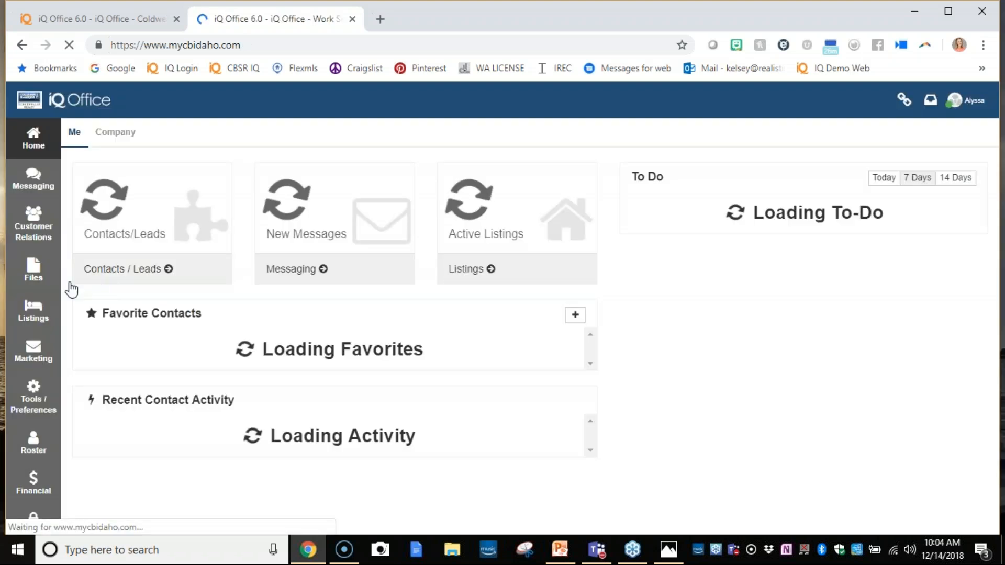
click(33, 311)
click(97, 172)
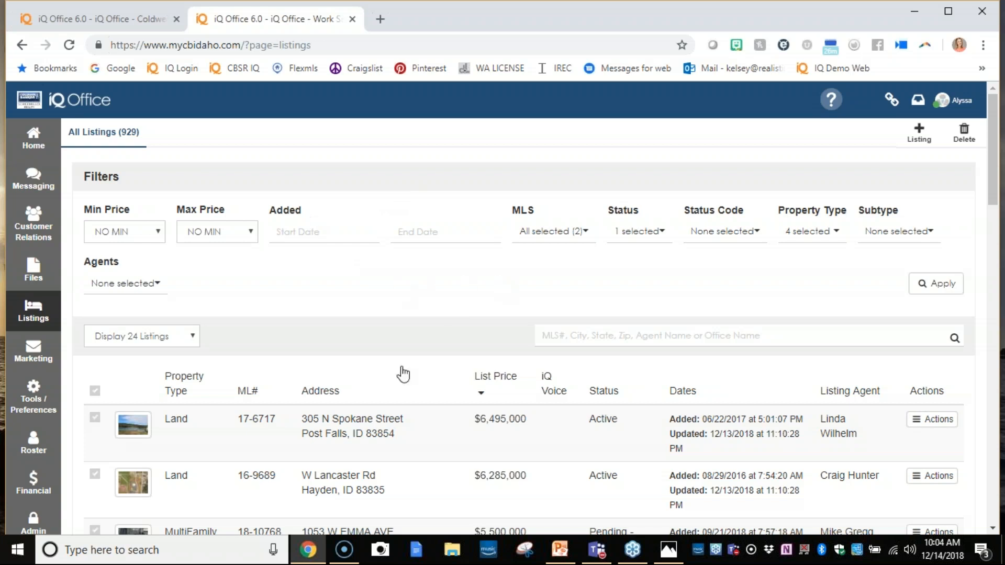
- Open the $3,499,900 residential listing in Coeur d'Alene and review its listing info and contact information, including the seller field
scroll(403, 372, down, 10)
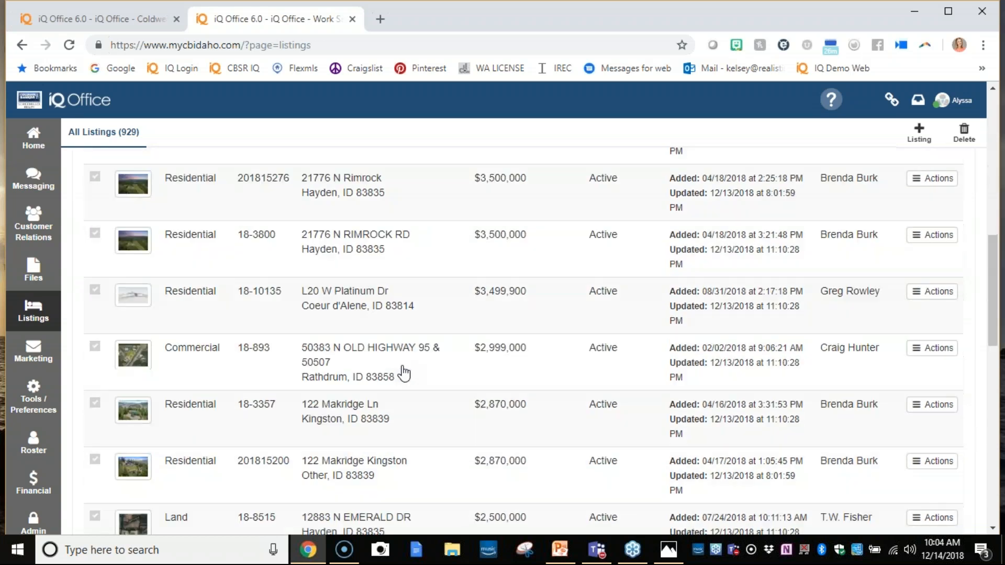
click(416, 303)
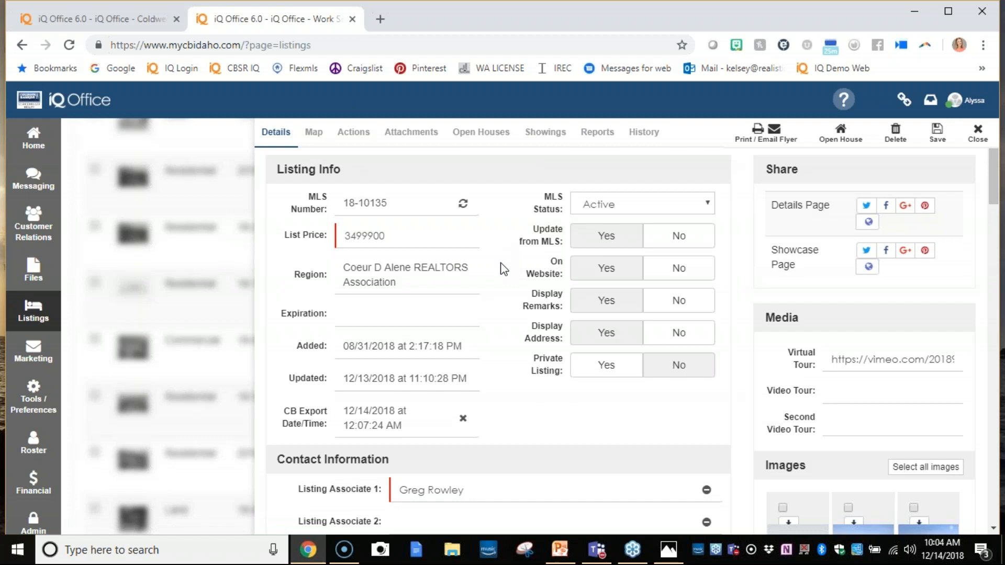
scroll(901, 390, down, 4)
scroll(831, 389, down, 1)
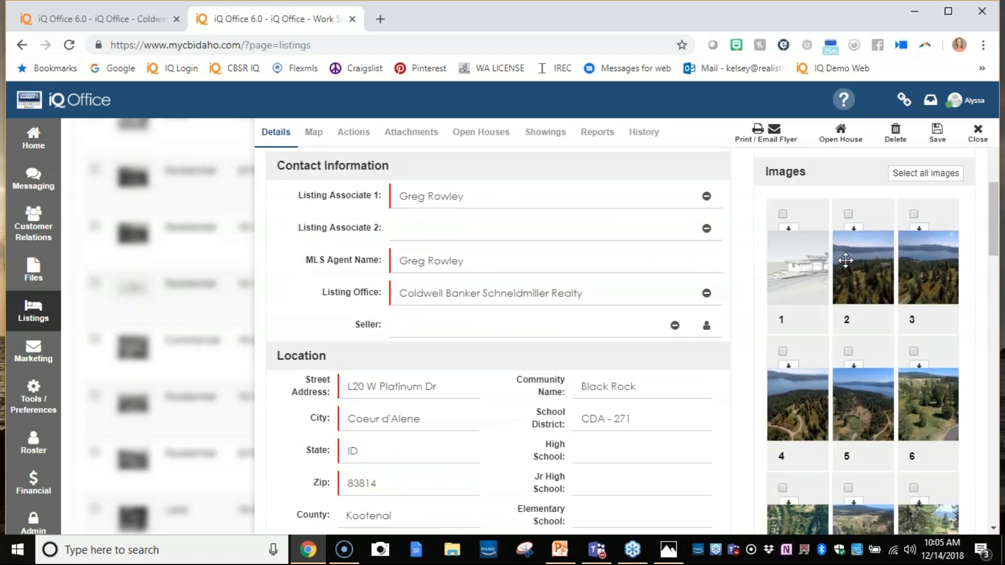
- Try to rearrange two photos in the listing's image gallery and go through its remaining details down to the MLS remarks
scroll(842, 256, down, 4)
scroll(873, 393, down, 4)
drag(864, 306, 939, 180)
drag(923, 289, 798, 301)
scroll(862, 323, down, 3)
scroll(864, 330, down, 5)
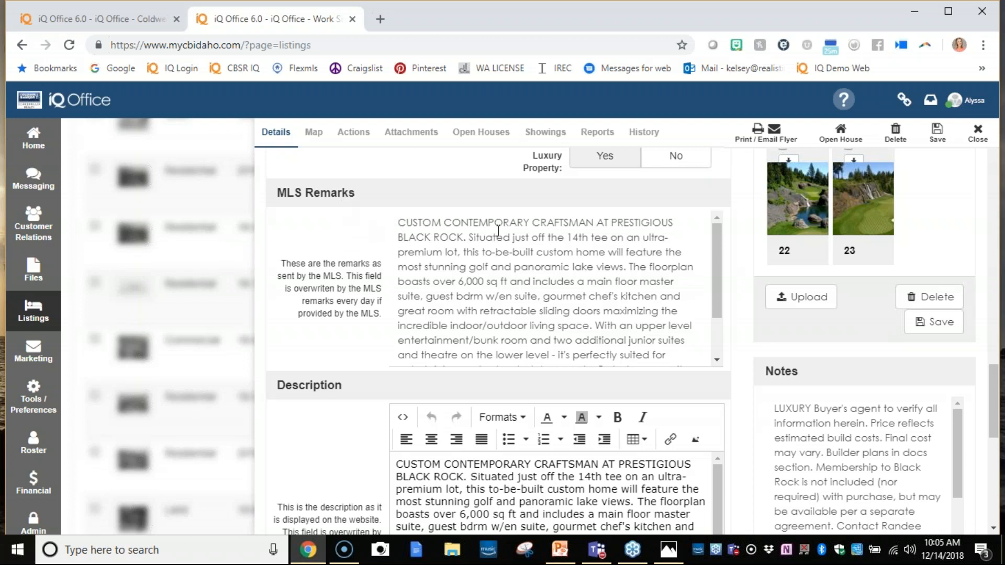
- Review the listing's description and set its Property Story Status to Active, with the empty story text ready for entry
scroll(498, 230, down, 2)
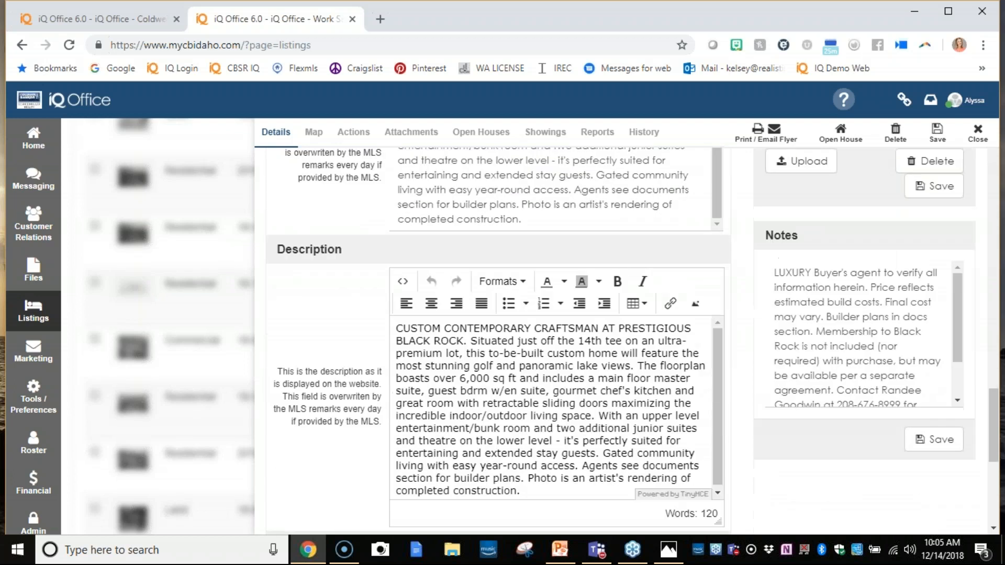
scroll(430, 329, down, 3)
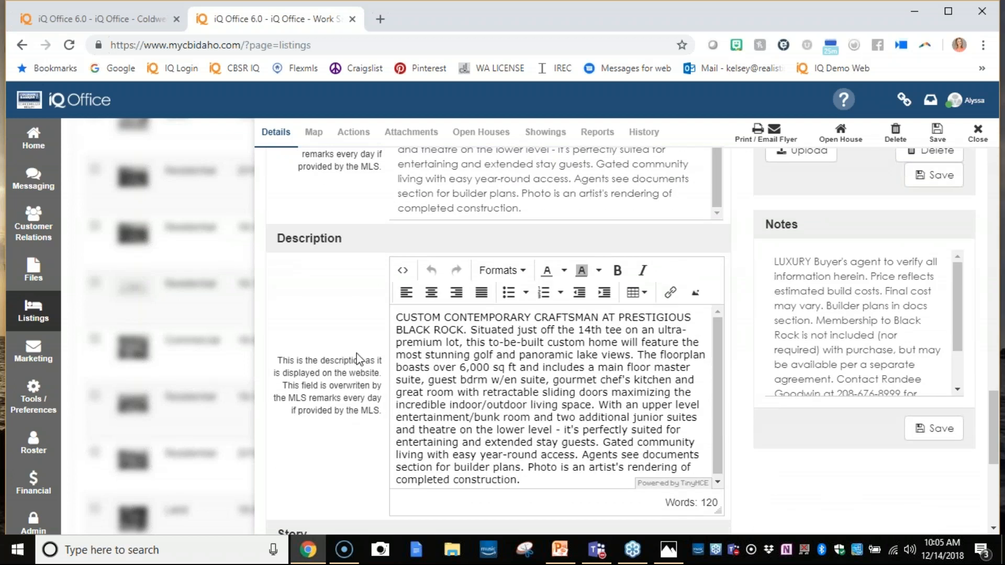
scroll(362, 356, down, 4)
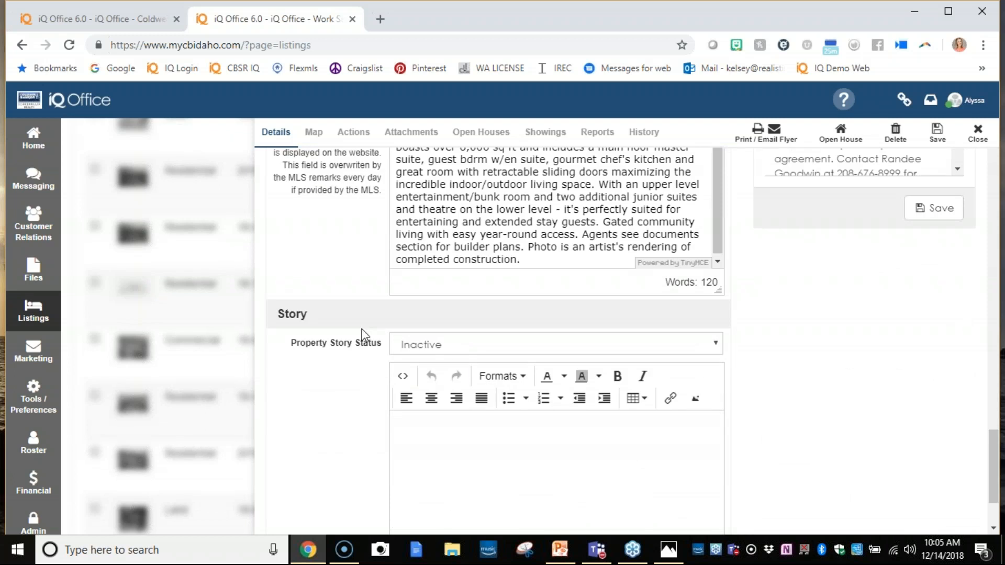
scroll(345, 318, up, 3)
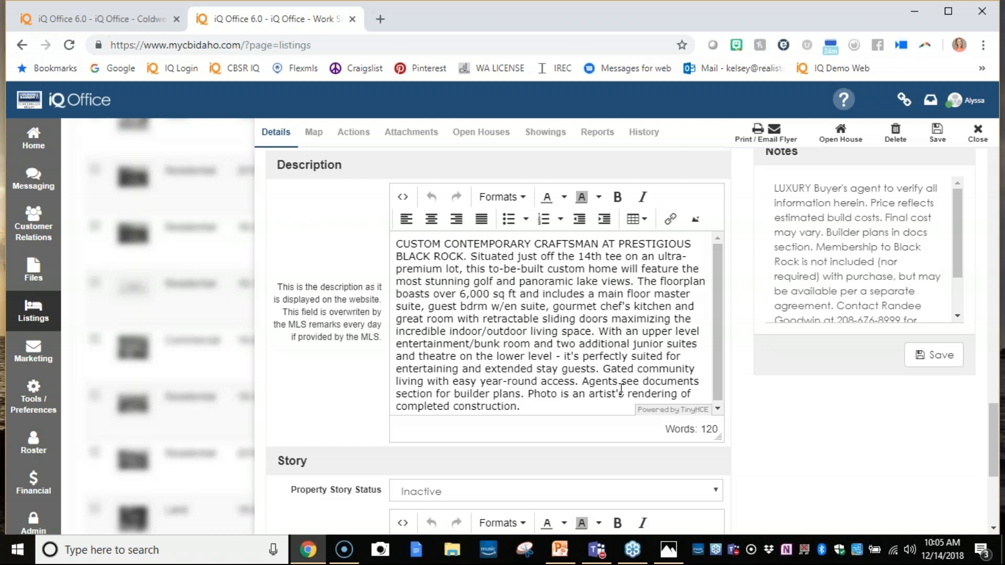
scroll(567, 452, down, 3)
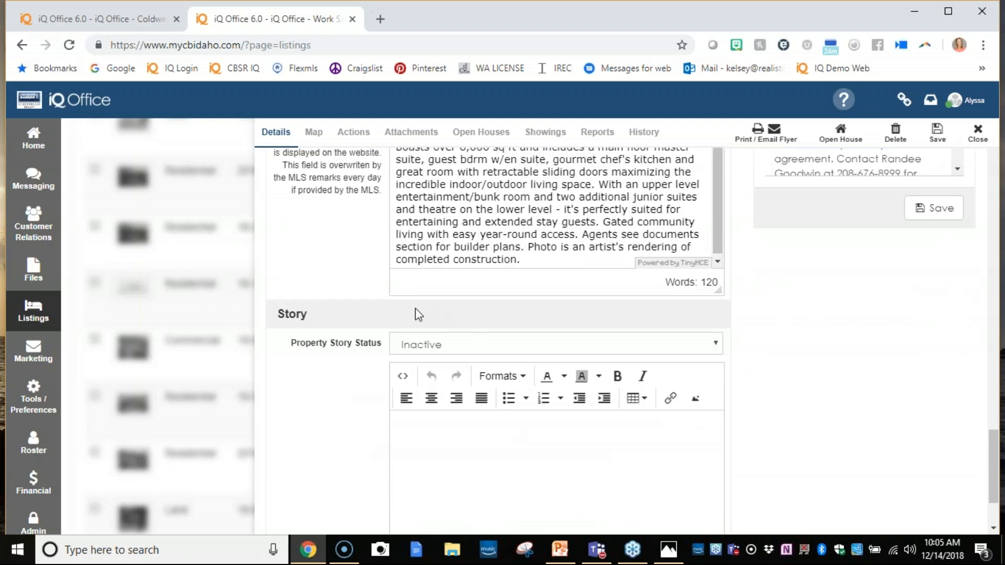
scroll(331, 405, down, 2)
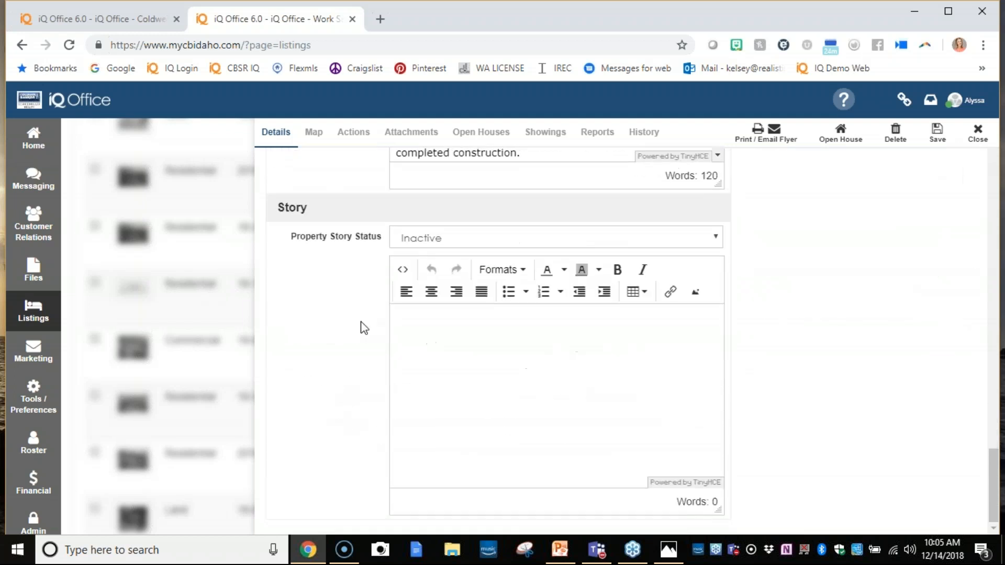
click(459, 243)
click(458, 269)
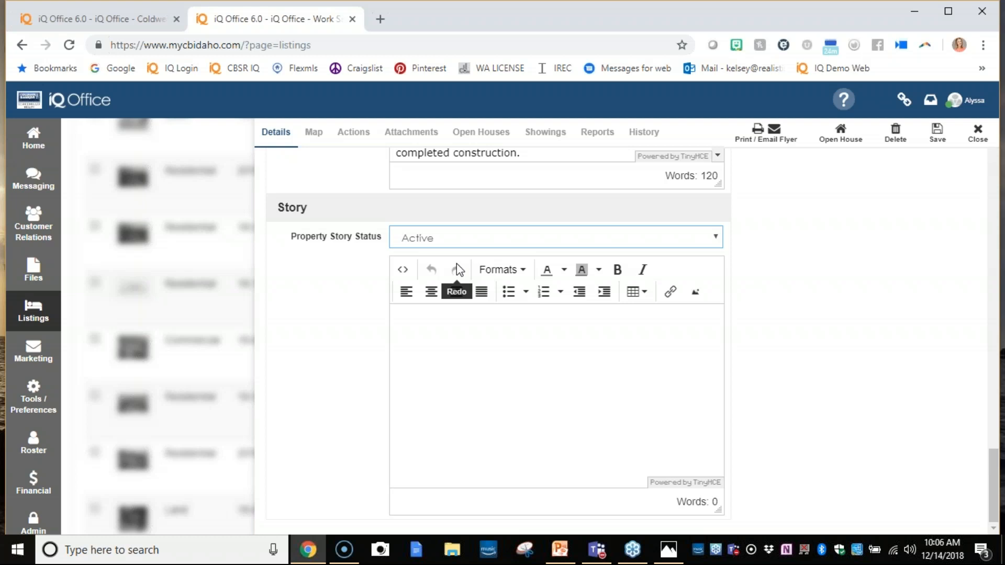
click(466, 351)
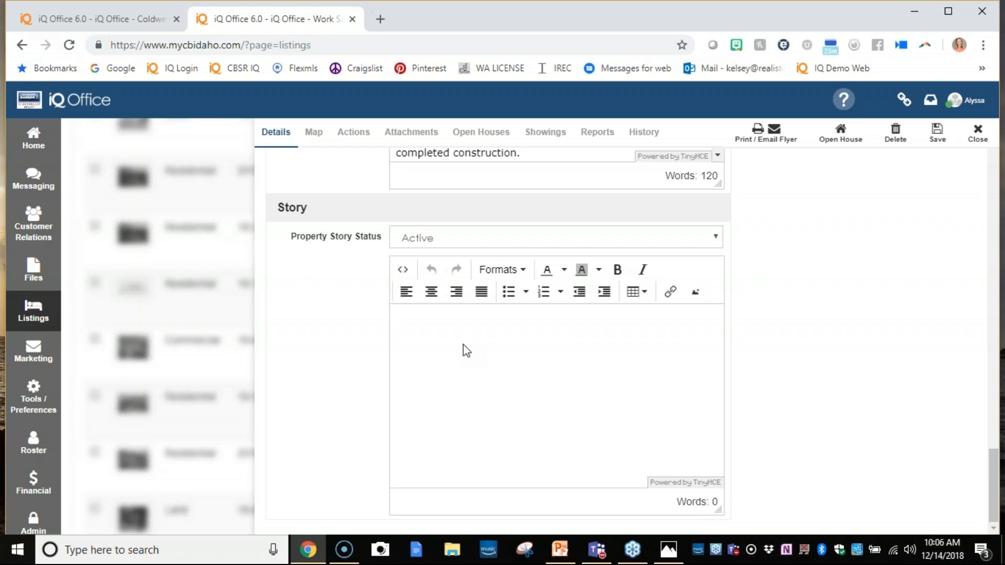
click(466, 351)
- Show the listing's map and shift the property pin slightly northwest
scroll(849, 453, up, 15)
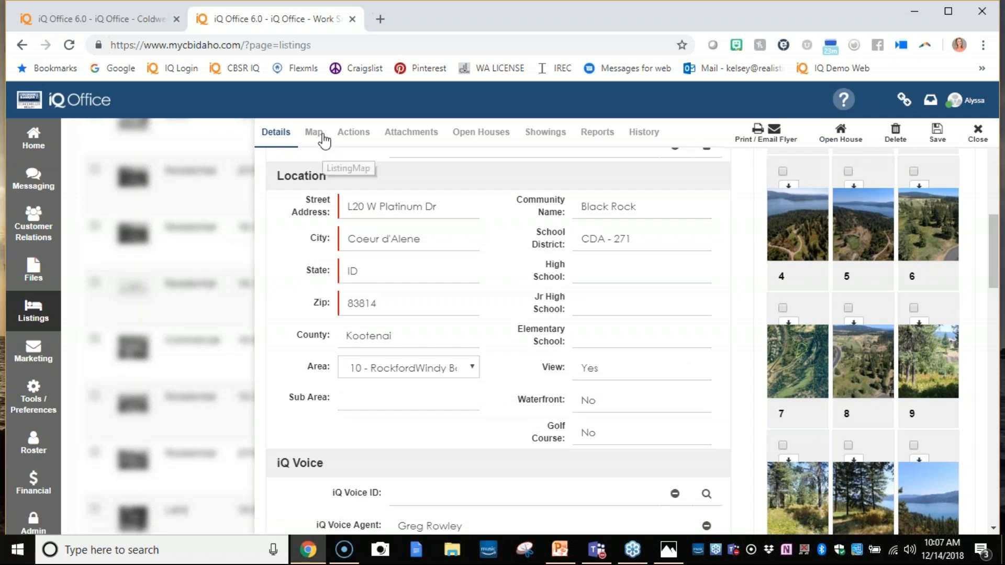
click(321, 137)
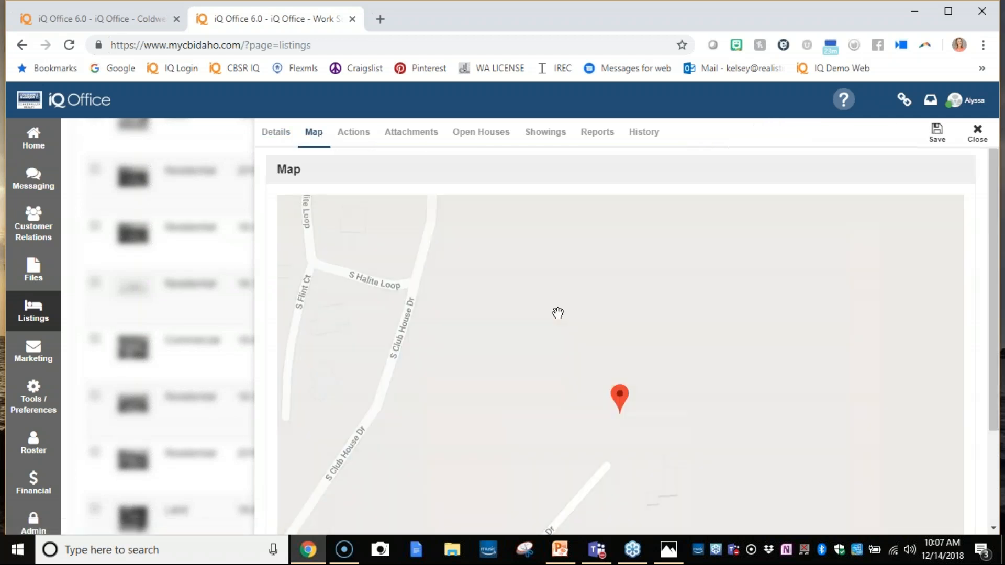
scroll(711, 348, down, 2)
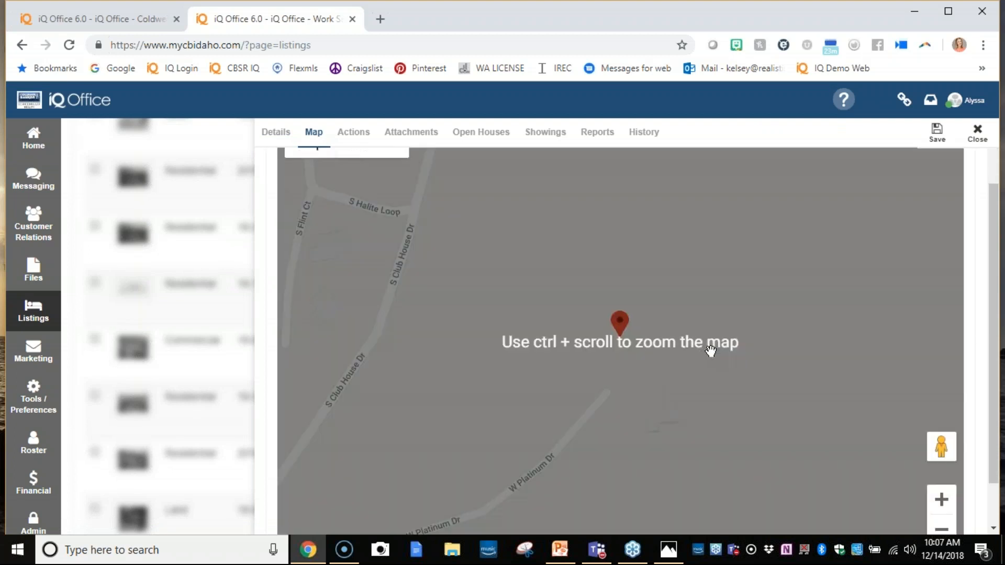
scroll(709, 351, down, 1)
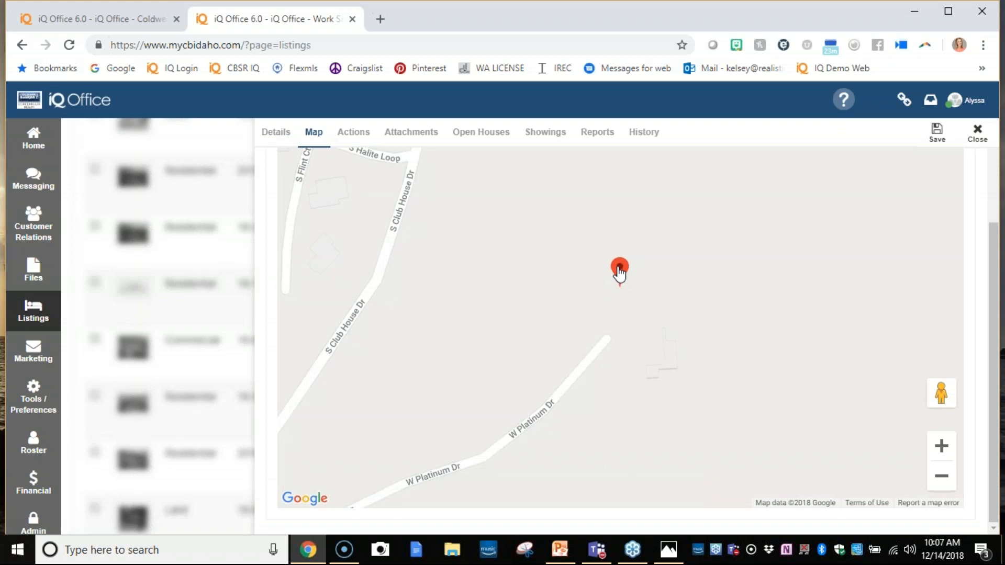
mouse_move(619, 271)
mouse_down()
mouse_move(676, 347)
mouse_move(649, 303)
mouse_move(600, 272)
mouse_move(611, 268)
mouse_up()
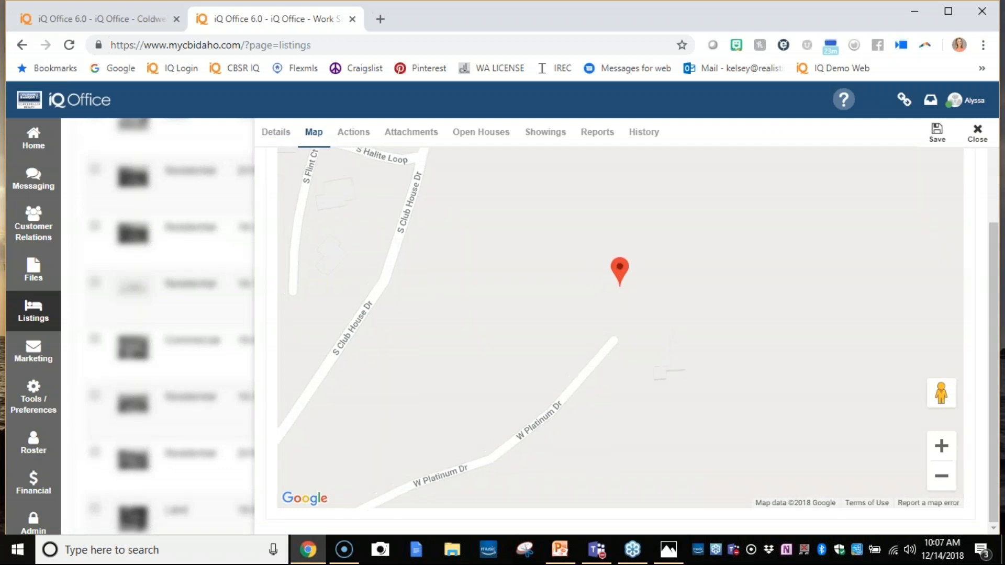
- View the listing's actions, then open My Action Plans in the myiqre.co browser tab
click(355, 136)
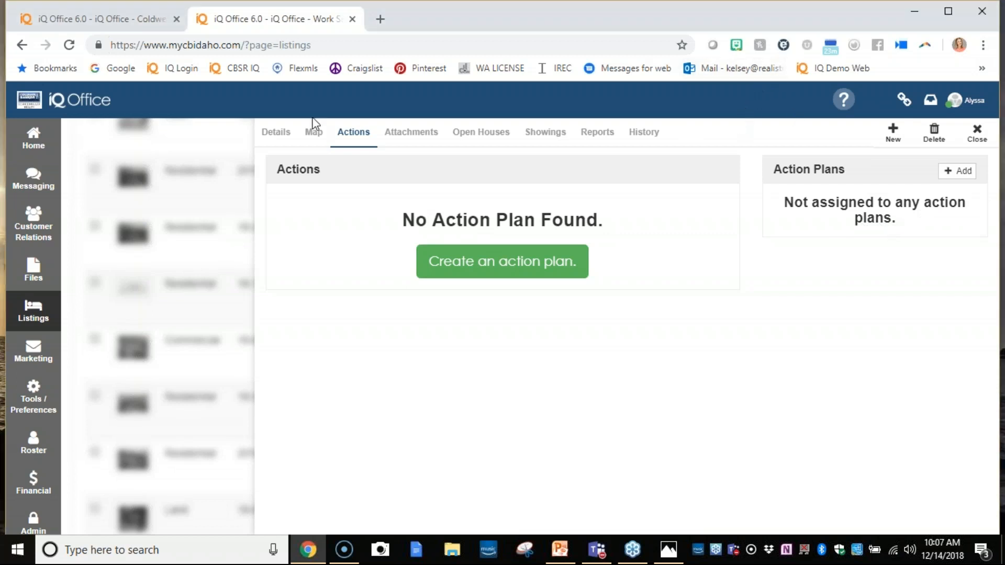
click(110, 21)
click(34, 415)
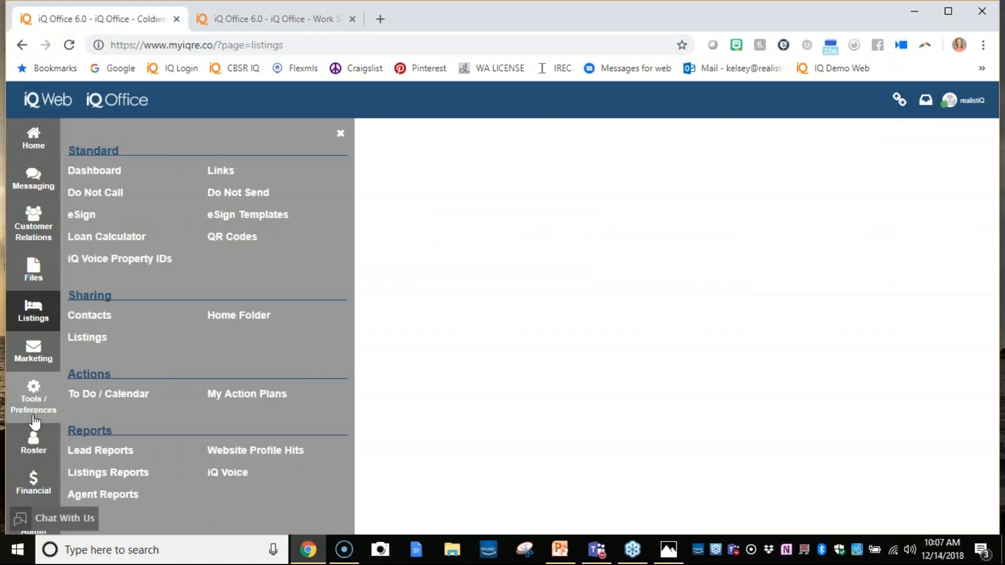
click(257, 403)
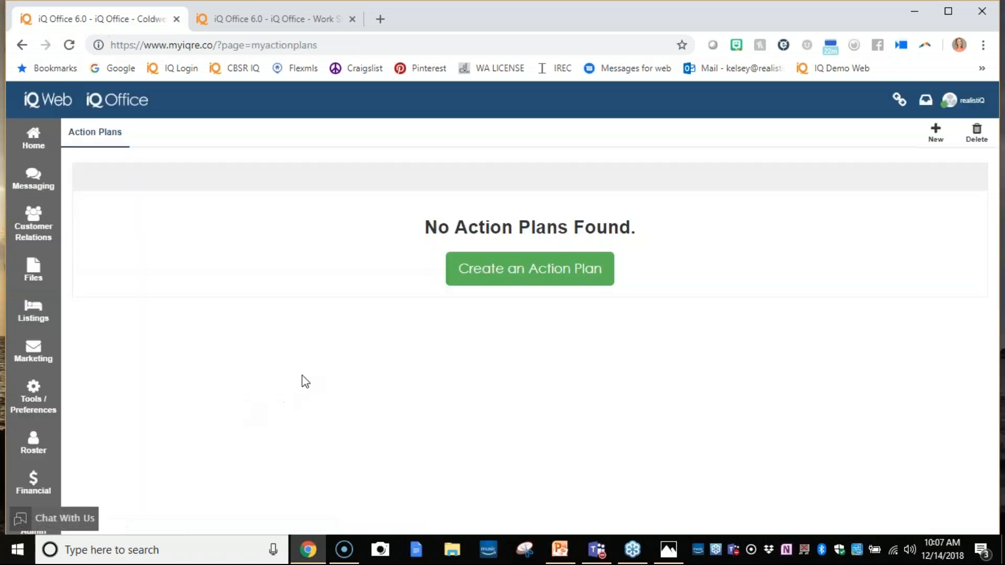
- Create and save an action plan named New Listing Resale with the type Listings
click(530, 268)
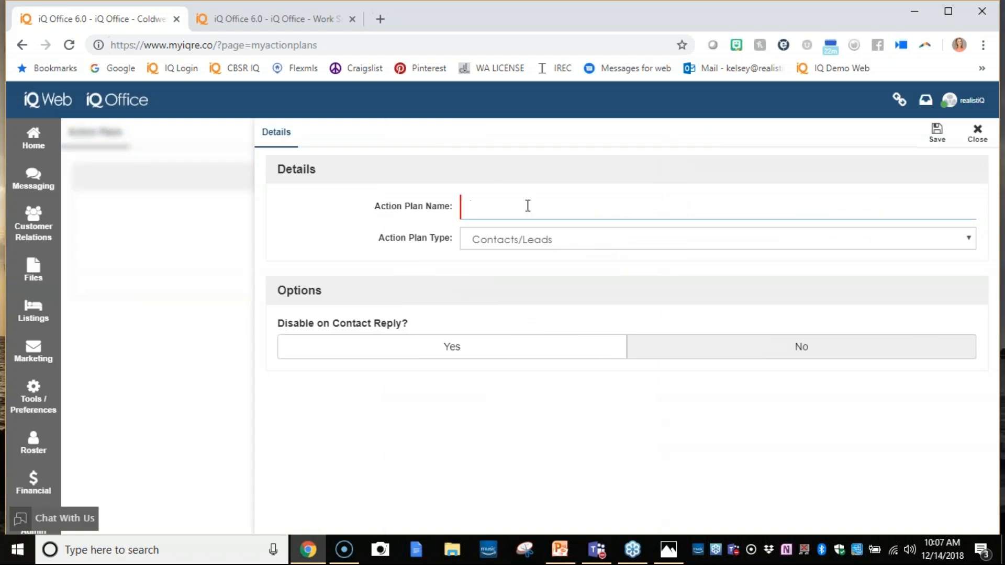
text(New Listing Reaal)
key(BackSpace)
key(BackSpace)
key(BackSpace)
text(s)
click(582, 238)
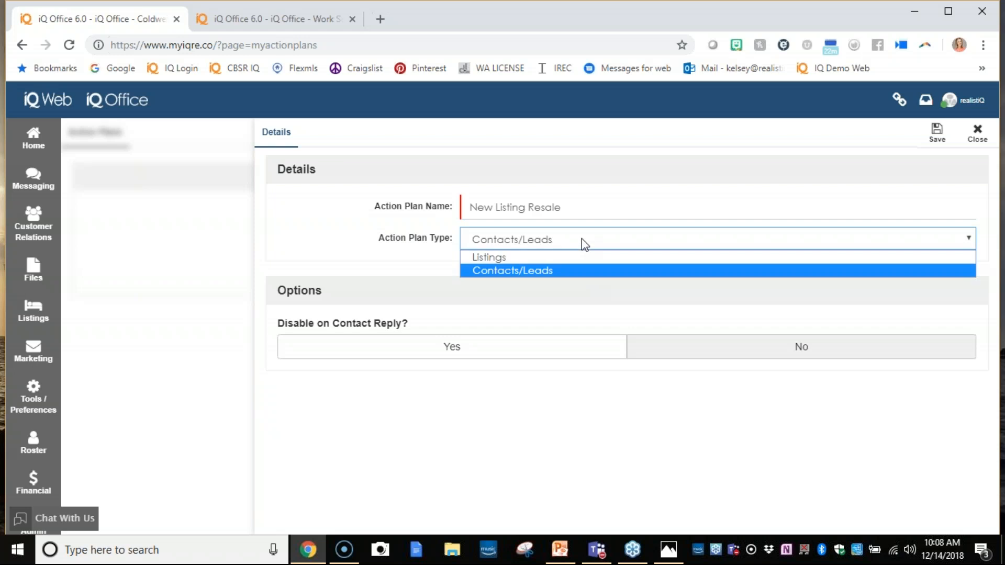
click(583, 257)
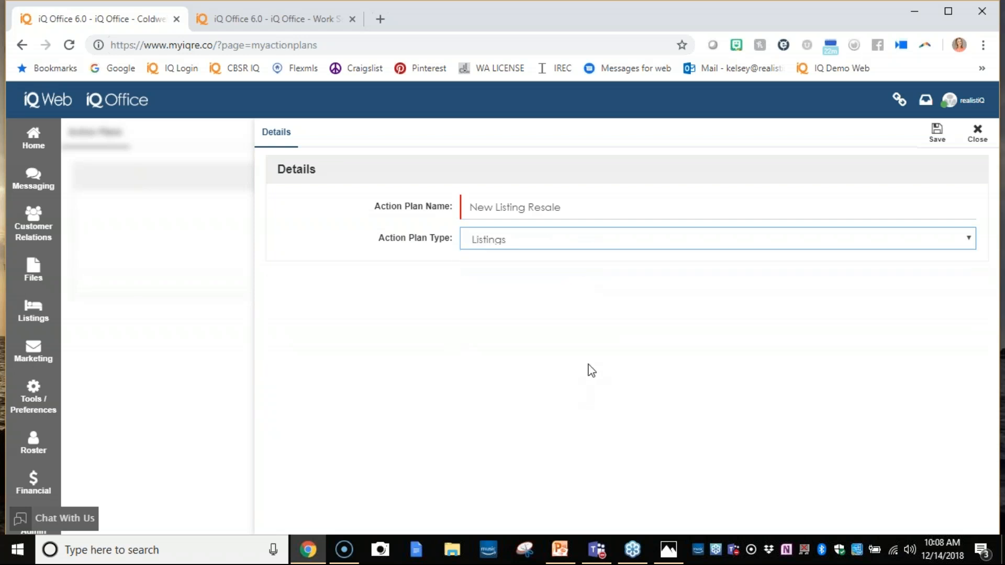
click(936, 135)
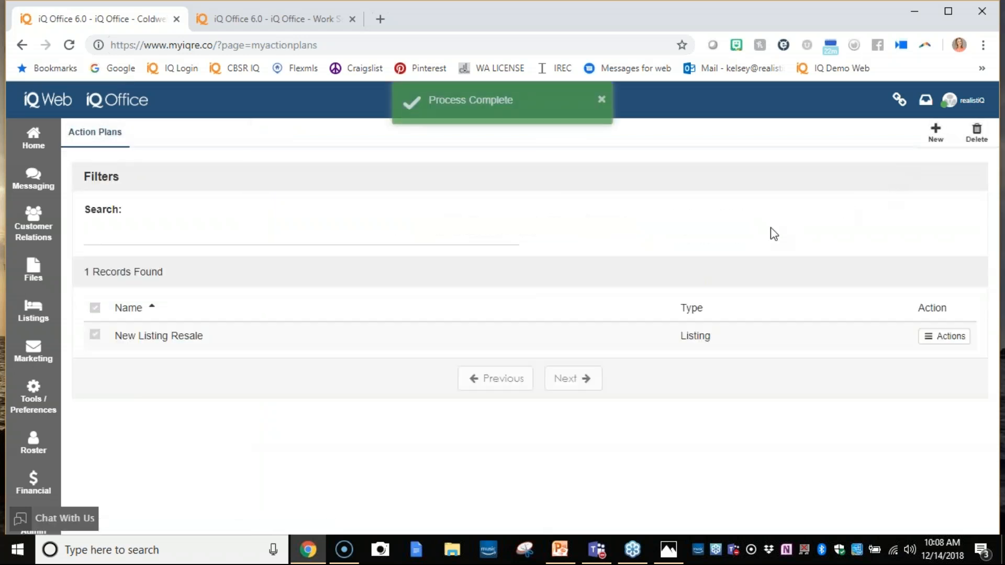
- Start a new item in the New Listing Resale plan with type Showing Preferences and name Set Showing Preferences
click(446, 340)
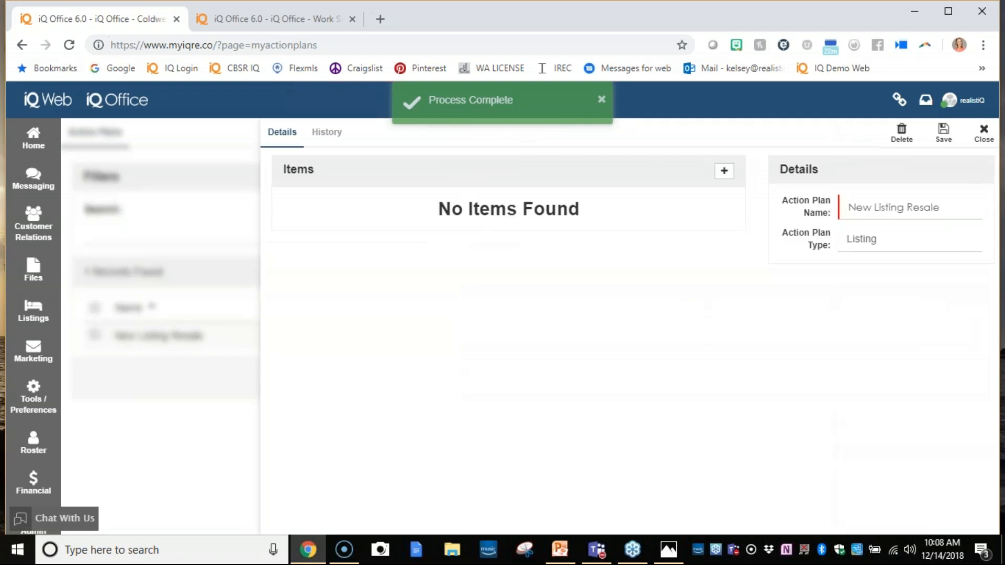
click(716, 172)
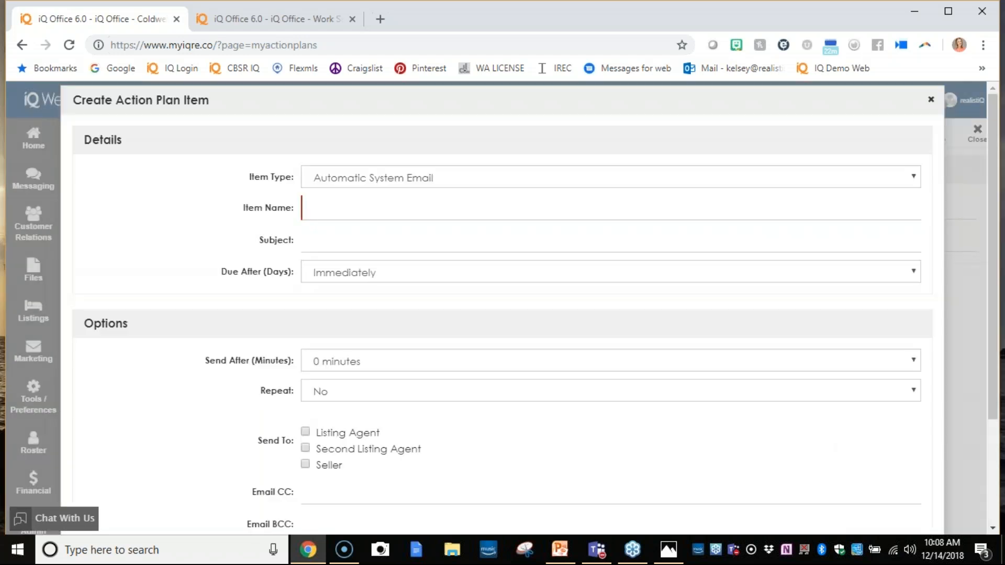
click(716, 177)
click(716, 176)
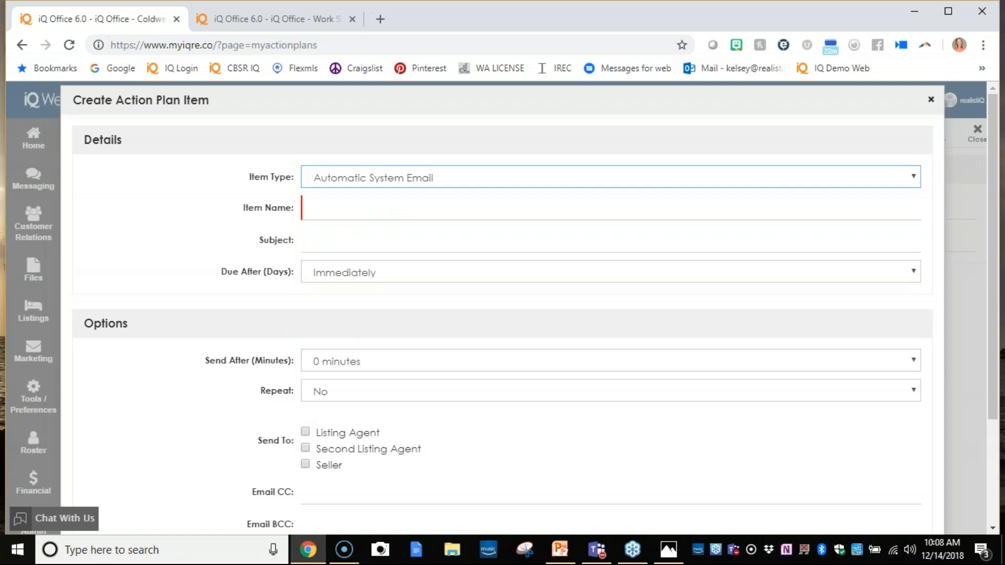
click(716, 176)
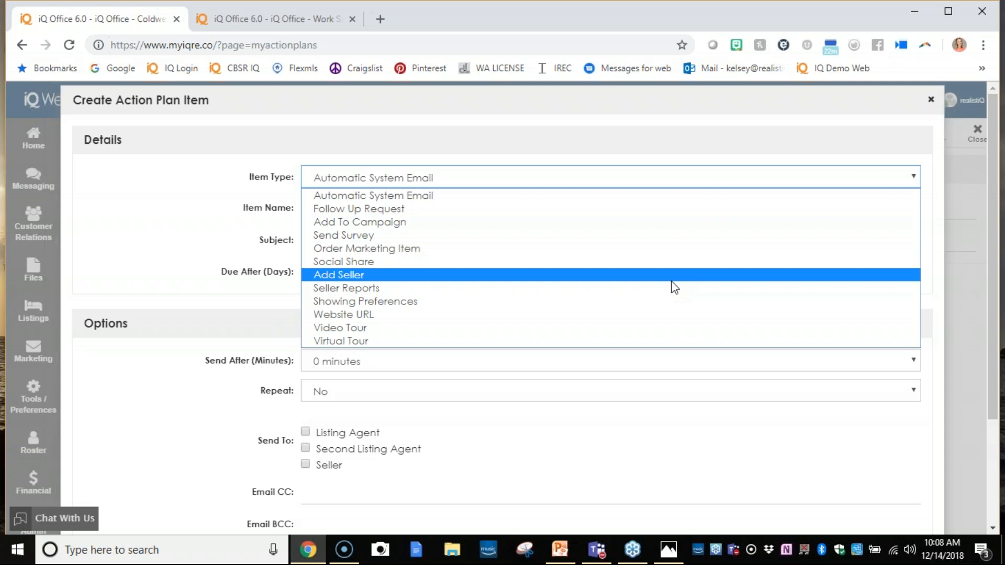
click(662, 302)
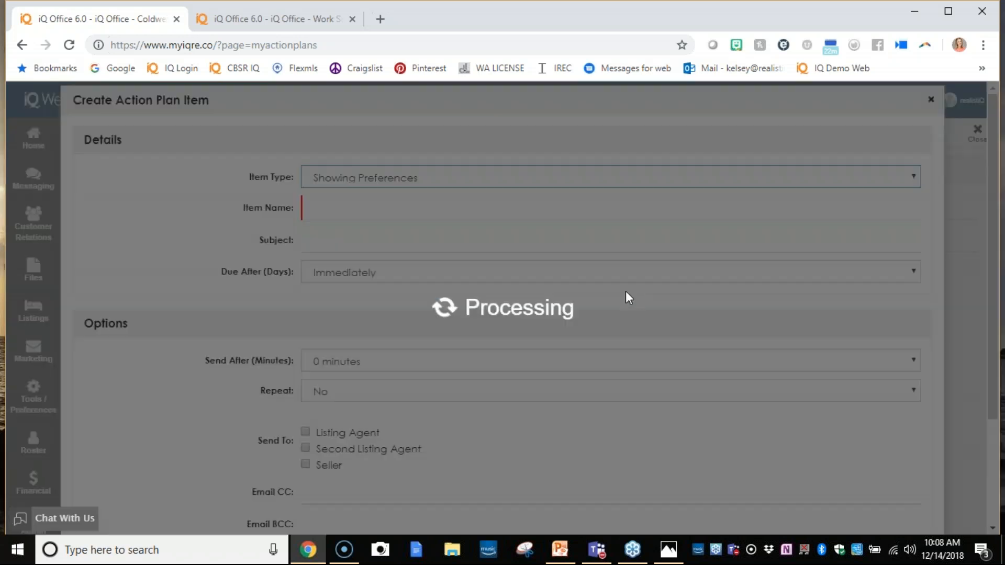
text(Set )
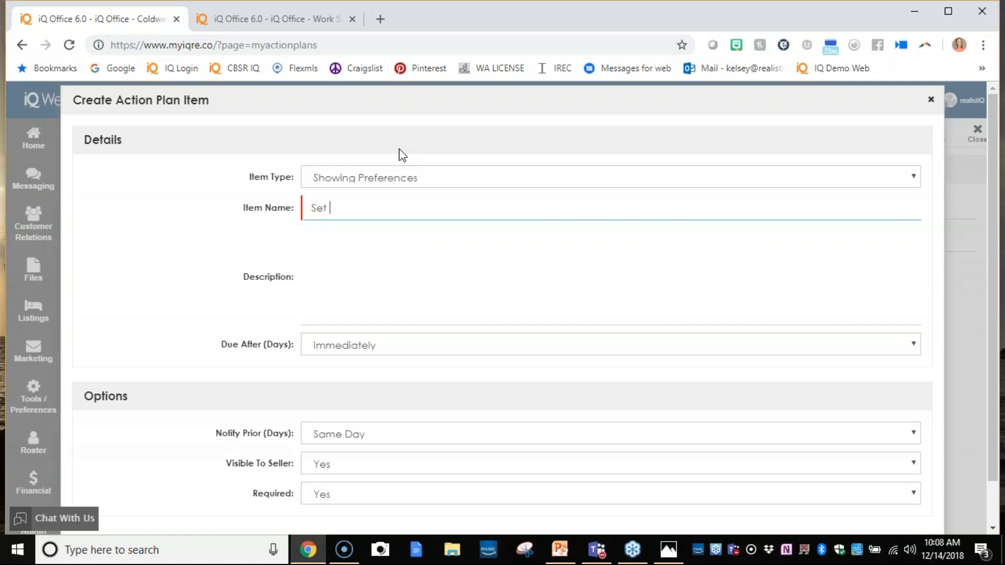
text(Showing Preferences)
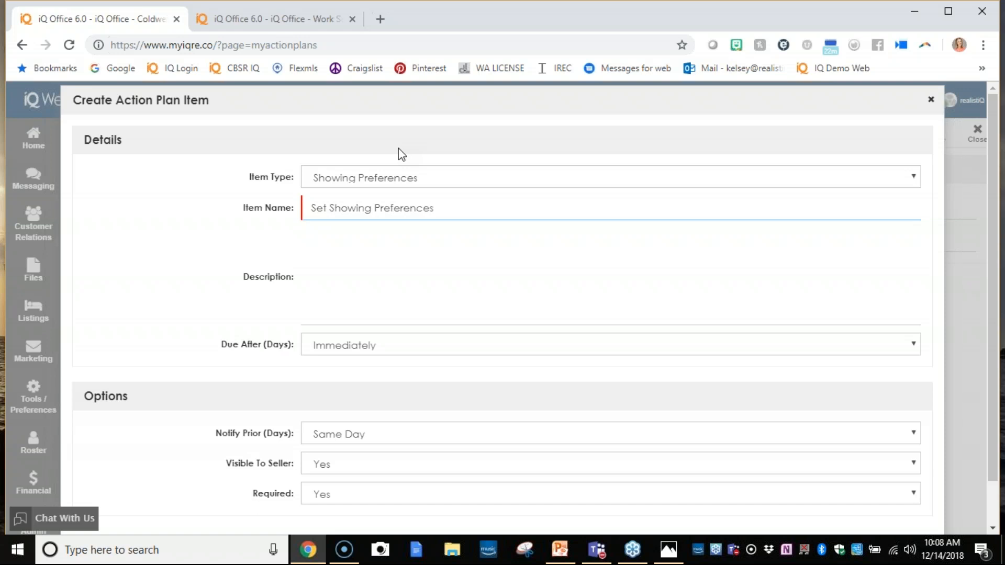
- Set the action plan item to be due after 1 day
click(352, 345)
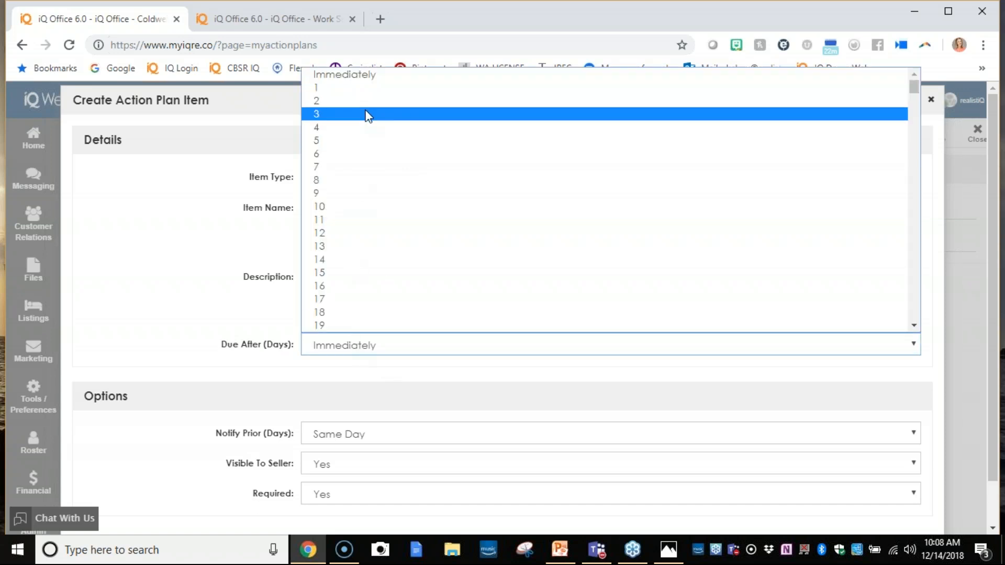
click(367, 115)
click(362, 337)
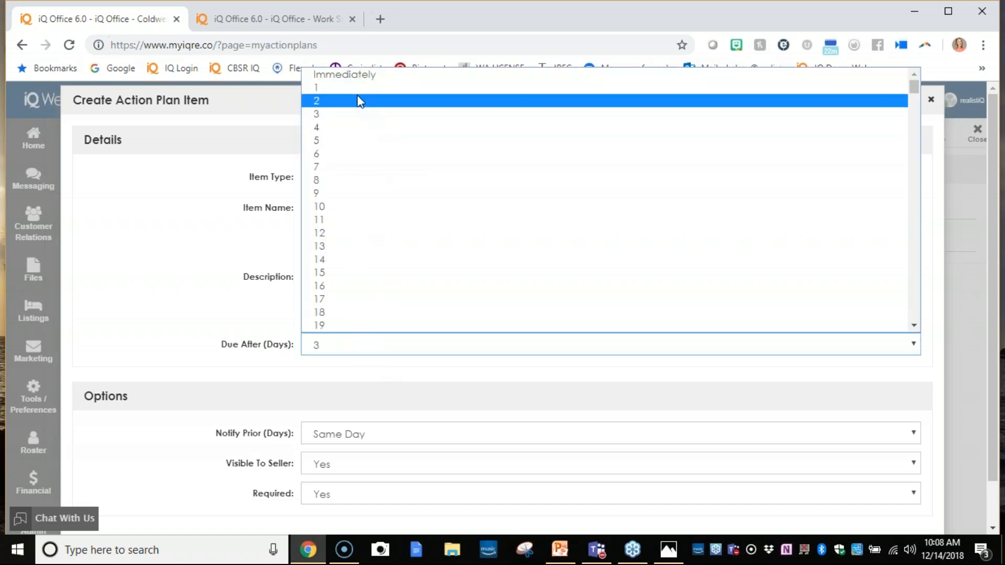
click(362, 89)
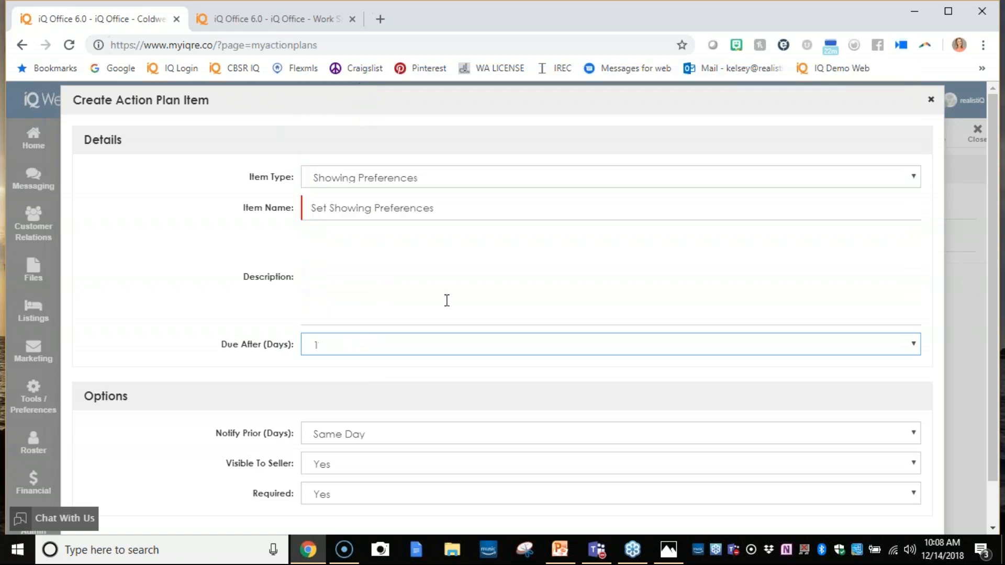
scroll(446, 299, down, 1)
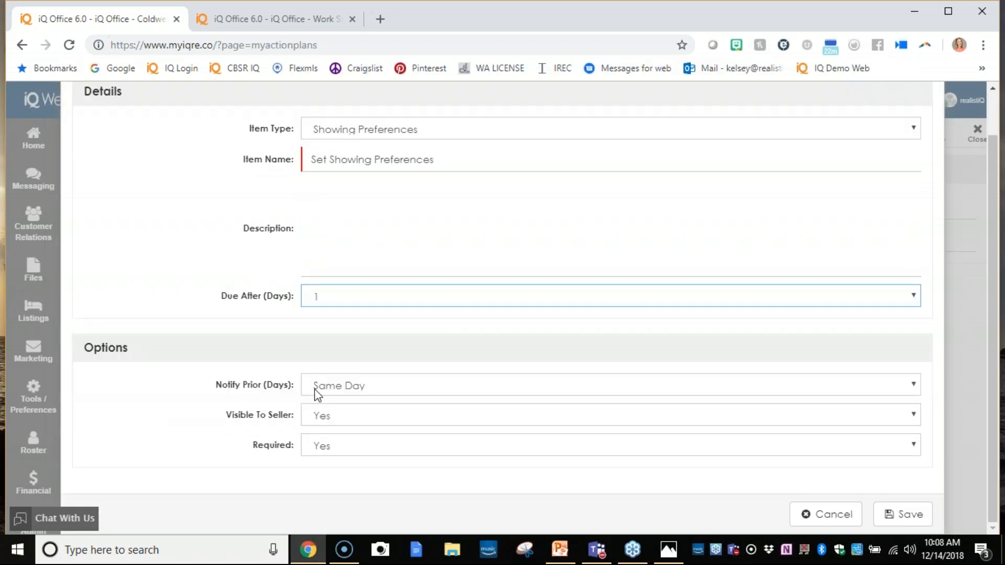
- Set the Set Showing Preferences item to notify on the same day, keep it visible to the seller, and save it
click(359, 390)
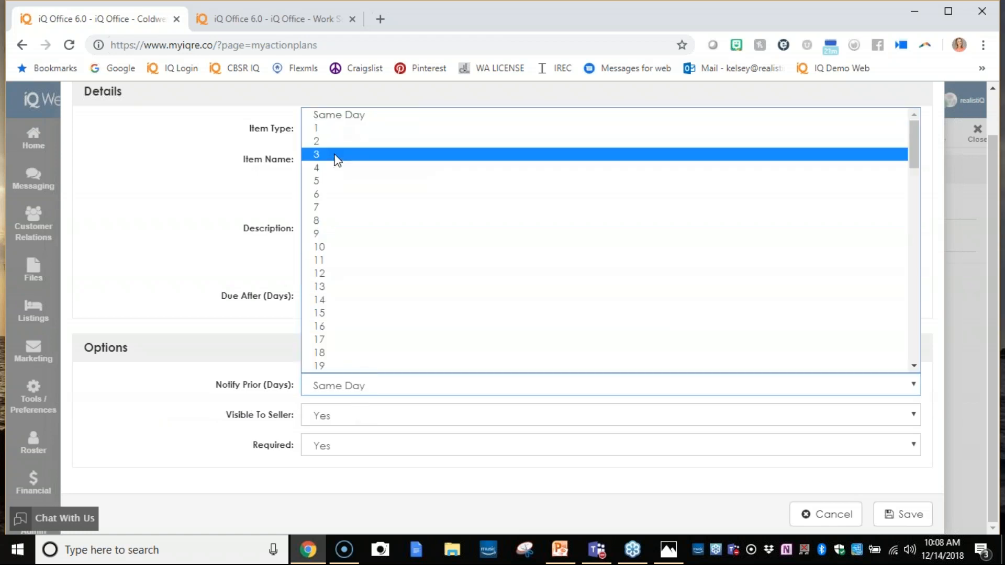
click(337, 118)
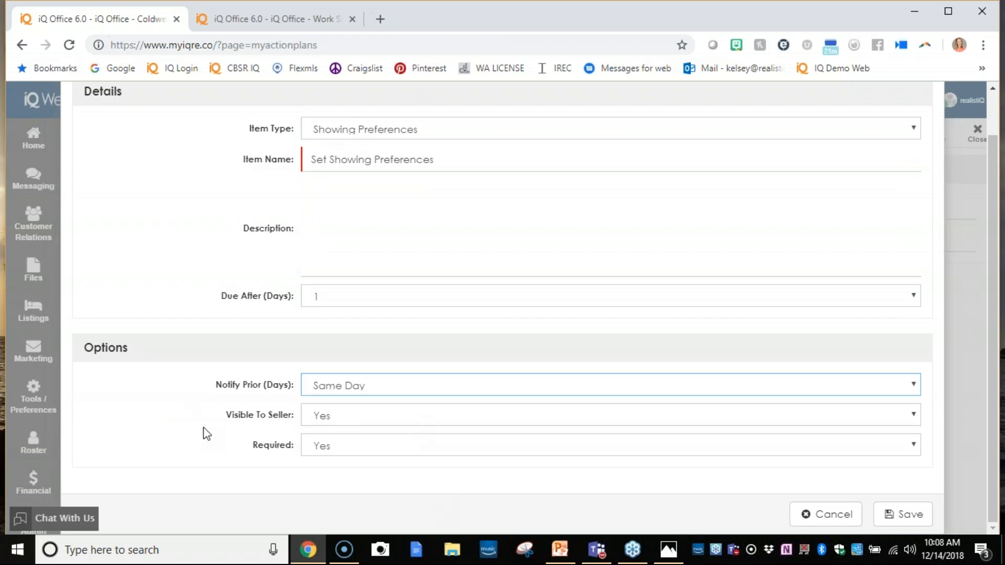
drag(225, 415, 288, 421)
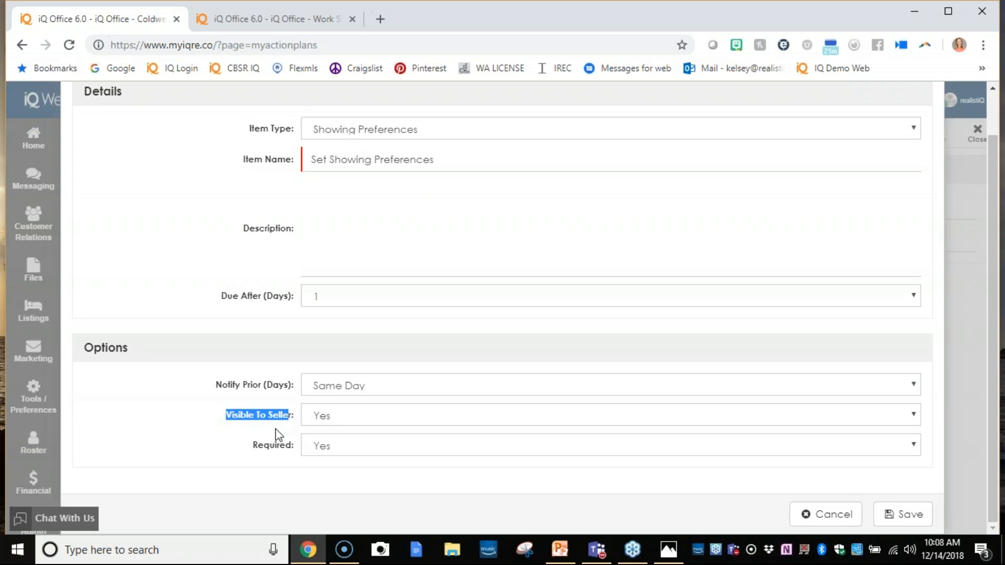
click(378, 419)
click(379, 420)
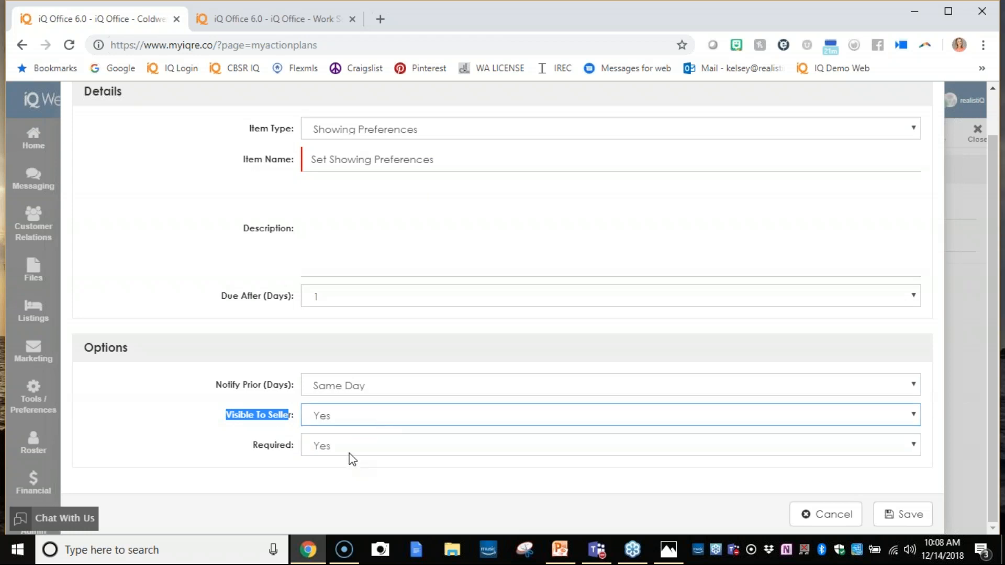
click(896, 518)
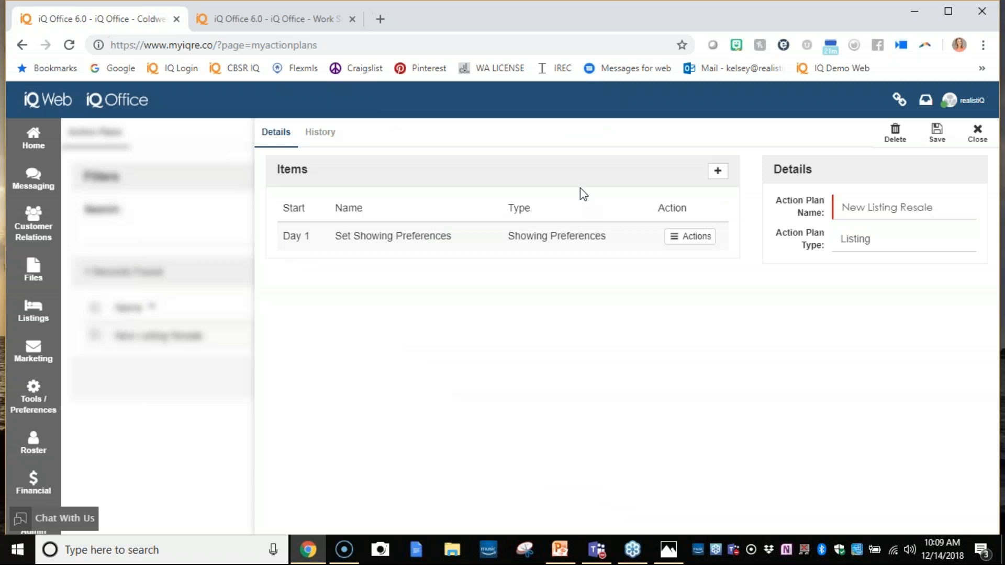
- Start a new Automatic System Email item in the plan, named Your Listing Is Live and due after 2 days
click(717, 170)
click(445, 186)
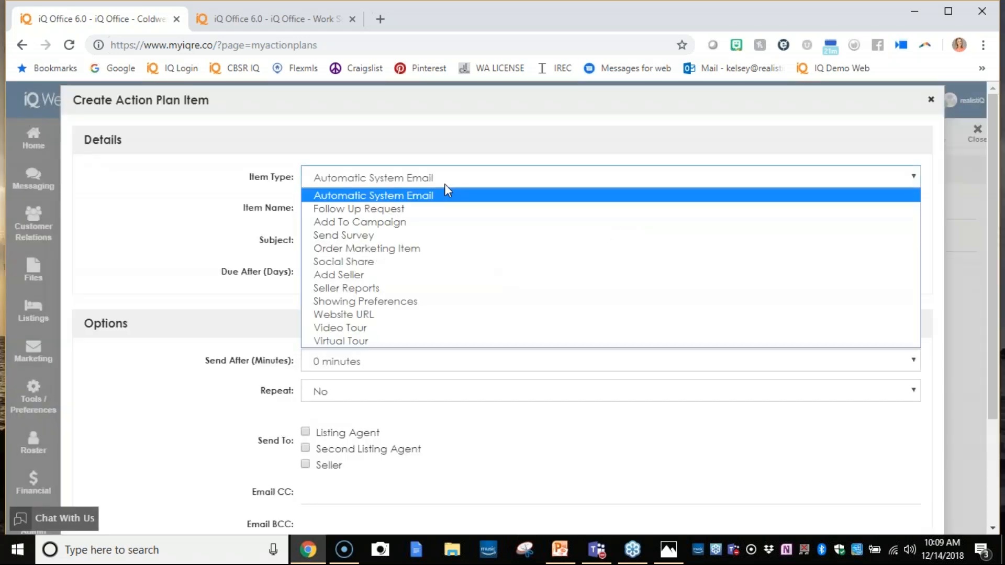
click(446, 194)
click(436, 212)
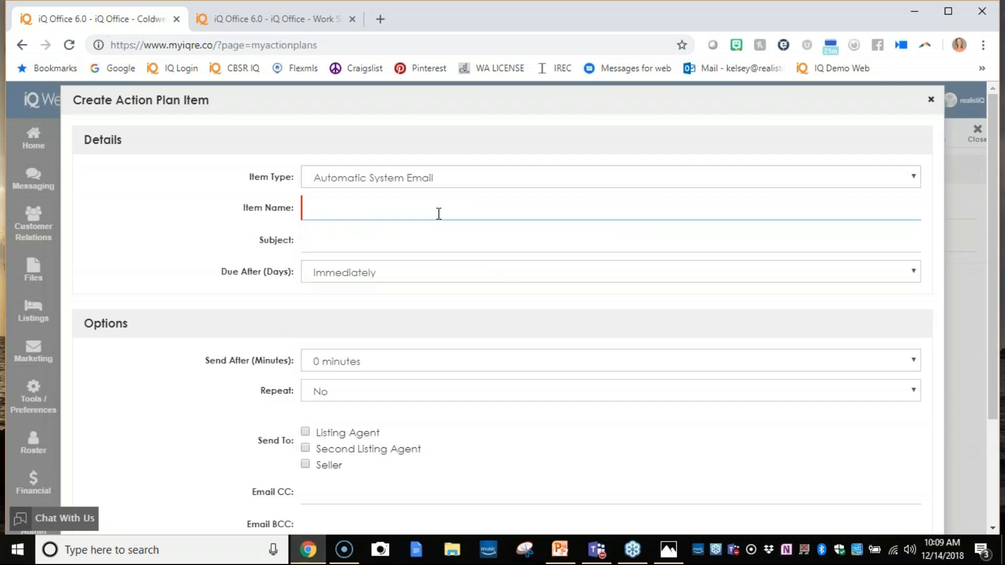
text(Your Listing Is LIveve)
click(438, 237)
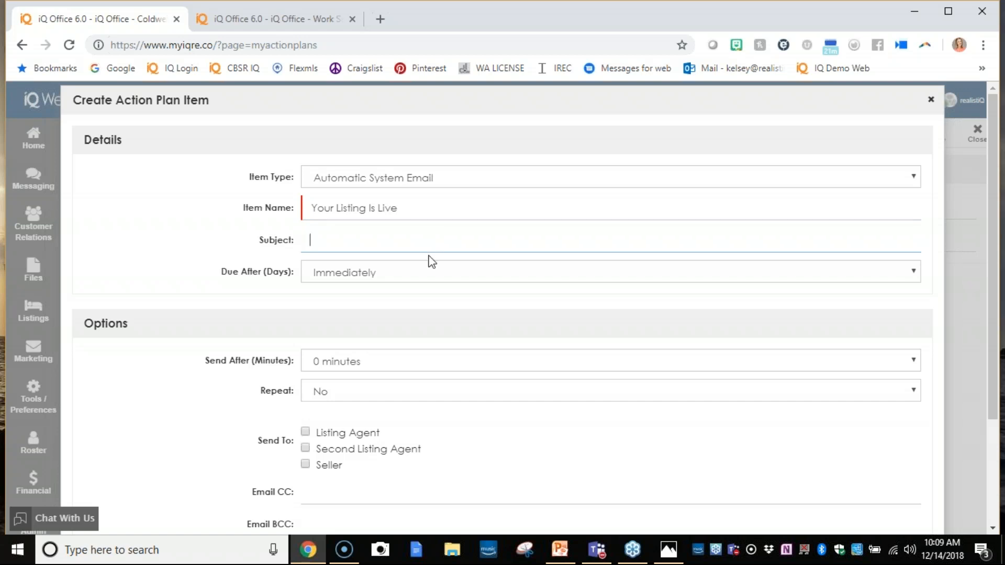
click(422, 279)
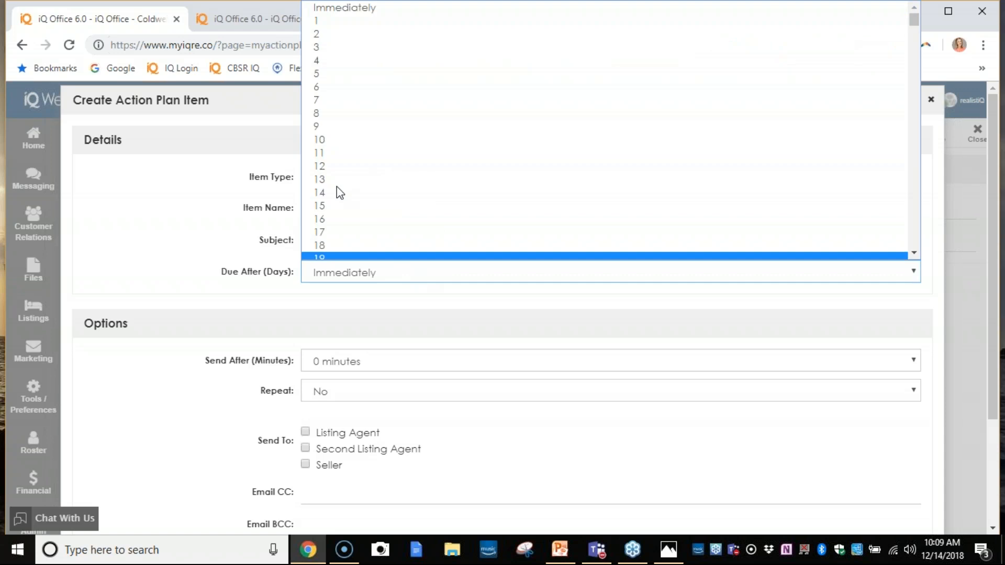
click(329, 29)
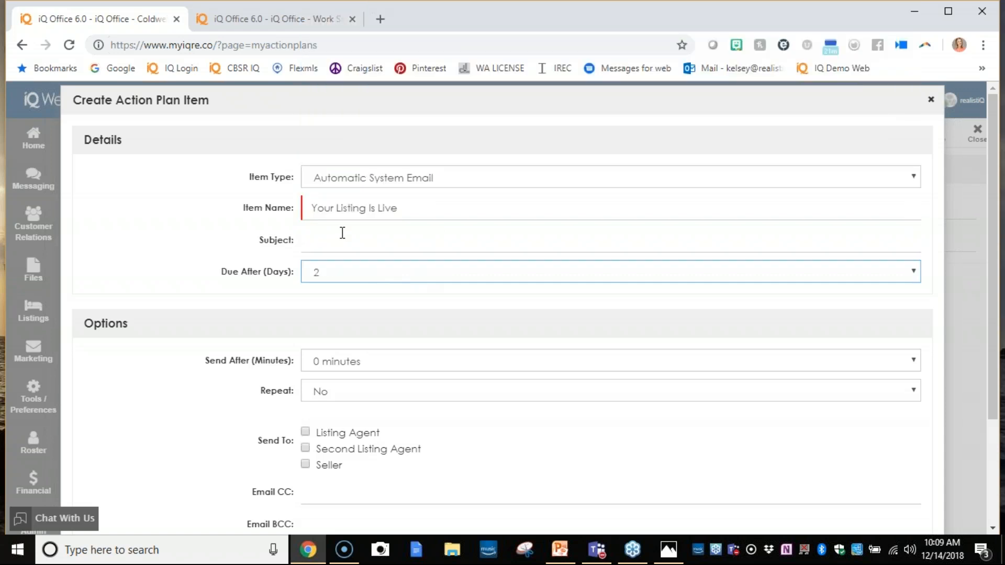
- Enter the email subject "What happens now that you are actively selling", correcting the spelling of "actively"
click(343, 233)
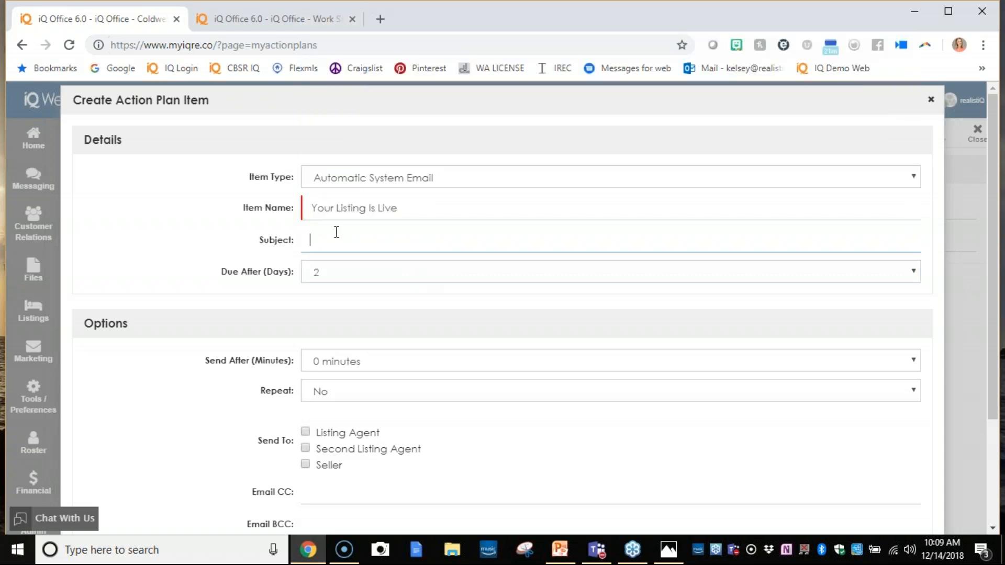
text(What happens now that youa r)
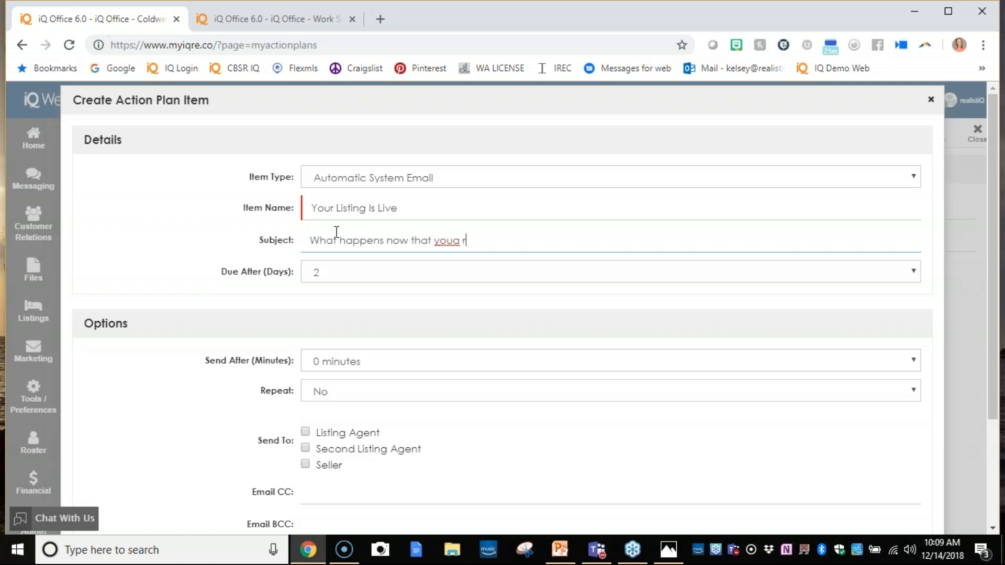
text(e e activley selly)
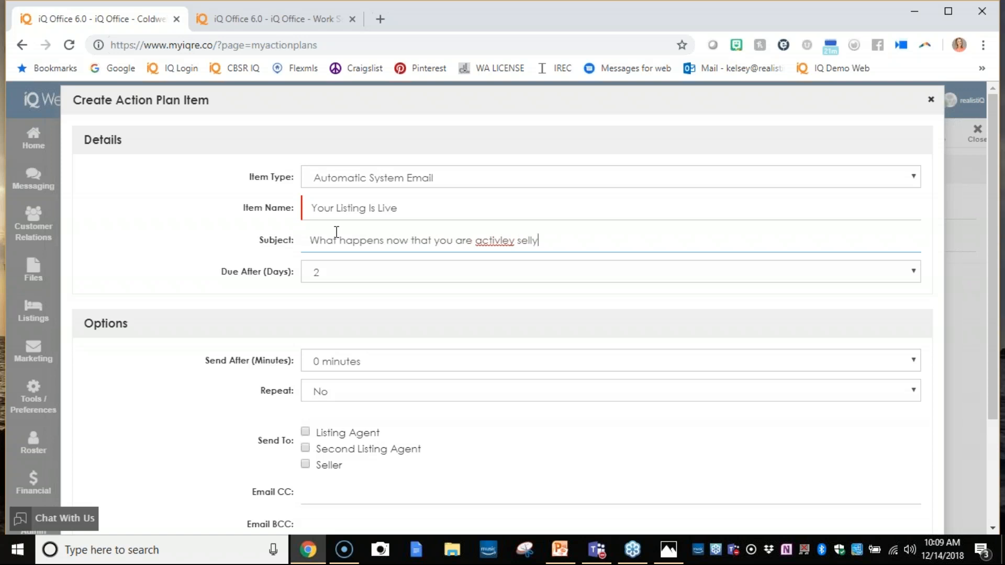
key(BackSpace)
text(ing)
right_click(477, 240)
click(491, 251)
- Set the email to send after 25 minutes and make the seller its recipient
click(422, 362)
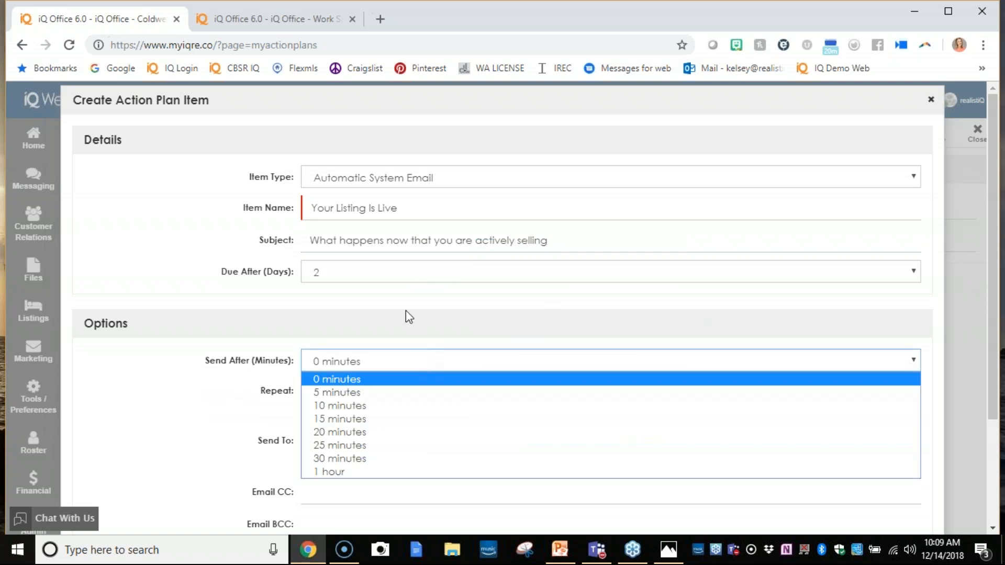
click(388, 446)
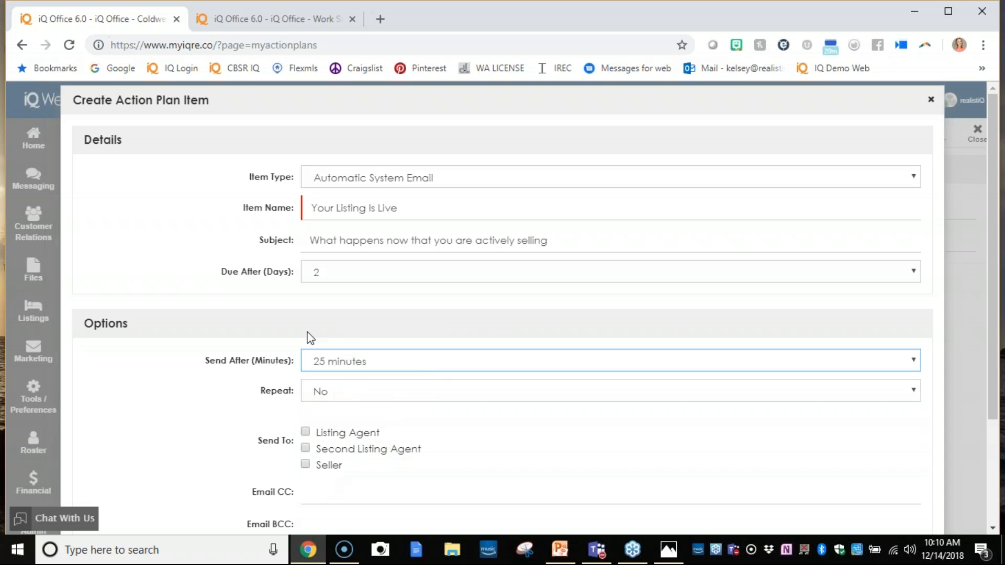
click(305, 465)
scroll(459, 442, down, 3)
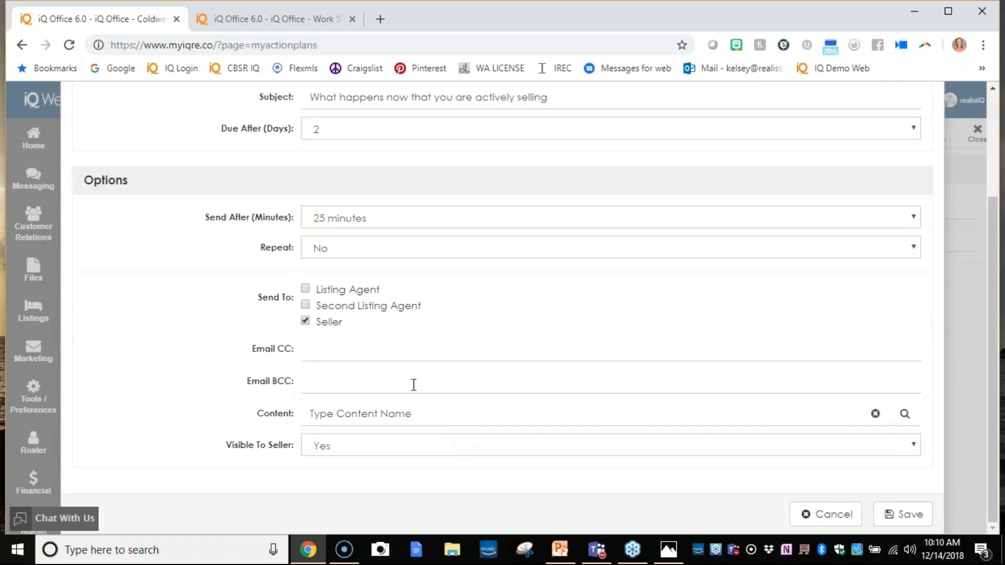
- Choose the template Blank Content 1 - 01/25/2018 as the email's content, then save the item and close the plan
click(406, 414)
click(904, 413)
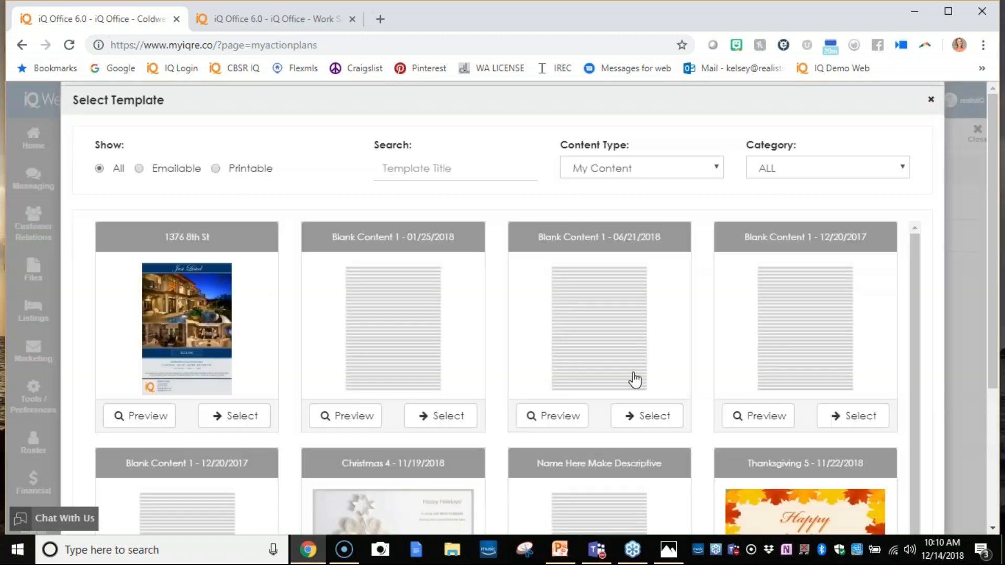
click(449, 419)
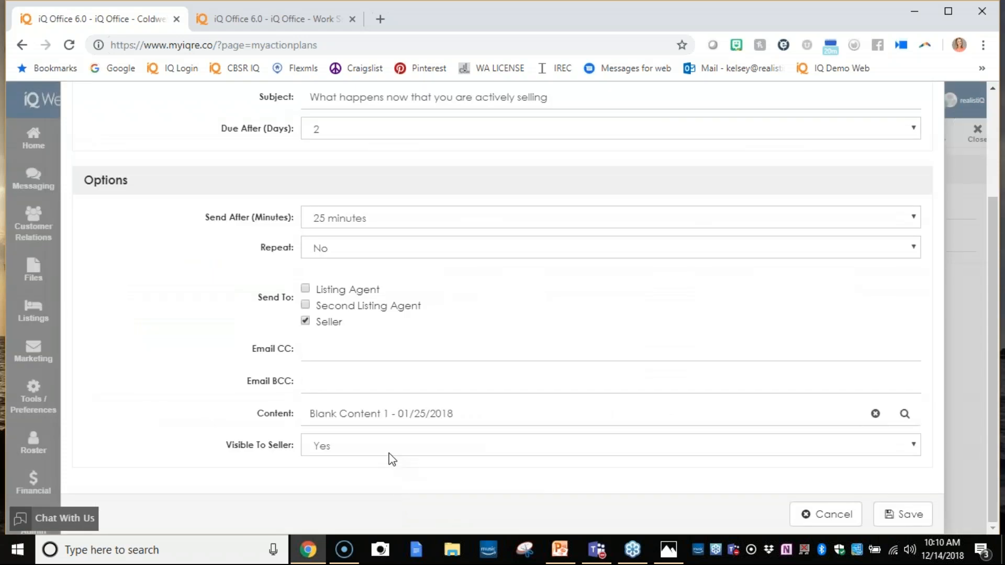
click(908, 517)
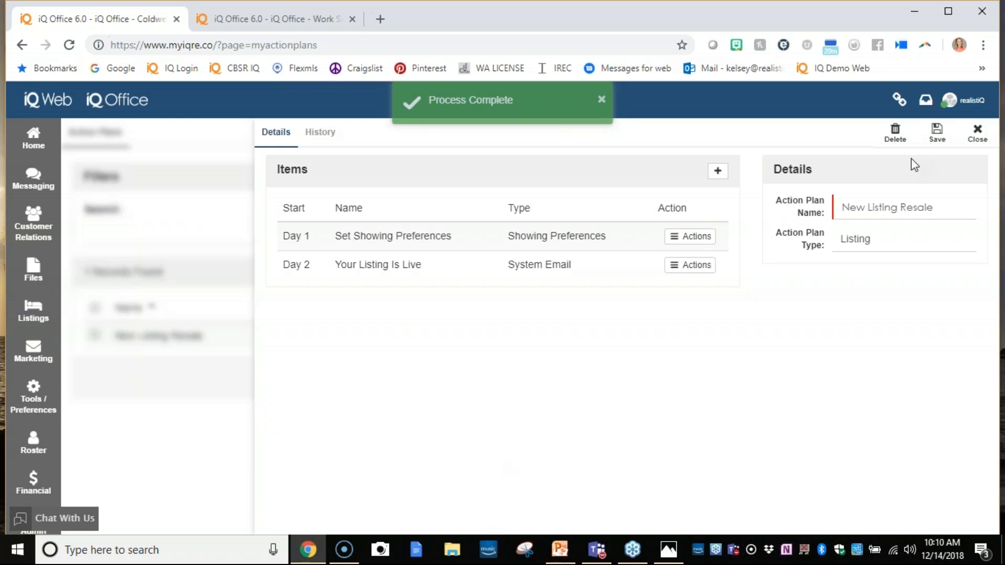
click(975, 135)
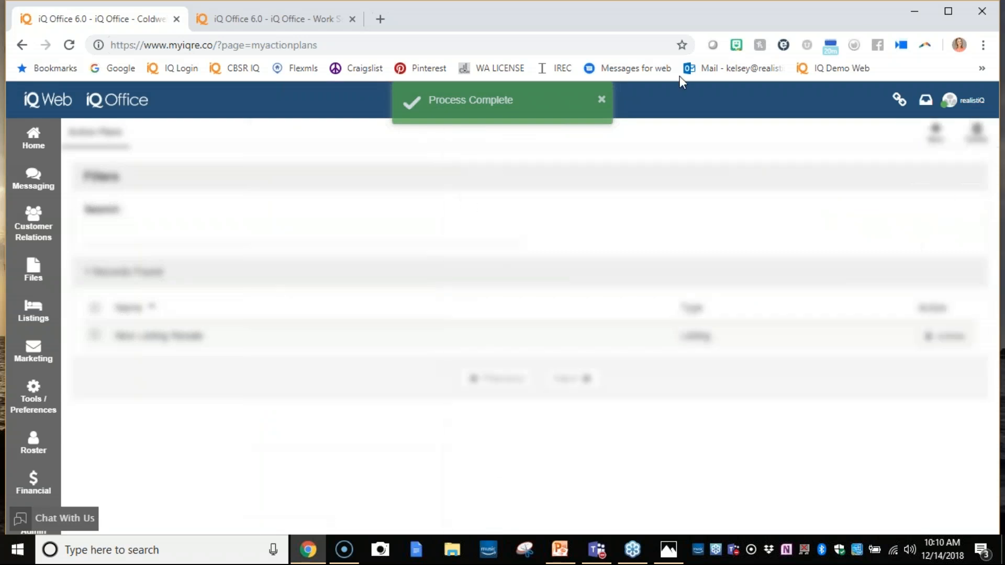
- Switch to the mycbidaho.com browser tab and assign the New Listing Action Plan to the open listing
click(273, 7)
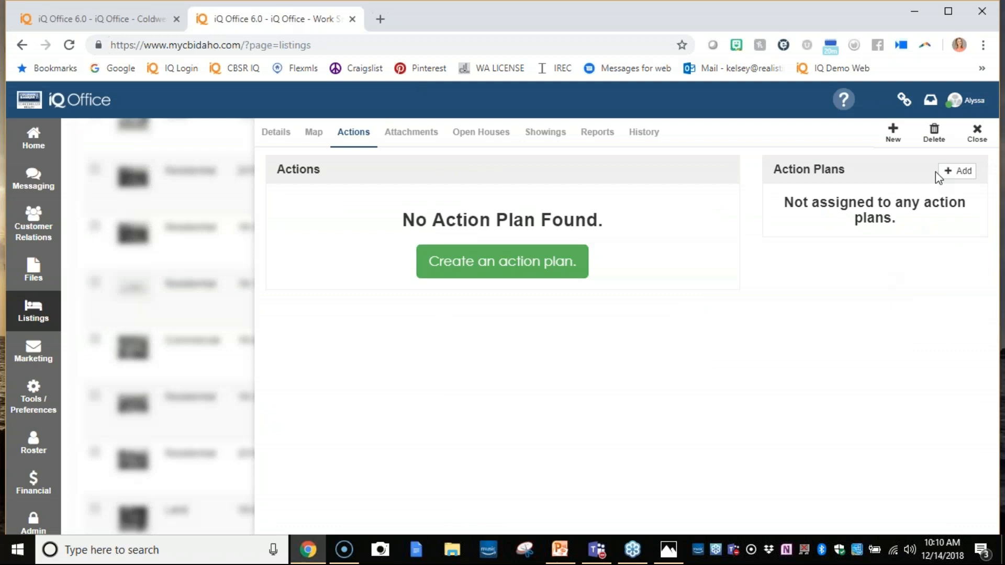
click(956, 171)
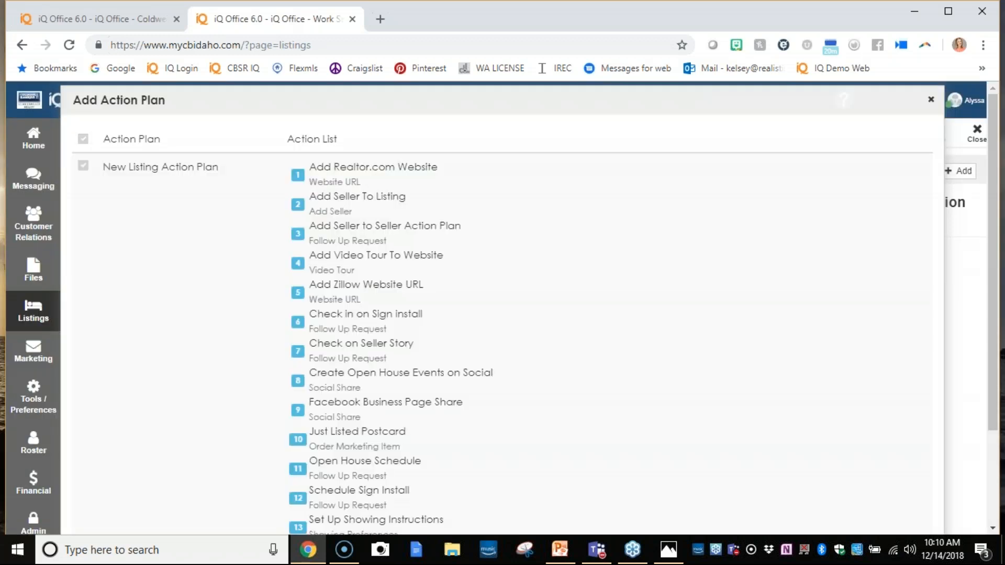
click(82, 166)
scroll(607, 215, down, 3)
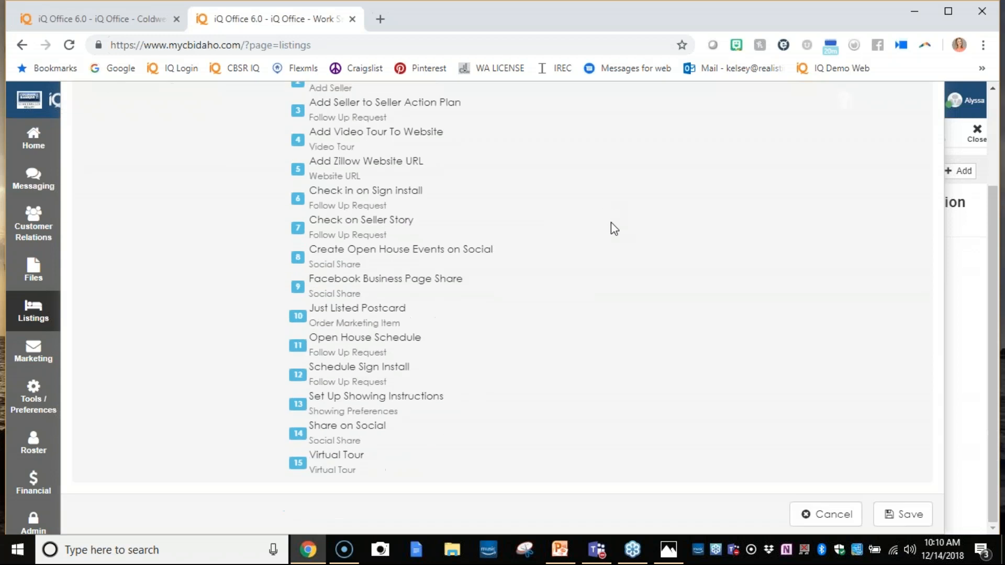
click(899, 514)
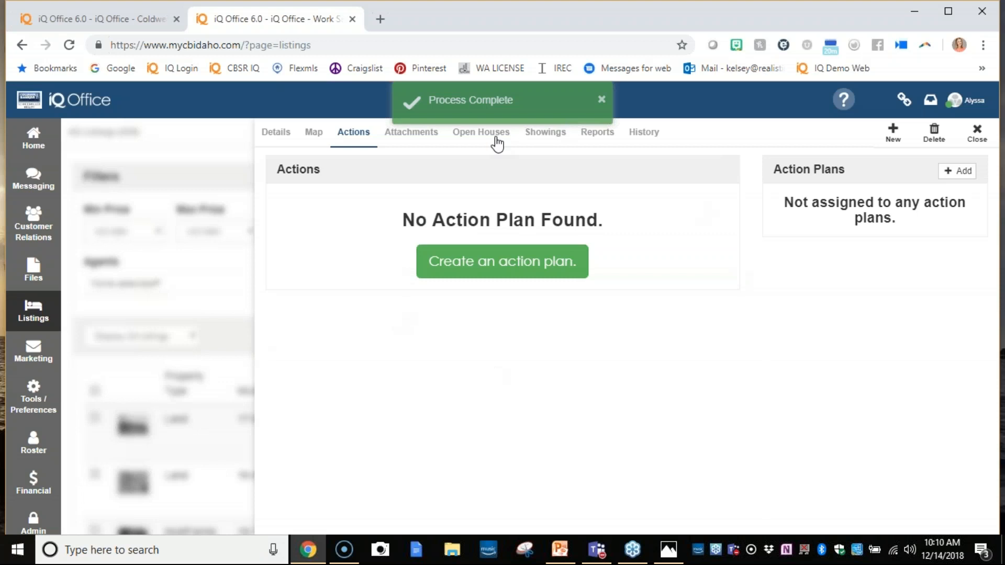
- Reload the listing's actions and review the names, descriptions, statuses and due dates of the plan's items
click(404, 134)
click(360, 135)
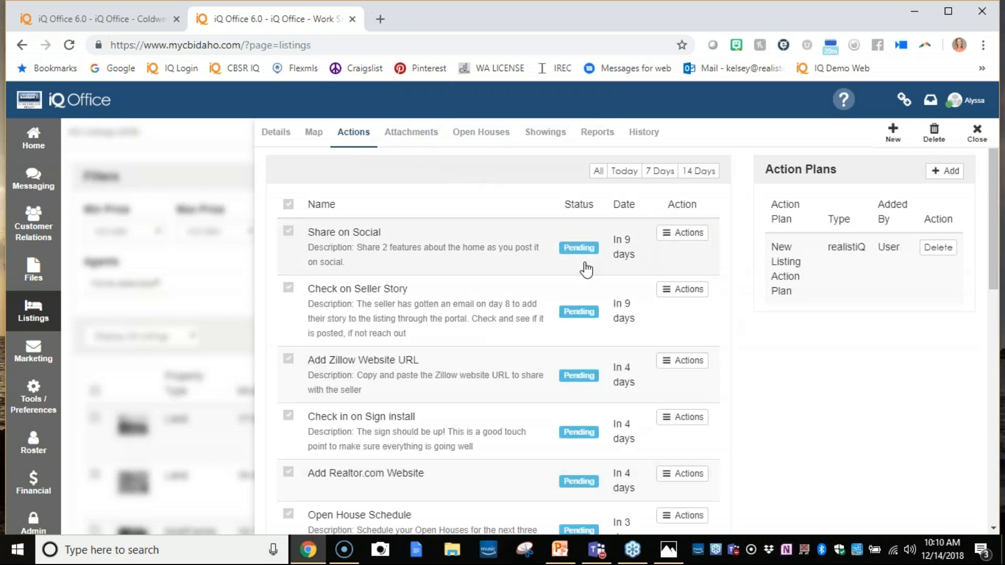
scroll(563, 314, down, 10)
scroll(527, 340, down, 3)
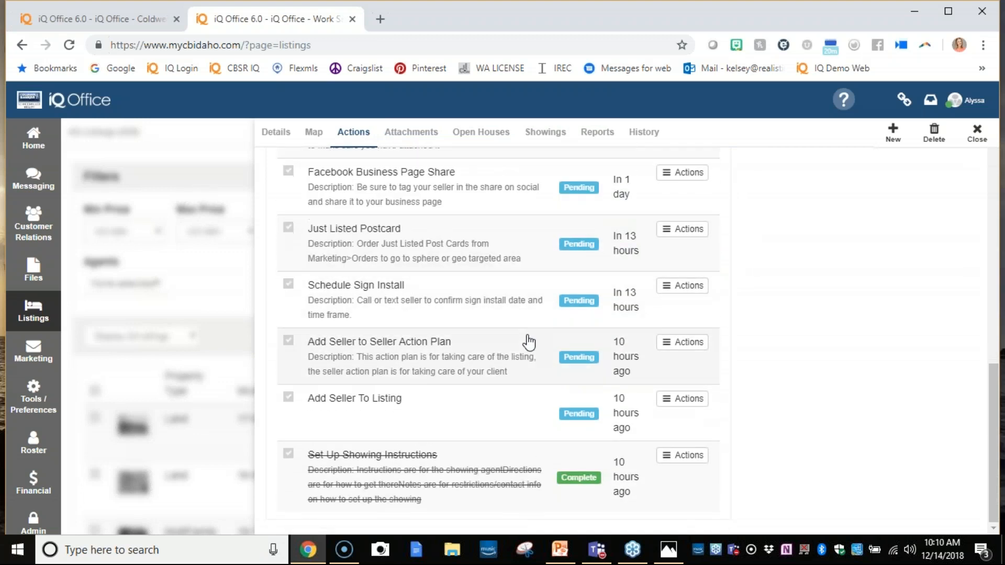
scroll(516, 366, up, 12)
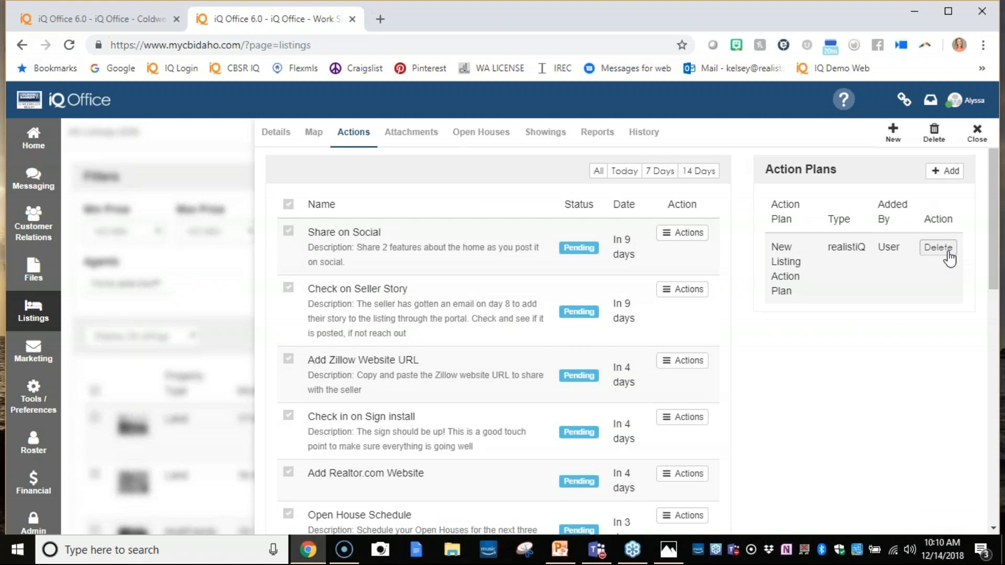
scroll(453, 293, down, 10)
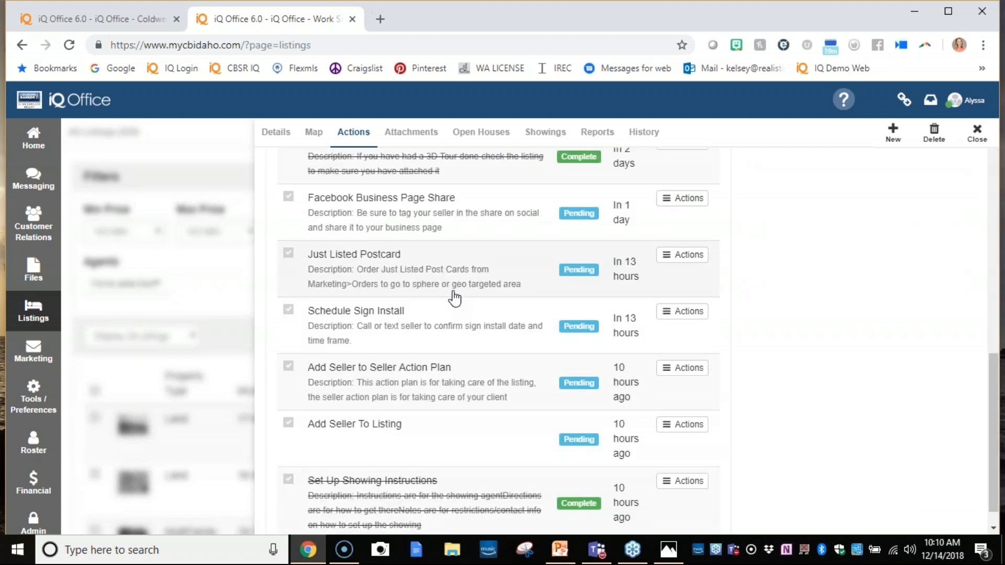
scroll(454, 297, up, 4)
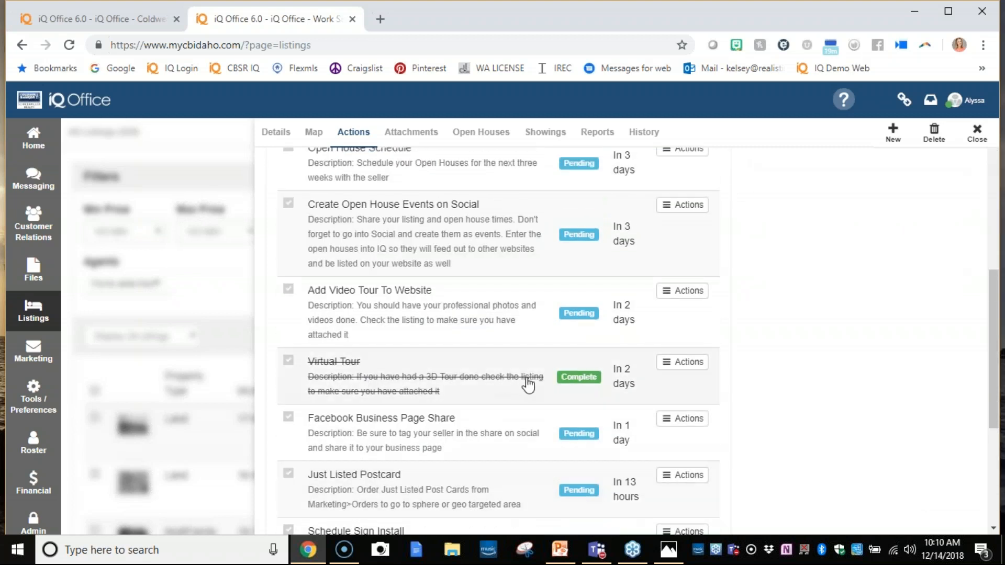
scroll(482, 374, down, 2)
scroll(482, 373, down, 3)
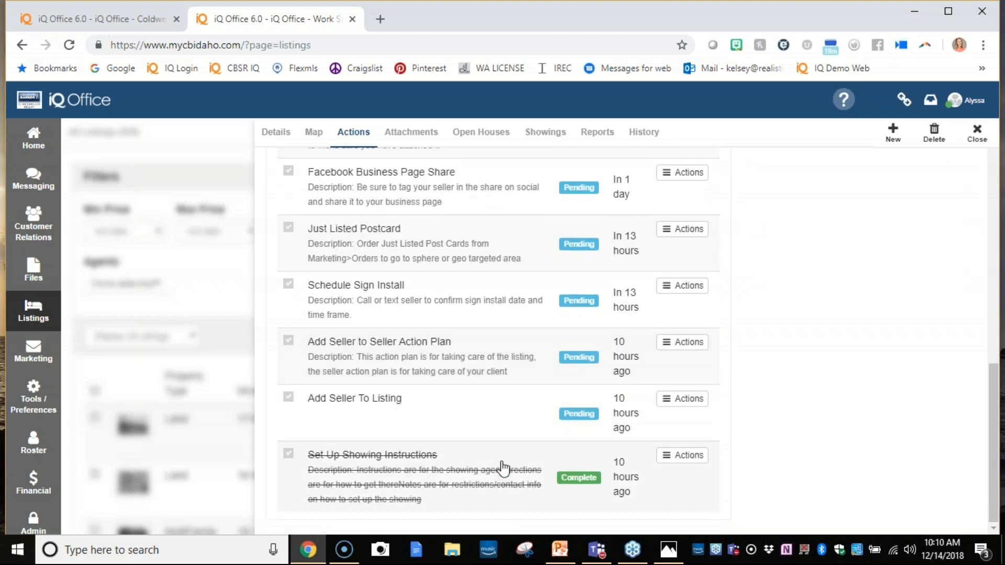
scroll(352, 220, up, 8)
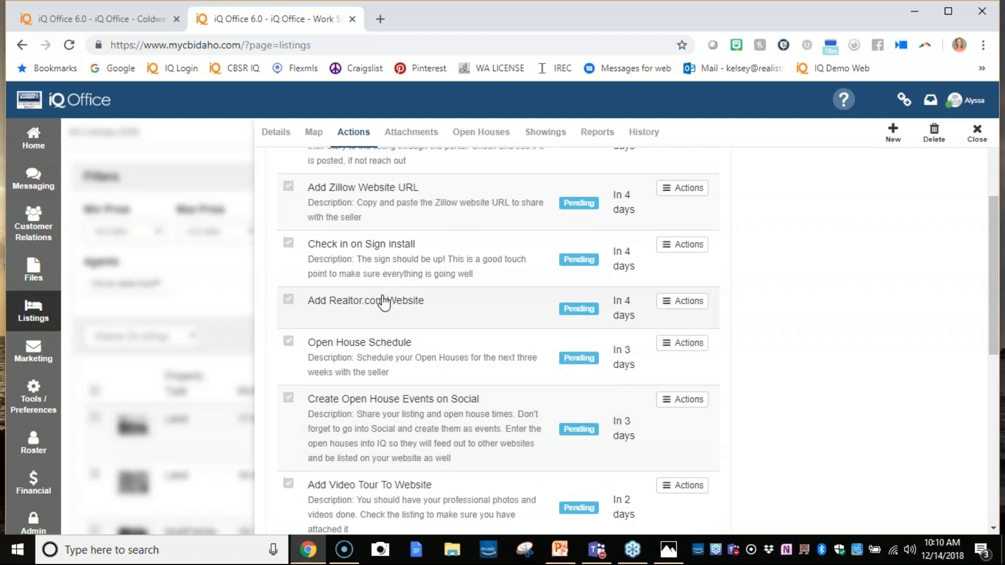
scroll(383, 303, up, 3)
- Delete the New Listing Action Plan from the listing's assigned action plans and confirm the deletion
click(938, 250)
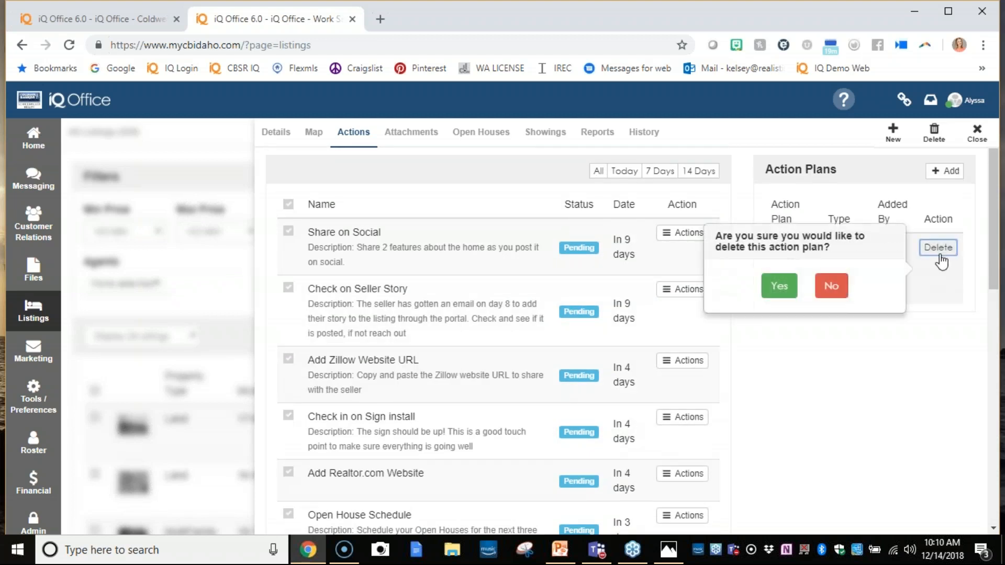
click(790, 287)
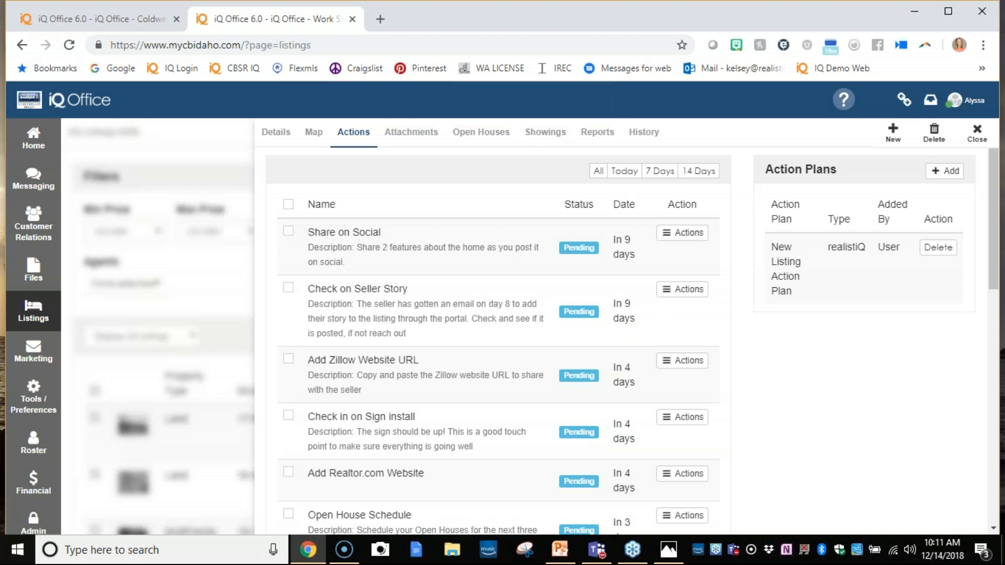
click(937, 248)
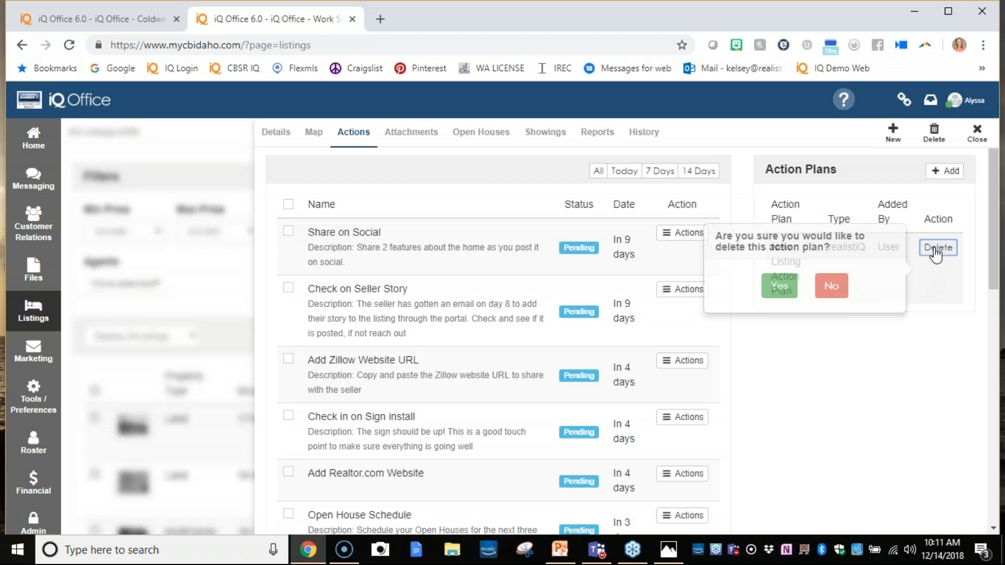
click(778, 285)
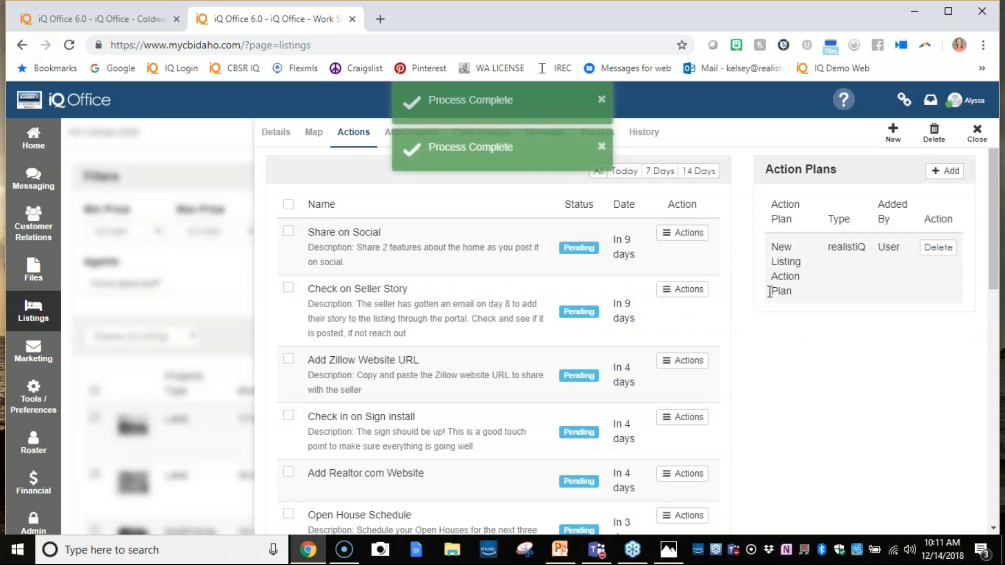
- Reload the listing's actions after the plan removal and look over its attachments and open houses
click(314, 133)
click(365, 137)
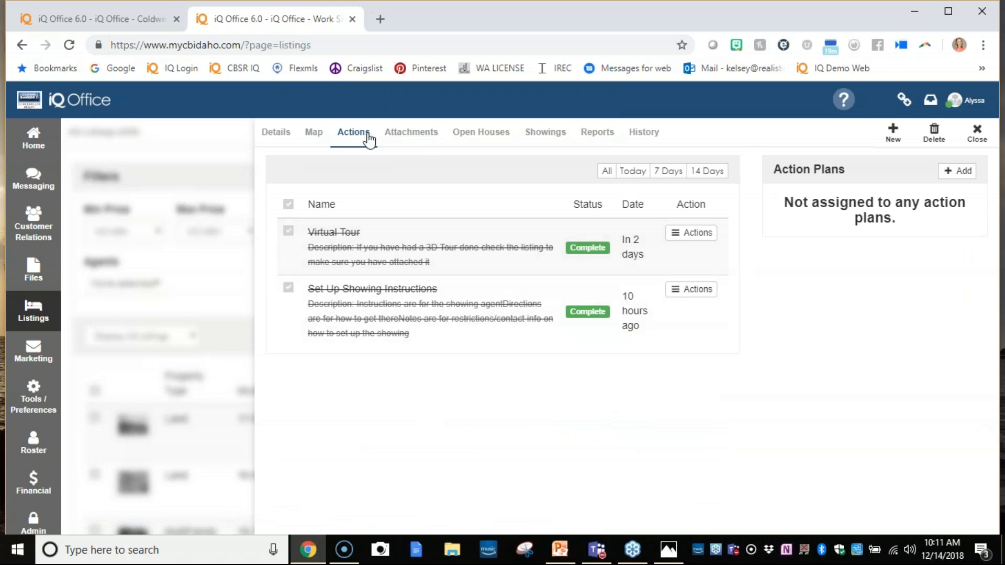
click(426, 149)
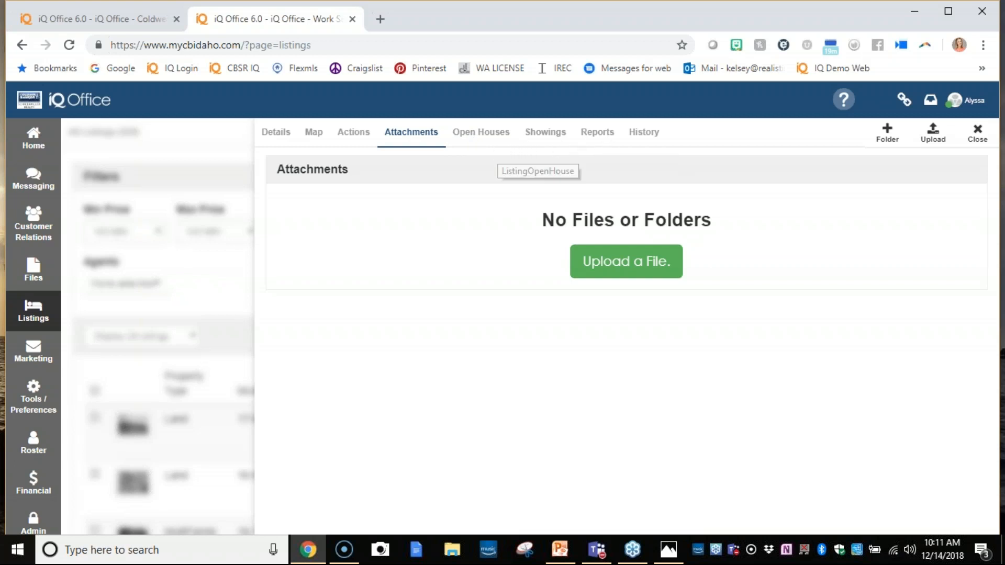
click(494, 134)
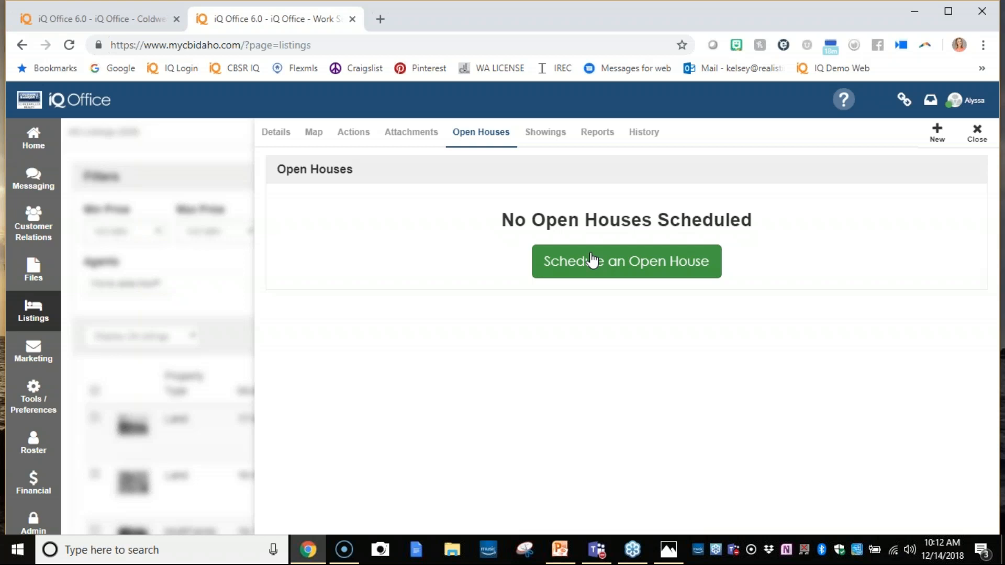
- Review the listing's showing options, including confirmation, notifications, instructions, directions and notes
click(556, 135)
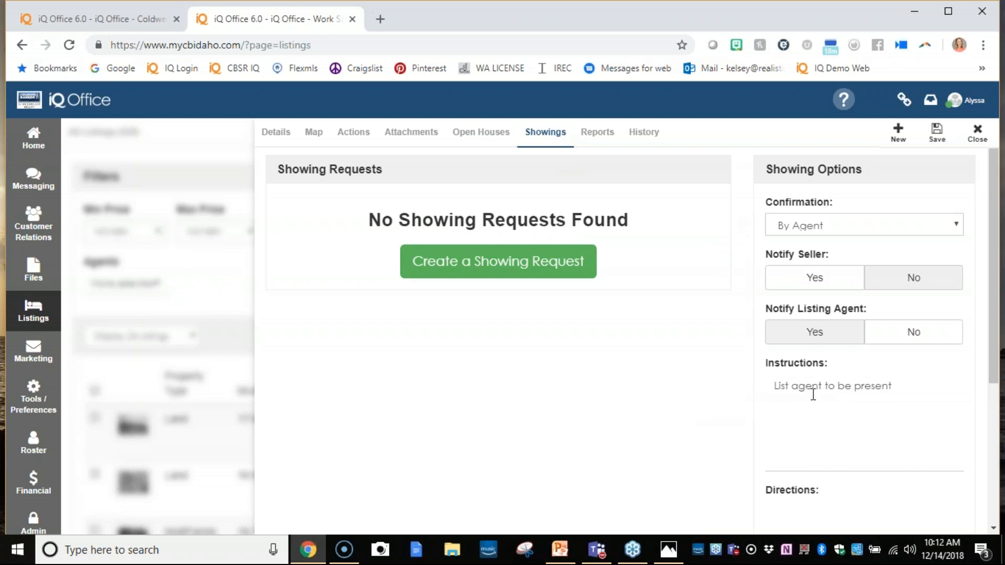
scroll(871, 394, down, 3)
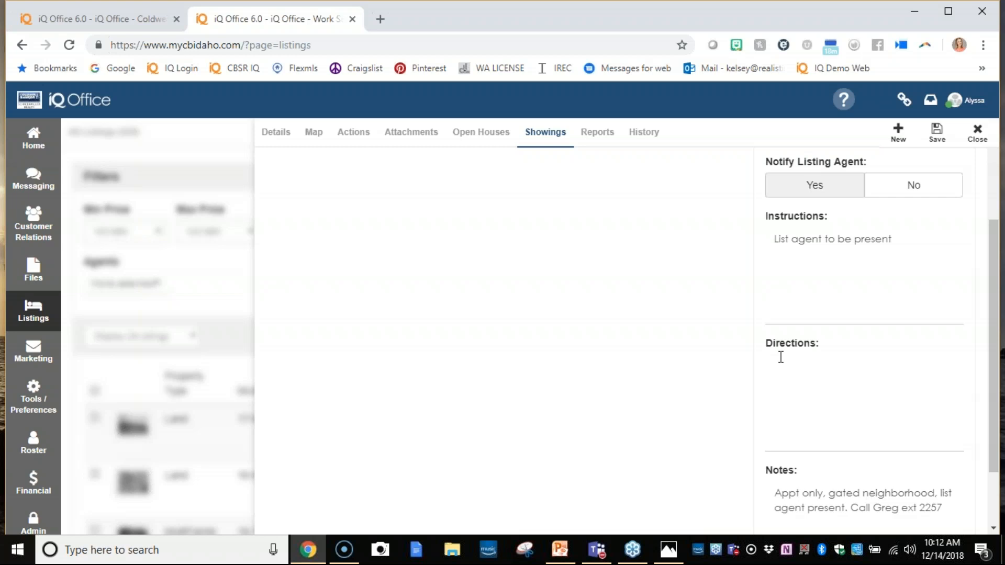
drag(775, 239, 910, 236)
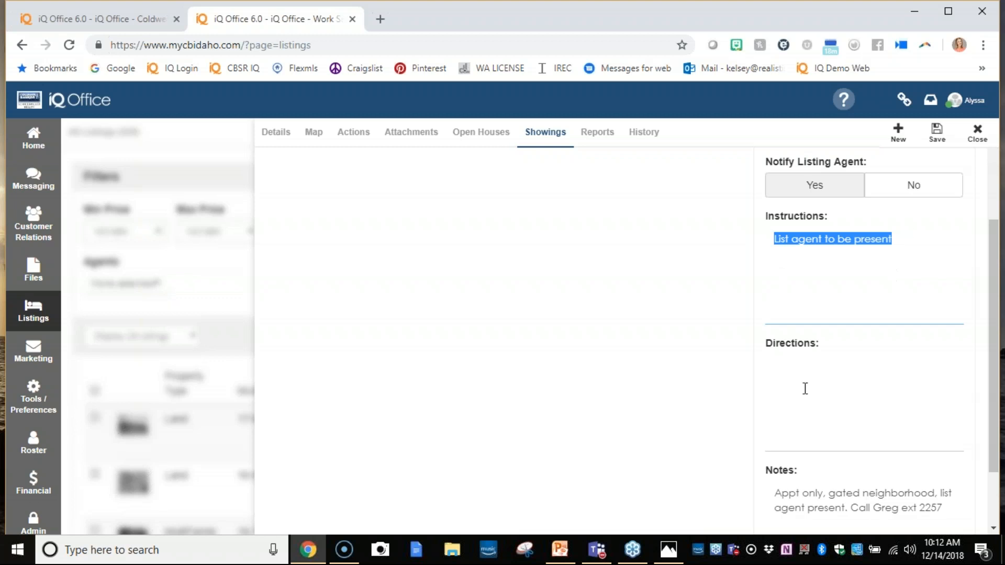
click(780, 369)
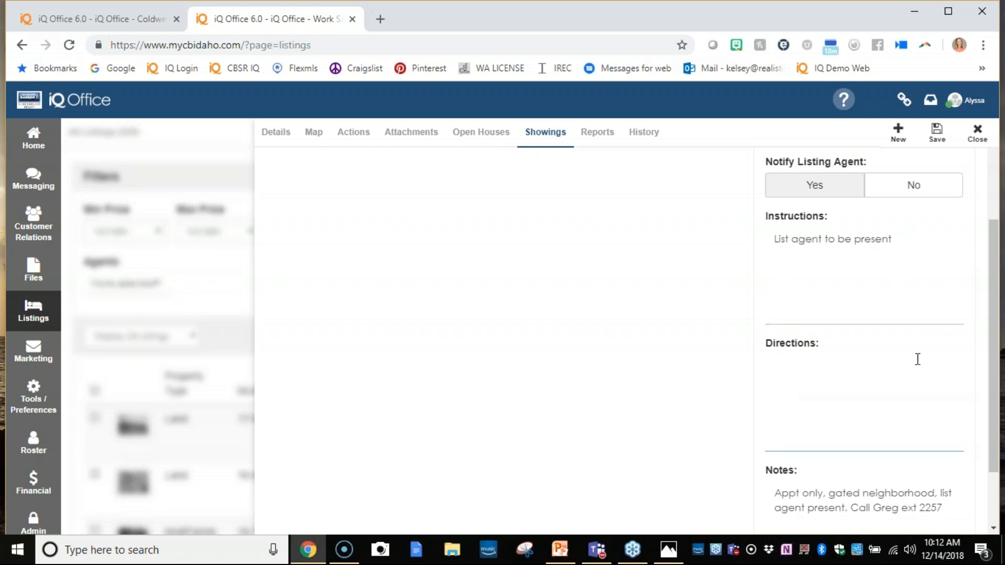
scroll(916, 359, down, 2)
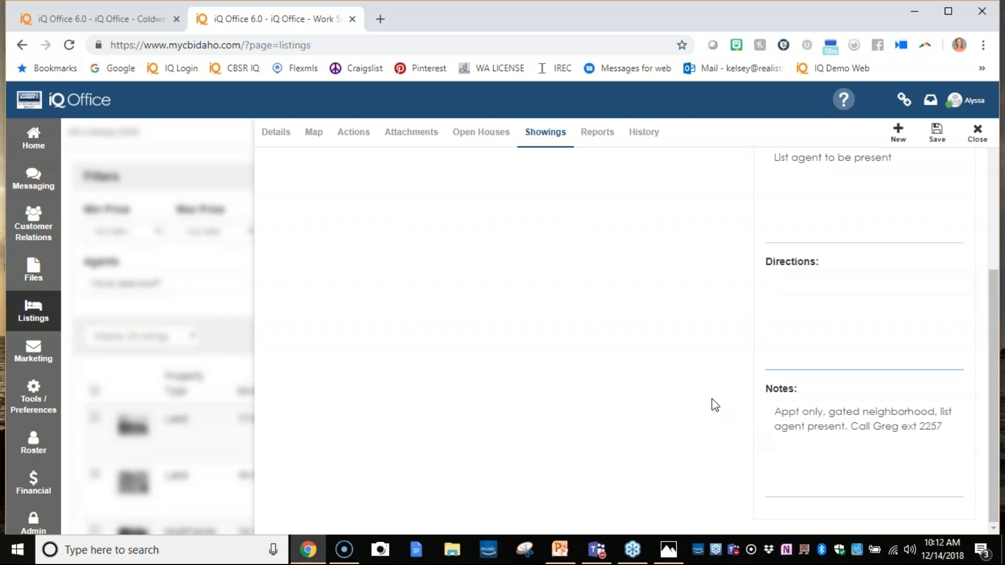
scroll(573, 362, up, 4)
- Start a showing request to examine its date, time and showing type choices, and close it without saving
click(553, 270)
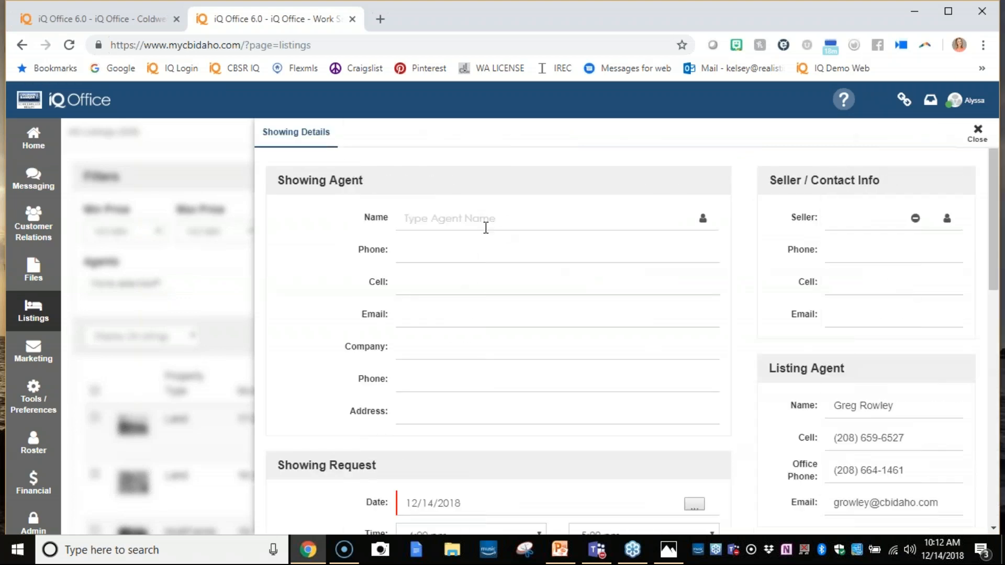
scroll(438, 307, down, 3)
scroll(507, 408, down, 2)
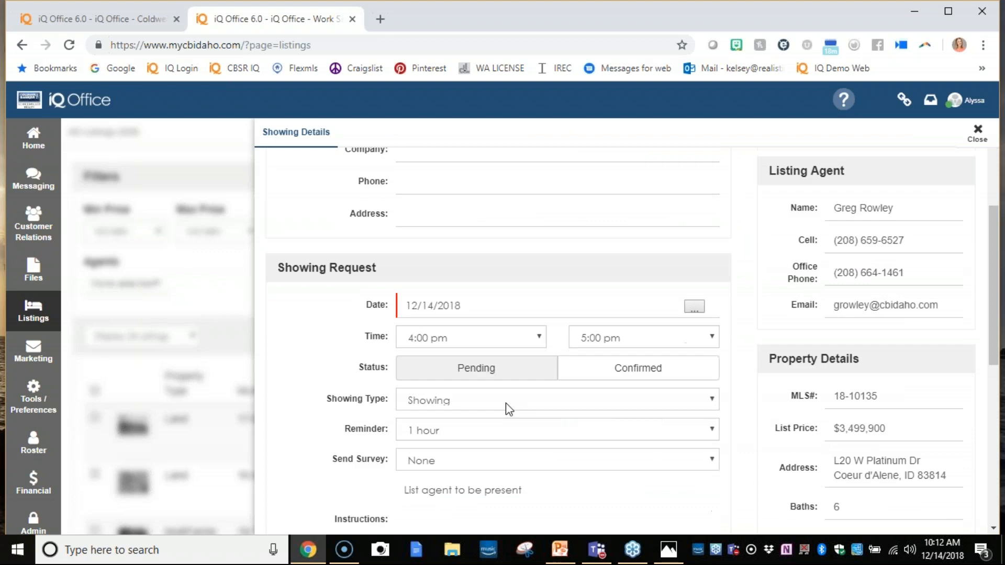
click(448, 390)
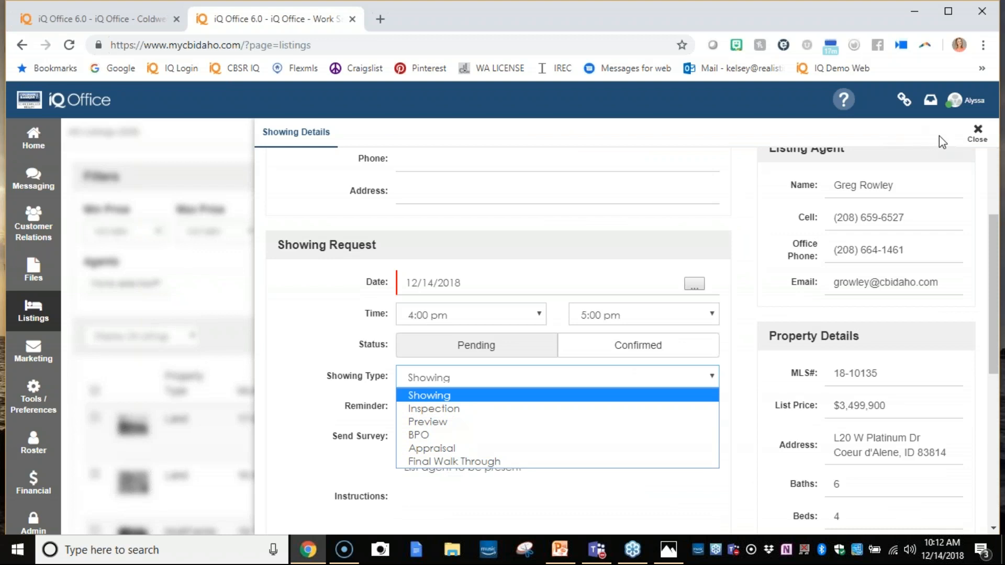
click(970, 148)
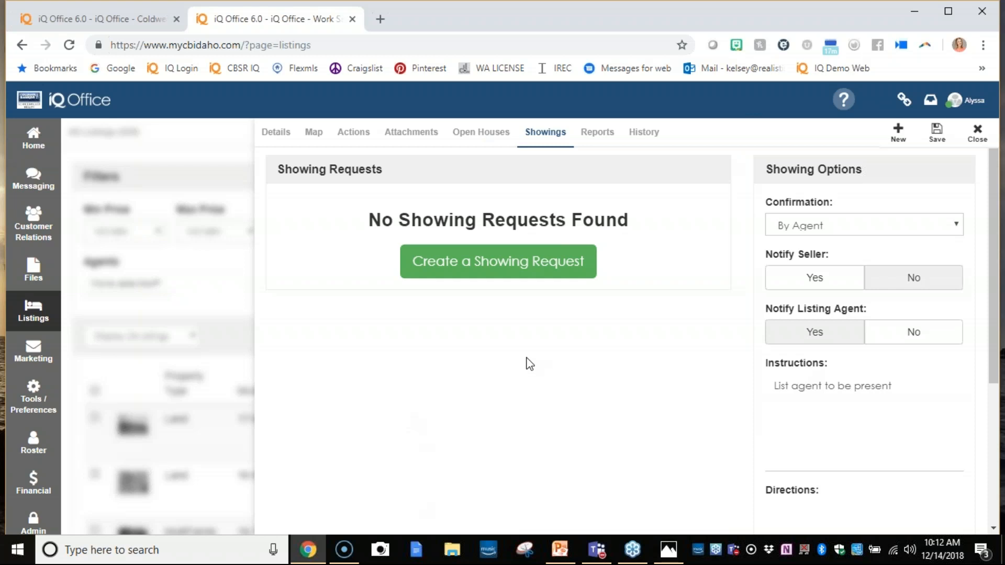
- Open the listing's report settings and enter the seller's full name in the contact information
click(597, 135)
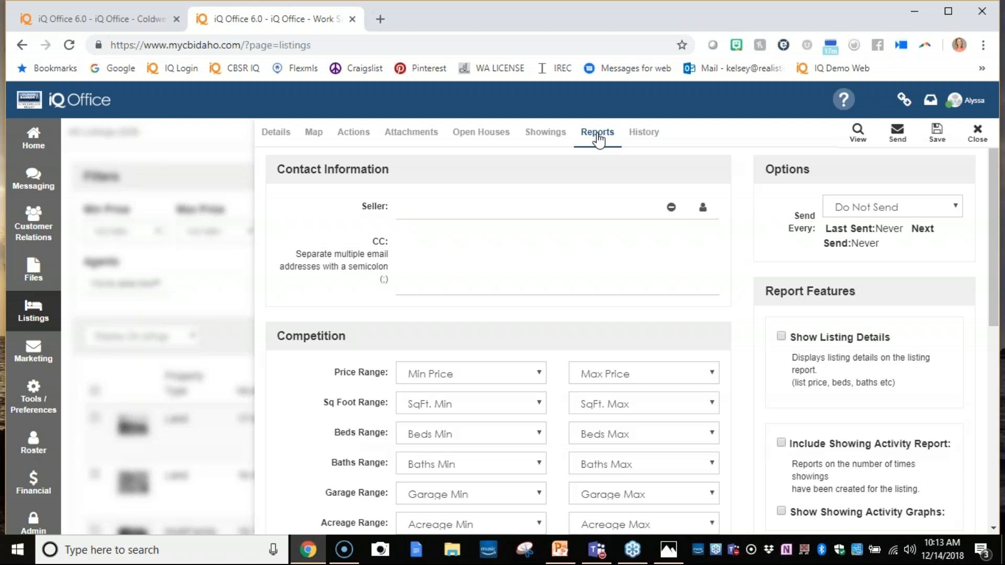
click(593, 205)
- Open the seller entry form and fill in the seller's first and last name
click(702, 209)
click(259, 184)
key(Tab)
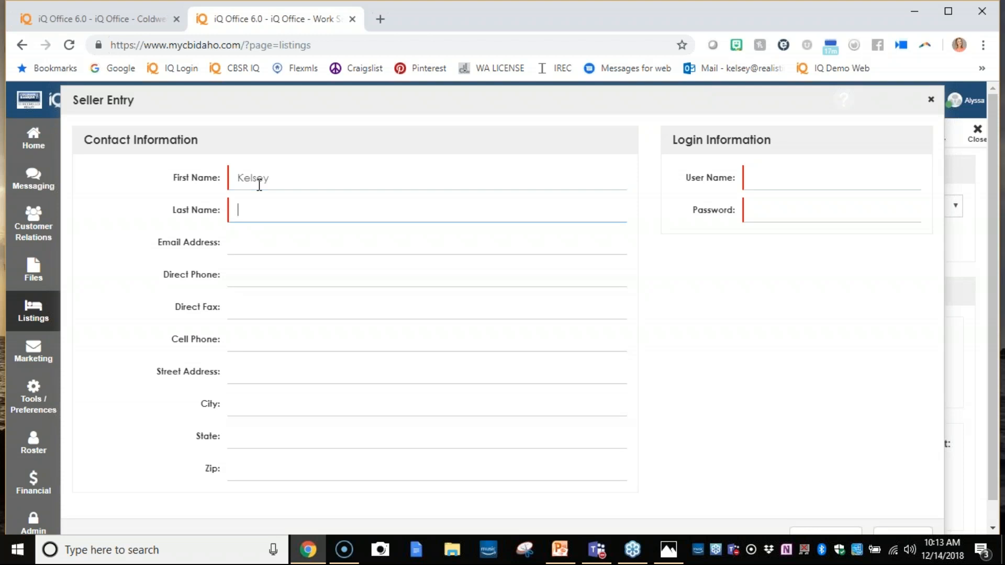
key(Tab)
- Enter a user name and password in the seller's login information and try to save the entry
click(815, 183)
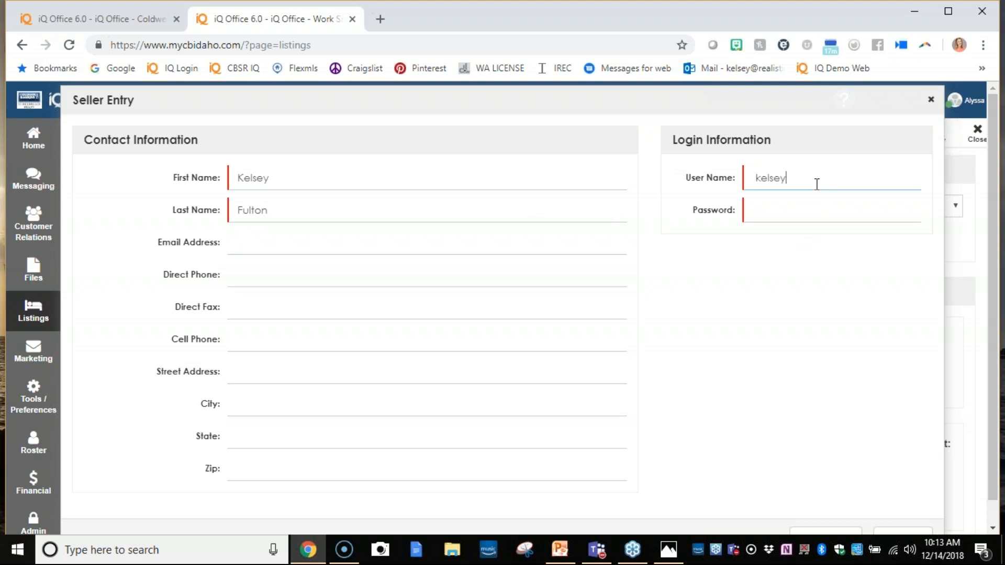
key(Tab)
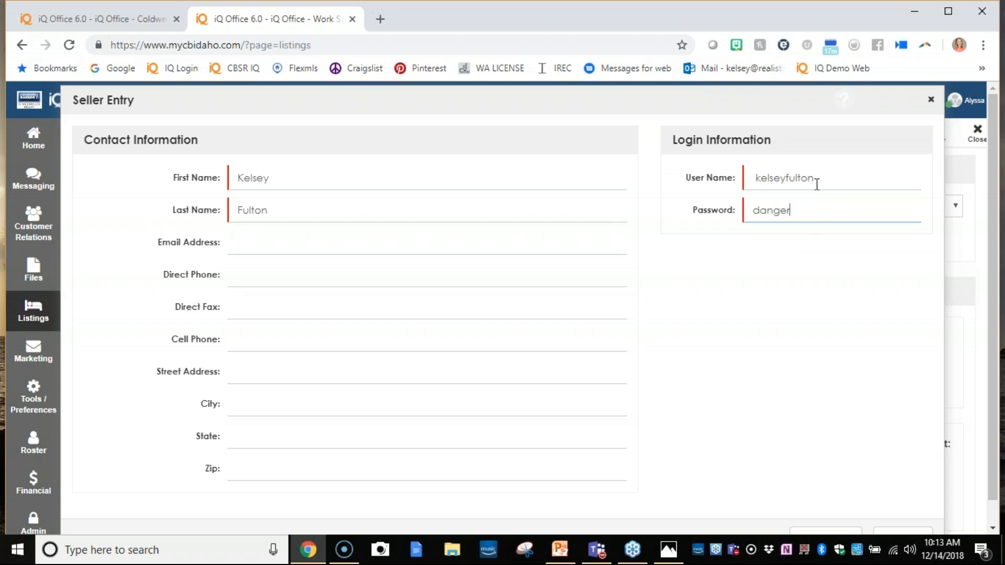
scroll(501, 333, down, 1)
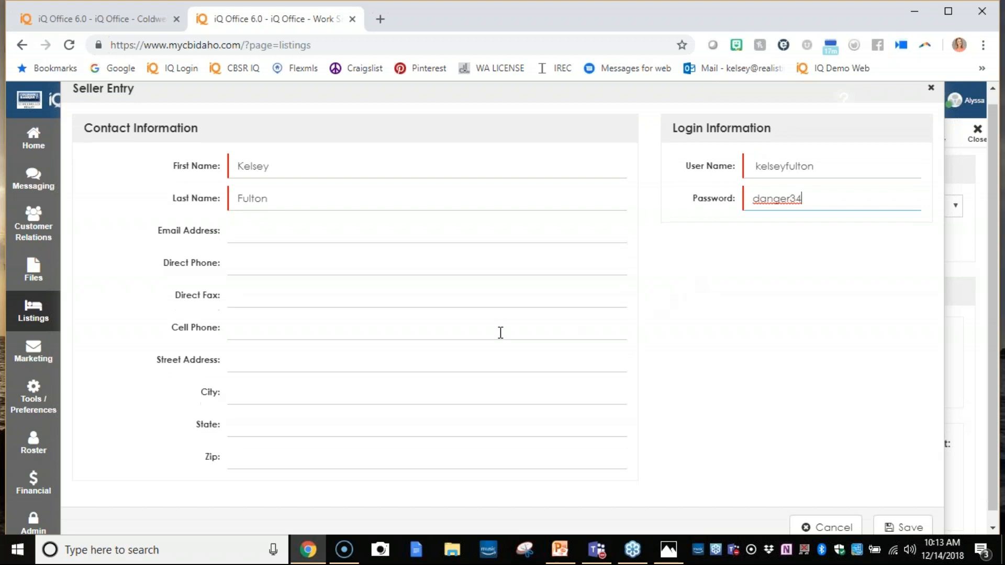
click(901, 515)
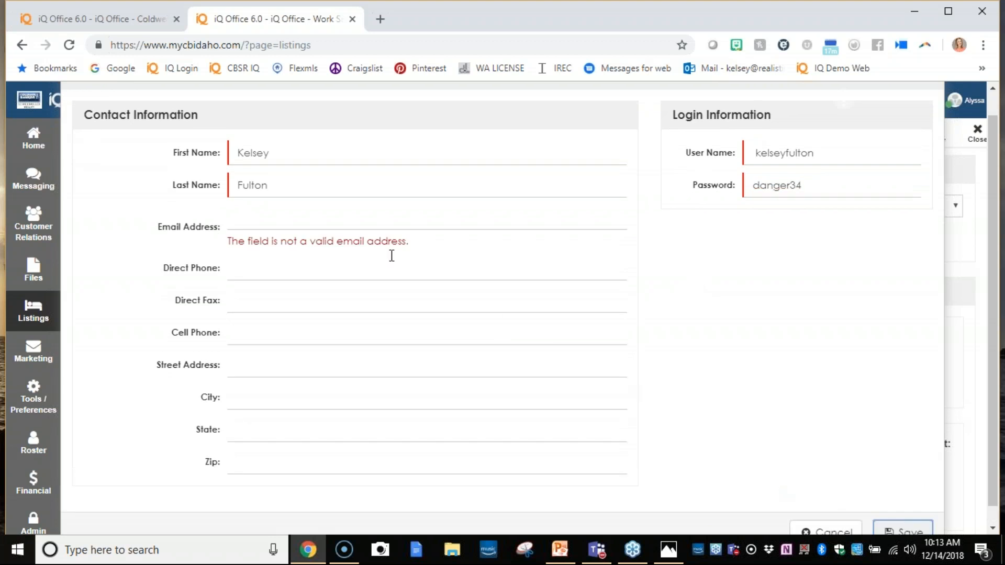
- Fill in the seller's email address, try to save the entry again, and close the seller form
click(388, 228)
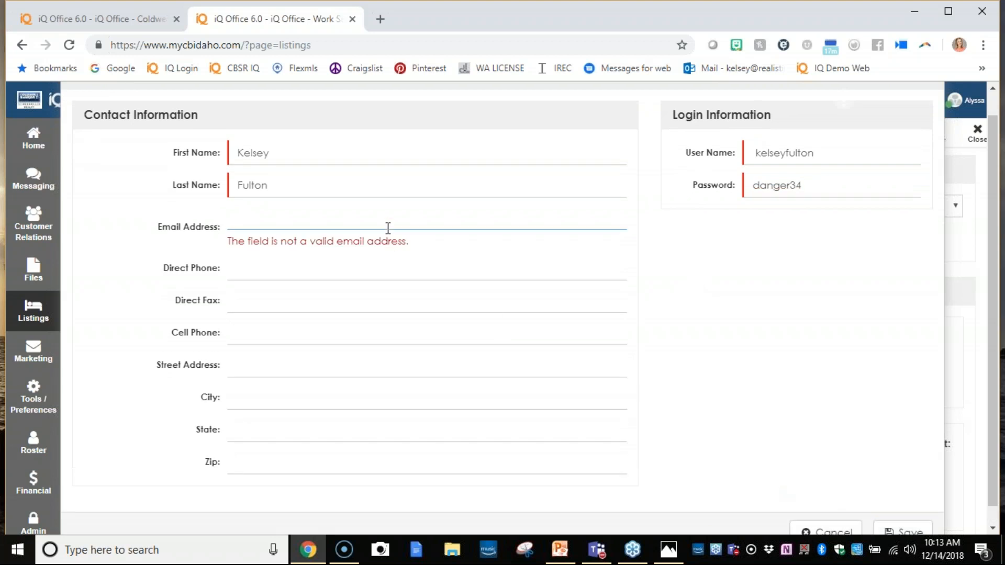
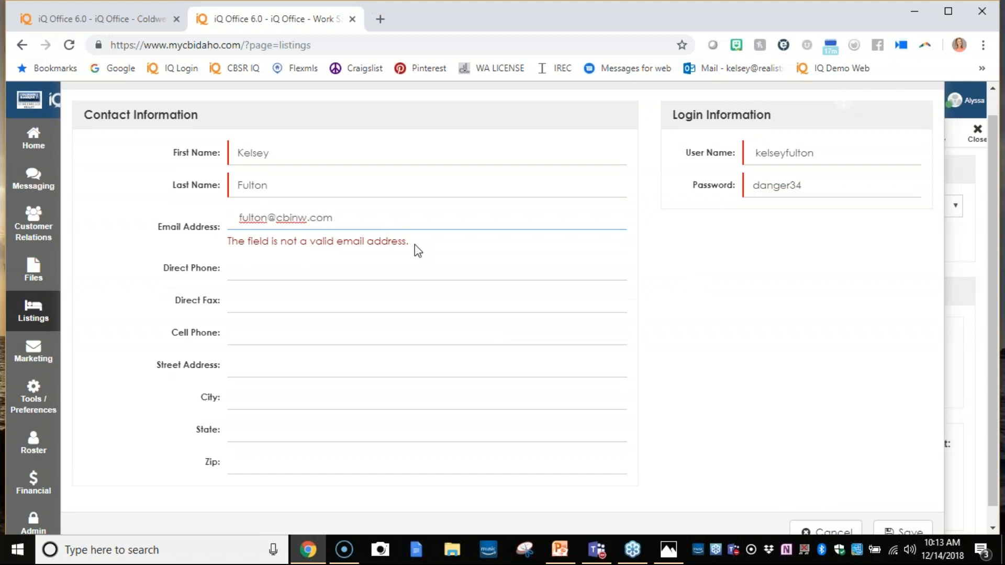
scroll(884, 507, down, 1)
click(892, 518)
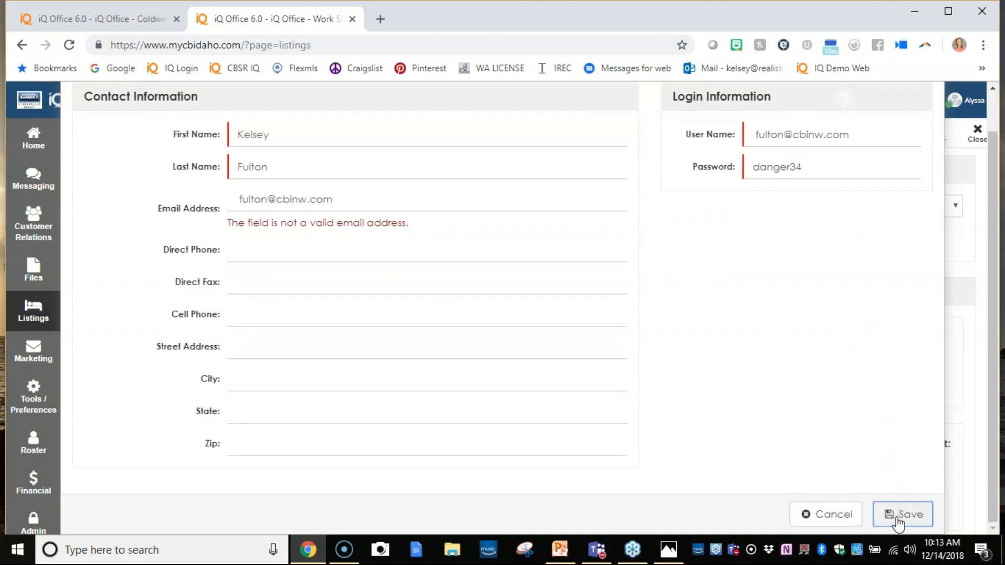
scroll(910, 98, up, 2)
click(931, 99)
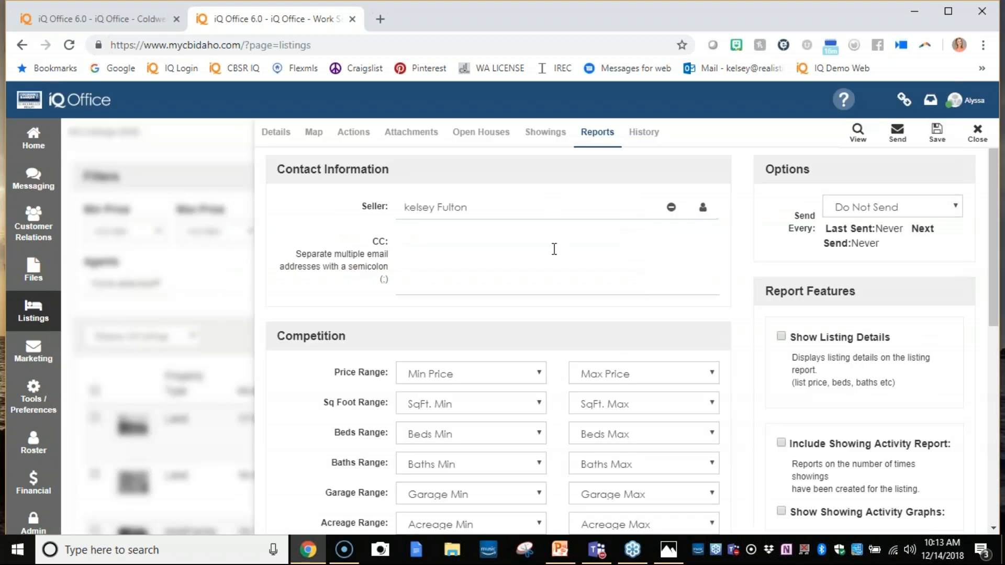
- Set the report's competition location to Community Name and select the Black Rock community
scroll(316, 240, down, 3)
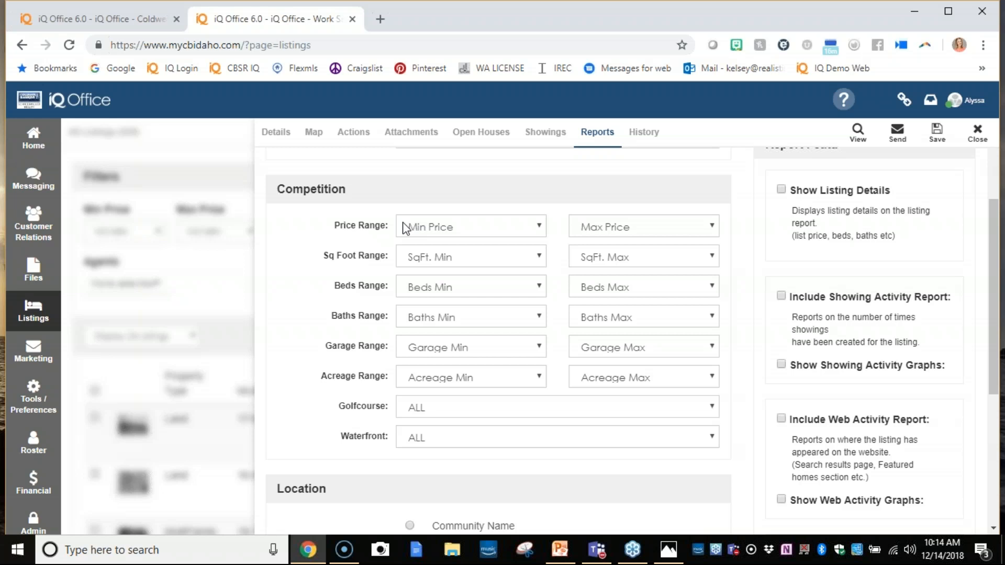
scroll(475, 331, down, 4)
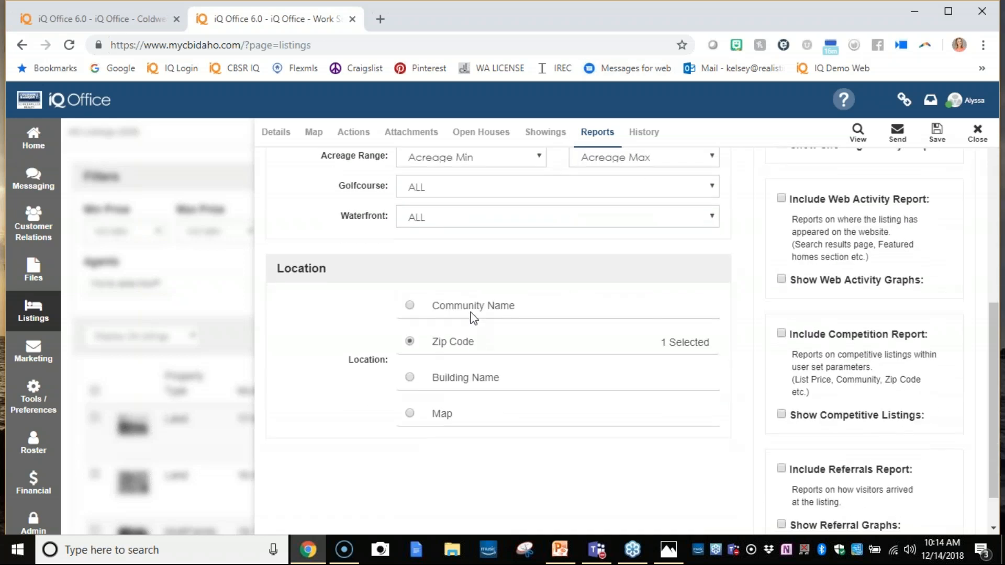
click(409, 305)
click(657, 306)
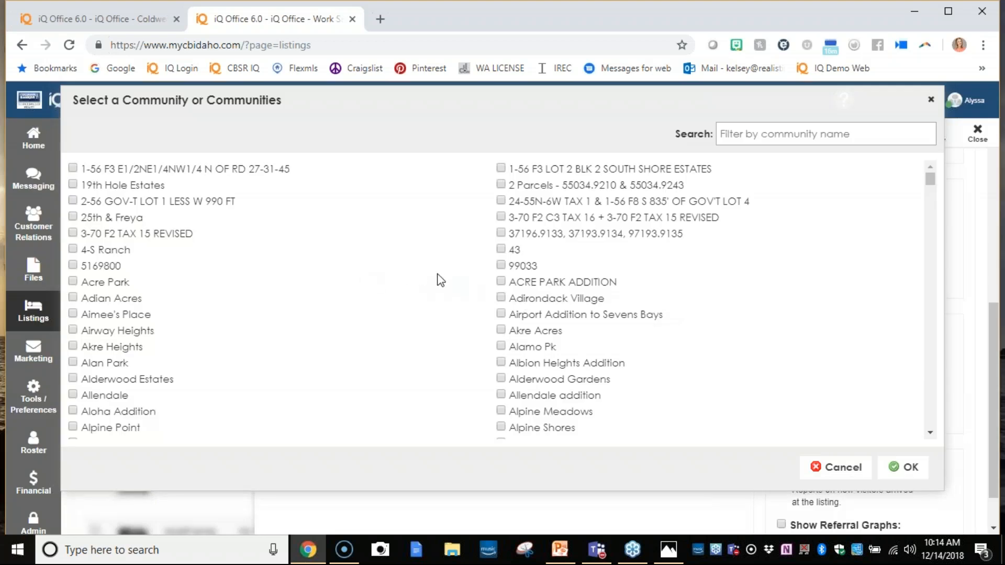
scroll(437, 283, down, 10)
scroll(444, 309, down, 5)
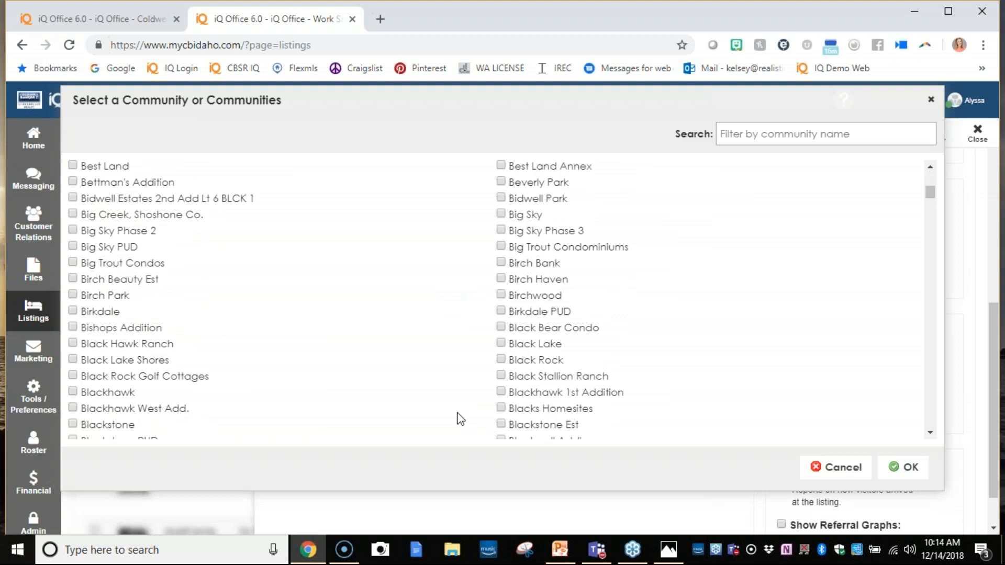
scroll(435, 412, down, 3)
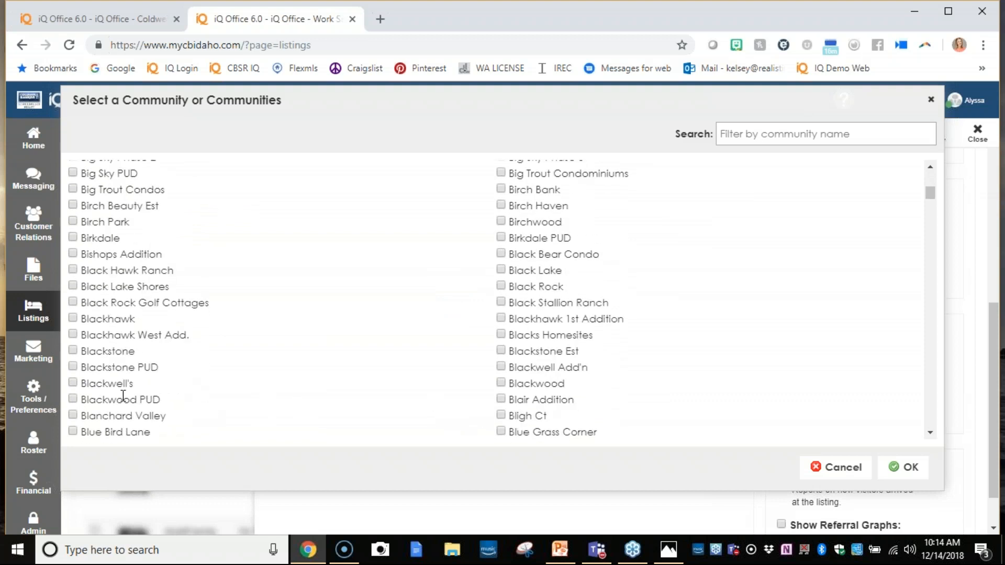
scroll(122, 395, down, 3)
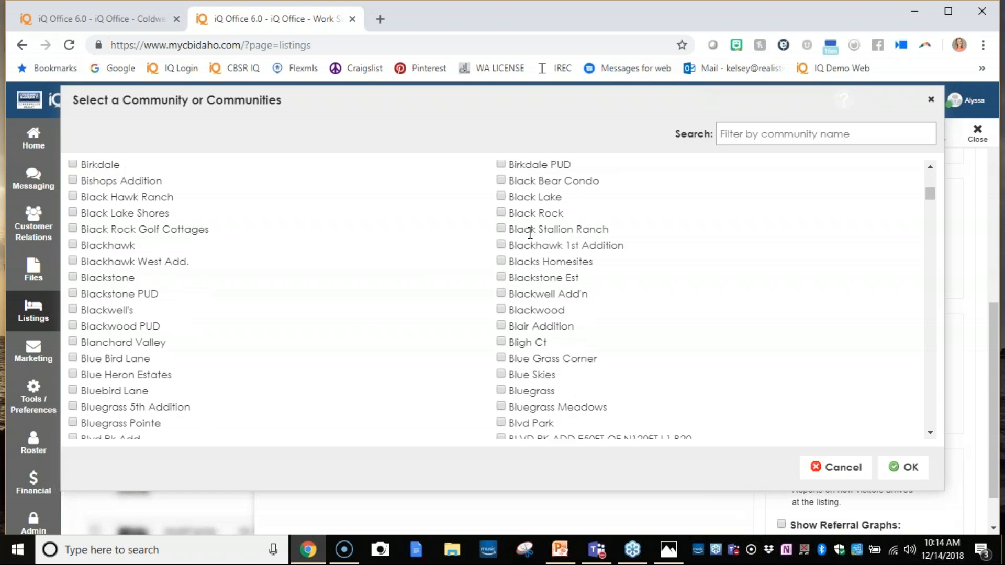
click(501, 213)
click(902, 466)
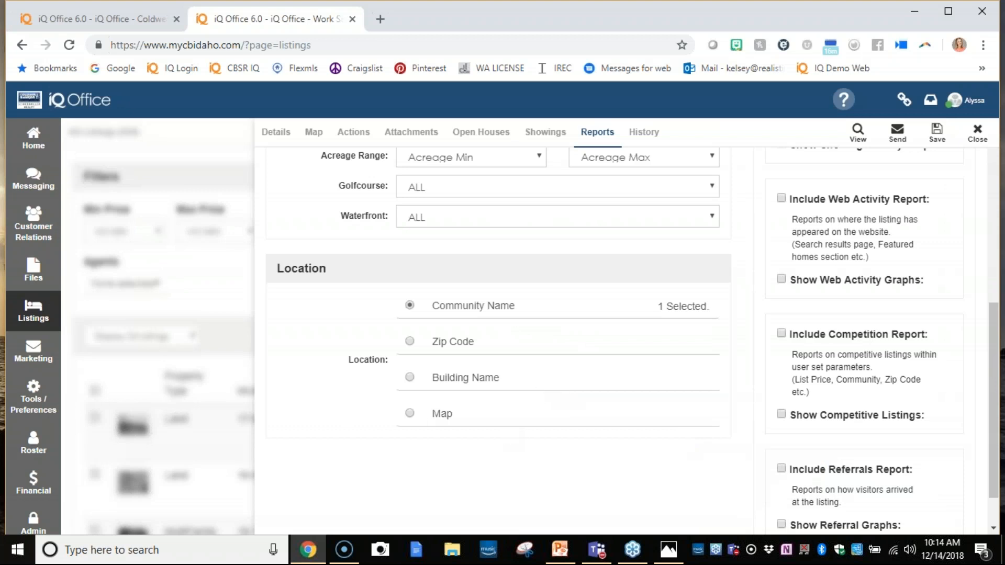
- Change the report's location criterion to Map and narrow the map to the listings around S Club House Dr
click(410, 413)
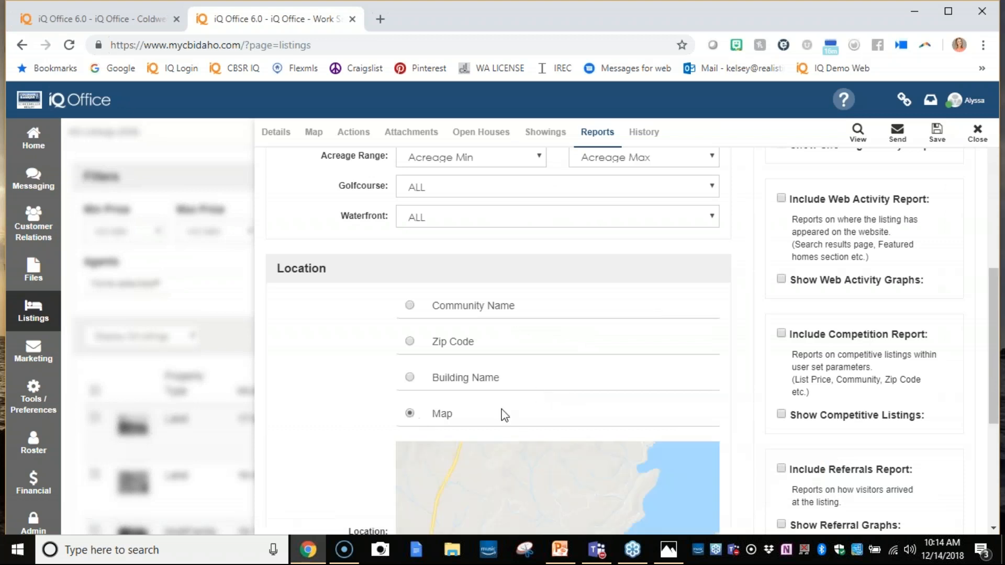
scroll(443, 435, down, 2)
scroll(597, 408, down, 2)
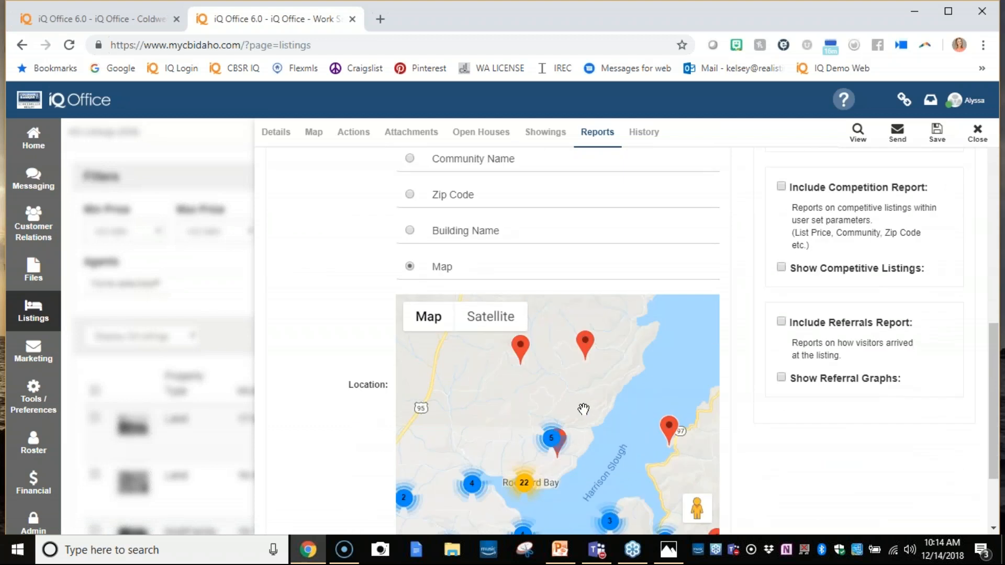
scroll(583, 406, down, 2)
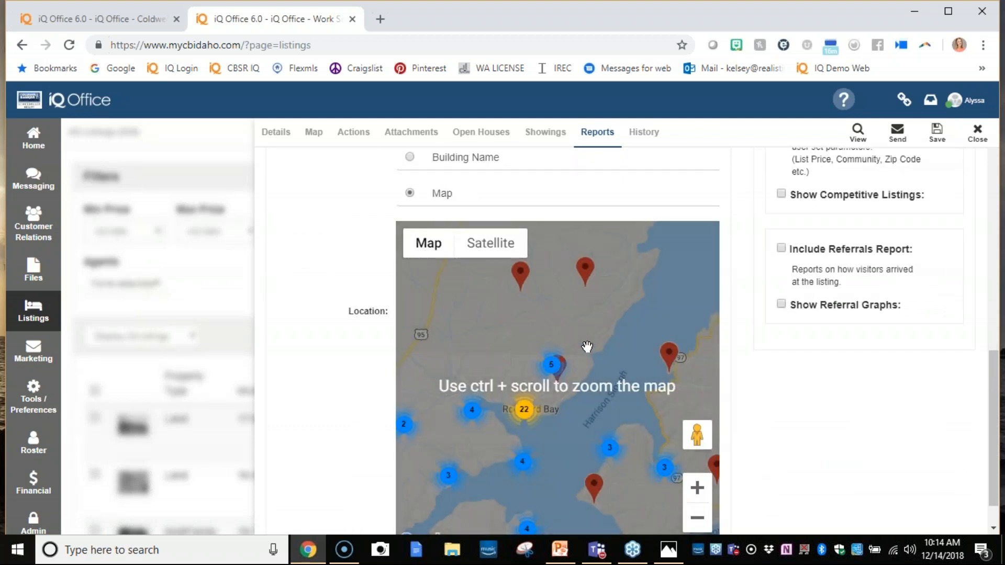
ctrl+scroll(578, 351, up, 2)
ctrl+scroll(570, 356, up, 1)
drag(541, 348, 626, 319)
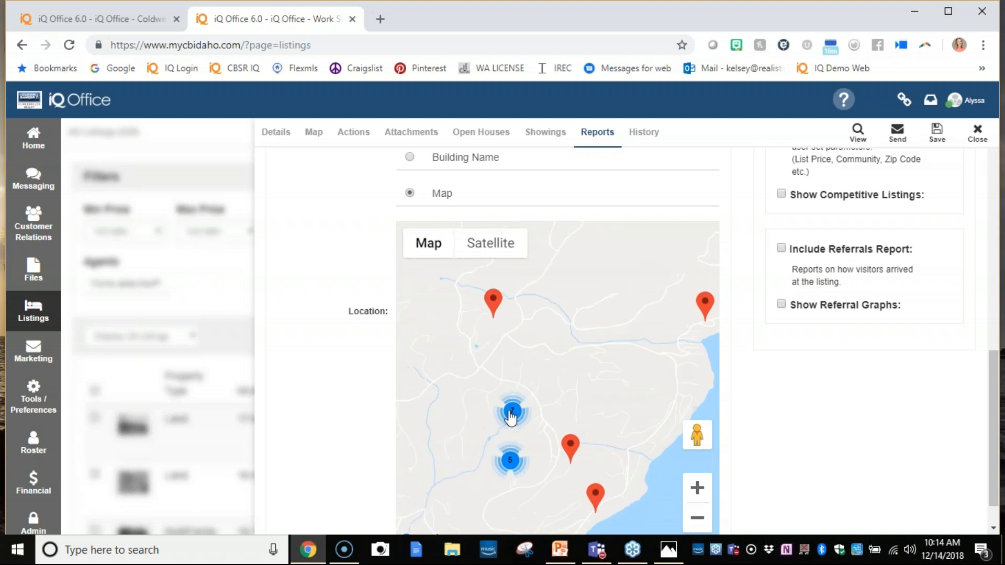
drag(511, 410, 550, 377)
click(550, 377)
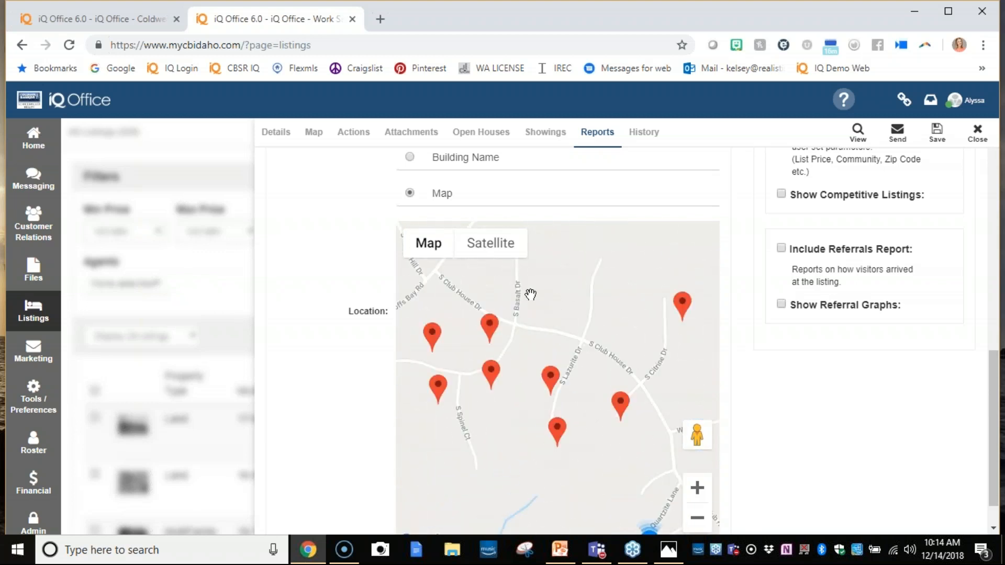
click(994, 53)
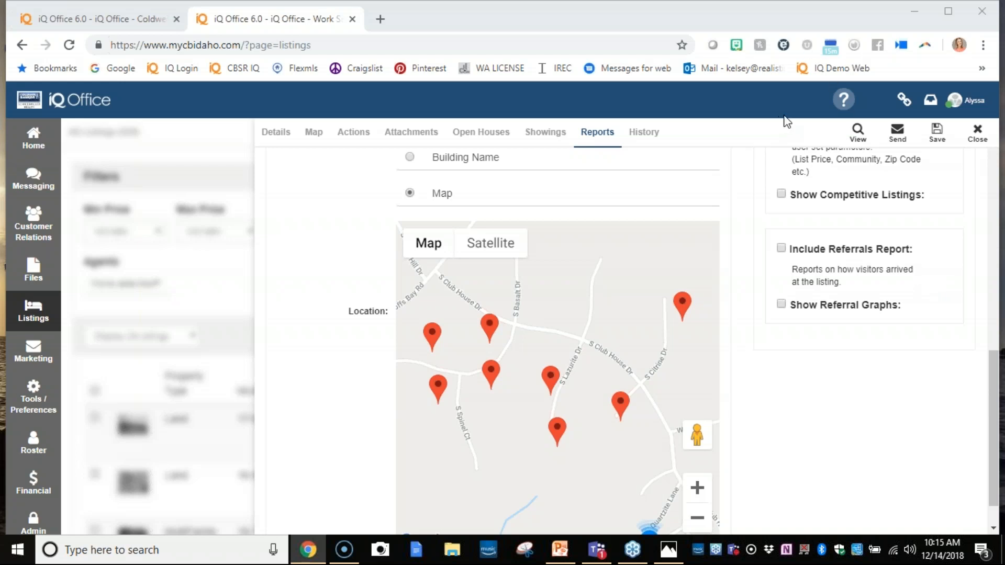
- Include the listing details, showing activity report with graphs, and web activity report with graphs in the seller report
scroll(767, 361, up, 10)
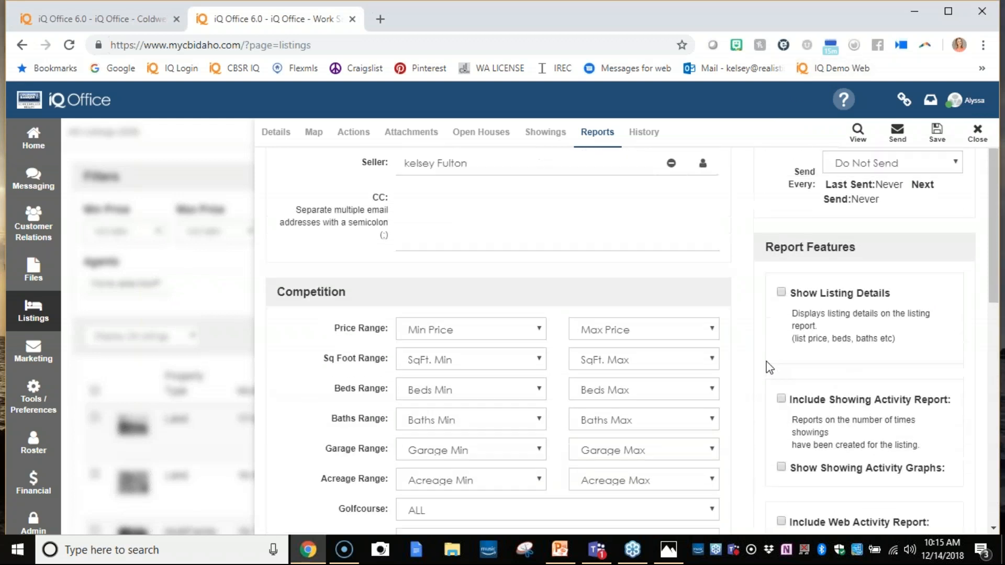
scroll(768, 366, up, 1)
click(781, 336)
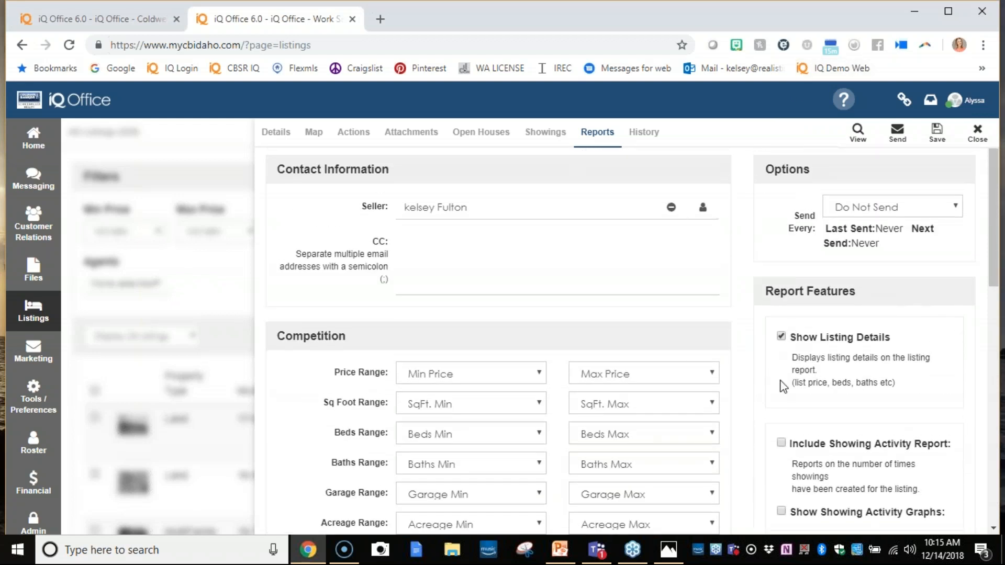
click(781, 443)
scroll(785, 401, down, 3)
click(781, 419)
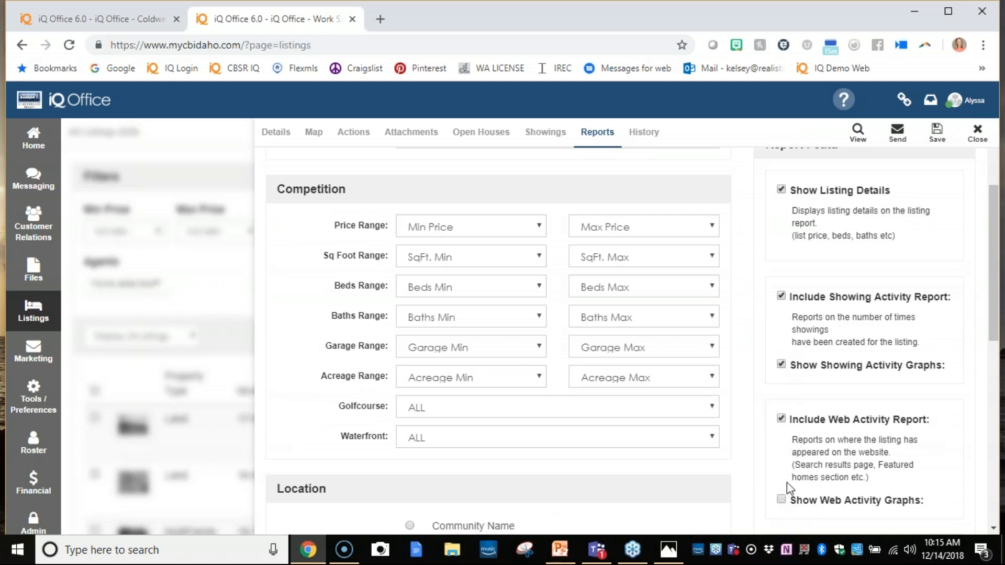
click(781, 498)
- Include the competition report with competitive listings, and the referrals report with referral graphs
scroll(783, 497, down, 3)
click(781, 407)
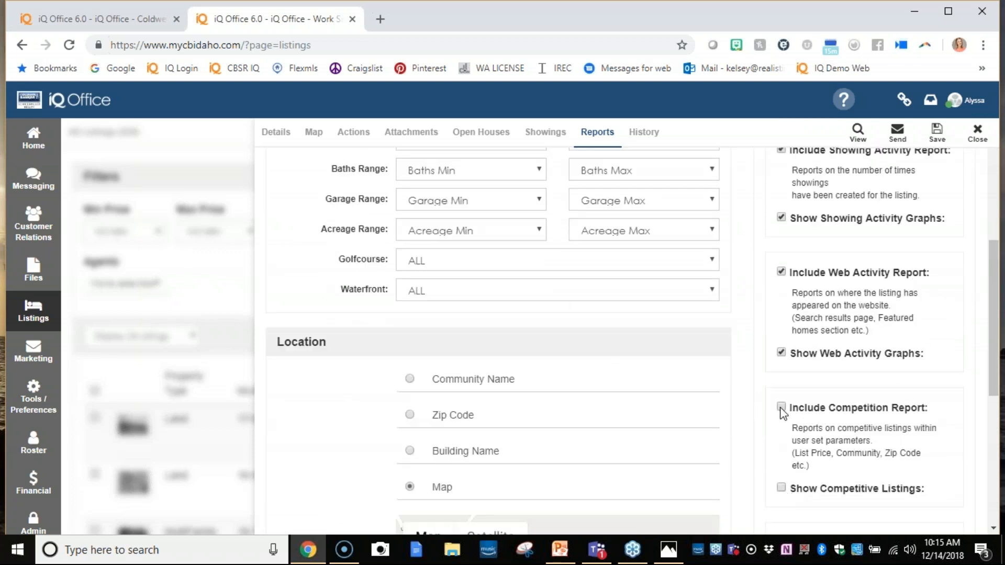
click(781, 487)
scroll(783, 492, down, 3)
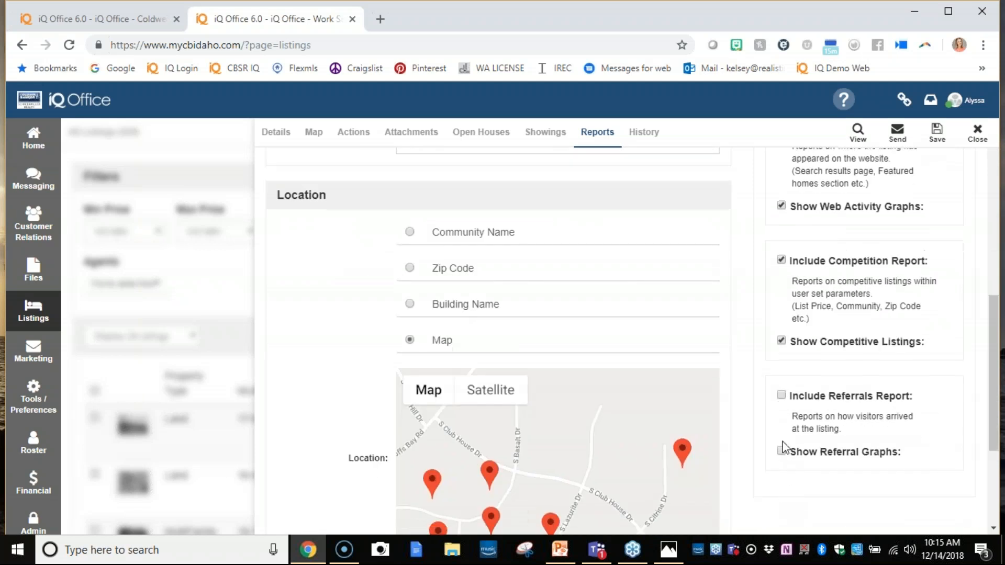
click(782, 395)
click(781, 451)
- Set the competition price range to a minimum of $1,000,000 and a maximum of $3,250,000
scroll(623, 336, up, 10)
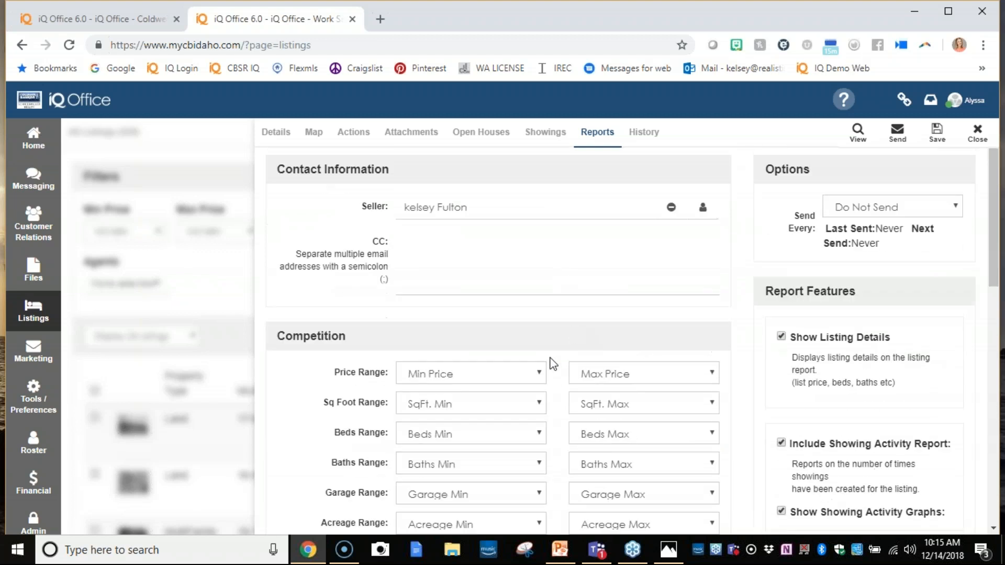
click(526, 376)
scroll(471, 284, down, 12)
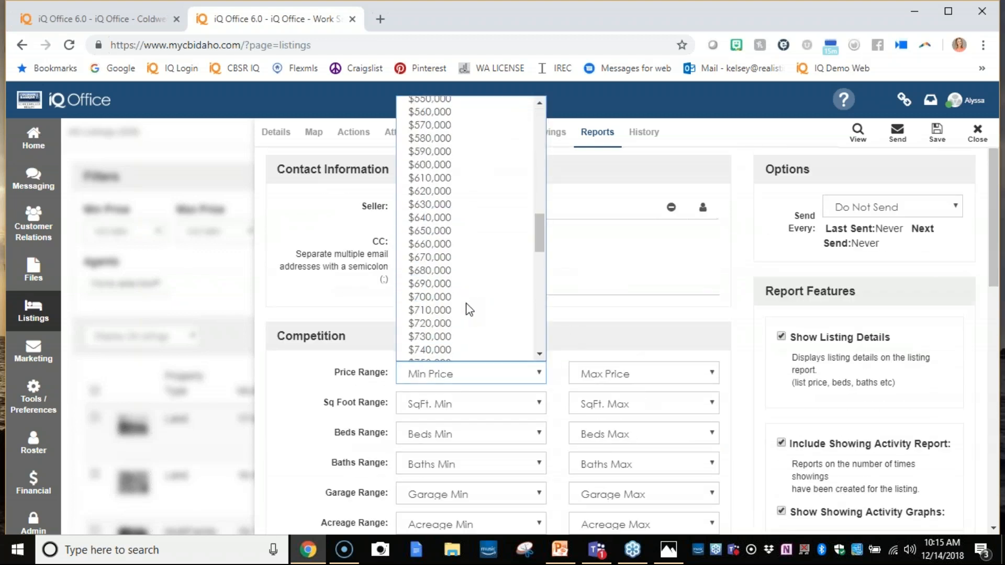
scroll(457, 312, down, 12)
scroll(455, 311, up, 8)
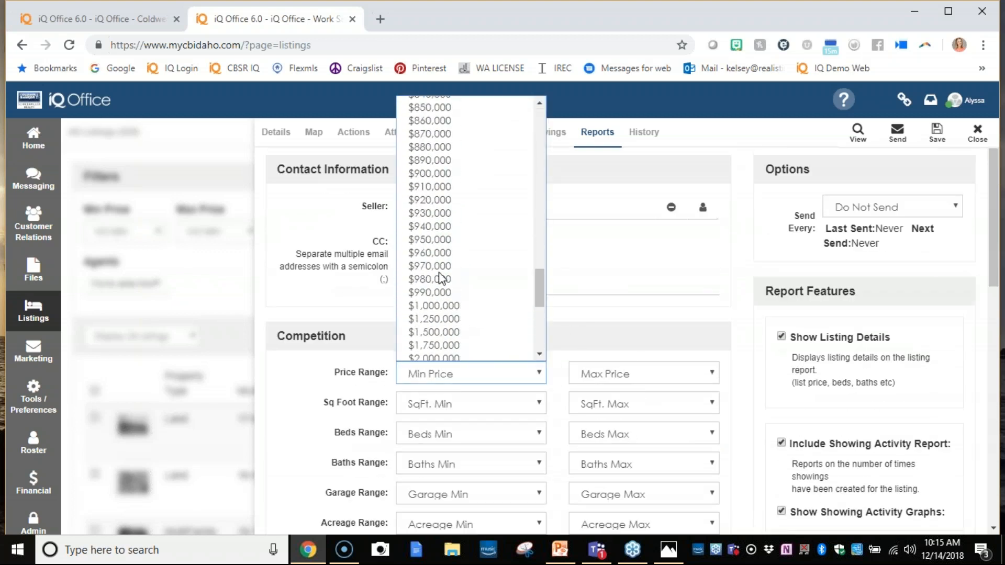
click(453, 317)
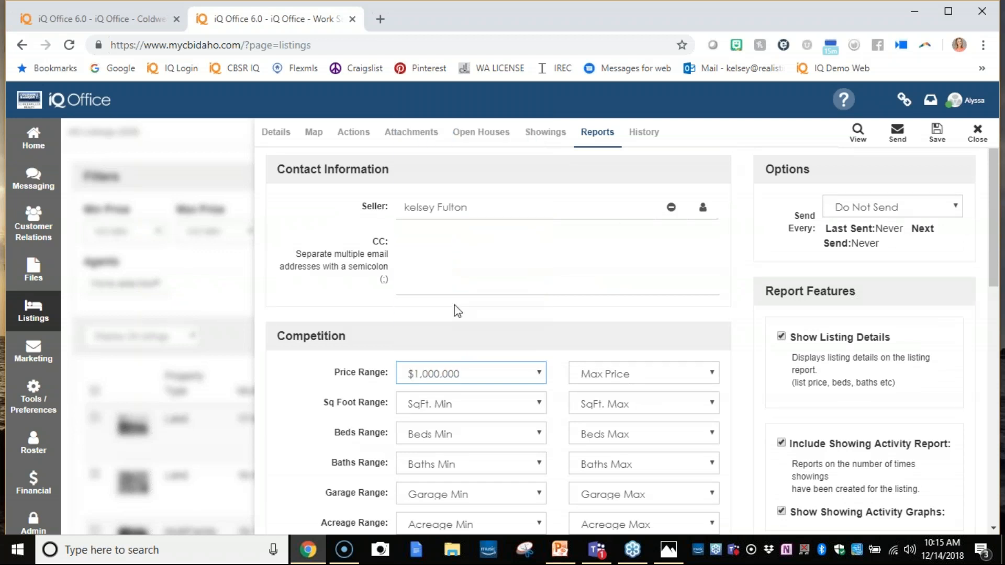
click(657, 370)
scroll(625, 267, down, 8)
scroll(624, 269, down, 20)
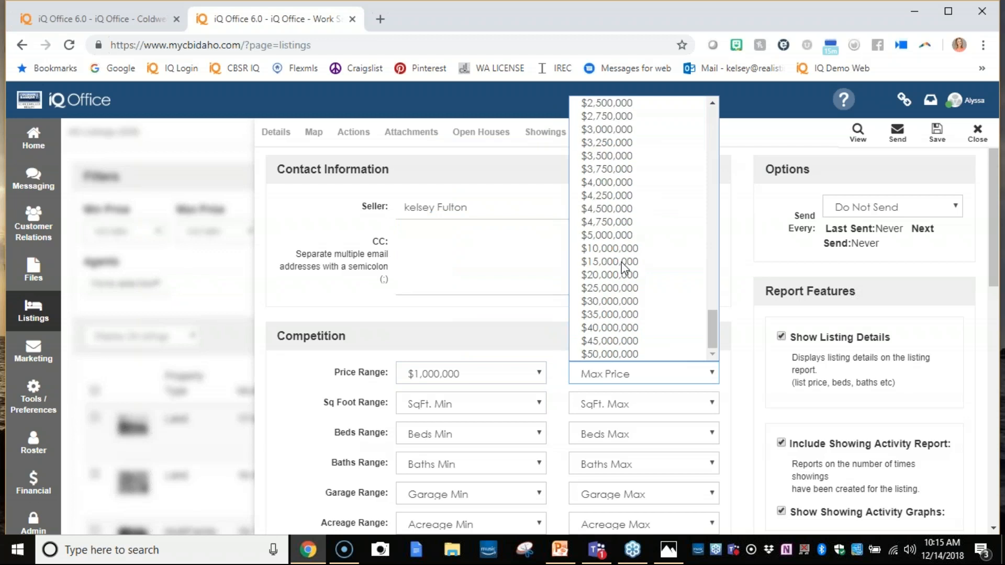
click(611, 146)
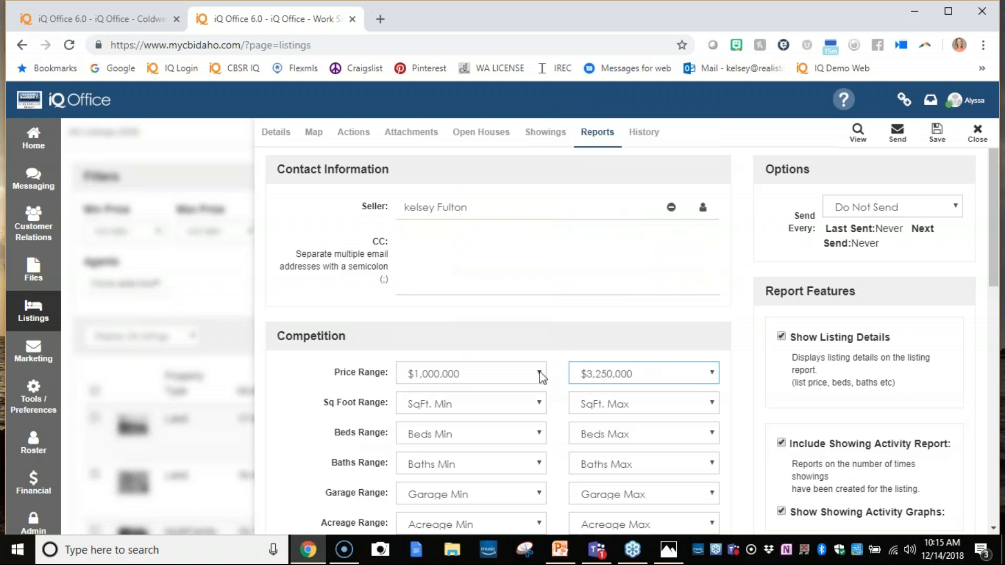
- Preview the seller report and review its listing details, referrals, web activity overview and four-week activity charts
click(858, 135)
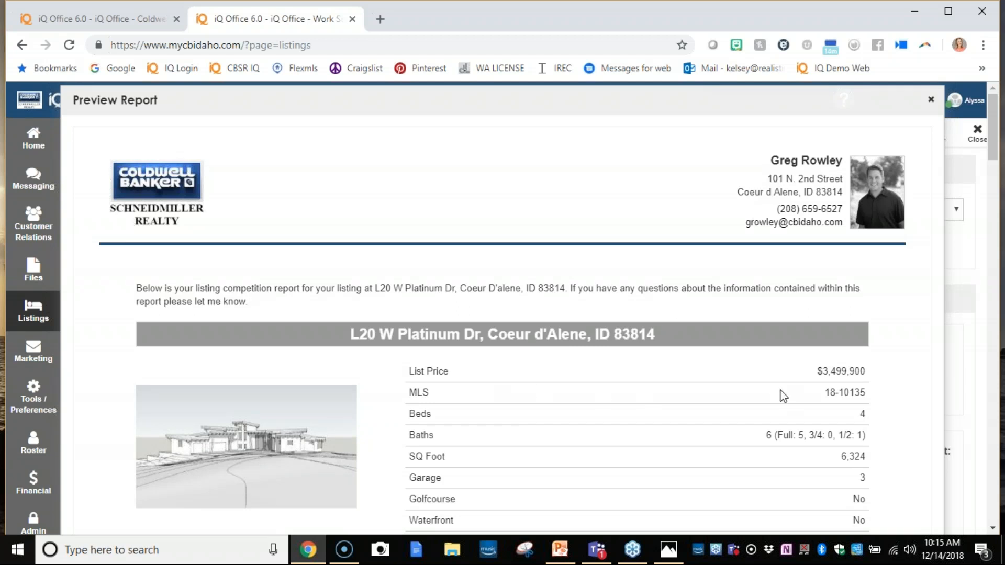
scroll(782, 396, down, 4)
scroll(785, 348, down, 2)
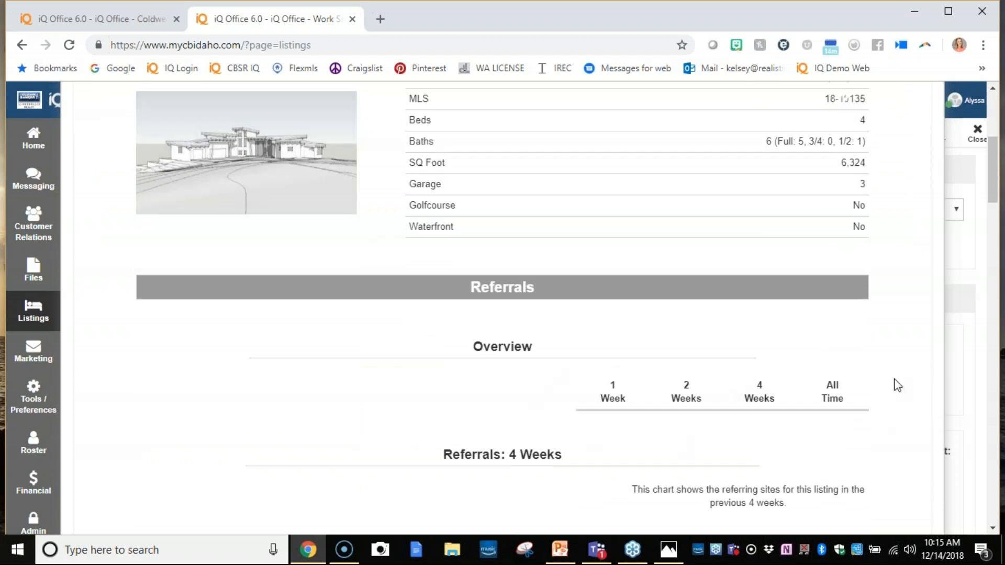
scroll(602, 366, down, 4)
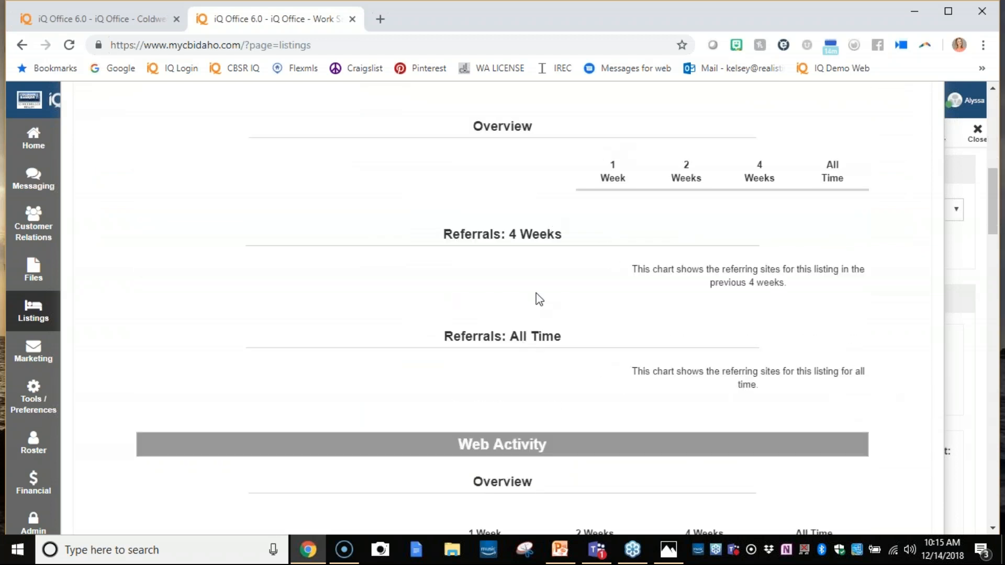
scroll(536, 370, down, 5)
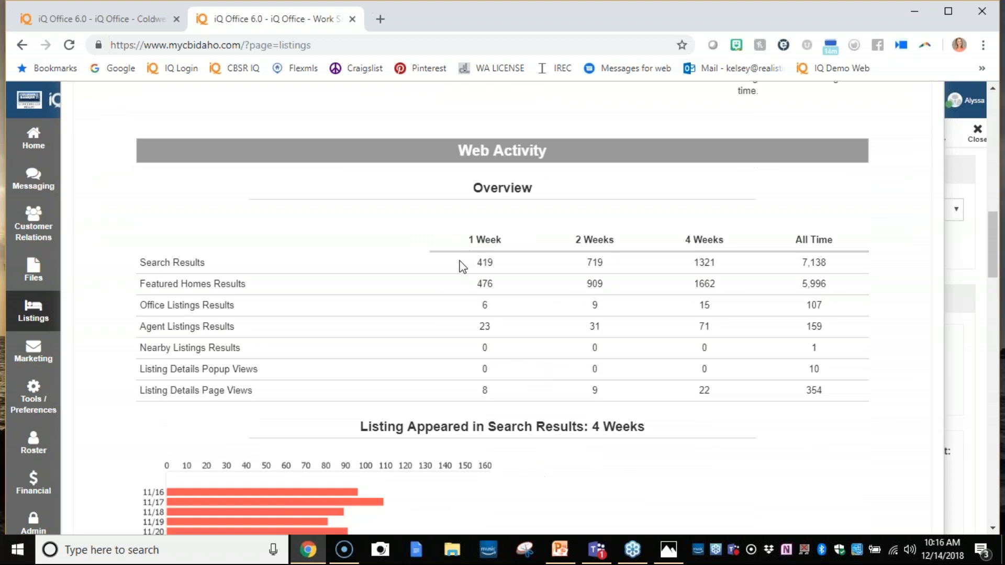
scroll(482, 314, down, 1)
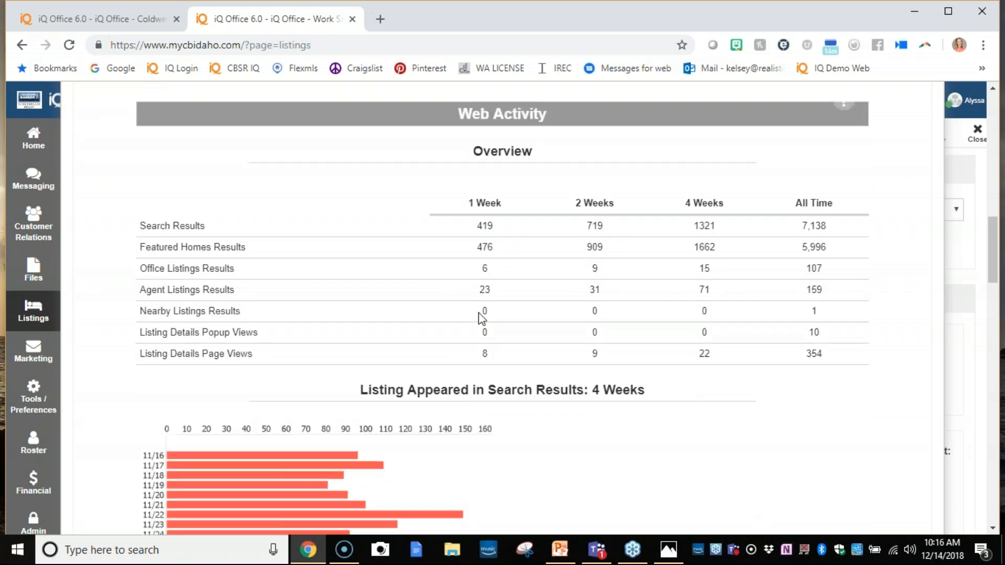
scroll(482, 314, down, 2)
scroll(403, 339, down, 3)
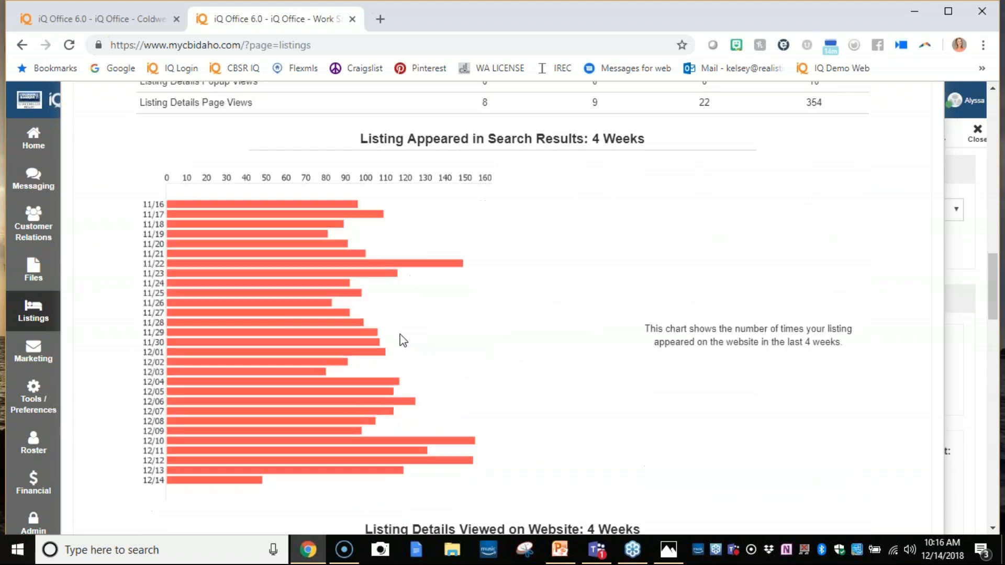
scroll(401, 341, down, 3)
scroll(399, 288, down, 3)
scroll(442, 269, down, 5)
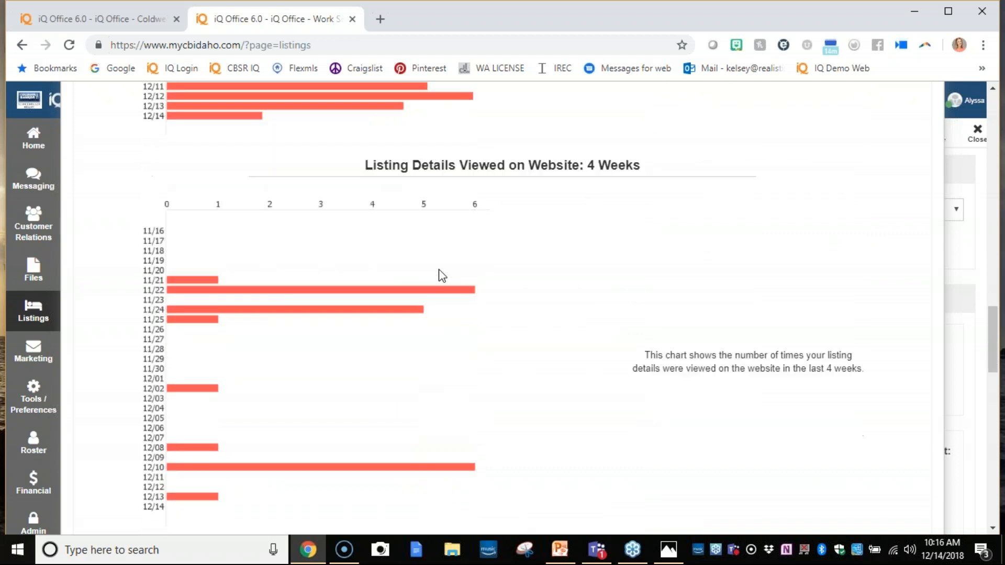
- Review the competition activity overview and the details of the competing listings in the report preview
scroll(439, 270, down, 3)
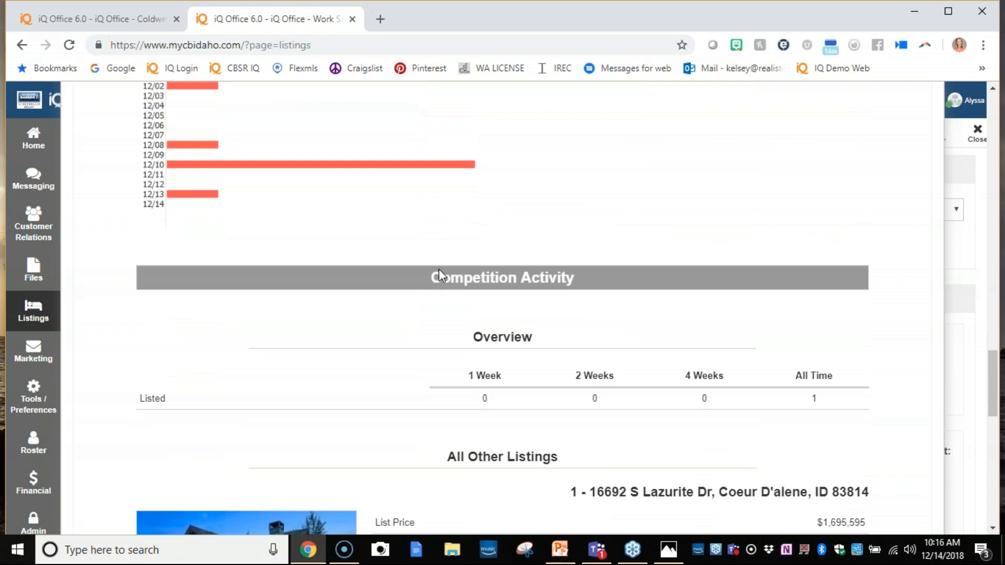
scroll(473, 367, down, 4)
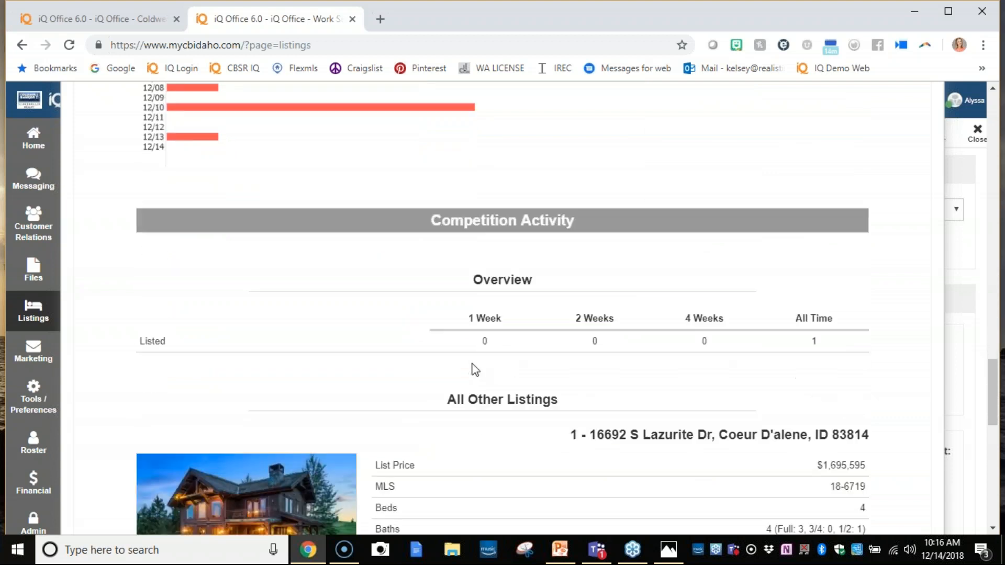
scroll(464, 340, down, 4)
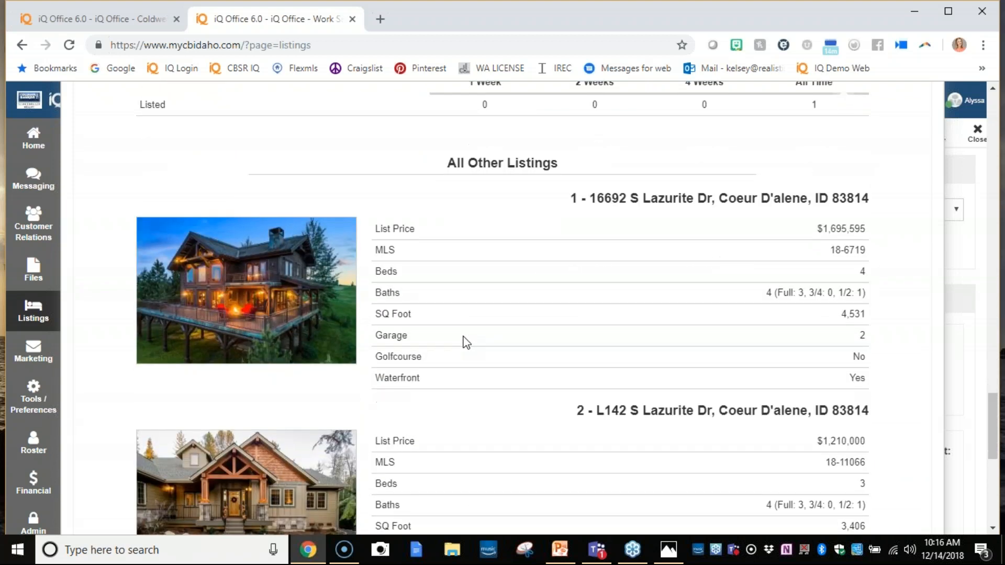
scroll(466, 343, down, 5)
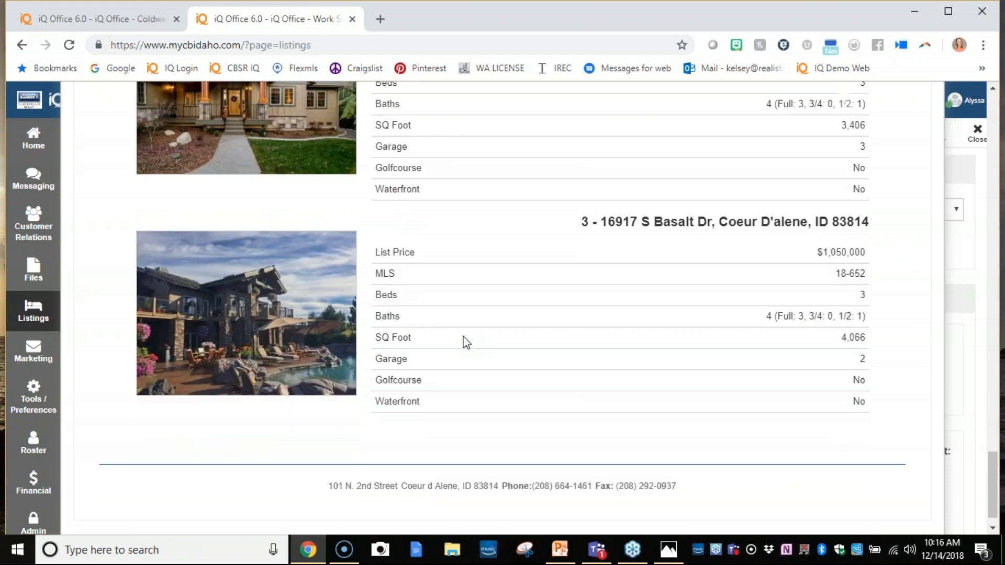
scroll(463, 345, up, 20)
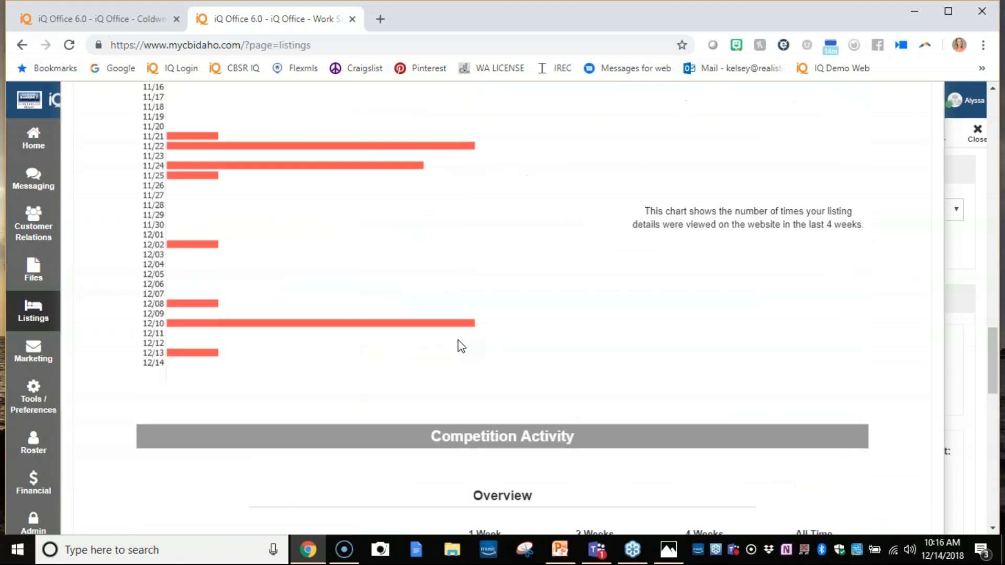
scroll(460, 345, up, 3)
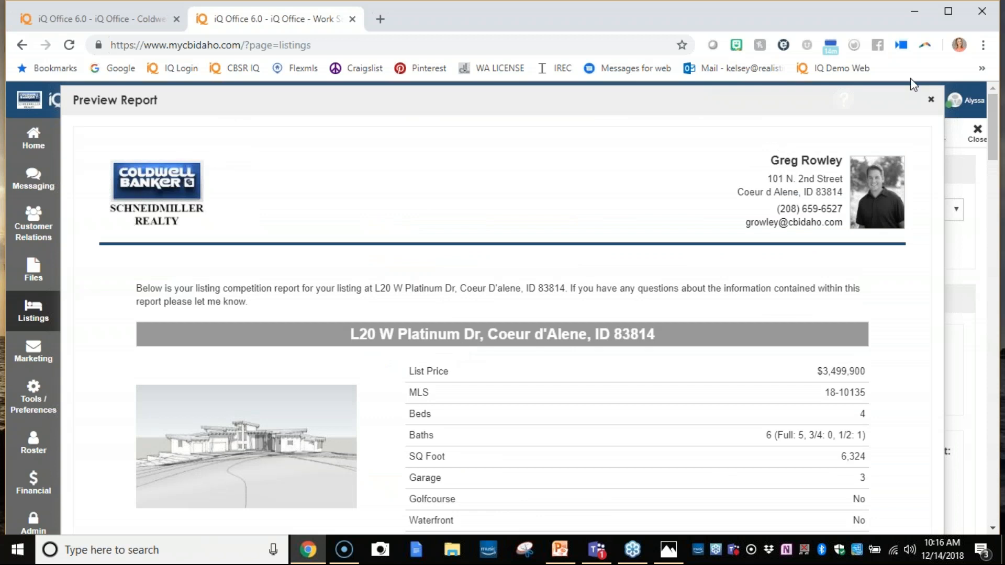
- Close the report preview and look over the automatic sending intervals, keeping Do Not Send selected
click(929, 101)
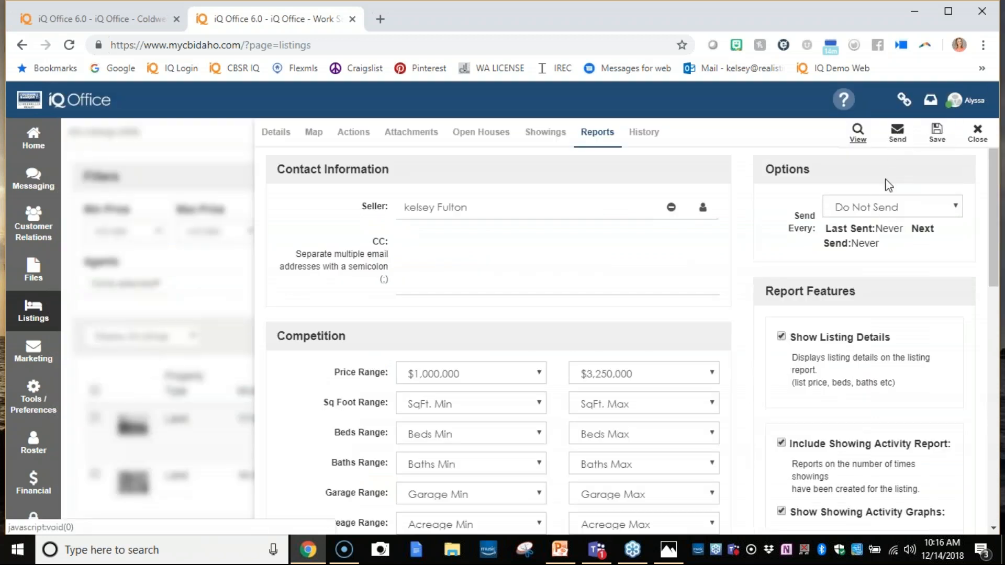
click(882, 216)
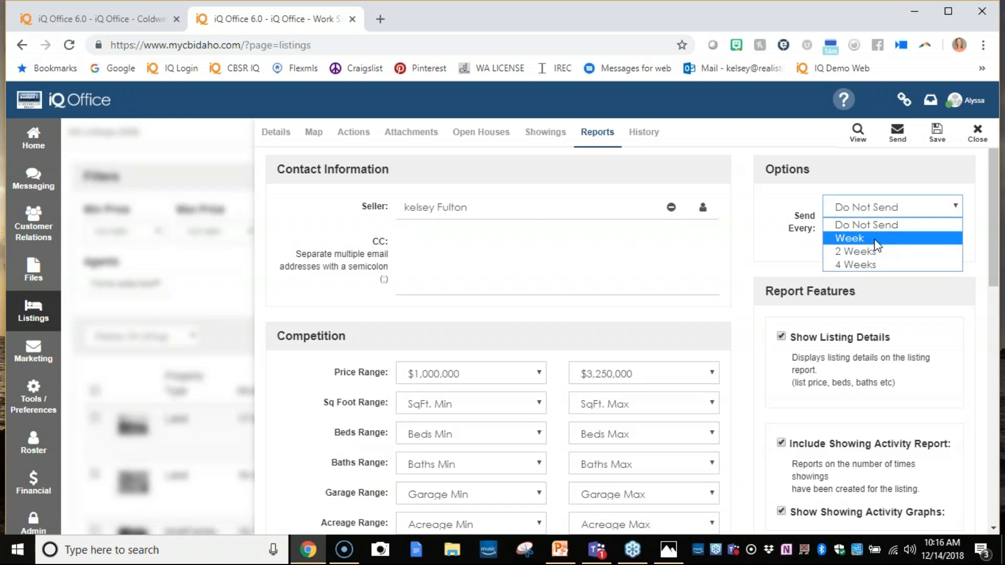
click(878, 226)
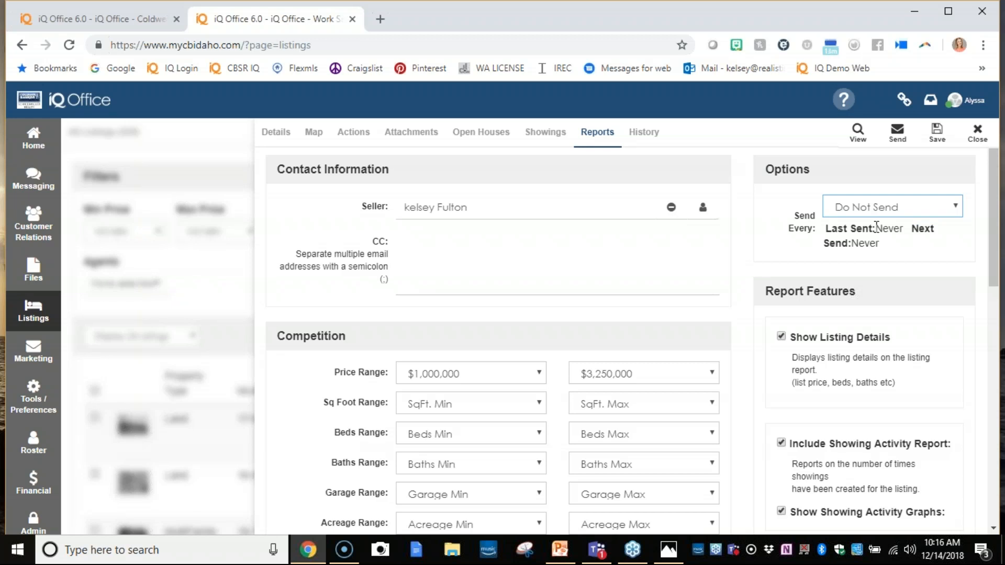
- Open the website iqre.co in a new browser tab
click(380, 19)
text(rec)
key(BackSpace)
key(BackSpace)
key(BackSpace)
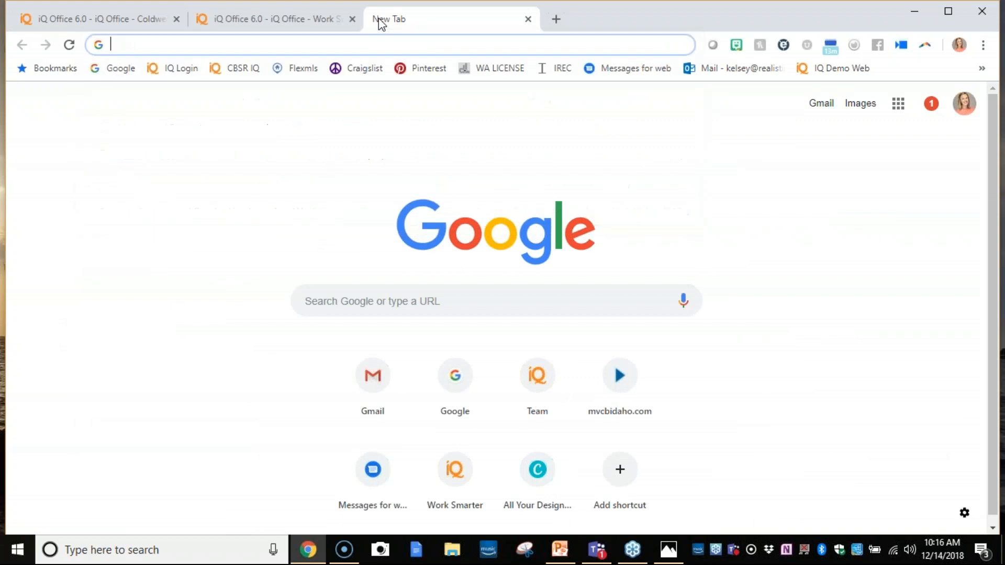
text(iqrec)
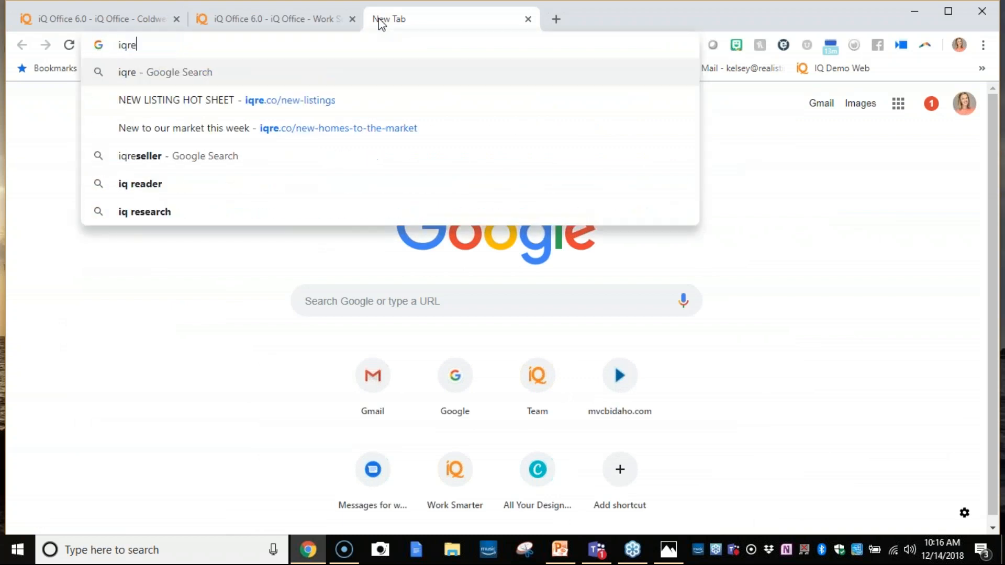
key(BackSpace)
key(BackSpace)
key(BackSpace)
key(BackSpace)
key(BackSpace)
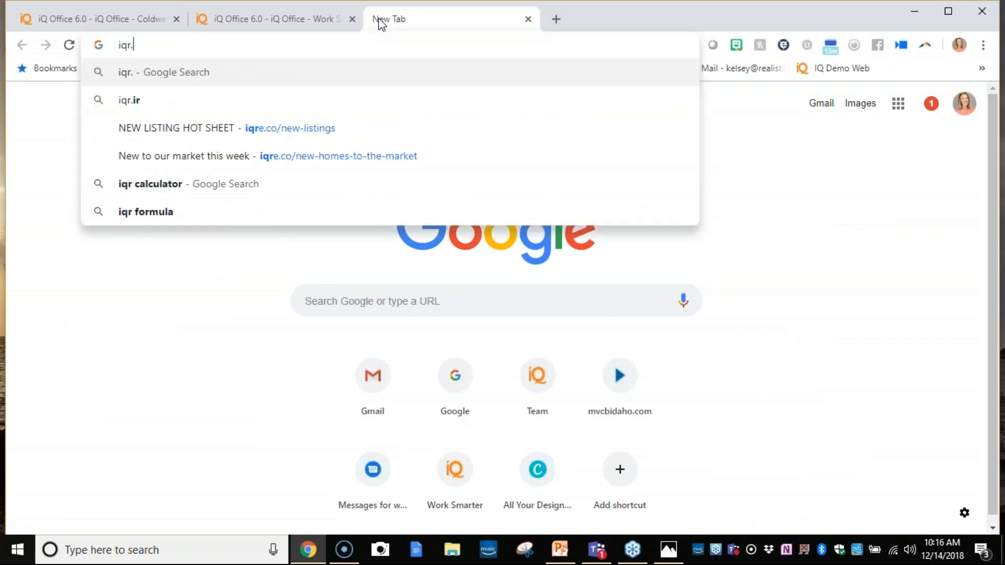
text(m)
key(BackSpace)
key(BackSpace)
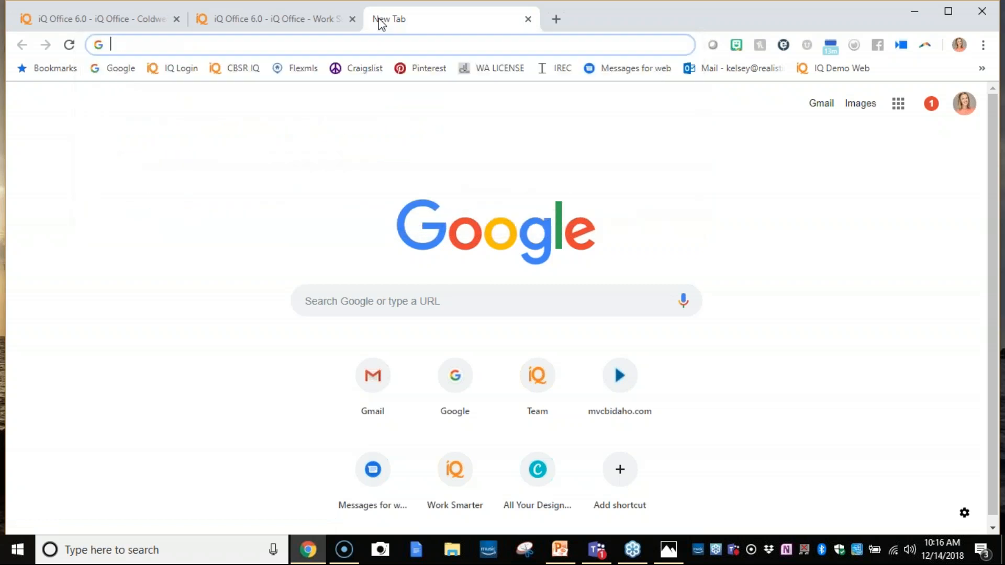
text(m)
key(BackSpace)
key(BackSpace)
text(iqr)
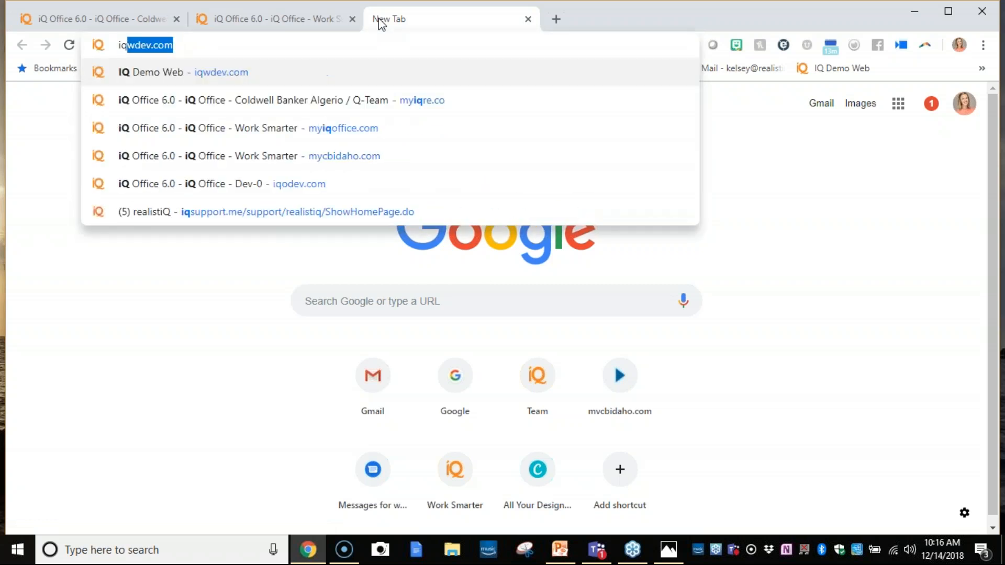
text(e.co)
key(Return)
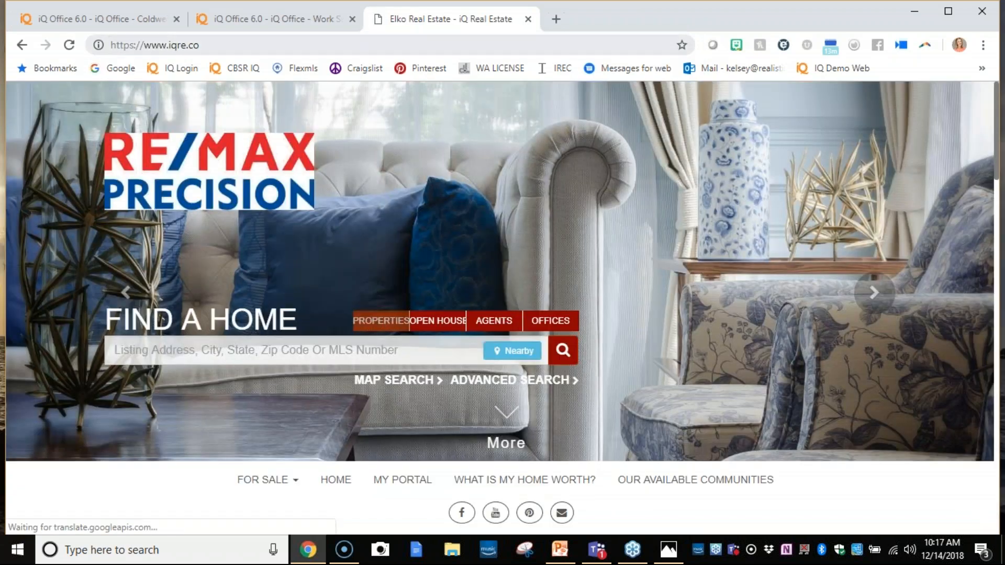
- Open My Portal on the website and review the listing's impressions, views, showing activity and website activity statistics
scroll(523, 412, down, 1)
click(403, 407)
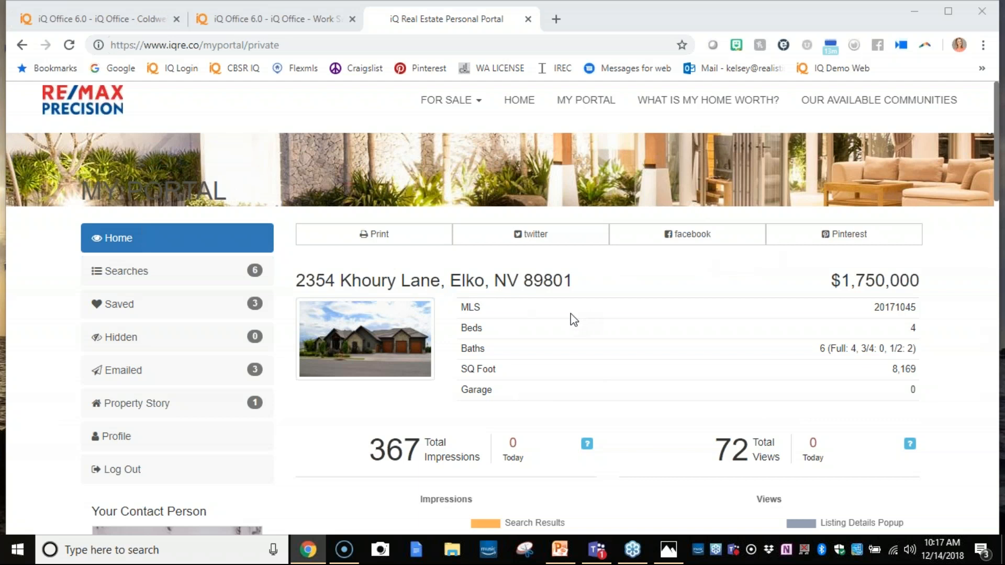
scroll(572, 318, down, 1)
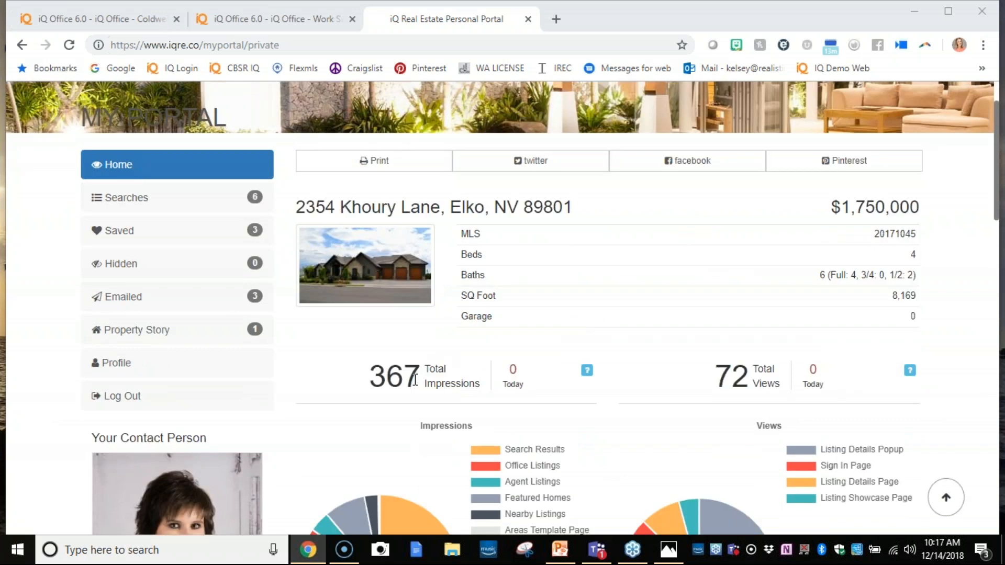
scroll(765, 380, down, 3)
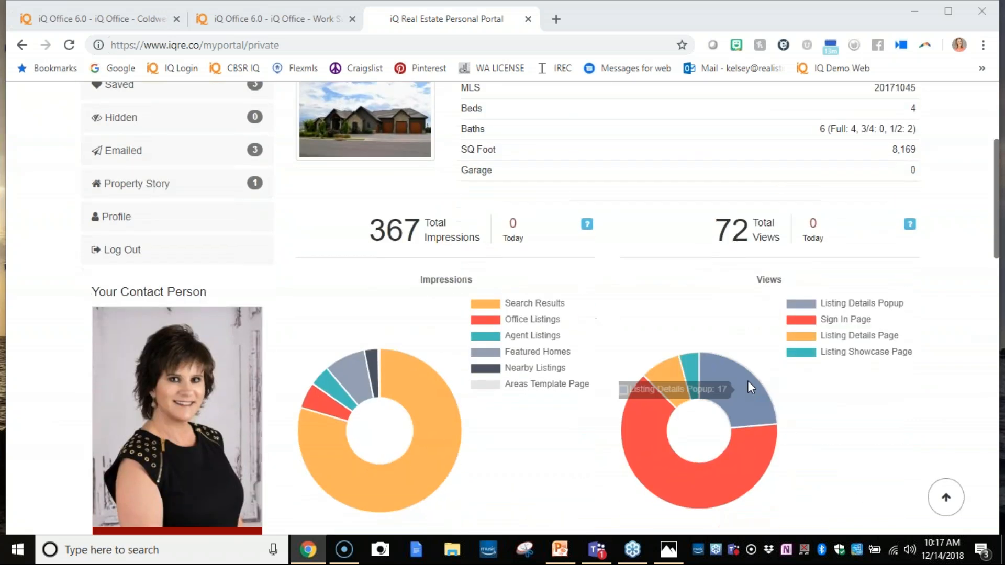
mouse_move(718, 410)
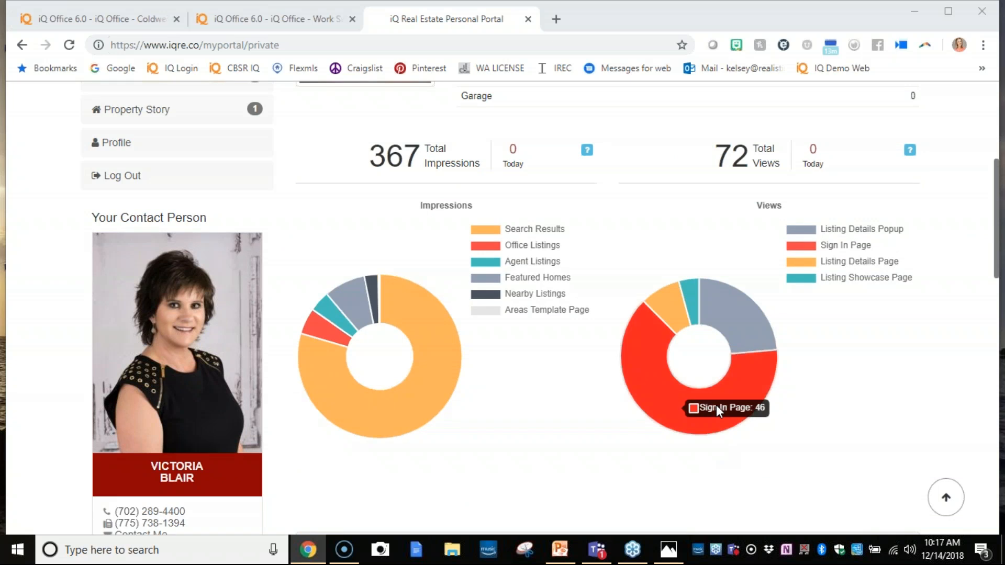
scroll(681, 413, down, 5)
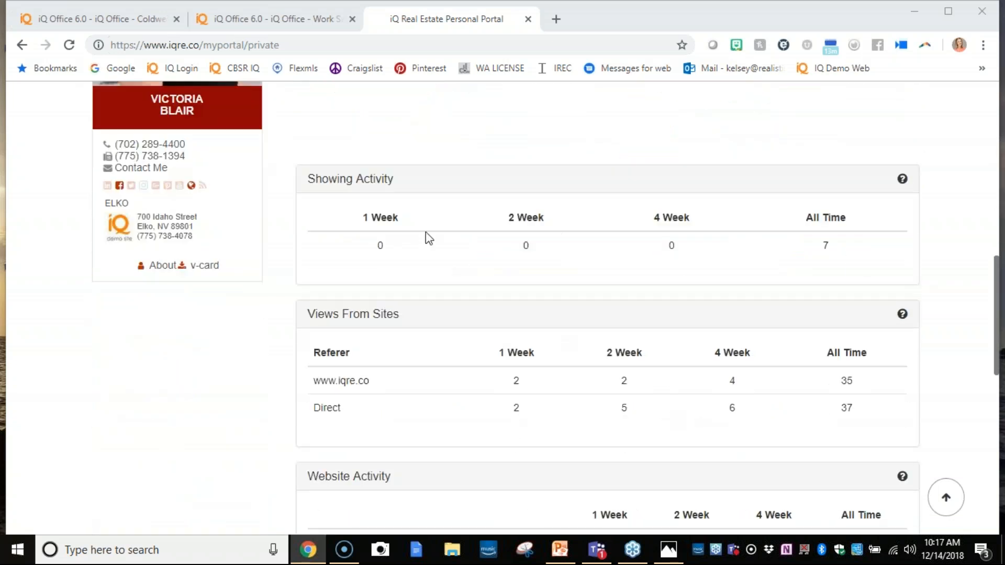
scroll(694, 371, down, 2)
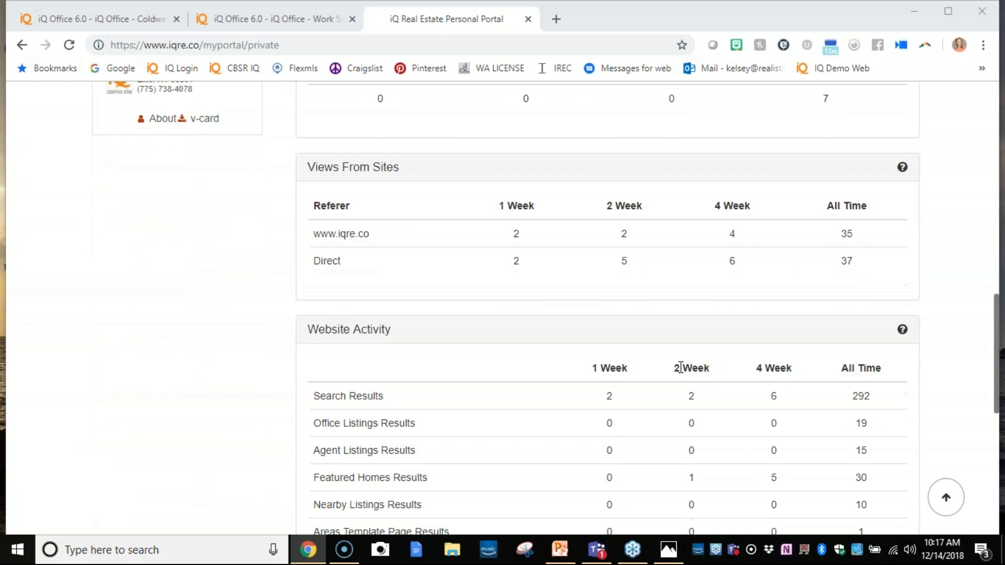
scroll(615, 373, down, 2)
scroll(614, 370, down, 3)
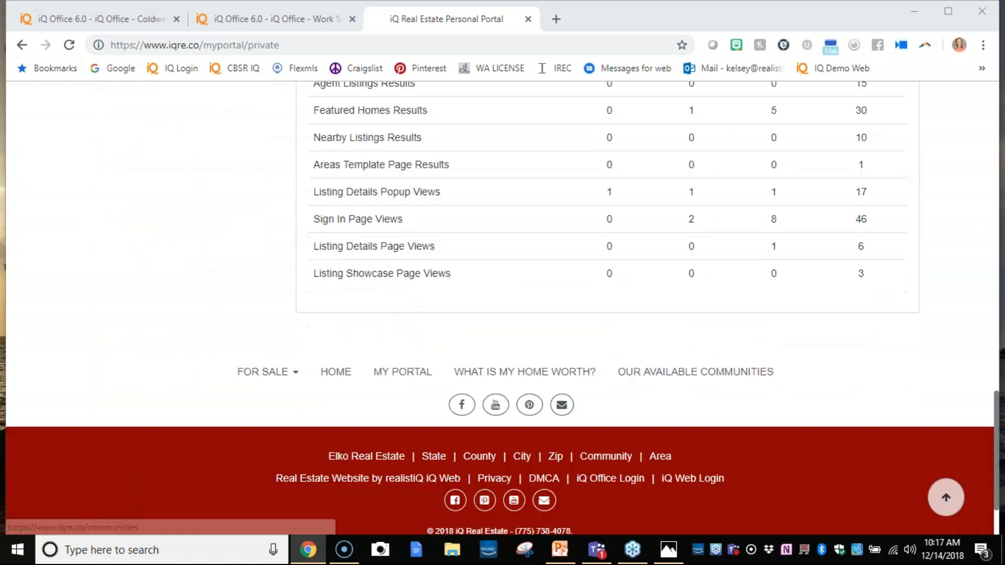
scroll(614, 371, up, 10)
scroll(539, 319, up, 4)
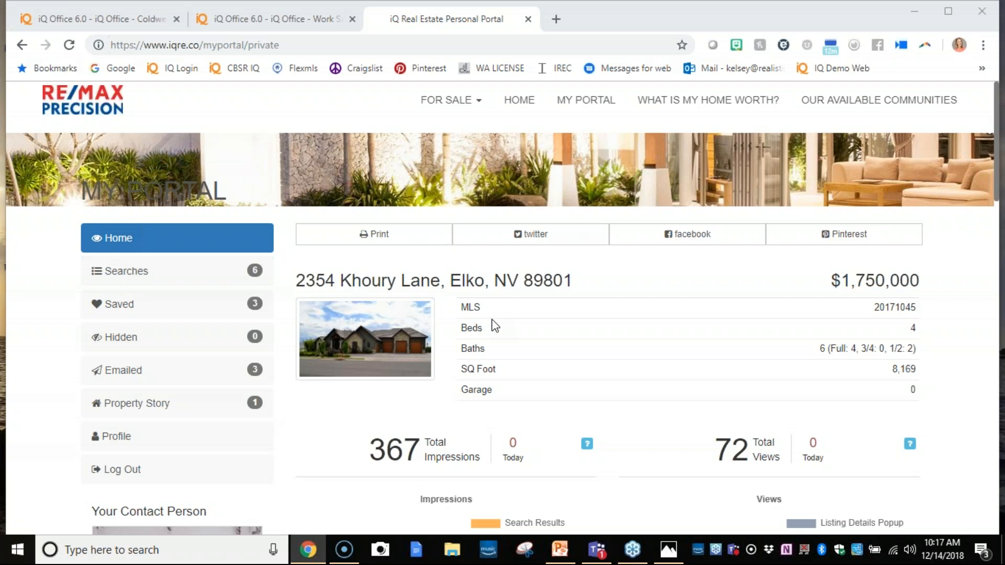
scroll(501, 329, down, 20)
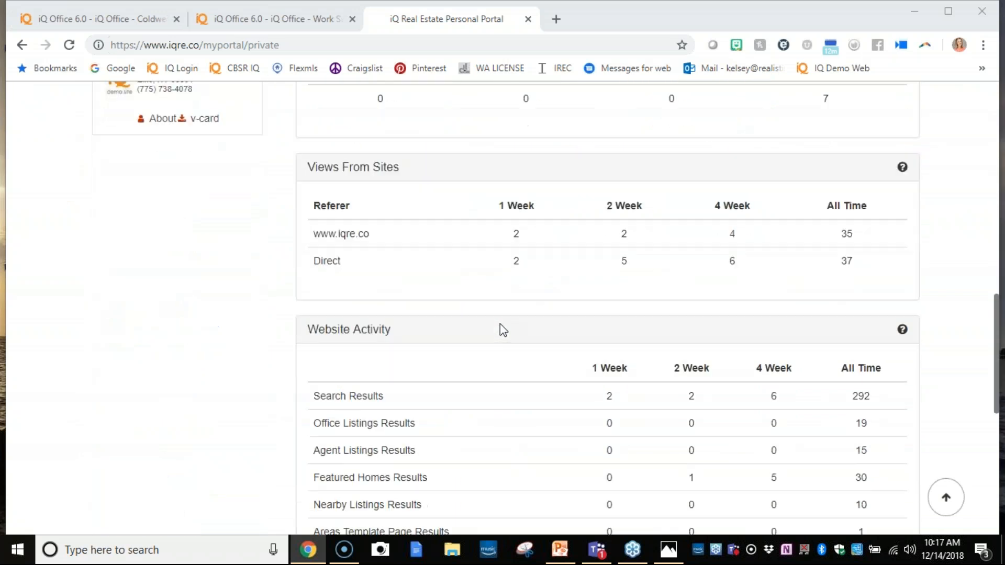
scroll(498, 336, down, 5)
scroll(494, 337, up, 11)
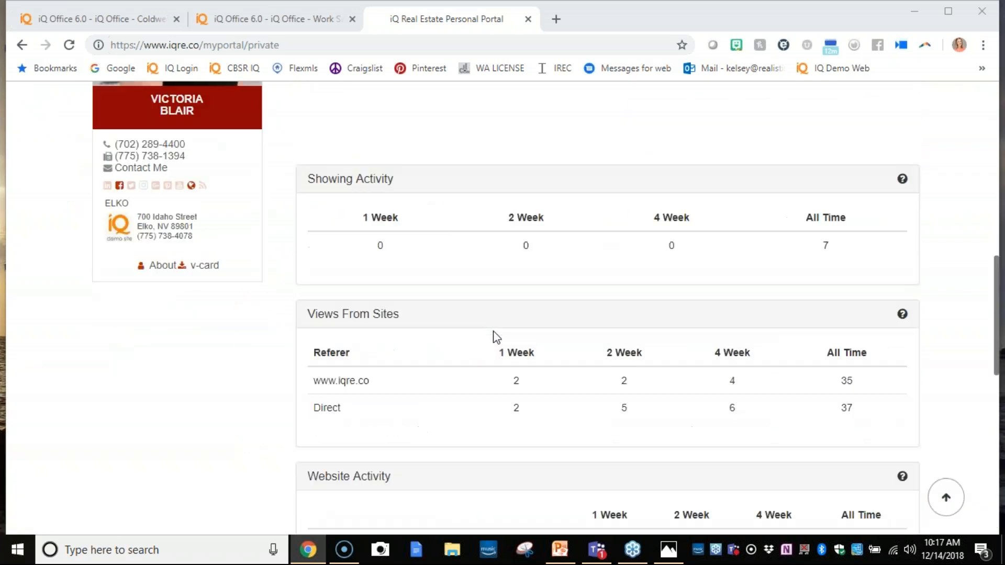
double_click(319, 352)
drag(314, 381, 391, 395)
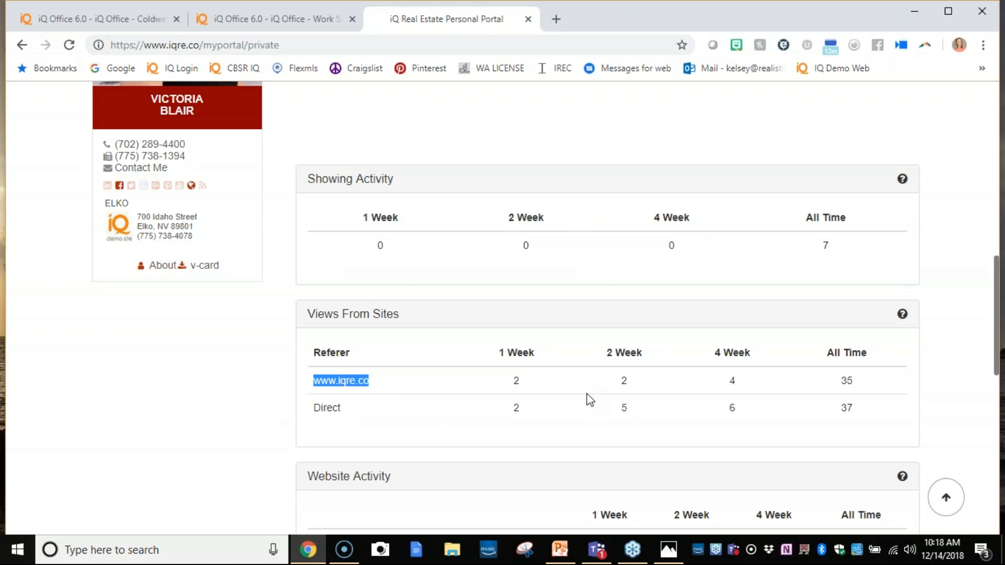
scroll(612, 376, up, 11)
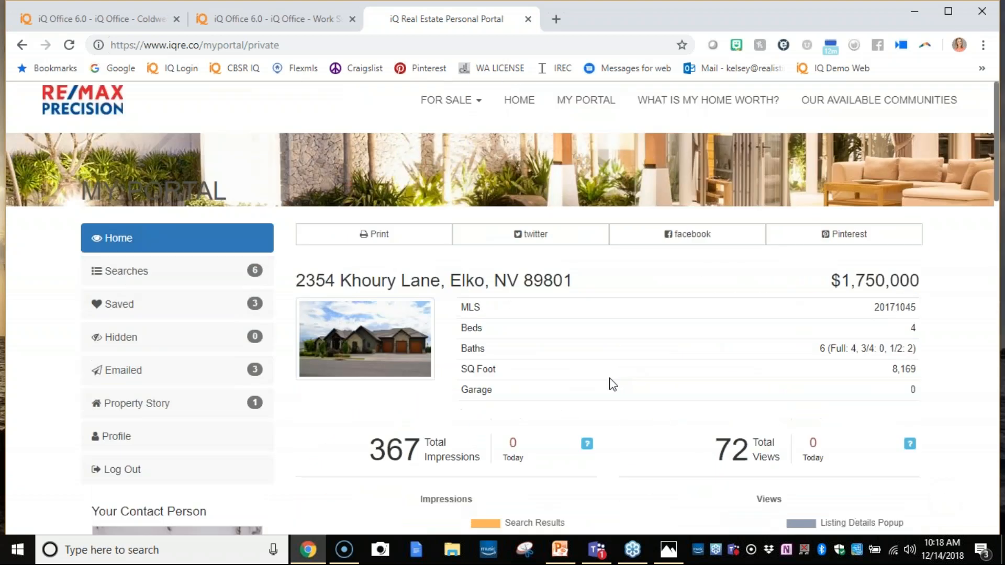
- Close the listing's report settings and open My Saved Content for print marketing in the iQ Office session on myiqre.co
click(308, 15)
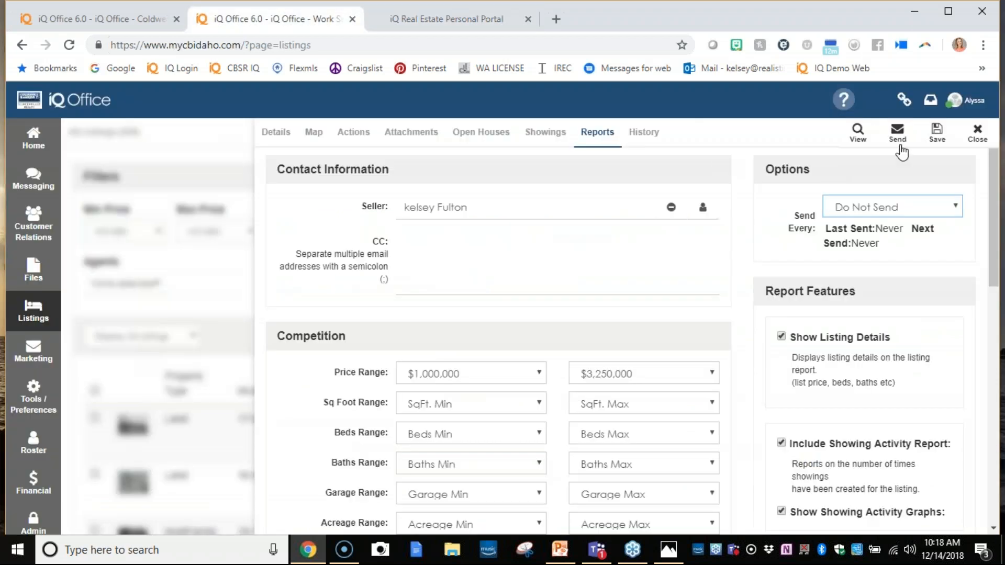
click(977, 133)
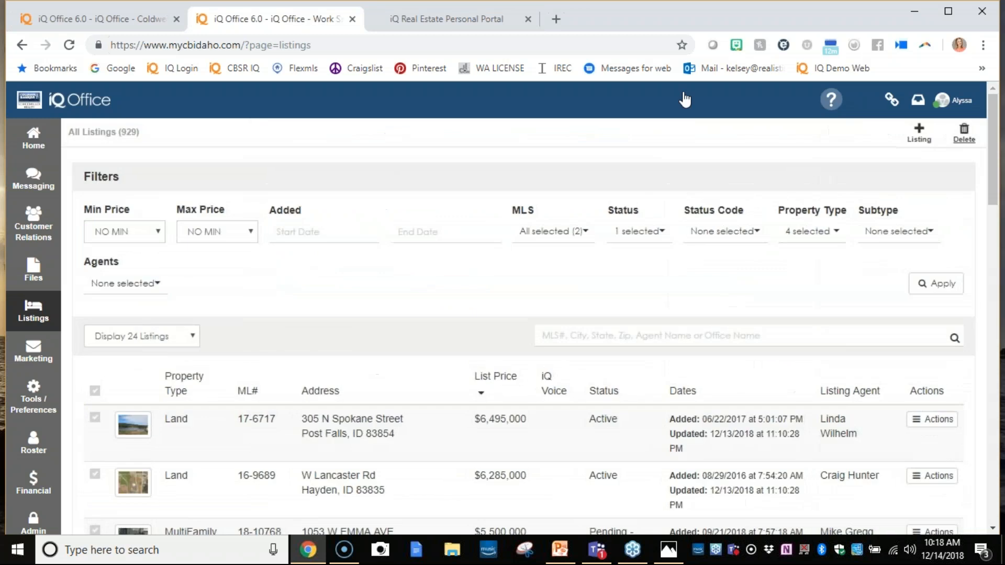
click(143, 11)
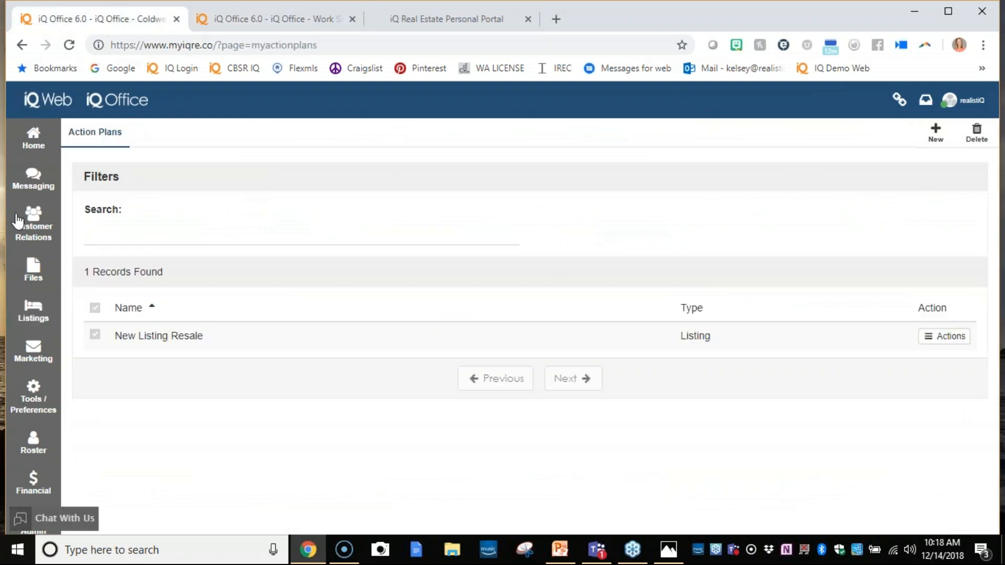
click(33, 348)
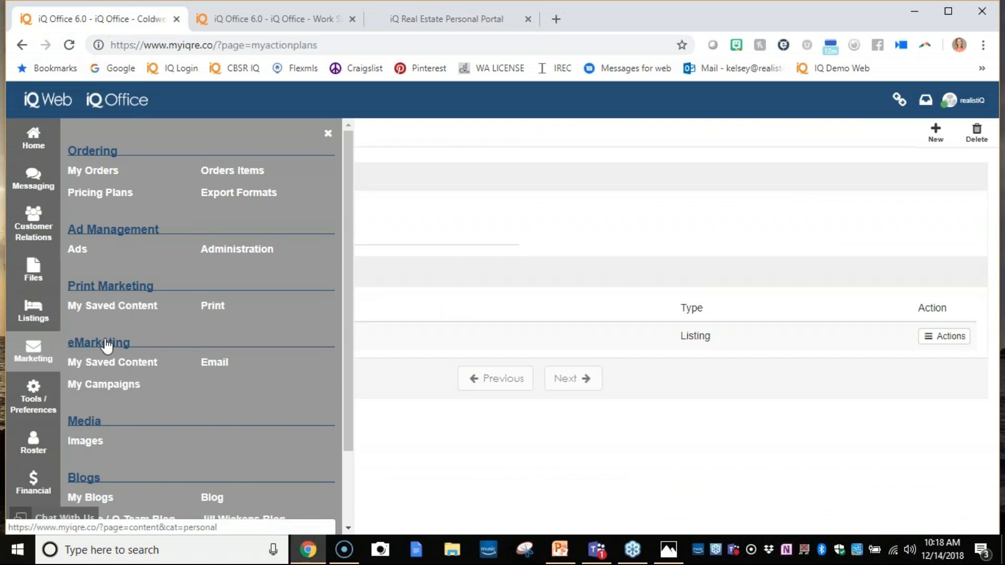
click(102, 309)
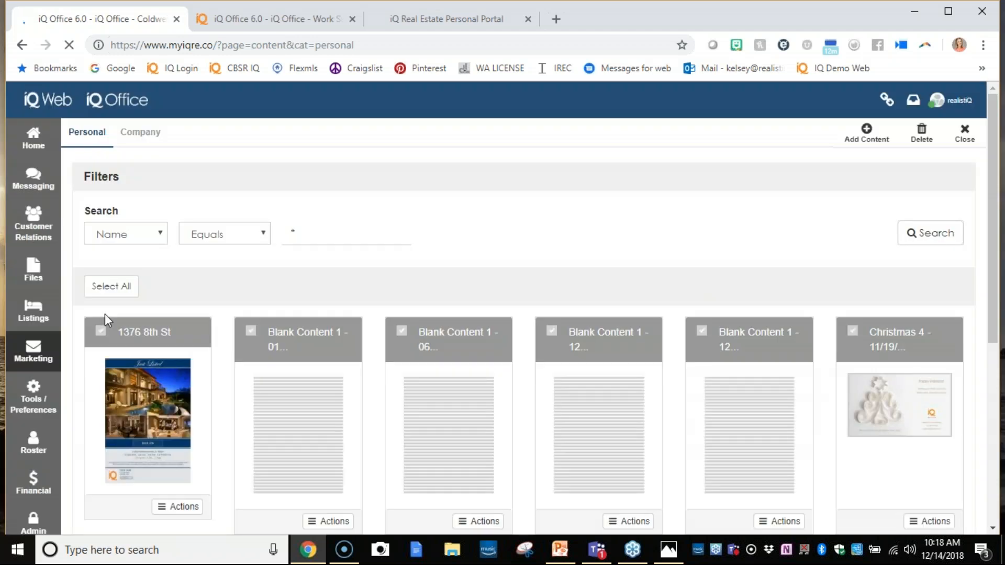
- Add new content with the Just Listed Light Blue template from the Property Flyer - Just Listed category for the active Khoury Lane listing
click(867, 137)
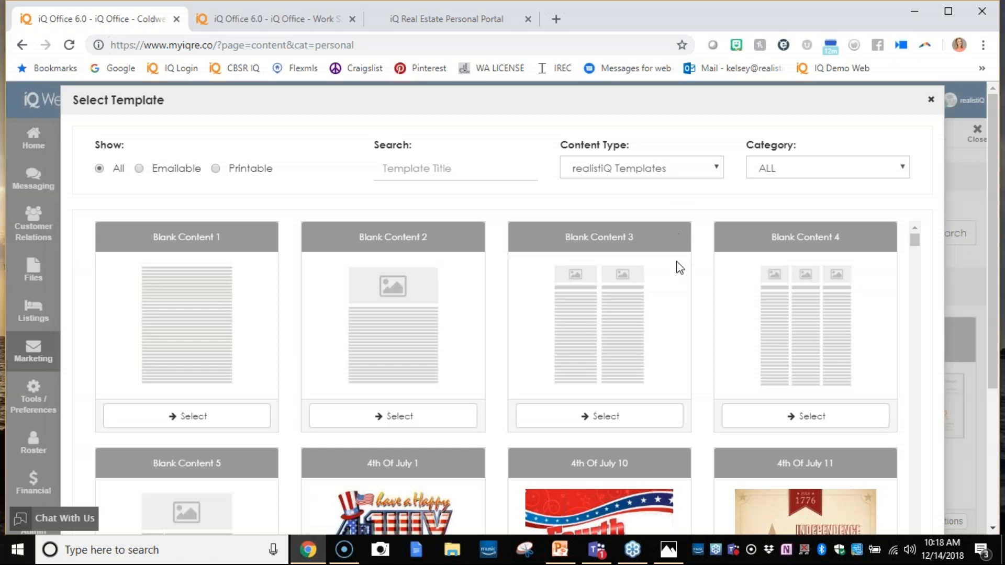
click(777, 167)
scroll(780, 207, down, 5)
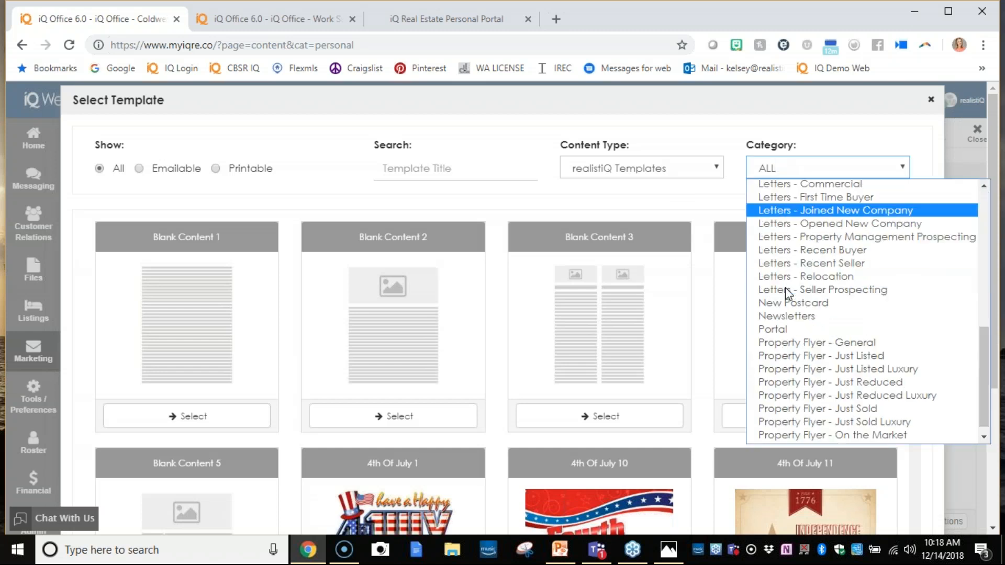
click(816, 345)
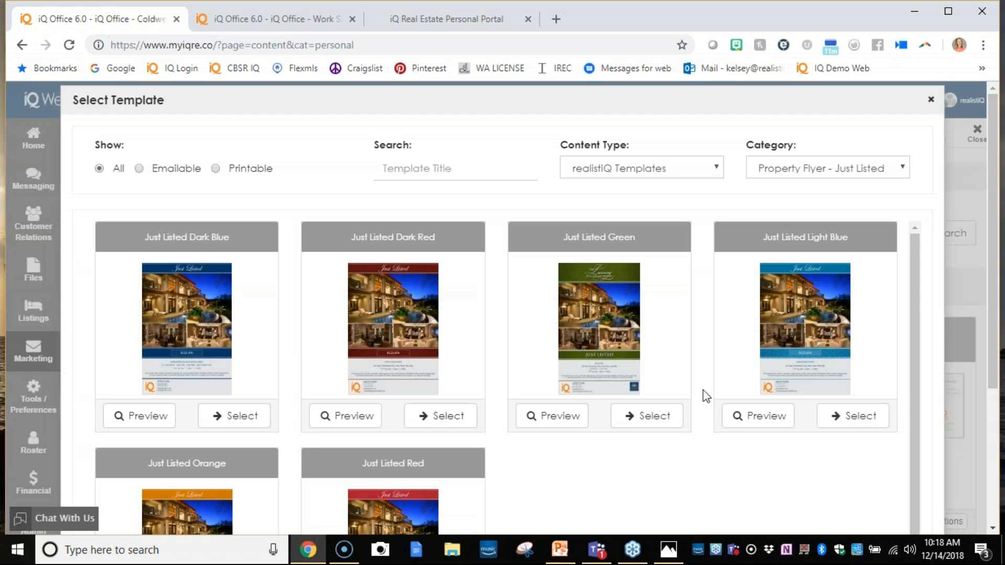
click(846, 419)
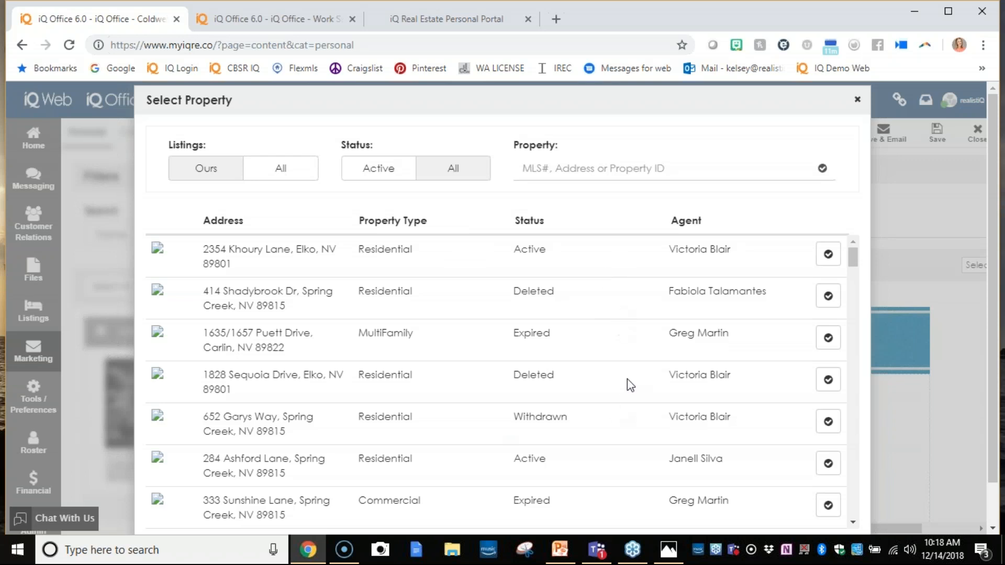
click(821, 255)
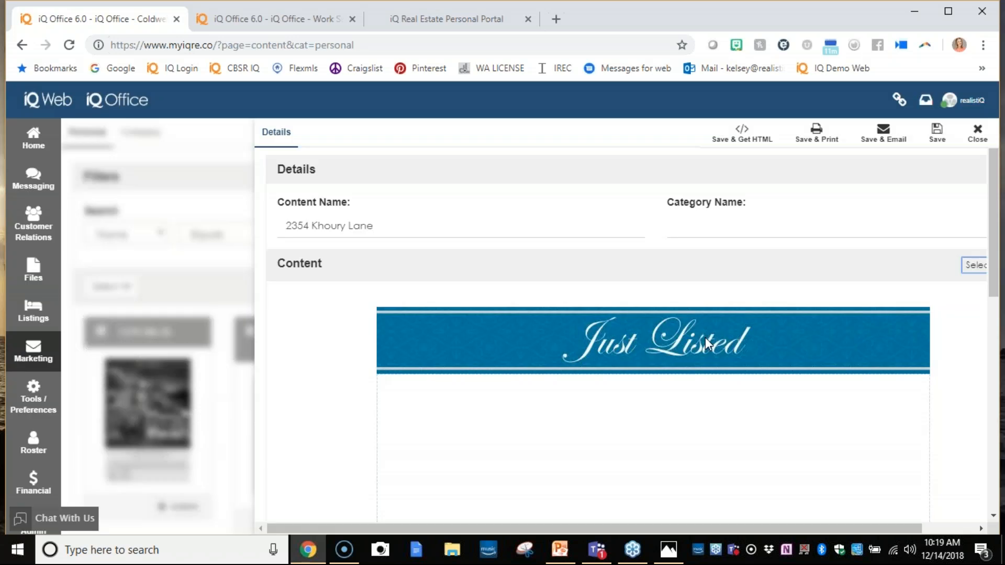
- Append 2018 to the flyer's content name and enter Just Listed as the category name
click(496, 234)
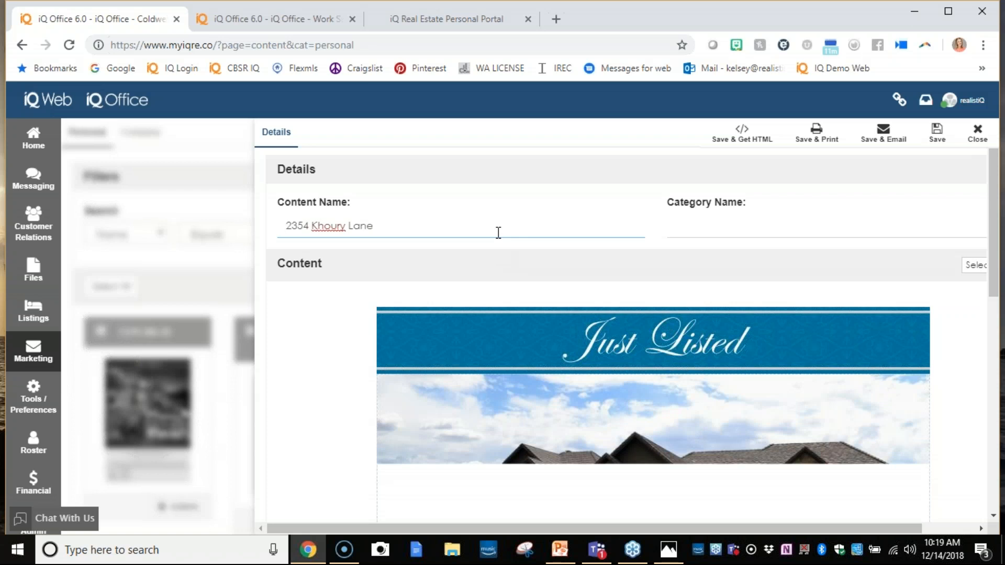
text(2018)
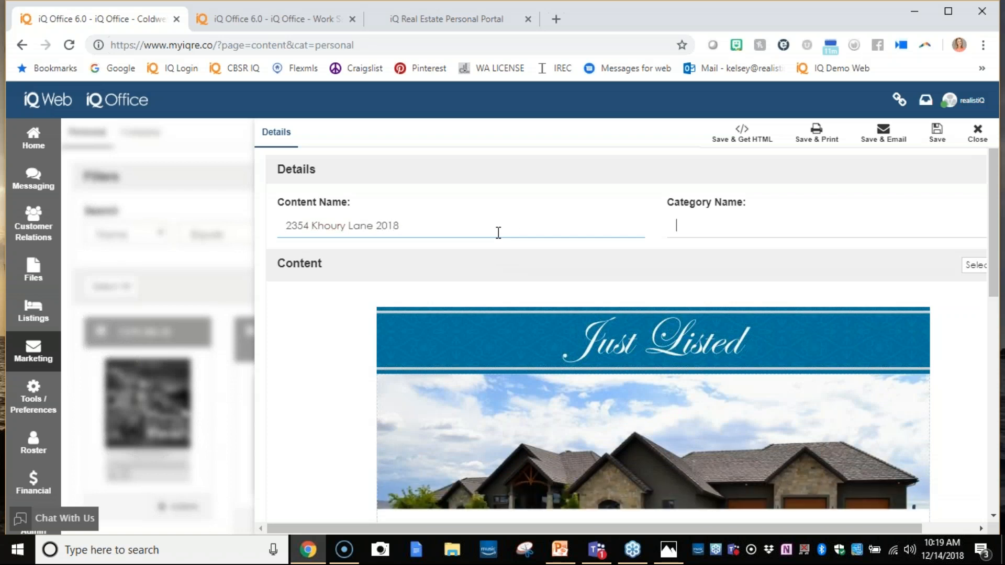
key(Tab)
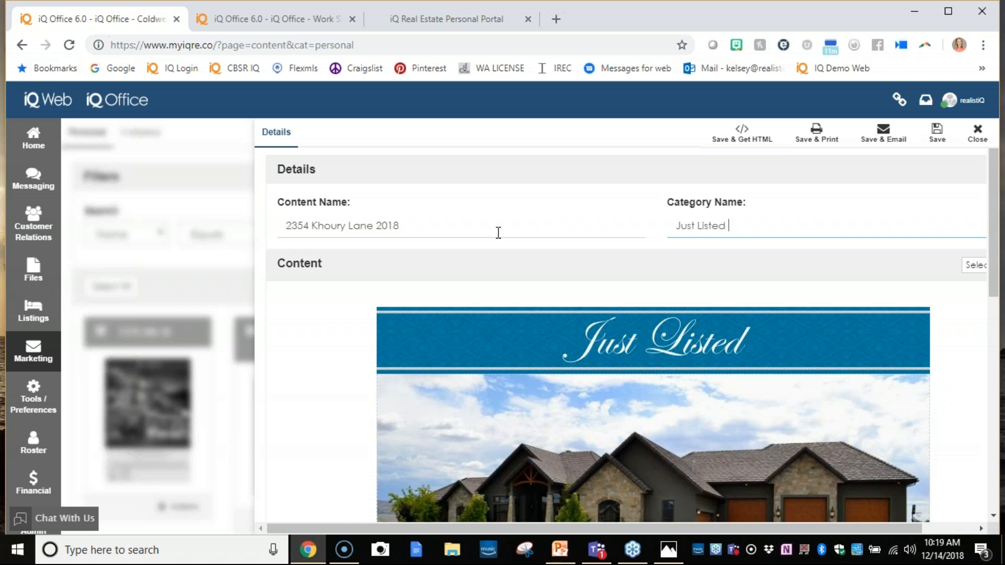
- Replace the flyer's bar and living area photo with property photo 20171045_10.jpg, cropped to its lower part, and save the image
scroll(498, 232, down, 5)
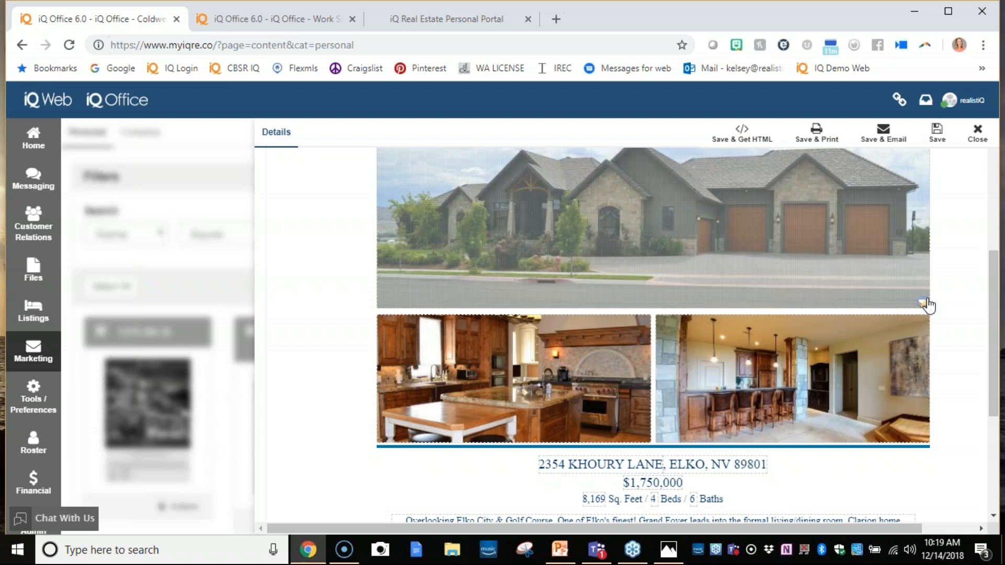
click(897, 424)
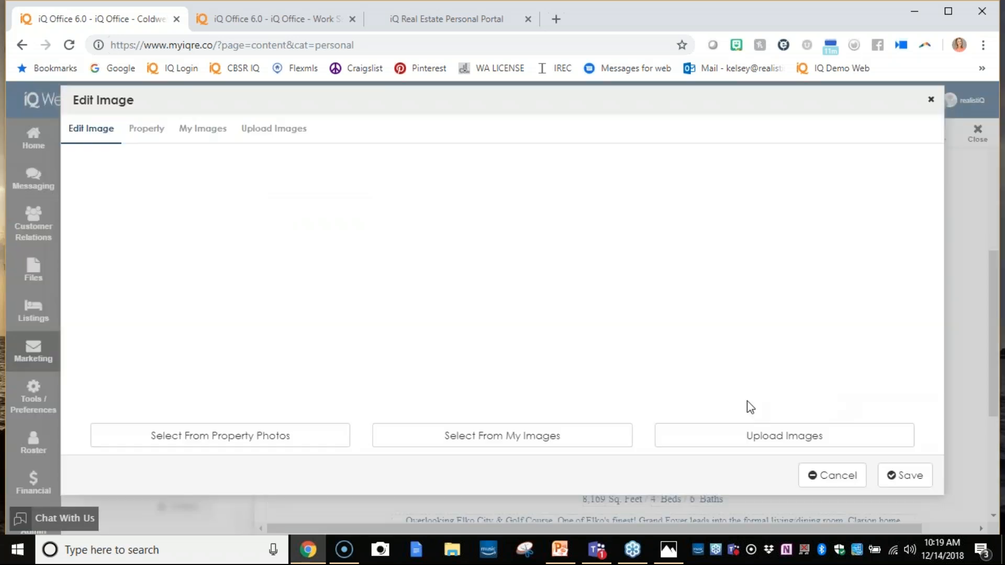
click(149, 131)
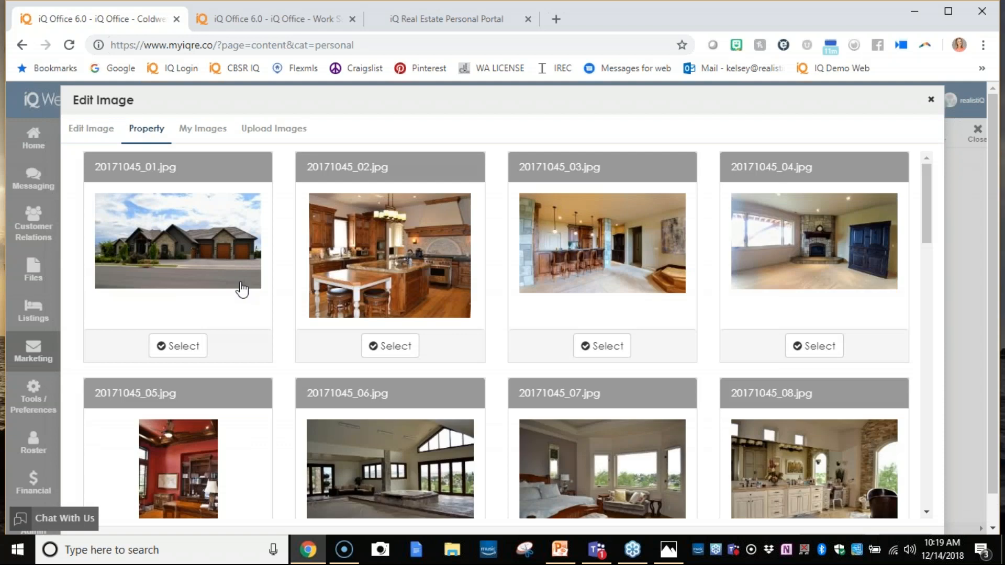
scroll(511, 317, down, 7)
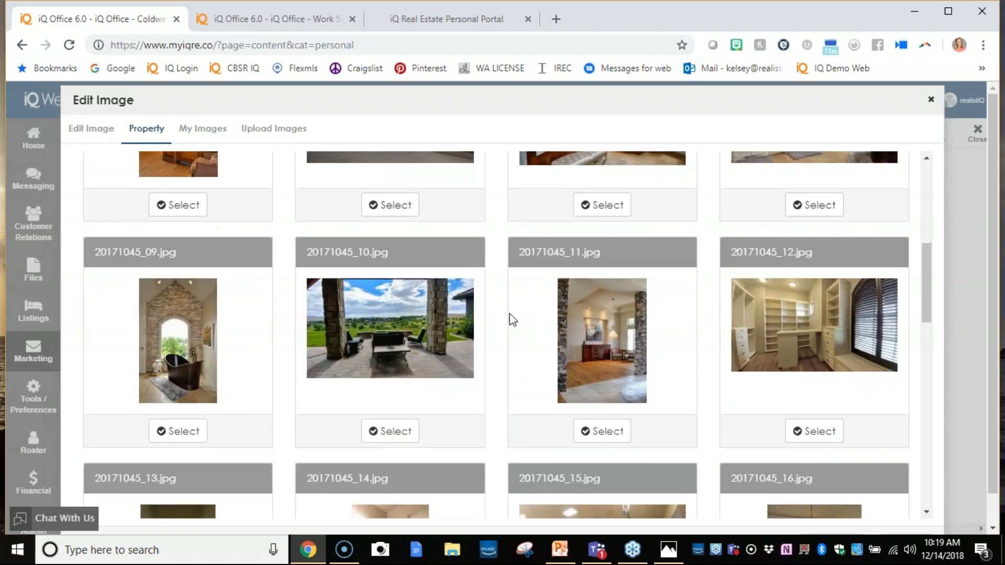
click(394, 434)
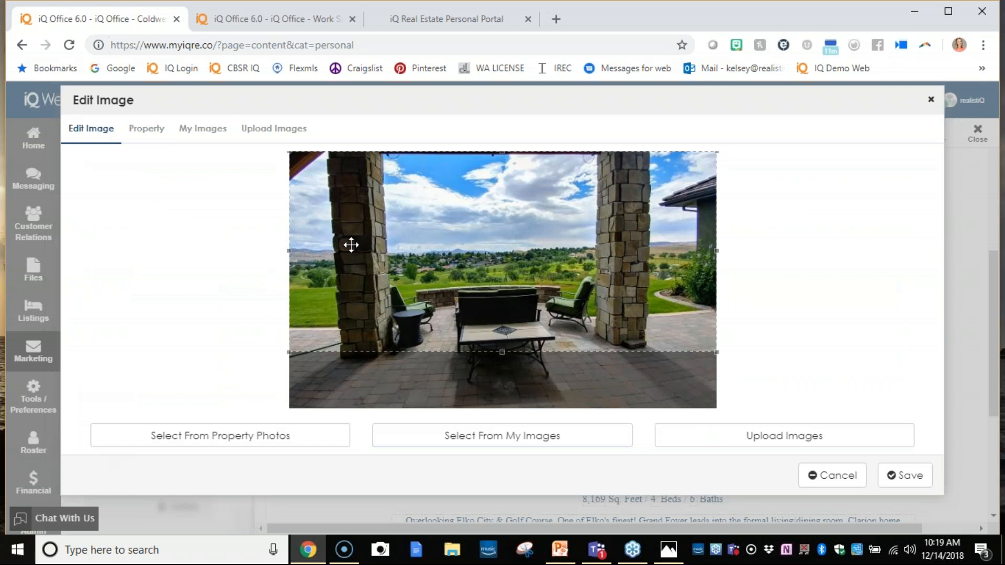
mouse_move(447, 263)
mouse_down()
mouse_move(447, 308)
mouse_move(447, 244)
mouse_move(438, 261)
mouse_up()
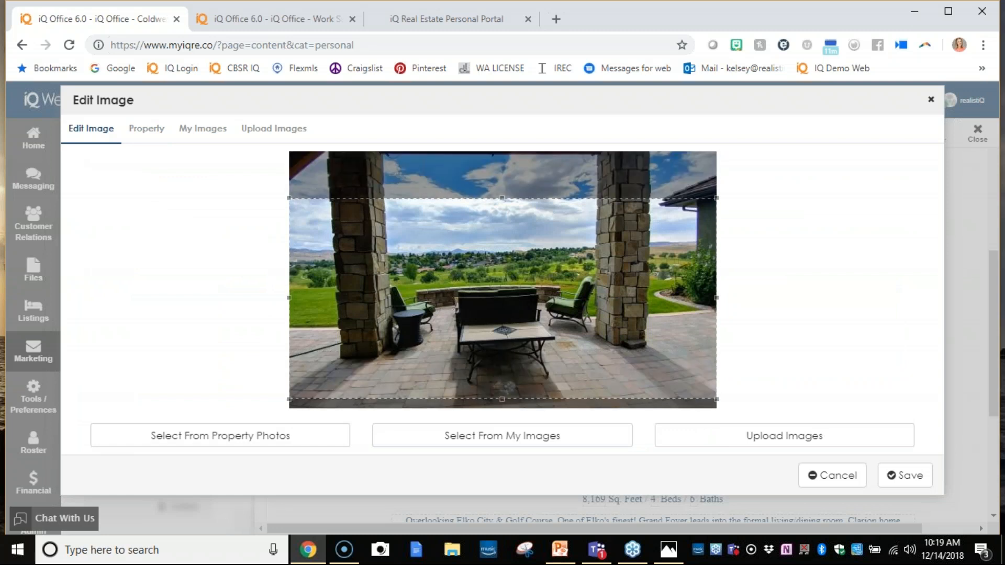
click(904, 475)
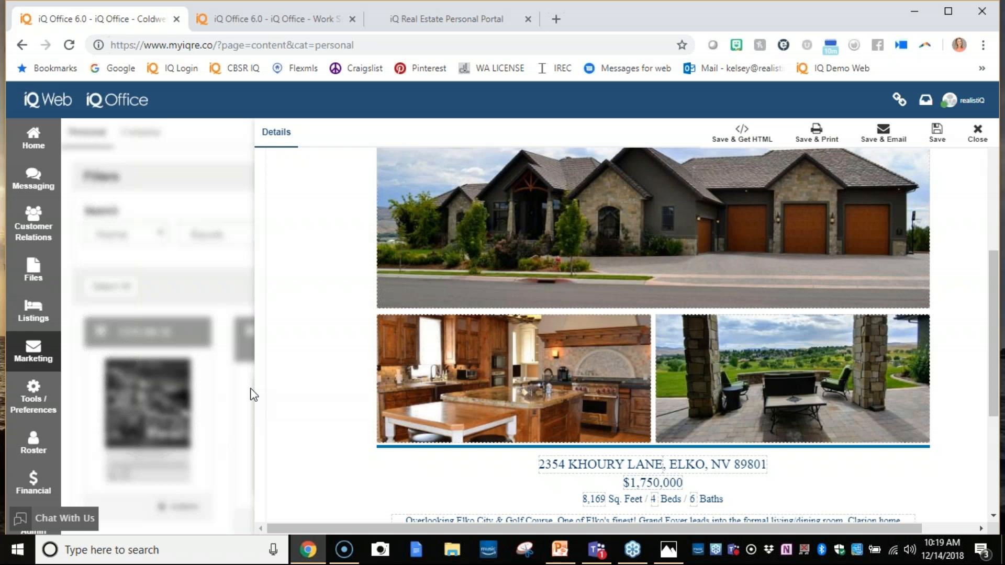
- Remove the ending "SEE ASSOCIATED DOCS FOR FULL DETAILS." and the period before it from the flyer's property description
scroll(295, 389, down, 4)
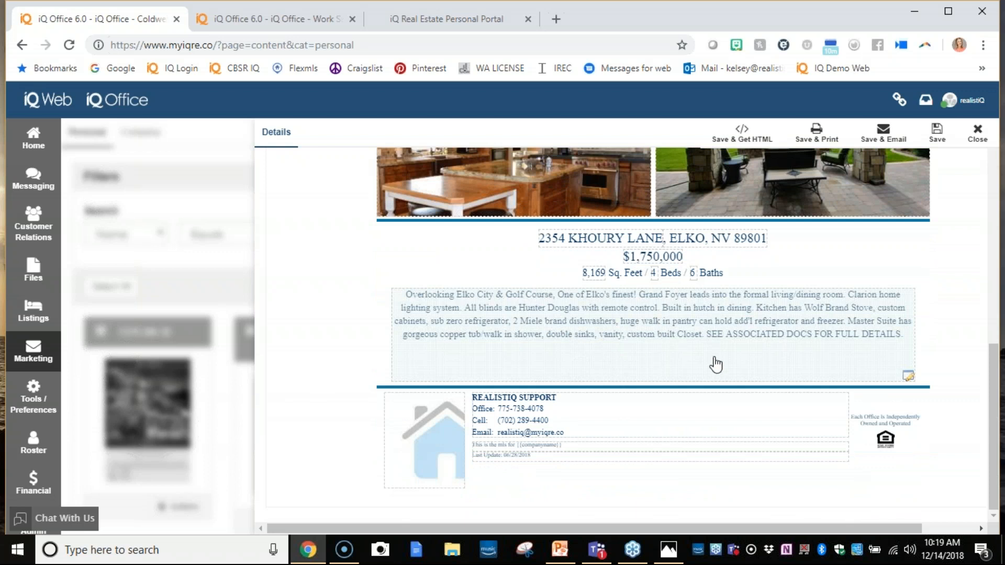
click(908, 375)
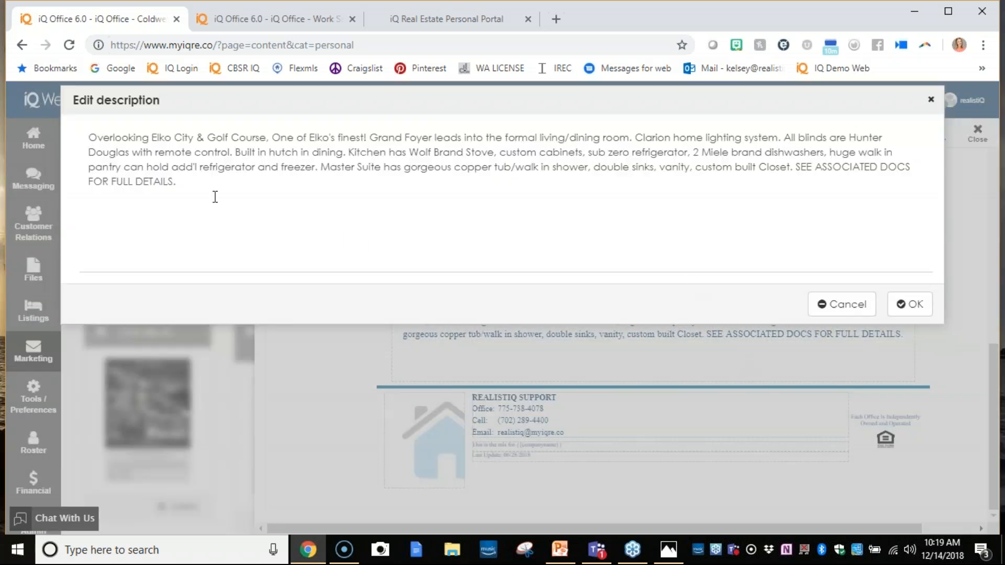
drag(788, 166, 886, 181)
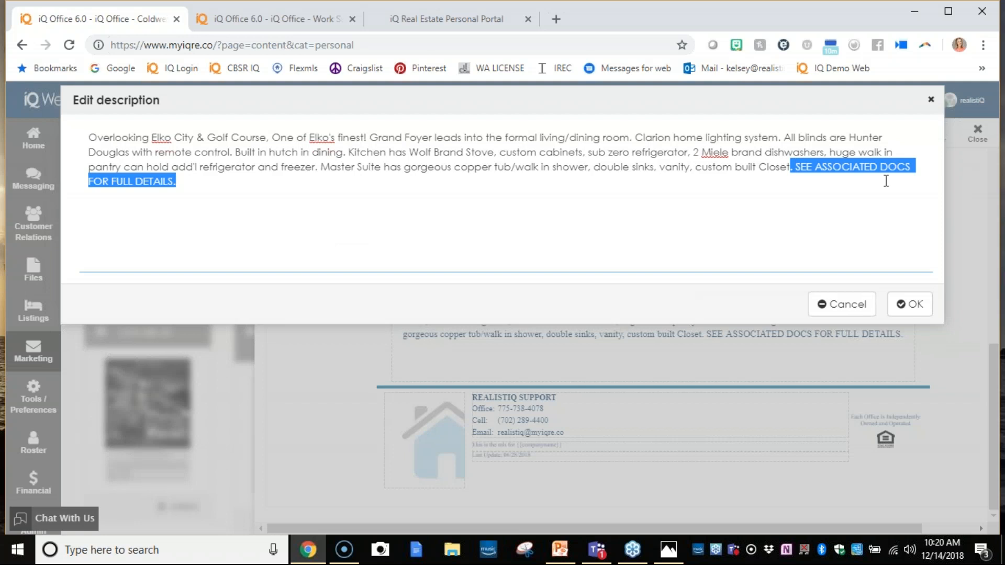
key(BackSpace)
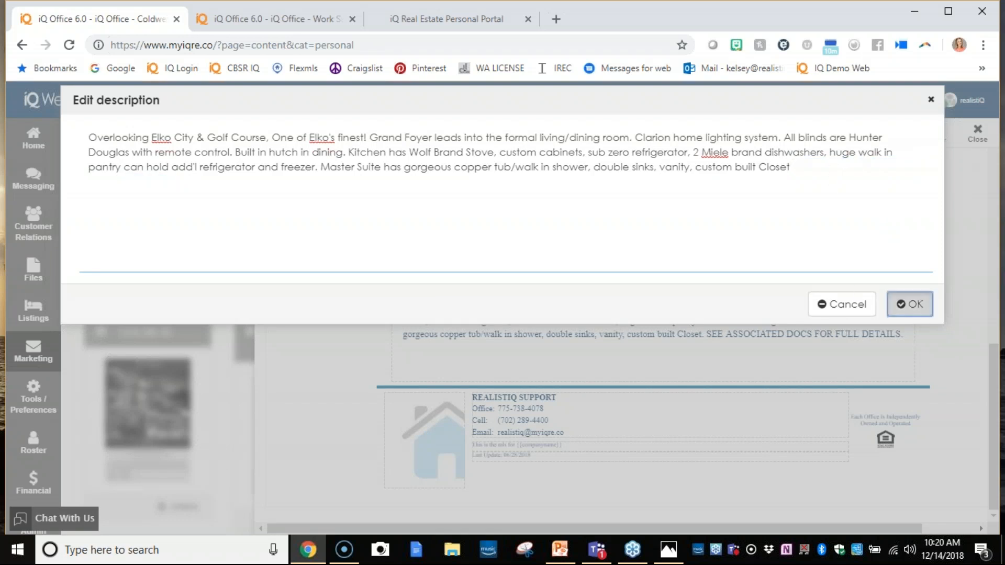
click(908, 304)
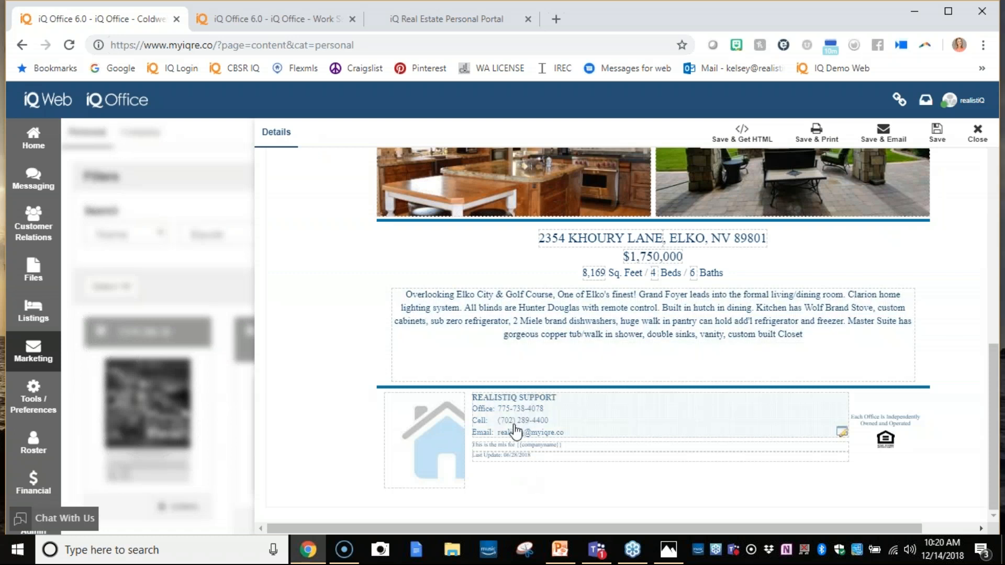
- Replace the flyer's placeholder agent image with the red-top portrait from My Images, centre the crop on the person, and save it
click(445, 440)
click(213, 129)
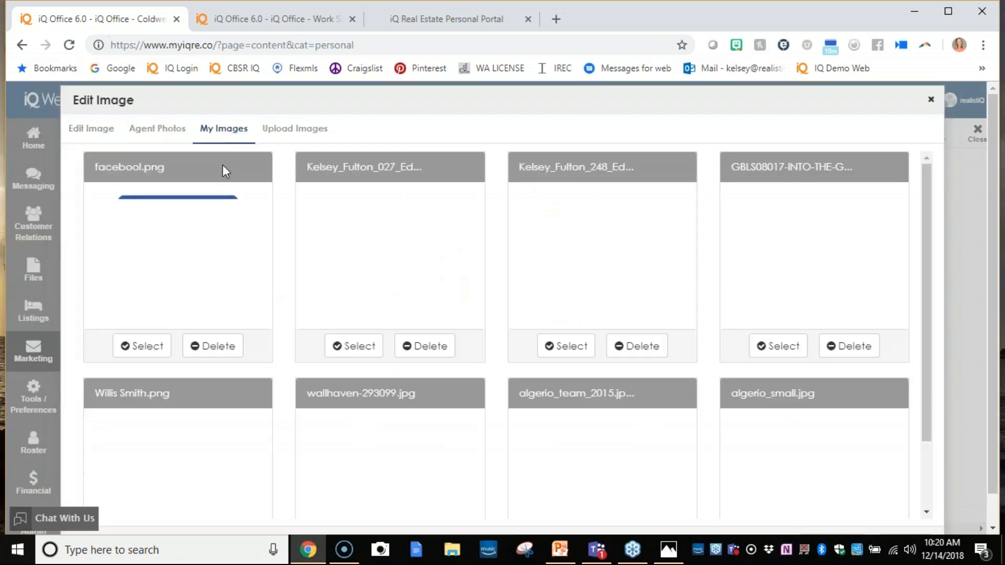
click(369, 346)
drag(532, 288, 558, 287)
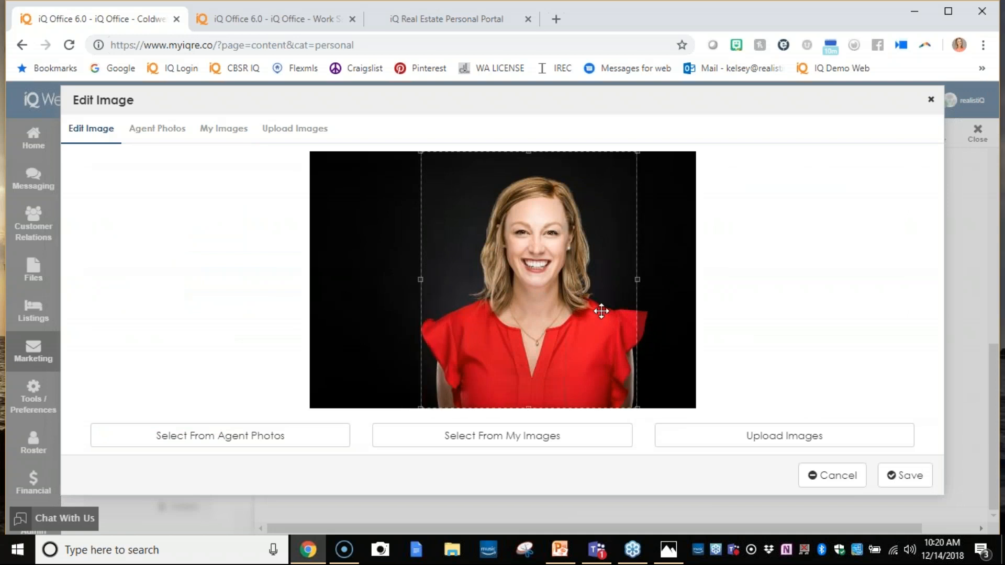
click(916, 476)
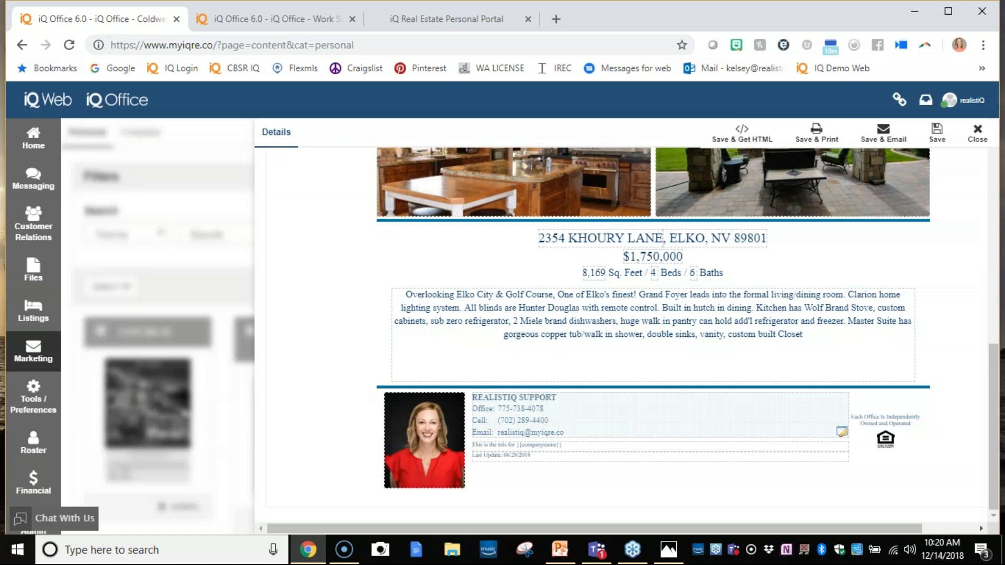
- Save the flyer and generate its print PDF, check the page from header to agent footer, and return to the flyer editor
scroll(787, 395, up, 8)
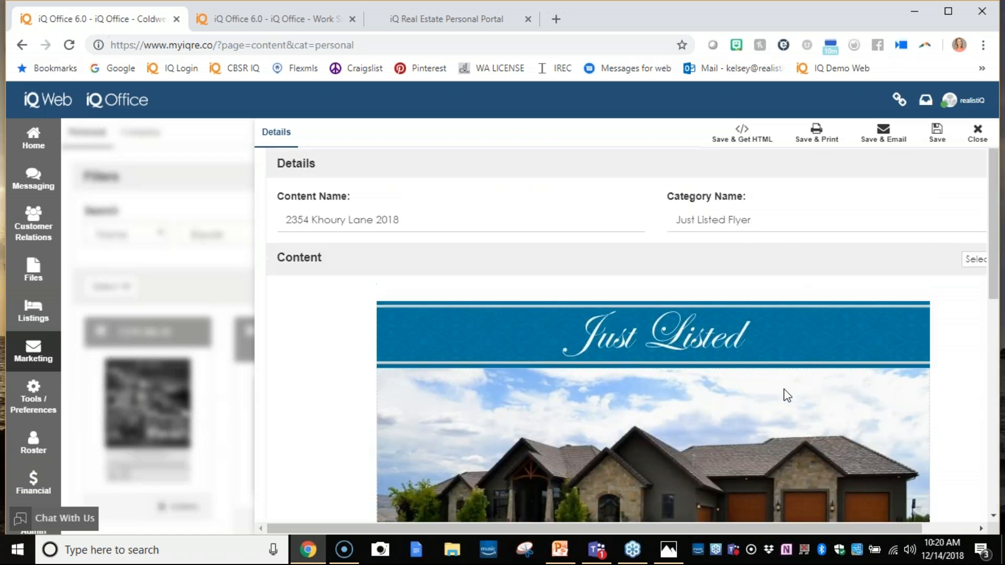
scroll(732, 269, up, 1)
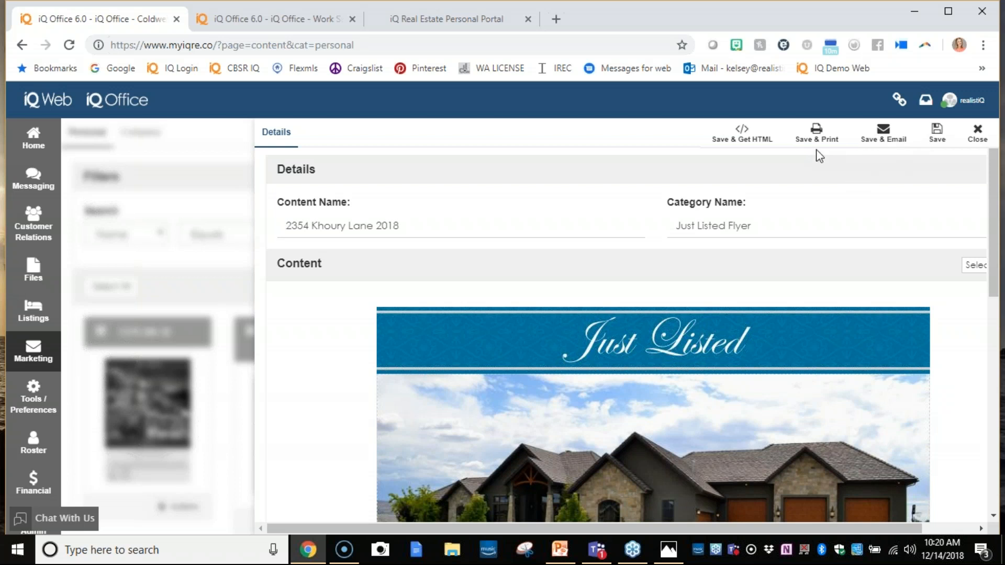
click(804, 140)
click(827, 135)
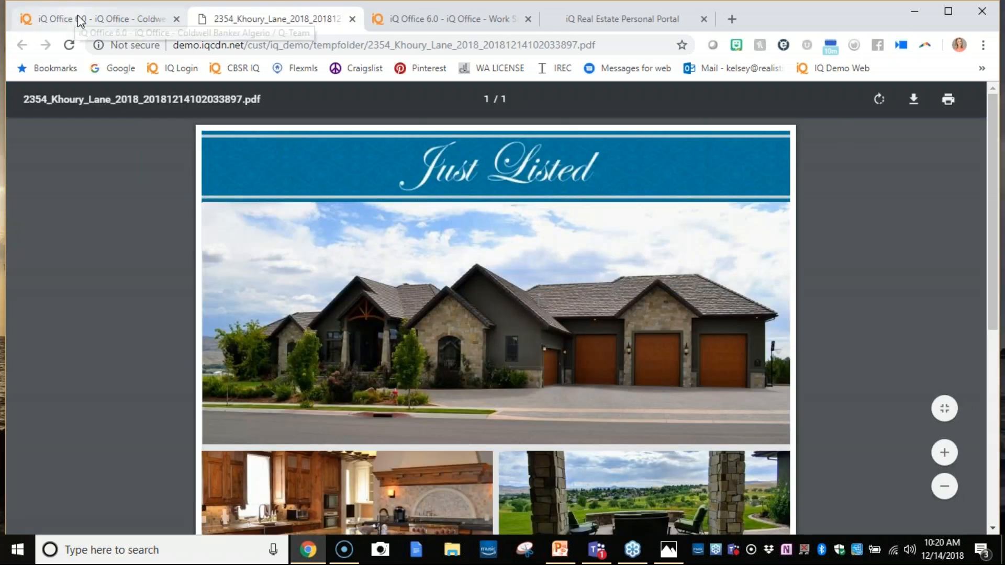
scroll(635, 243, down, 5)
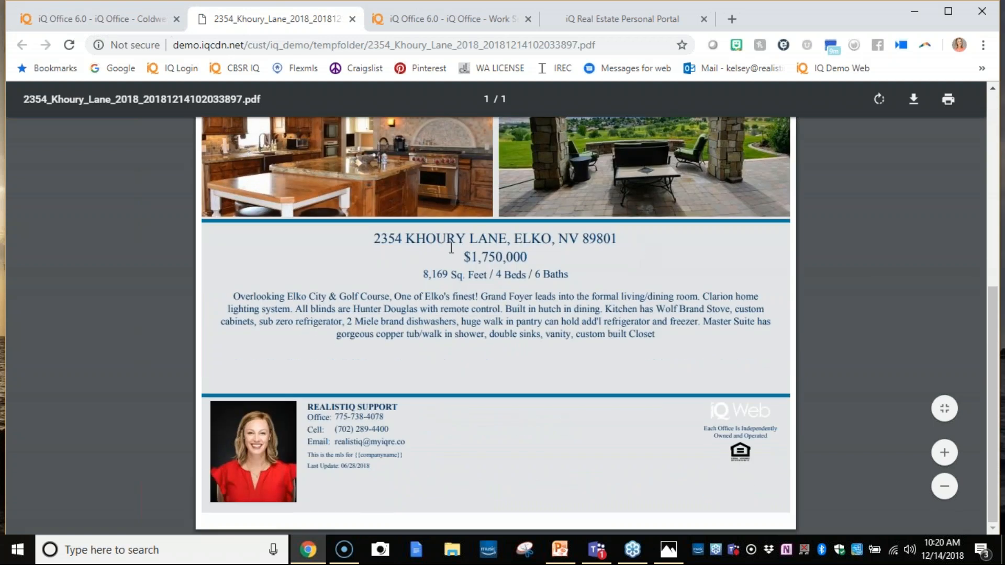
scroll(300, 216, up, 5)
click(89, 13)
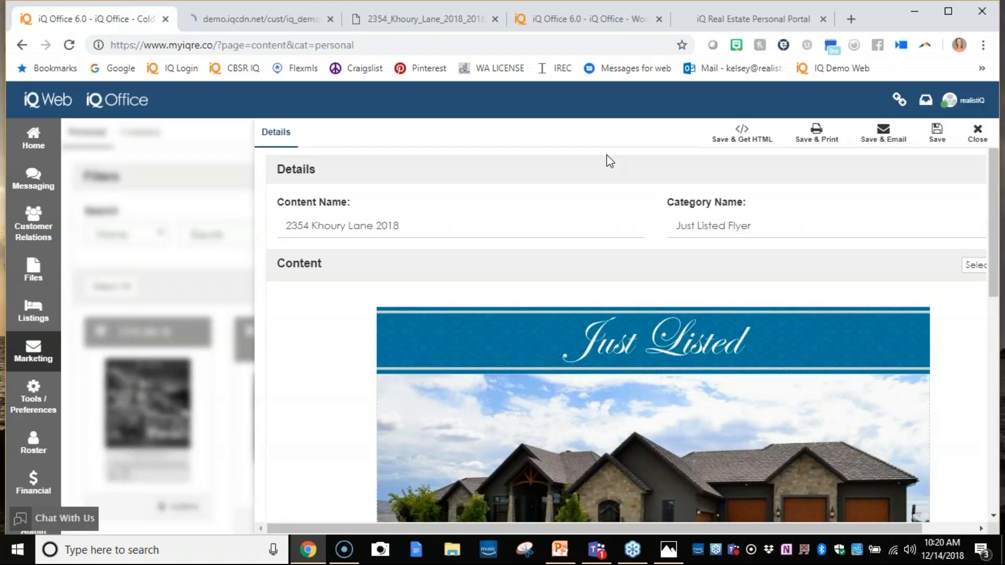
- Save the flyer for emailing and add the Past Seller contact type as the message recipient
click(875, 142)
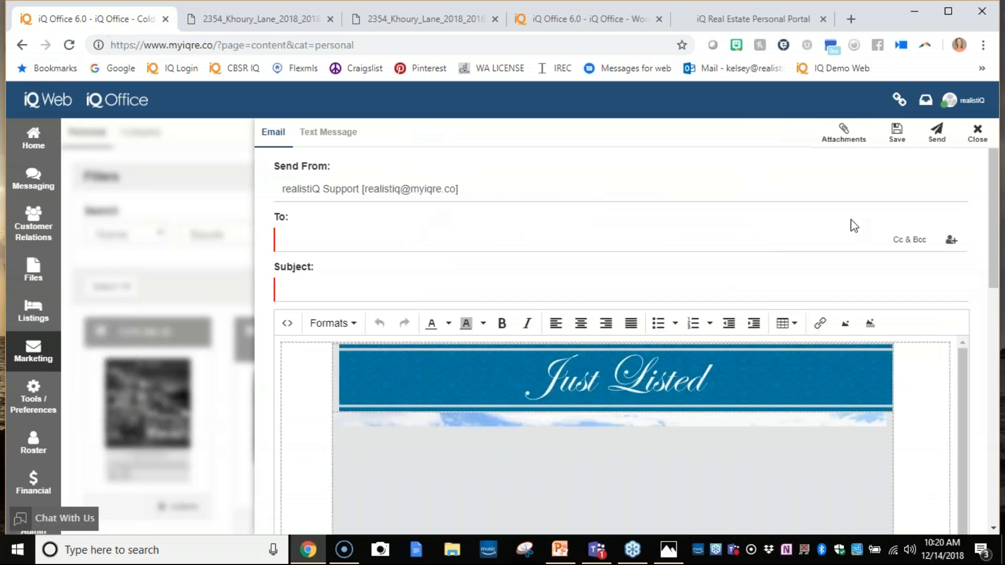
click(951, 240)
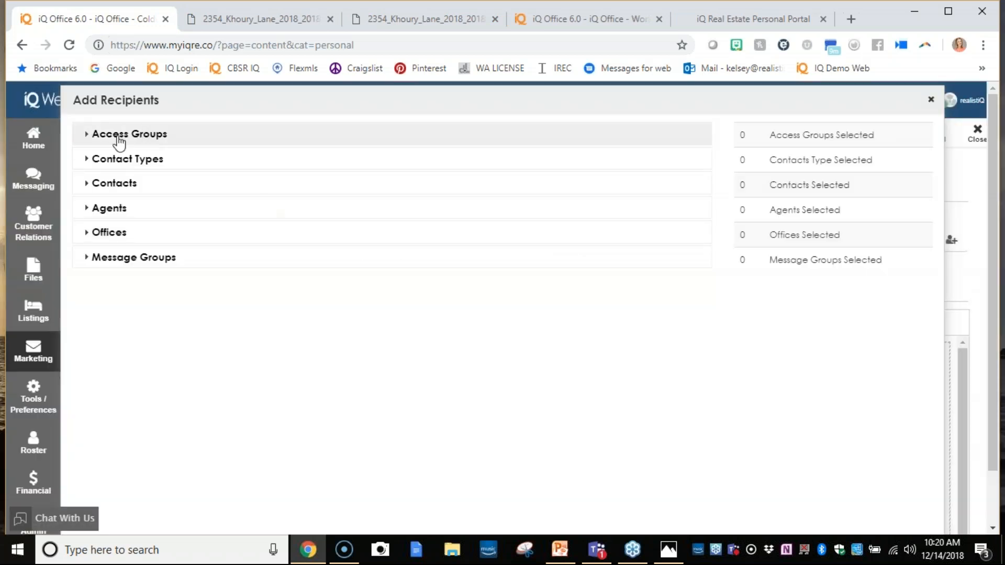
click(97, 160)
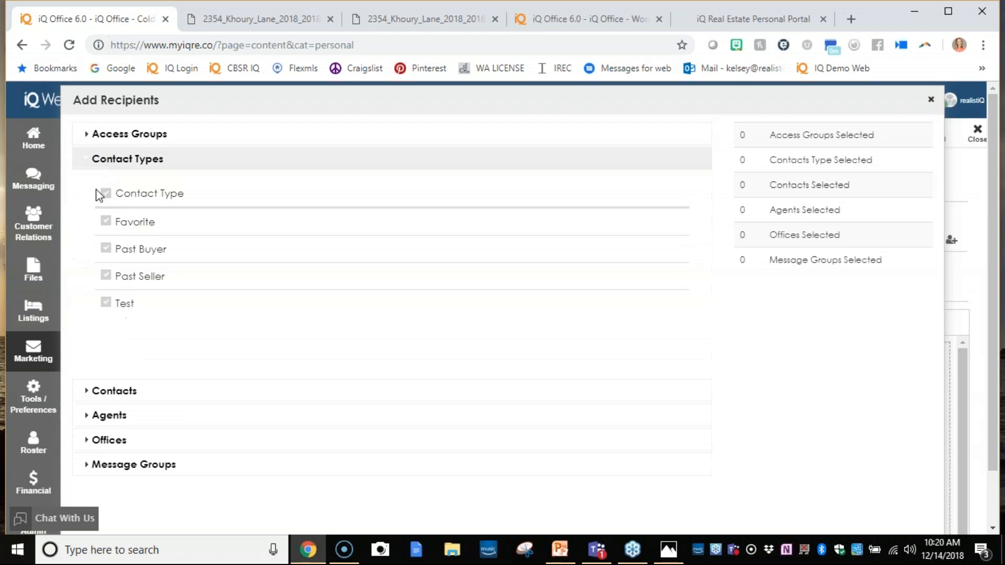
click(106, 275)
scroll(889, 346, down, 1)
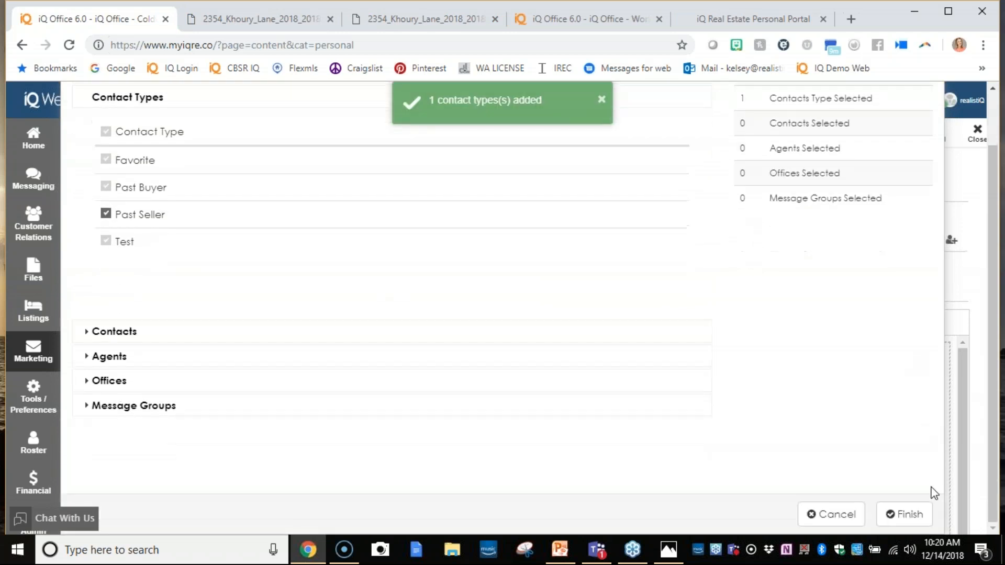
click(905, 515)
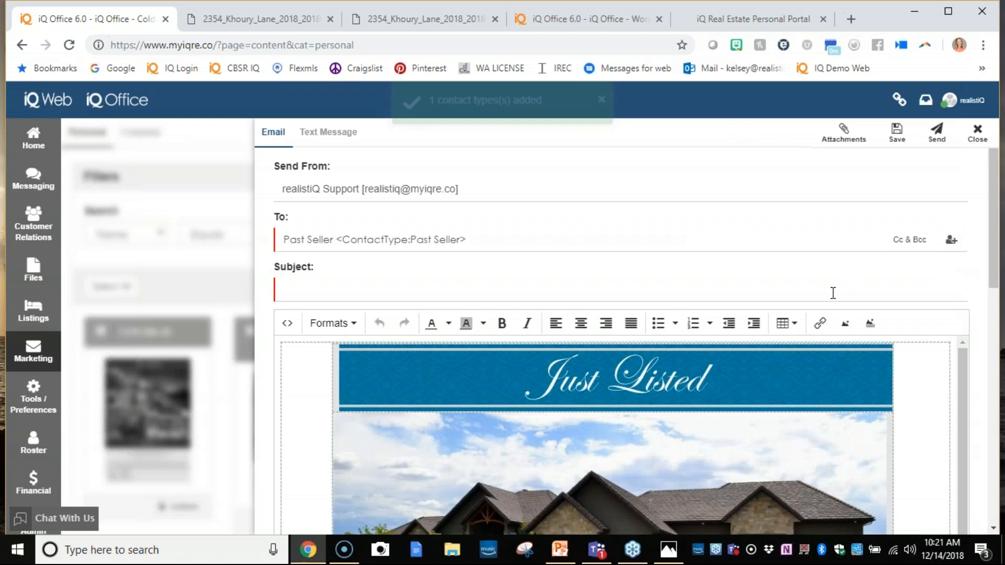
- Enter New to the market as the email subject, check the flyer in the message body, and send the email
scroll(832, 293, down, 5)
scroll(832, 294, up, 5)
click(643, 295)
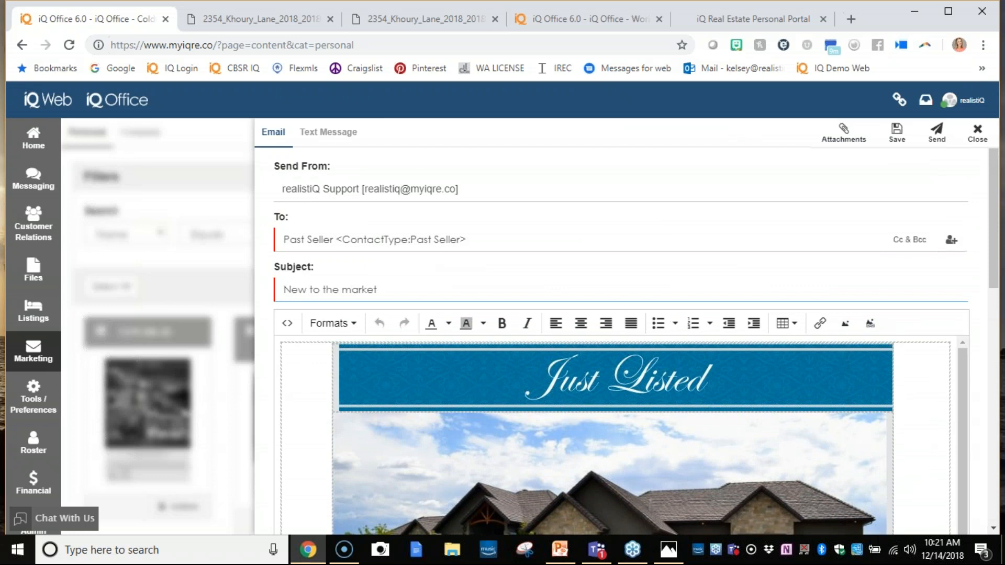
scroll(902, 300, down, 1)
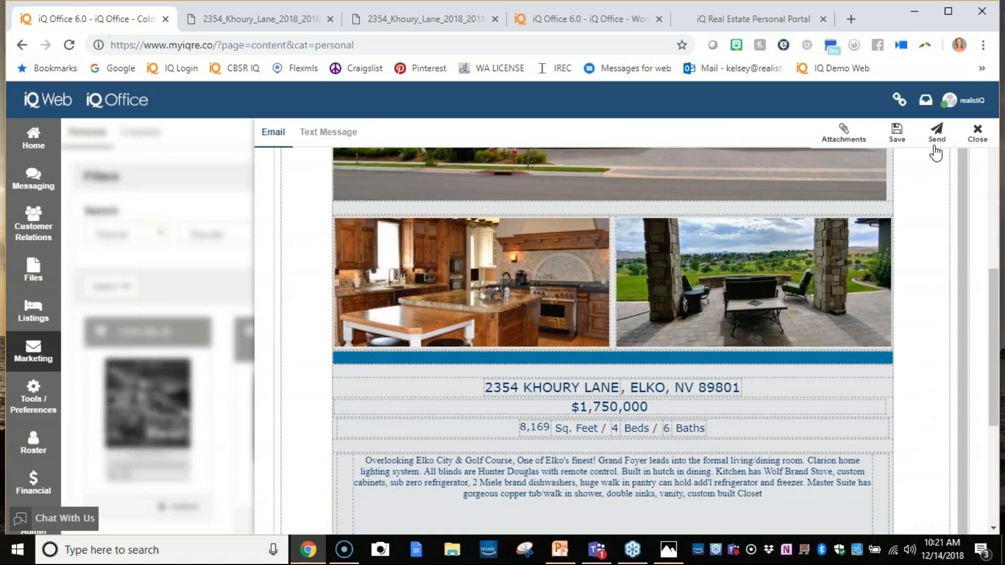
click(938, 137)
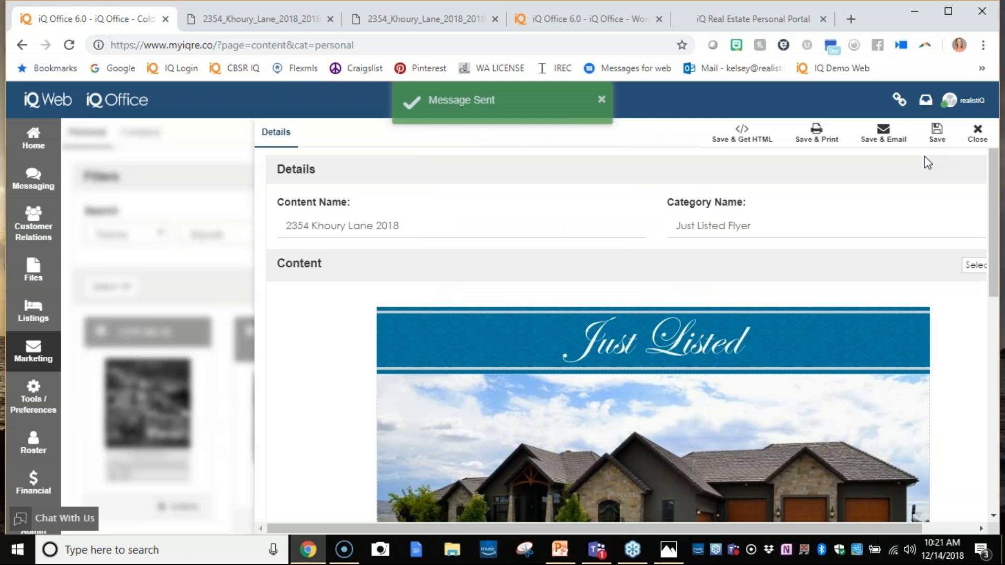
- Save and close the flyer, and switch to the Automated Listing Marketing email image in Photos
click(945, 140)
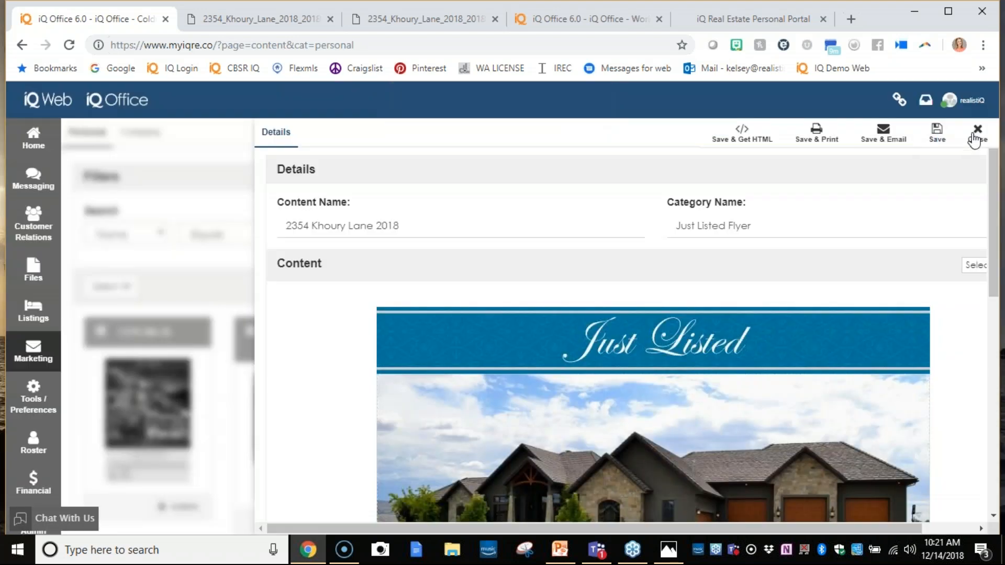
click(970, 140)
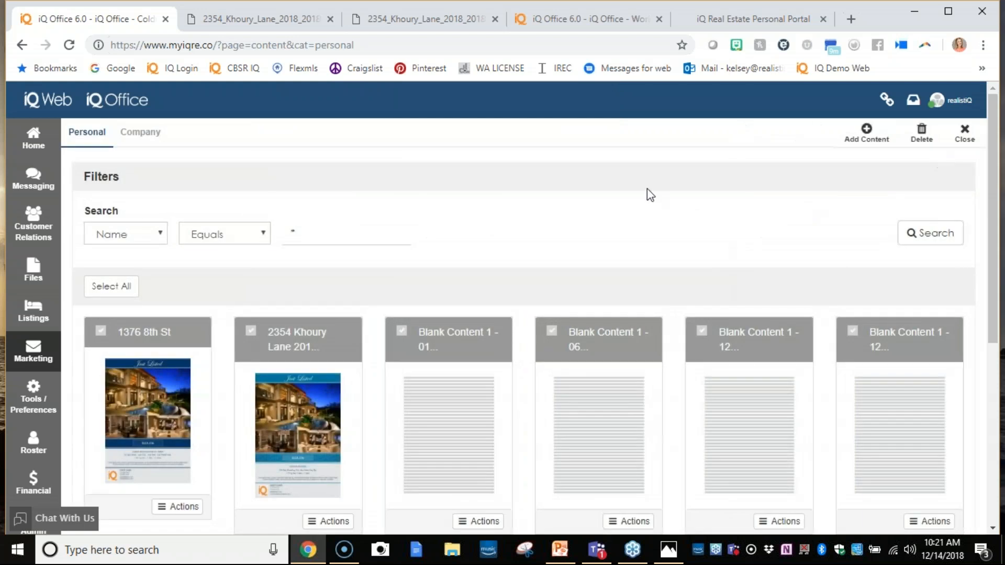
click(670, 553)
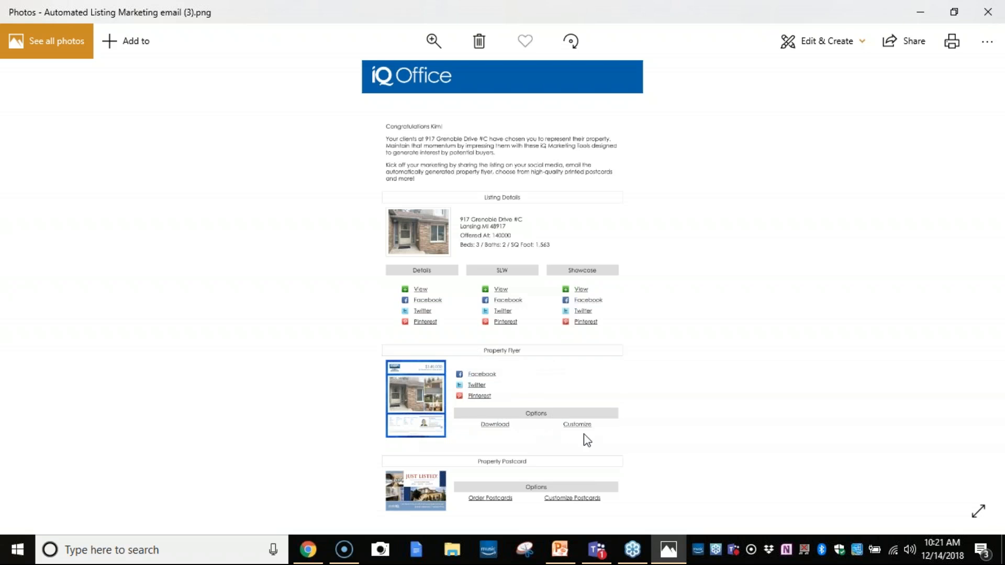
- Check the rest of the marketing email image, return to iQ Office in Chrome, and create a new marketing order
scroll(574, 435, down, 2)
click(921, 14)
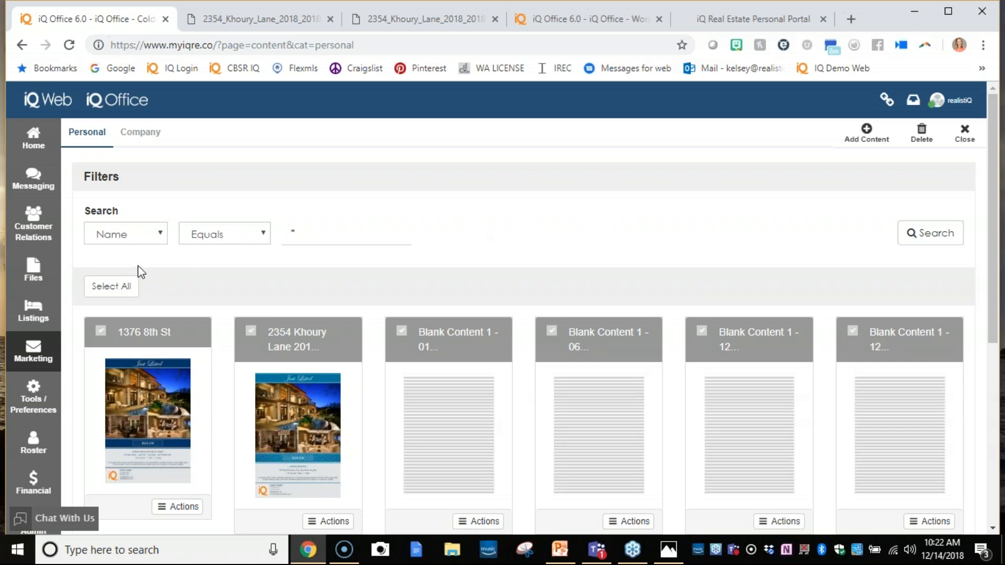
click(10, 354)
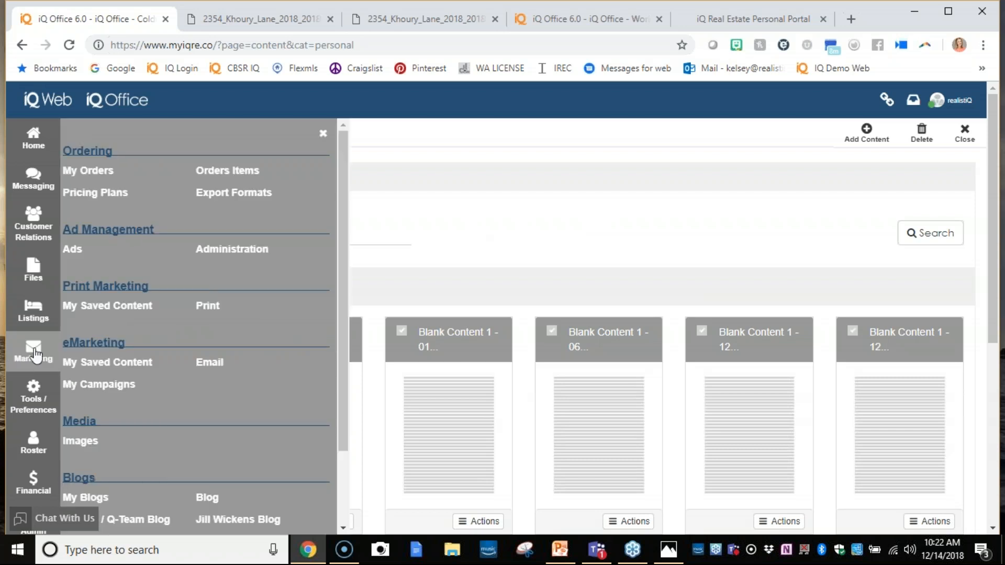
click(76, 174)
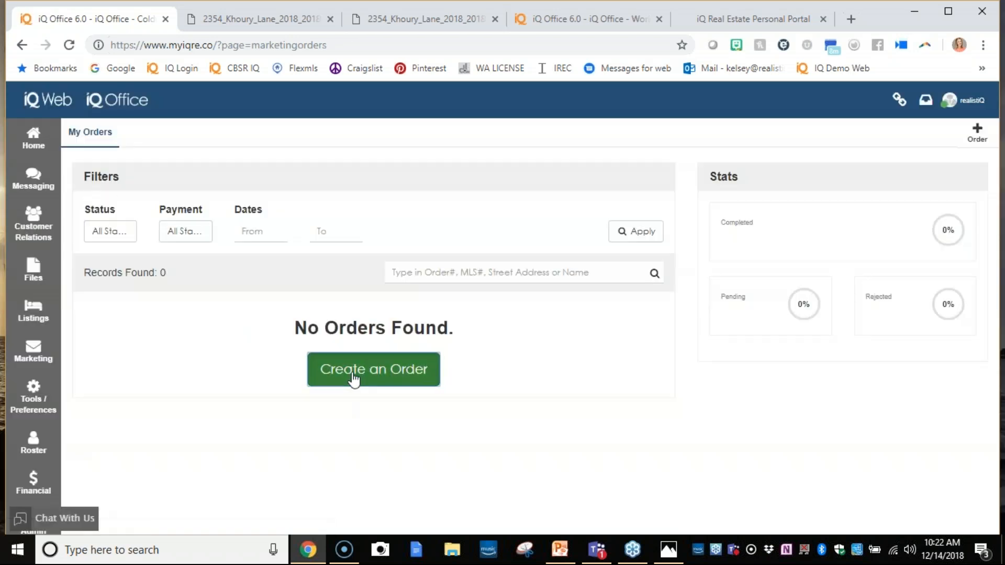
click(352, 378)
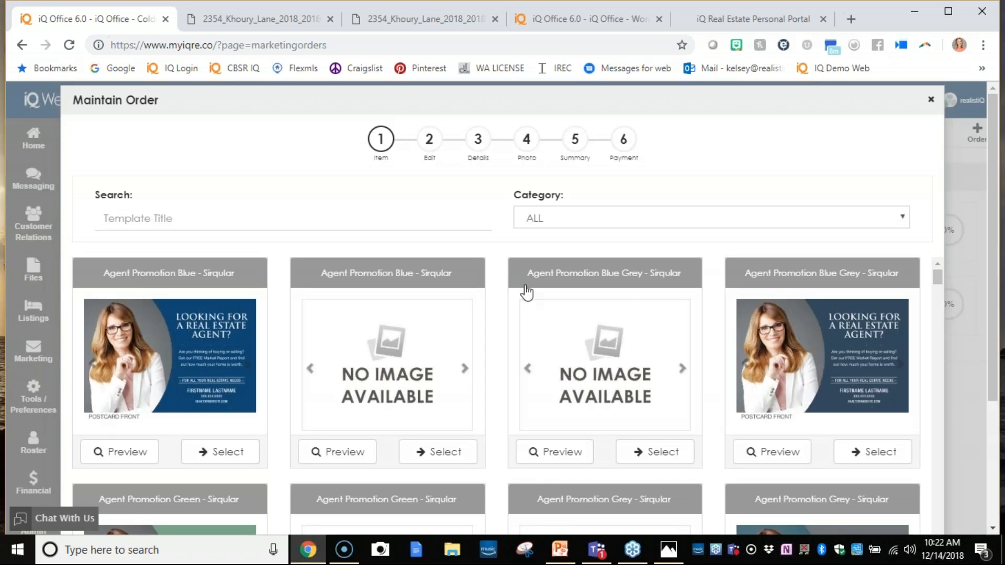
- Filter the order templates to Post Card 8.5x5.5 Just Listed and choose the Just Listed 1 Grey - Sirqular postcard with the house preview
click(634, 219)
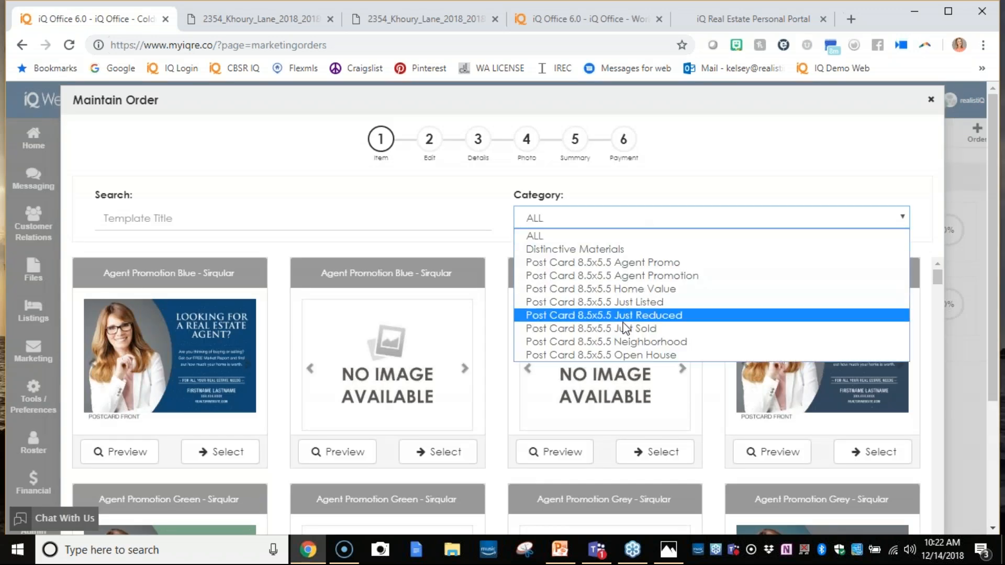
click(622, 303)
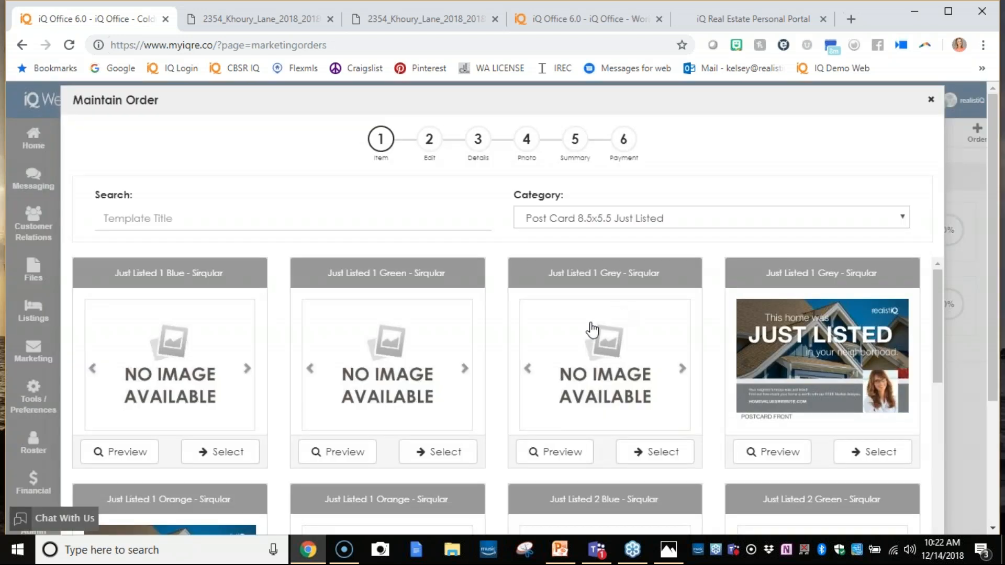
click(868, 455)
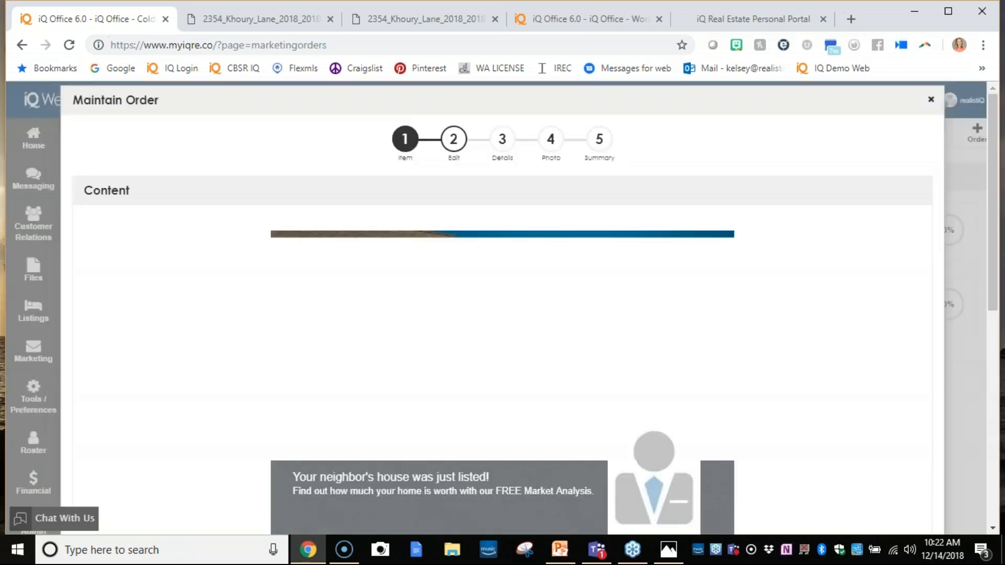
- Fill the postcard from the first active residential listing in Elko and use 20171045_01.jpg as its front background image
click(880, 193)
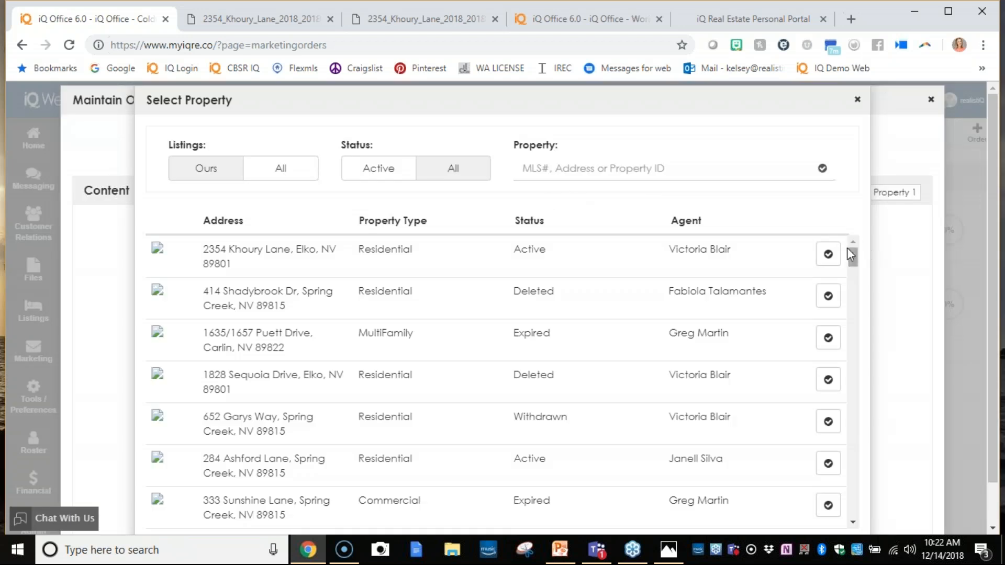
click(827, 254)
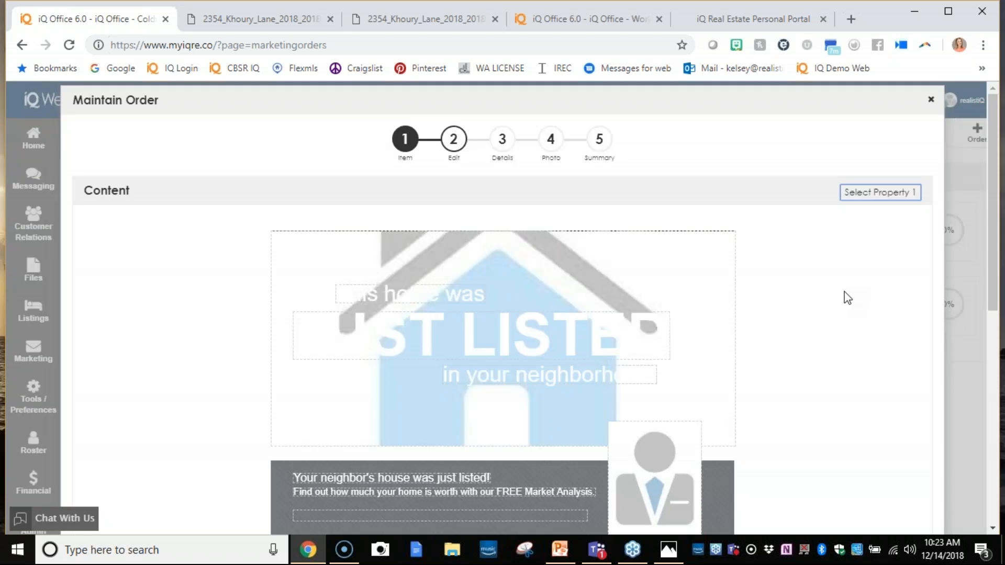
click(698, 297)
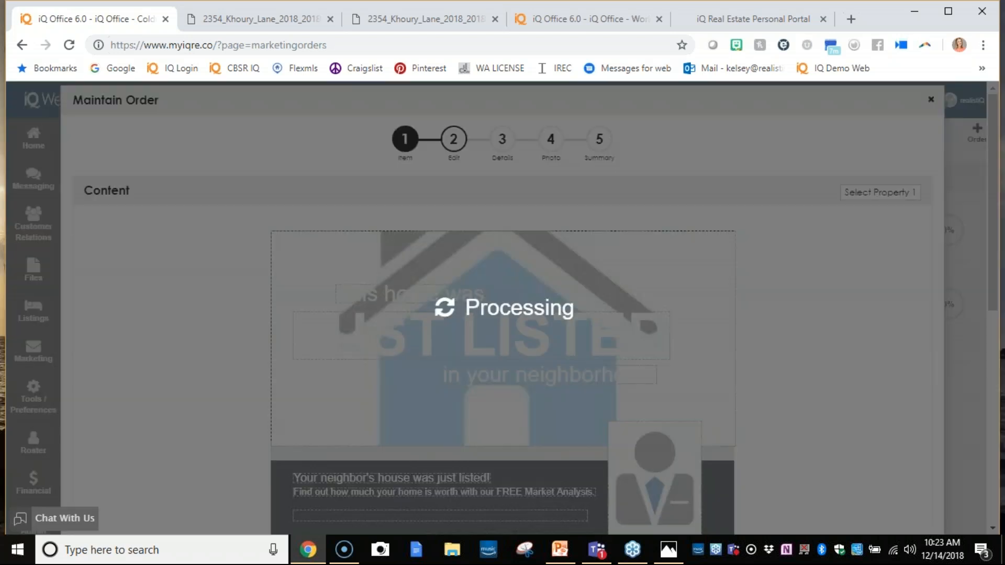
click(210, 137)
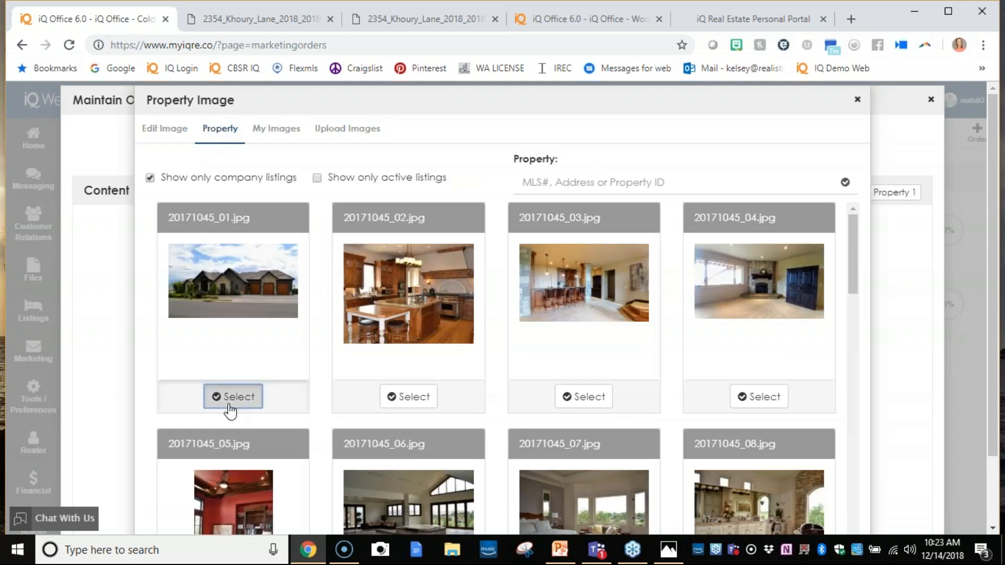
click(228, 408)
click(819, 476)
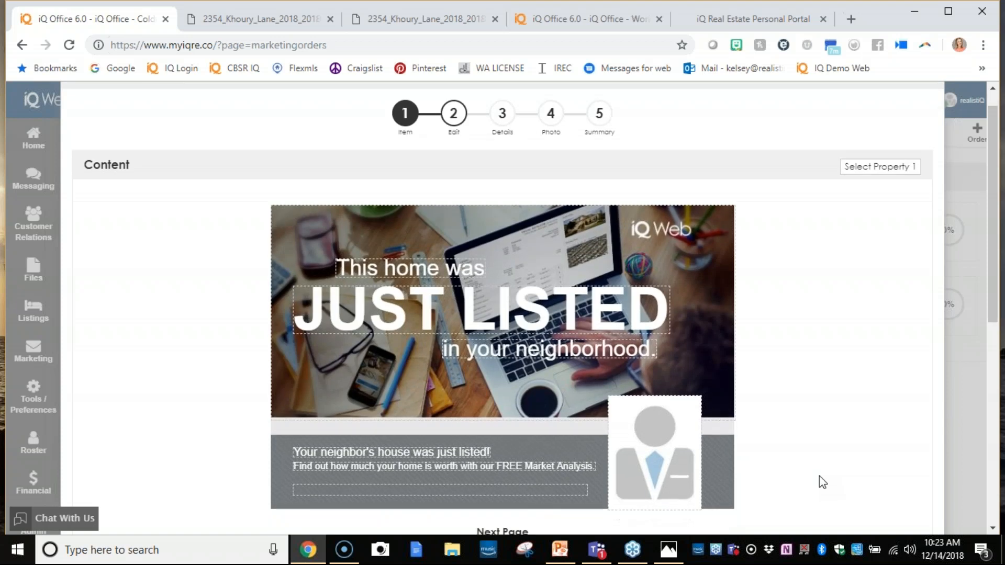
- Check the postcard's front and back pages and continue to the order details
scroll(619, 344, down, 2)
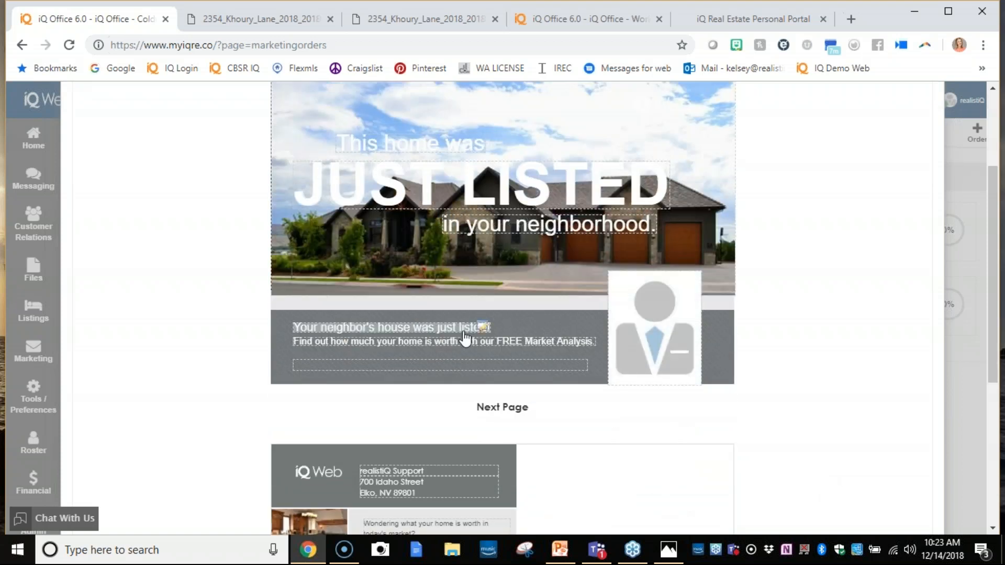
scroll(464, 347, down, 2)
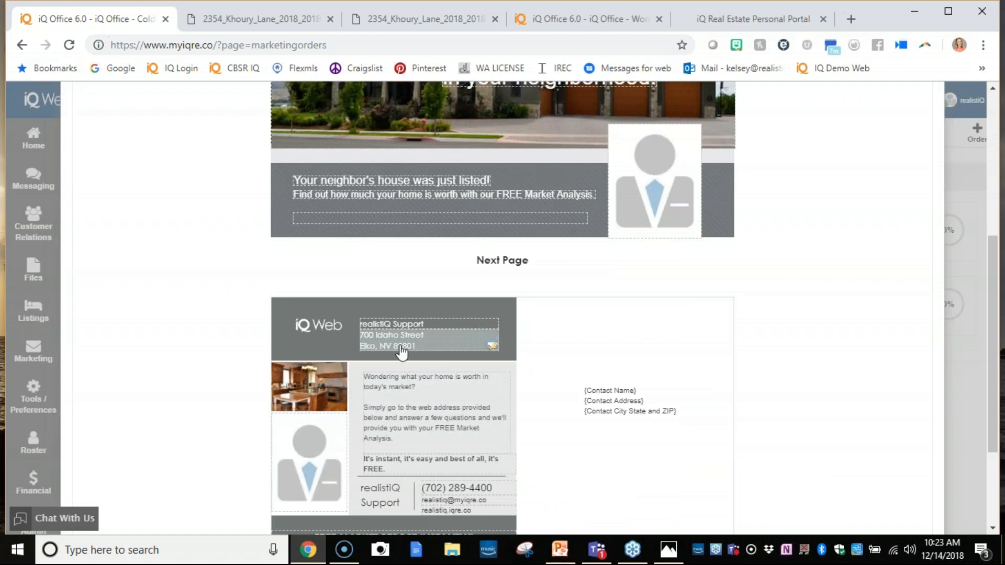
scroll(759, 408, down, 2)
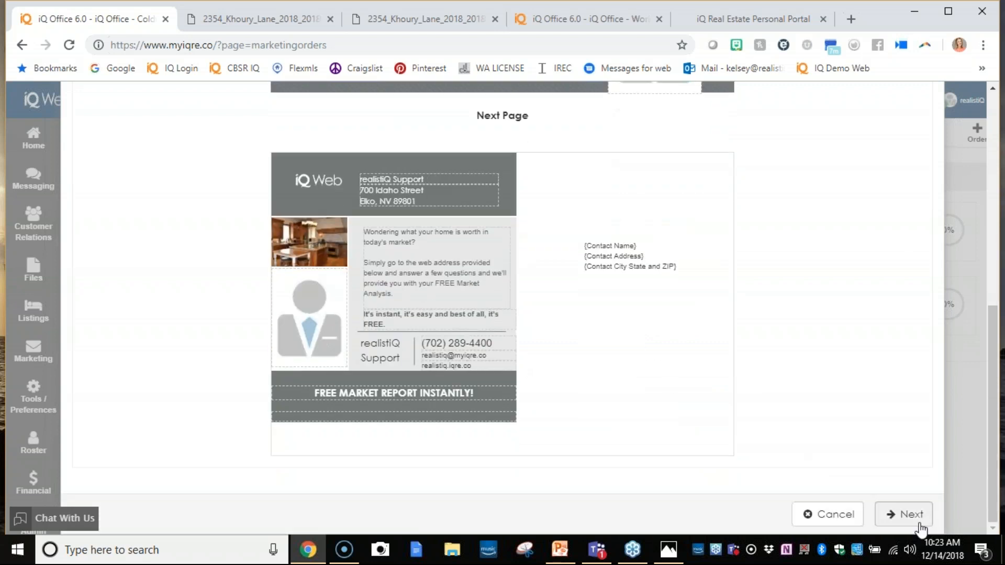
click(905, 516)
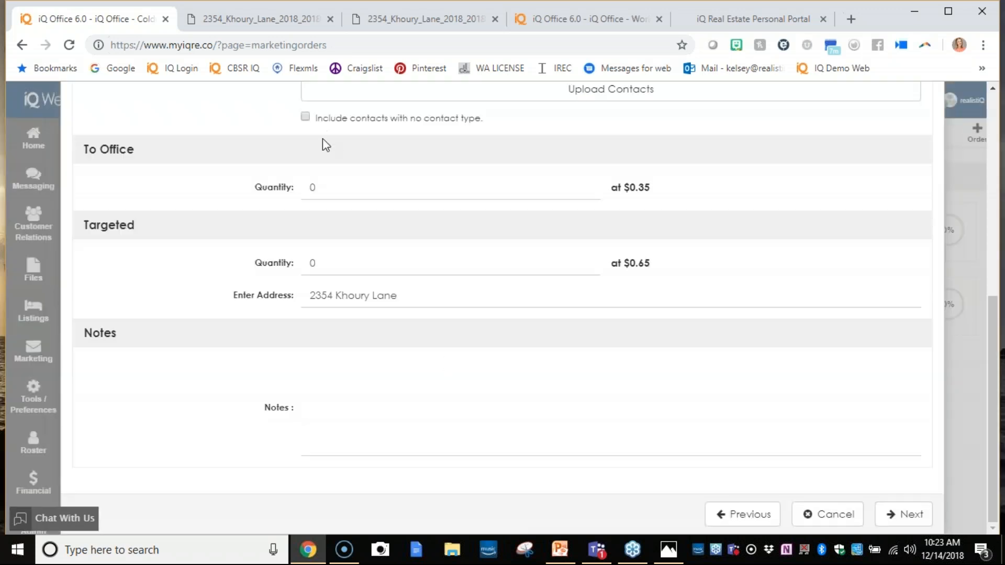
- Set the Targeted quantity to 150 postcards around the listing's address, continue to the summary, and submit the order
scroll(322, 139, up, 5)
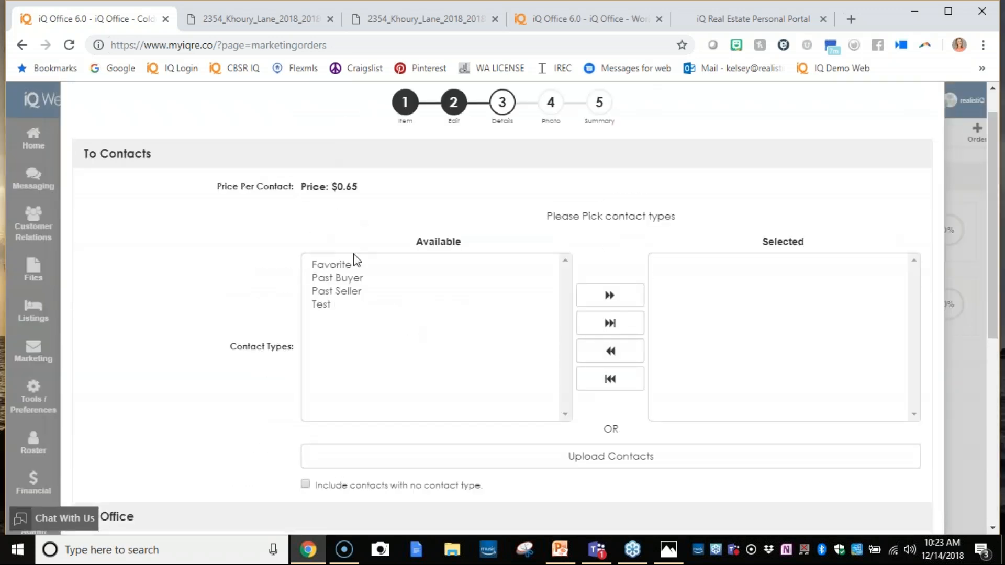
scroll(356, 259, down, 5)
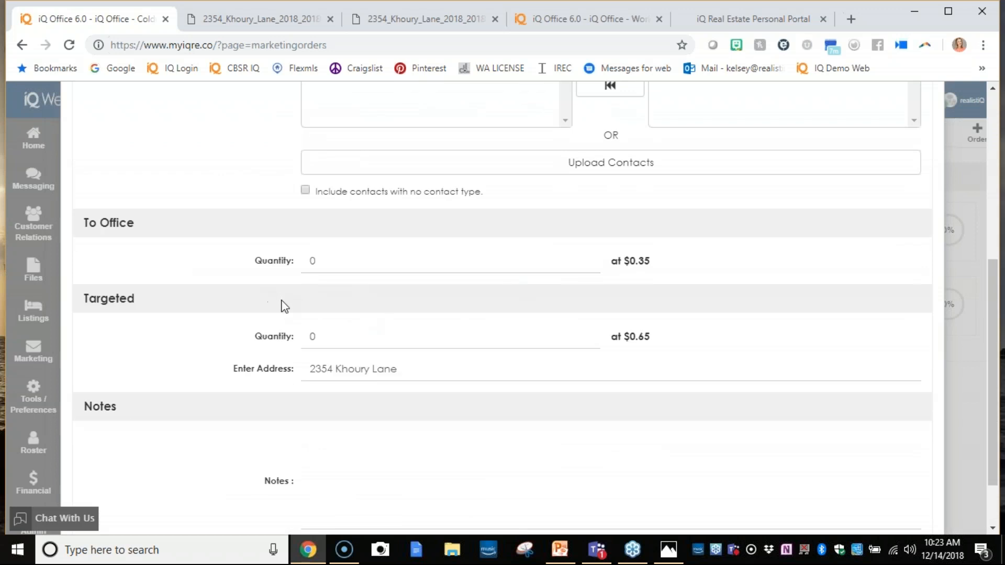
click(359, 336)
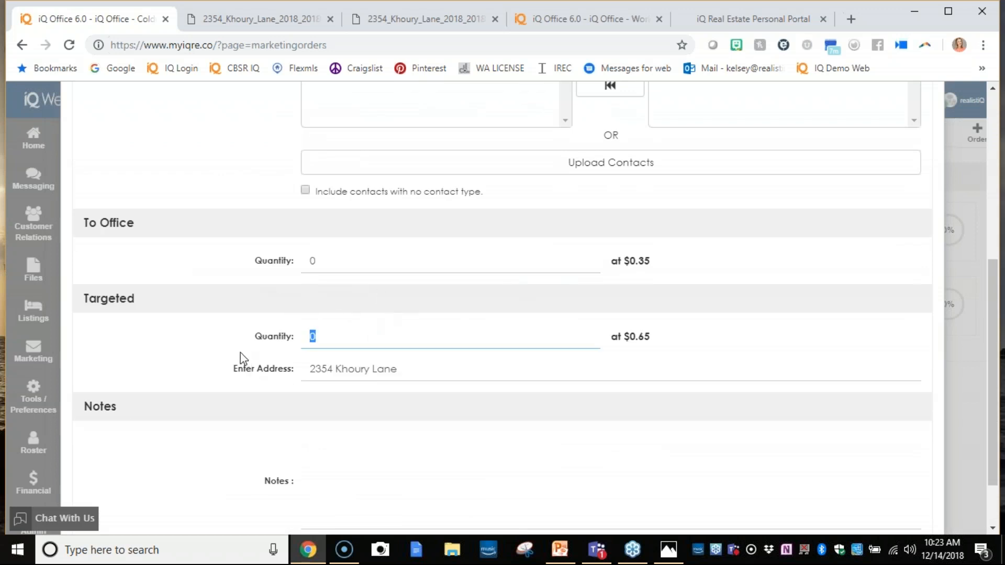
text(150)
scroll(523, 392, down, 2)
click(894, 518)
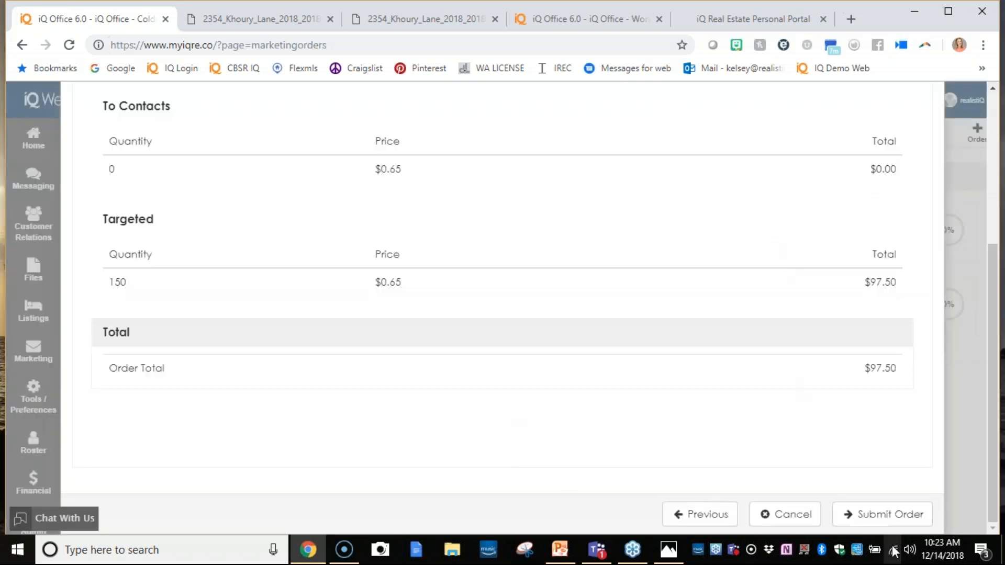
click(890, 514)
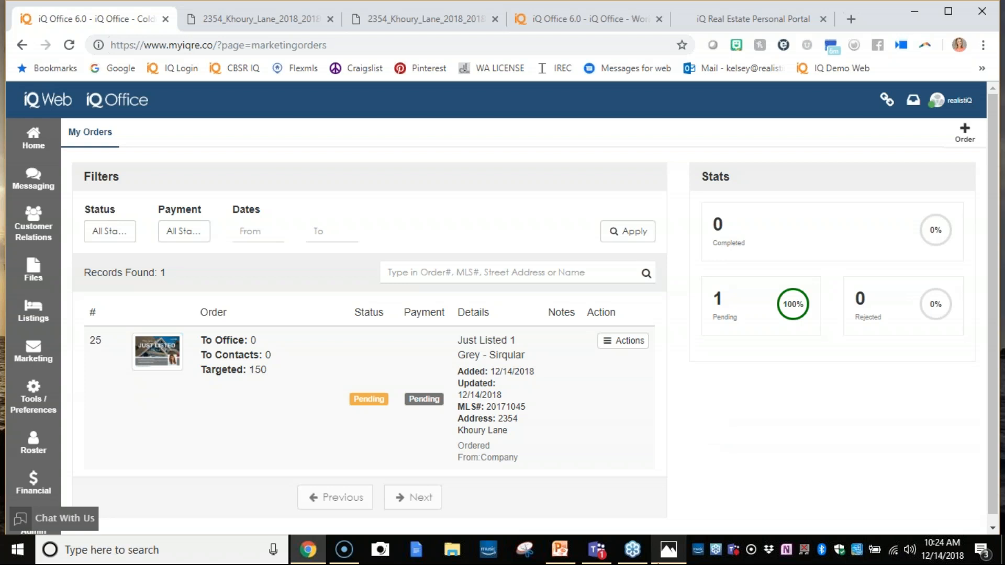
- Glance back at the marketing email image in Photos, then open the account profile's preferences in iQ Office
click(668, 550)
click(658, 558)
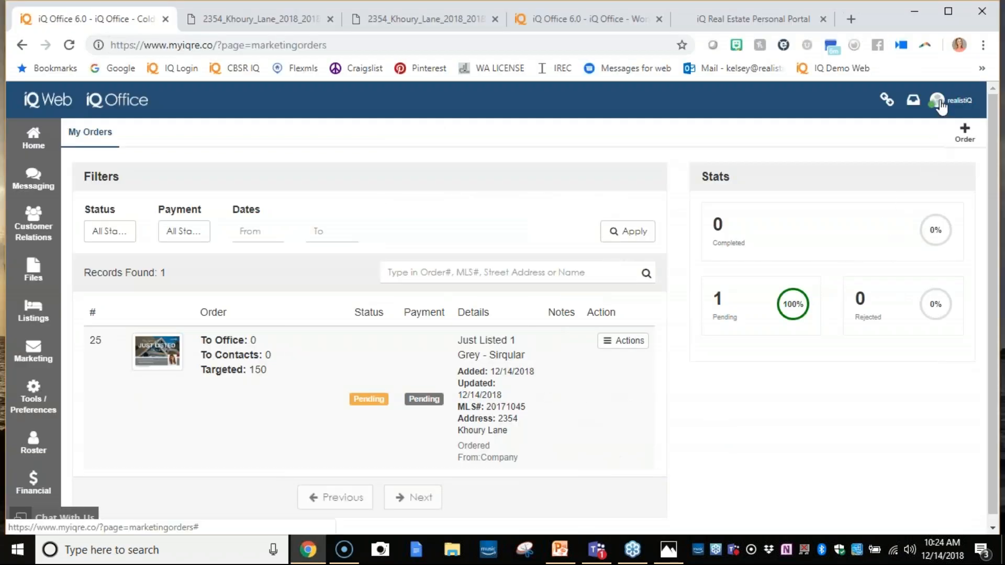
click(939, 103)
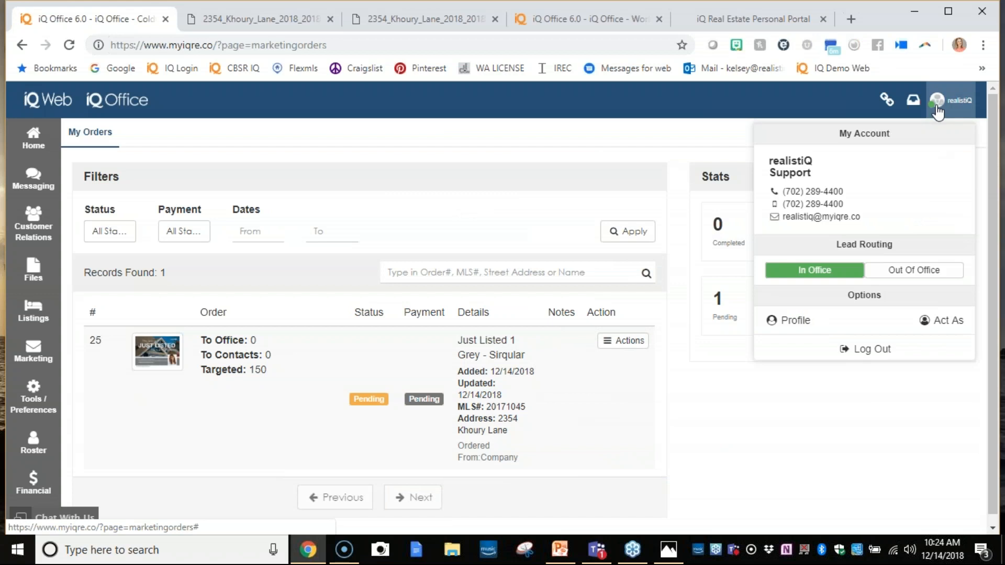
click(793, 321)
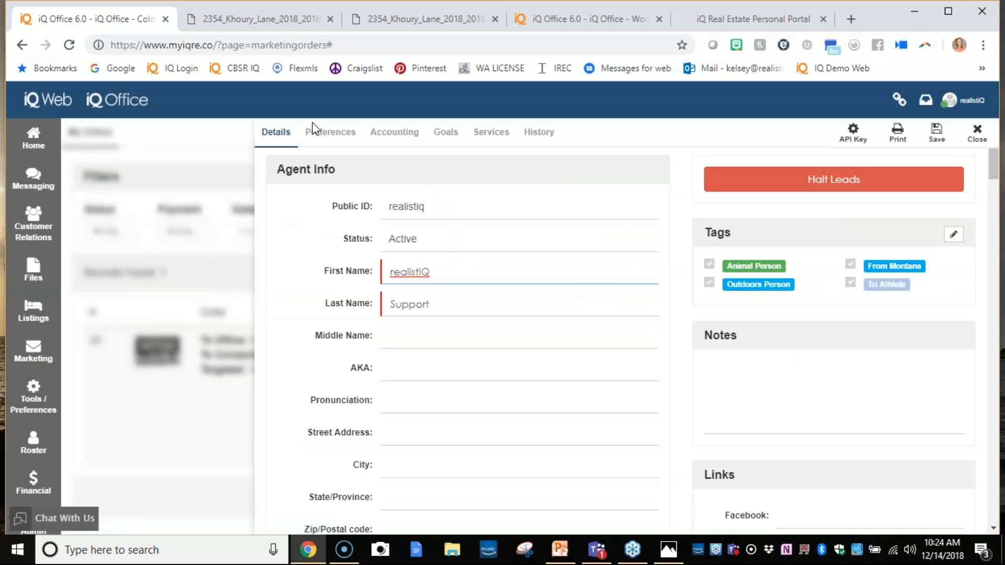
click(325, 134)
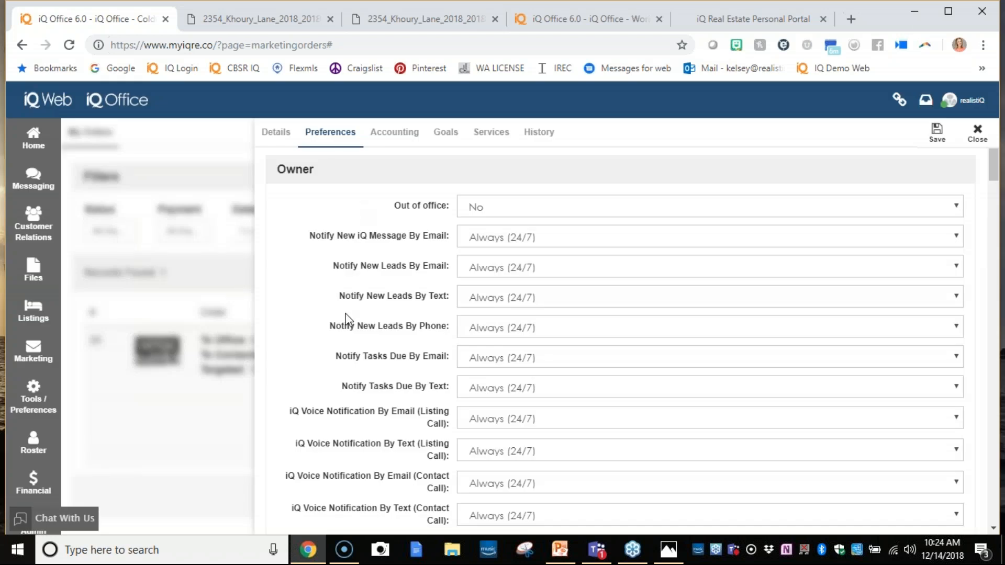
- Set the default property flyer to Property Flyer 3 Green from the Property Flyer - General category
scroll(349, 316, down, 7)
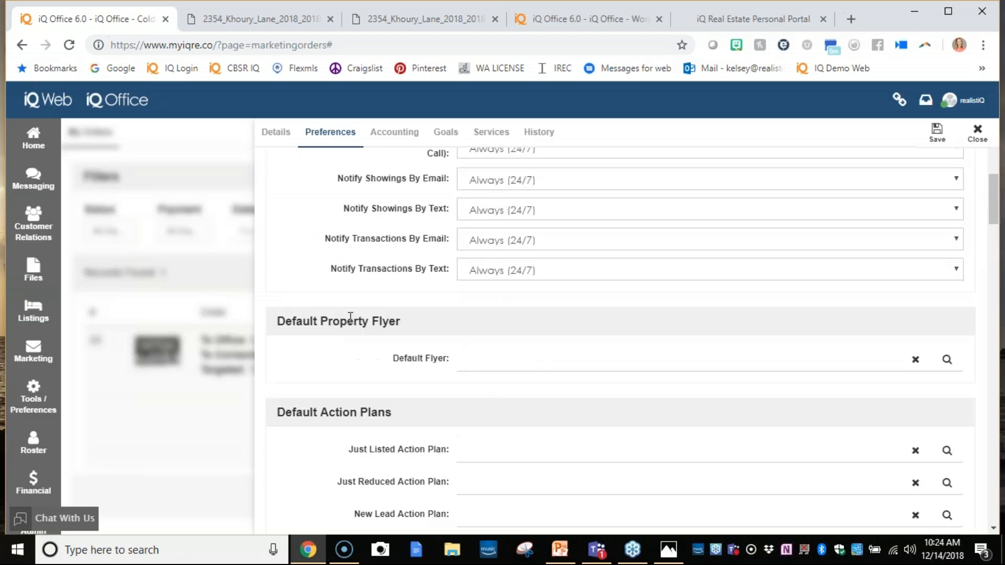
click(947, 360)
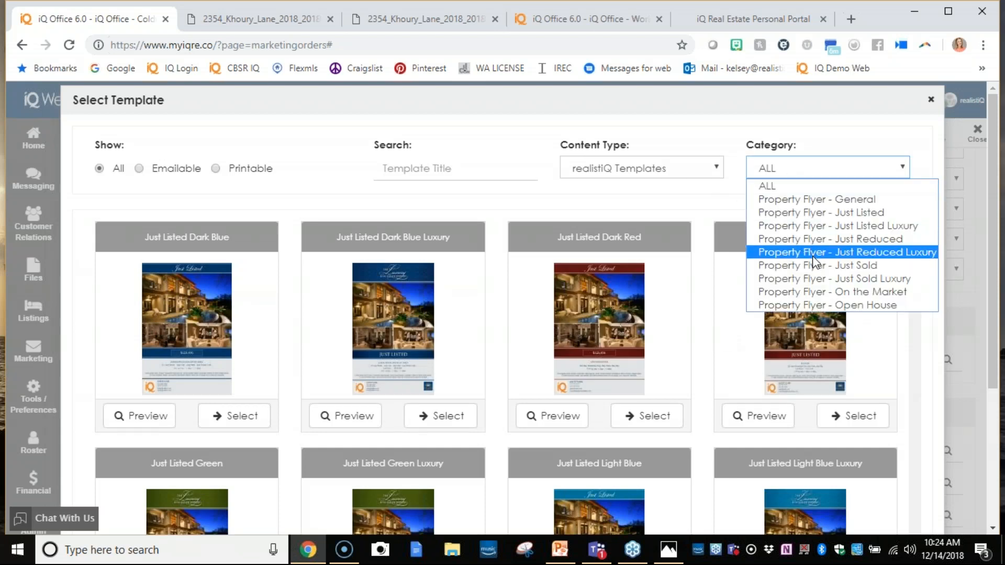
click(806, 199)
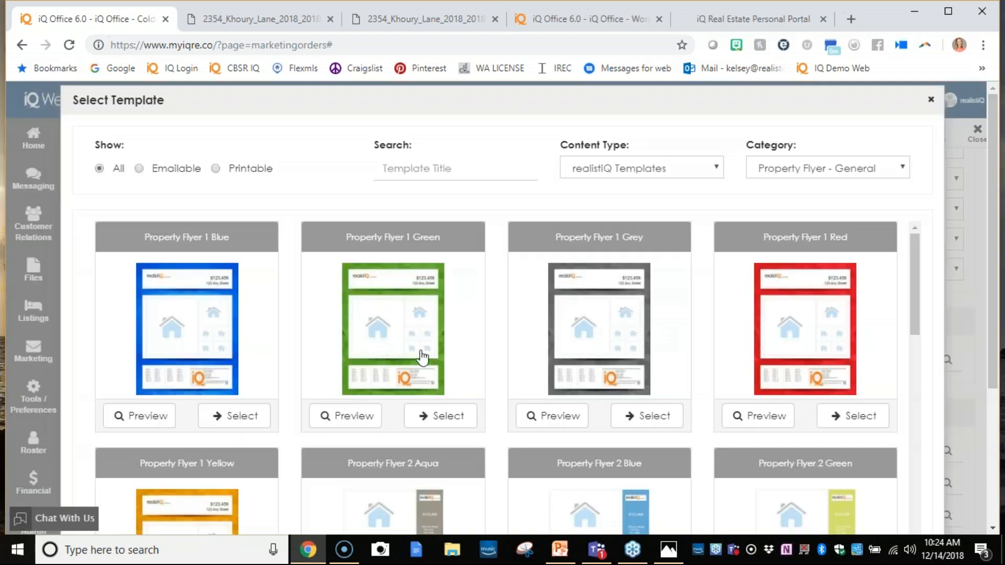
scroll(610, 426, down, 4)
scroll(422, 469, down, 5)
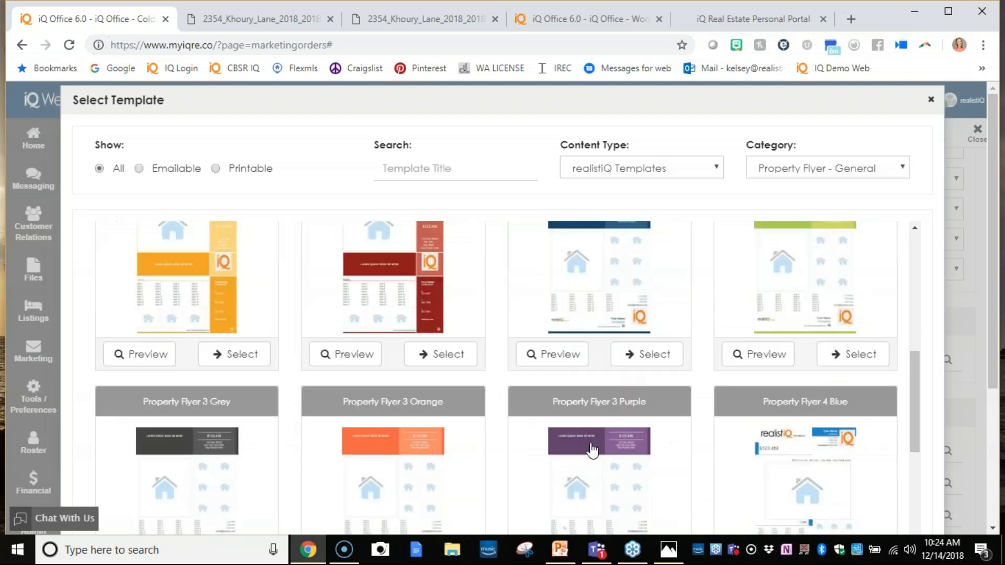
click(858, 352)
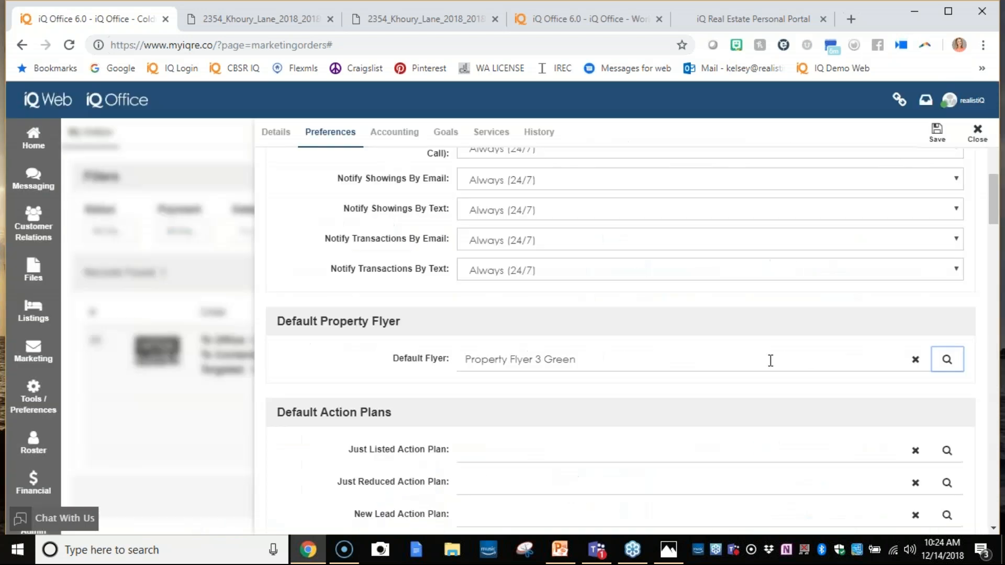
- Set the Just Listed action plan to New Listing Actions Required and the Just Reduced action plan to New Listing Resale
scroll(628, 424, down, 3)
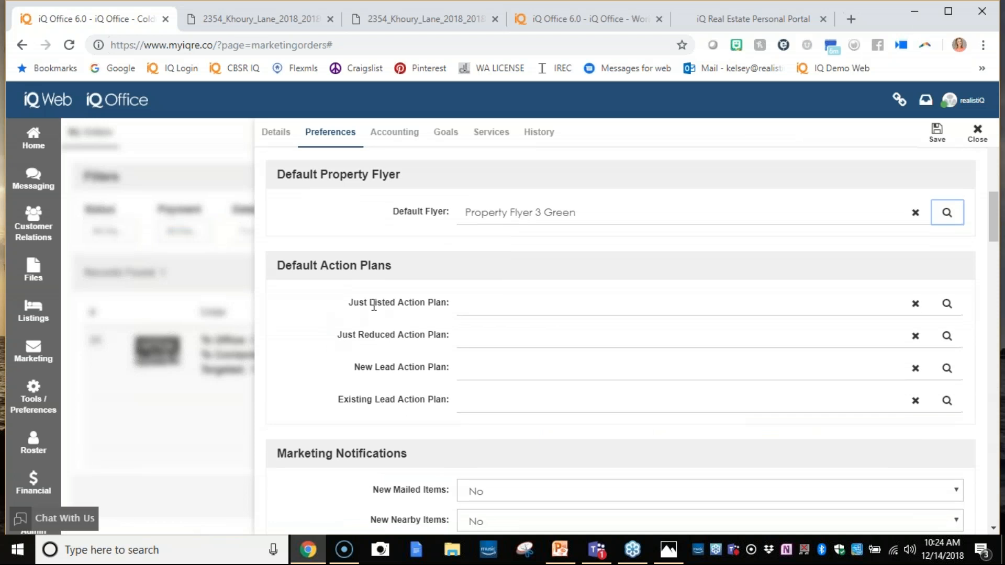
click(945, 305)
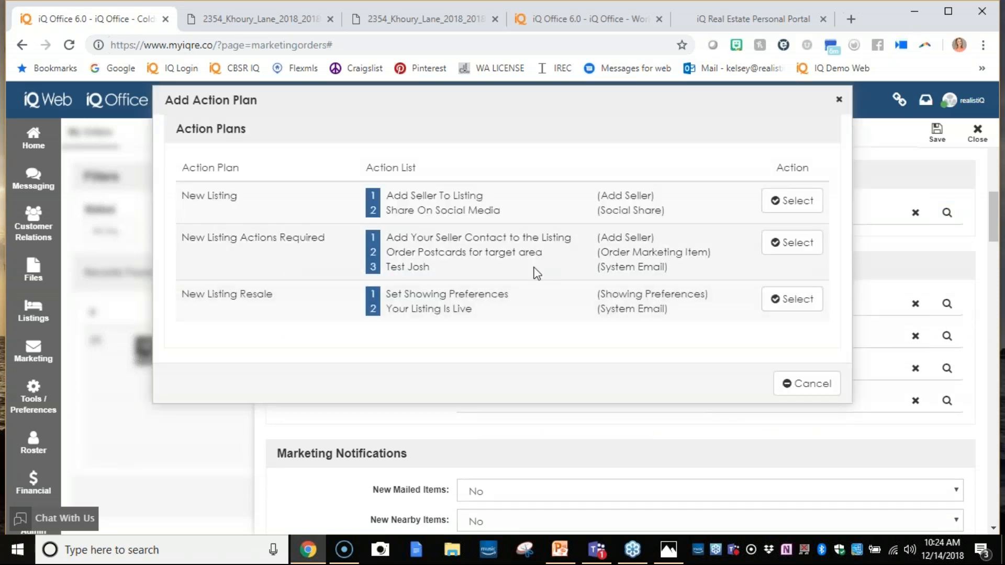
click(802, 248)
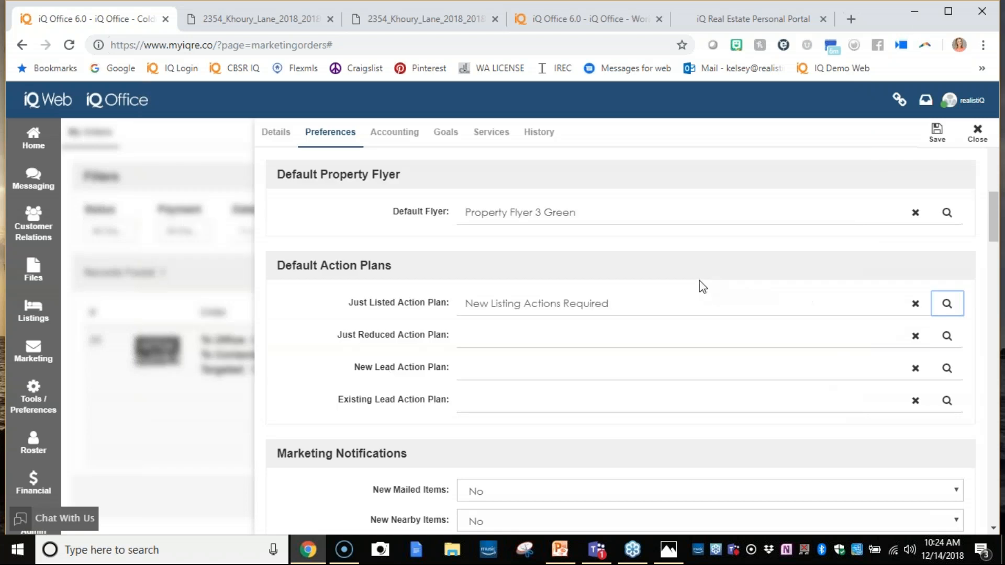
click(946, 335)
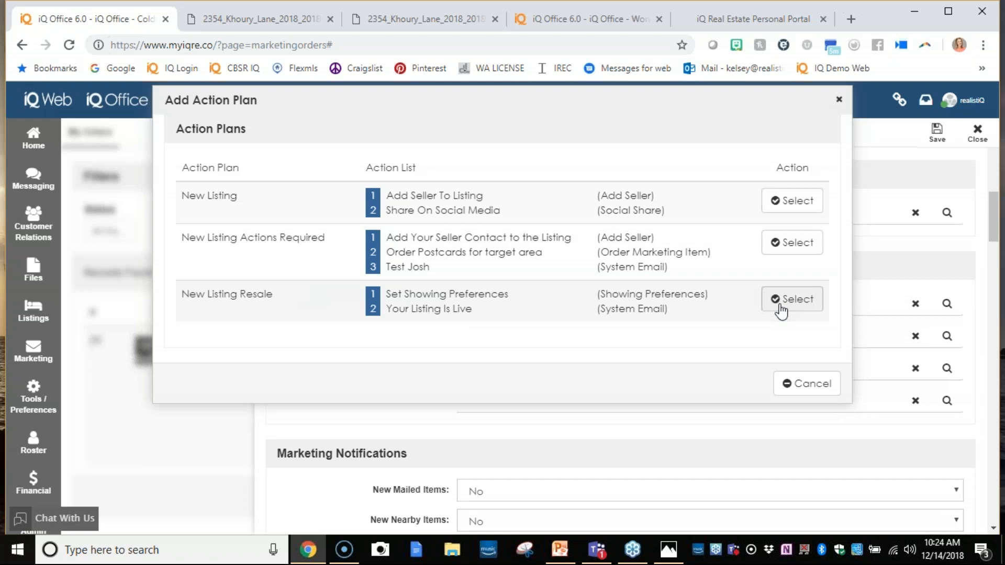
click(781, 302)
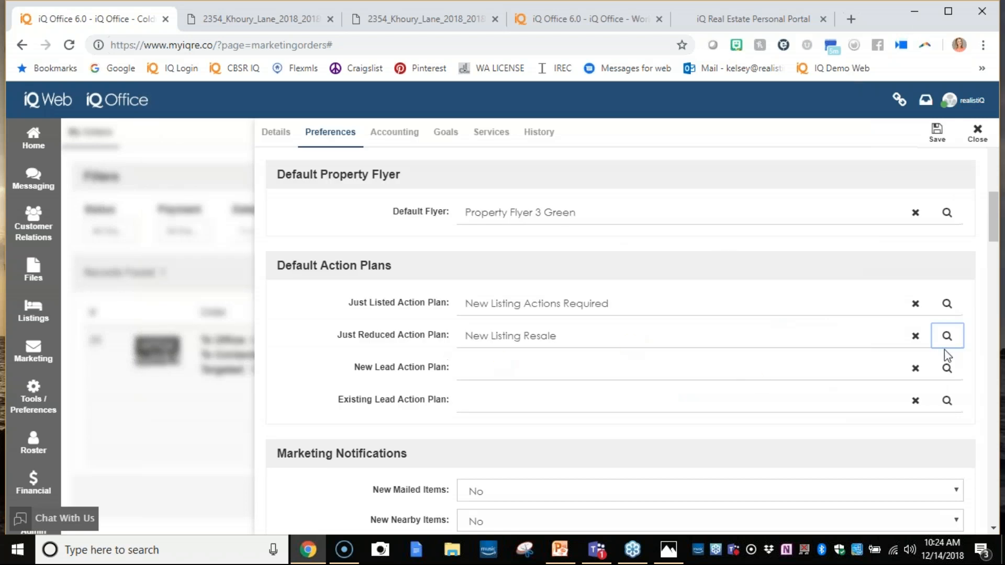
- Set the New Lead action plan to Buyer Survey and the Existing Lead action plan to NAME
click(946, 368)
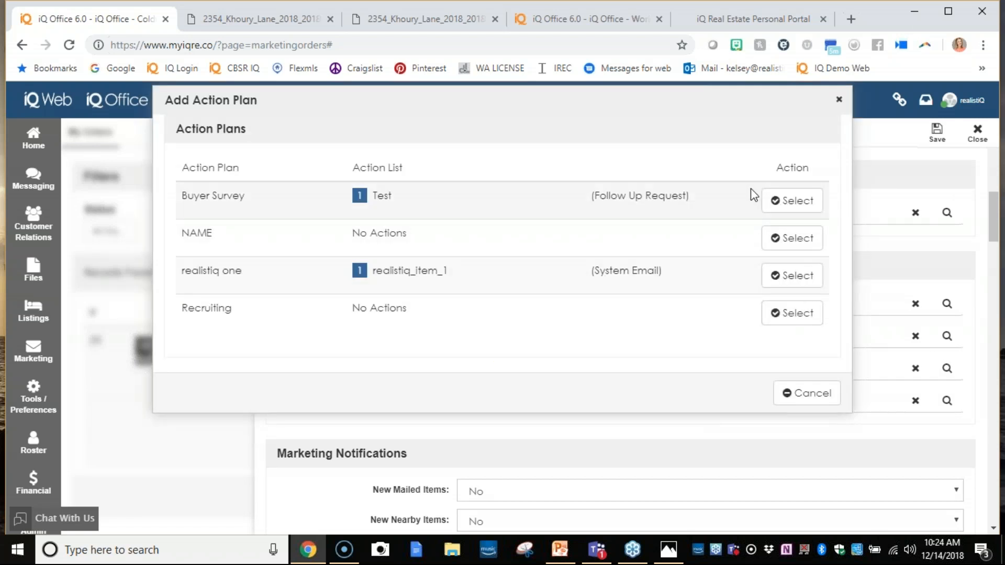
click(785, 200)
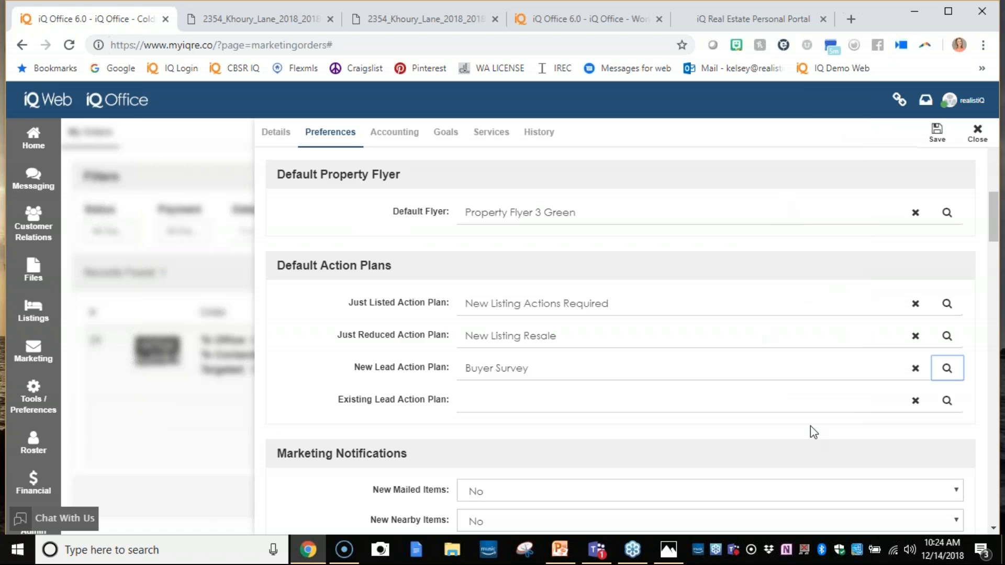
click(938, 407)
click(783, 238)
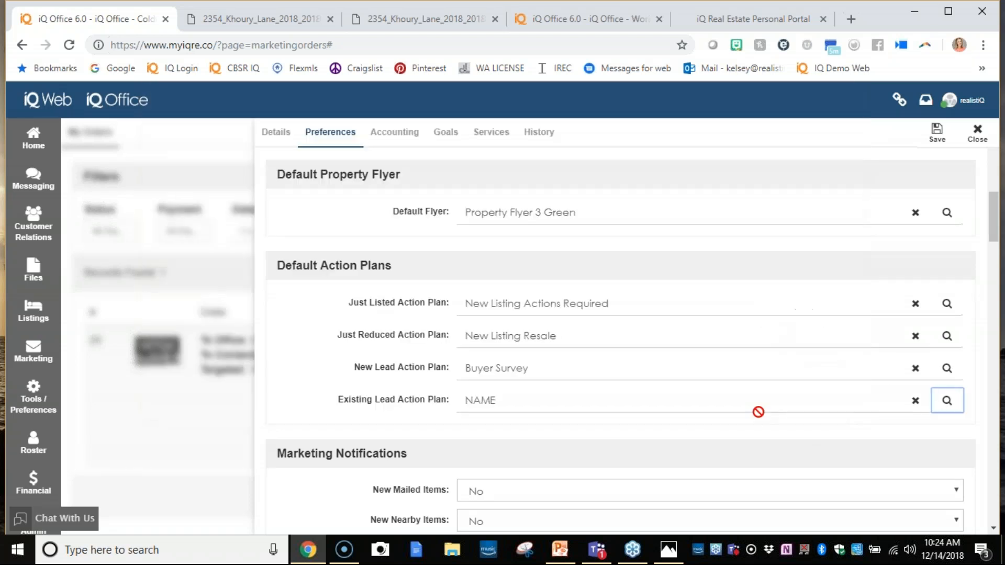
click(340, 235)
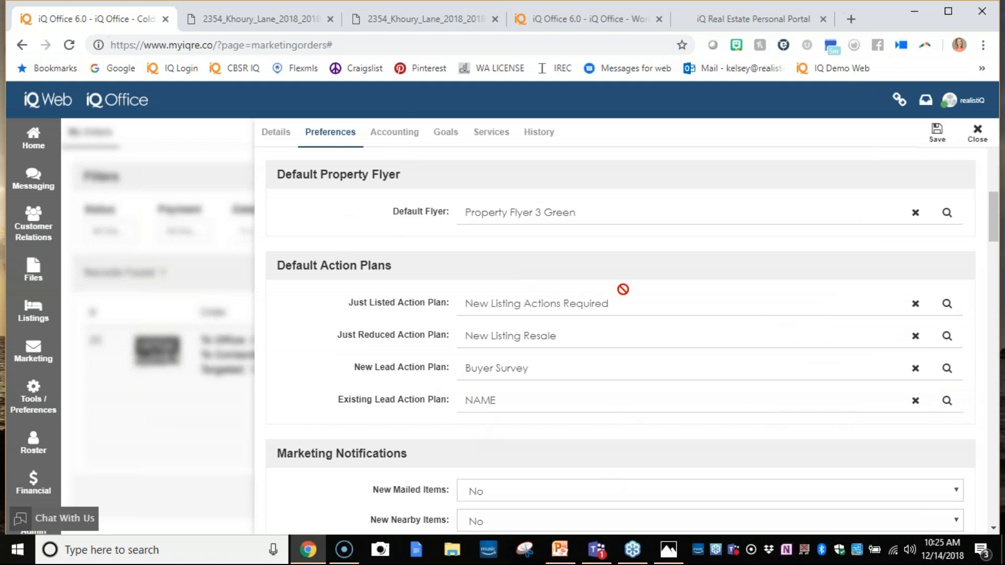
- Set the New Mailed Items marketing notification to Yes and close the account preferences
scroll(478, 393, down, 3)
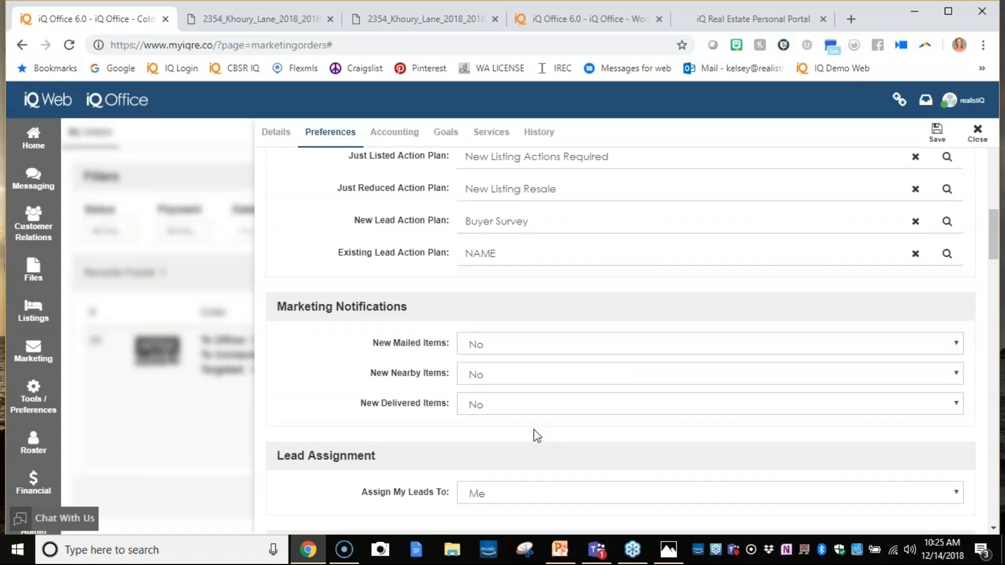
click(535, 343)
click(534, 359)
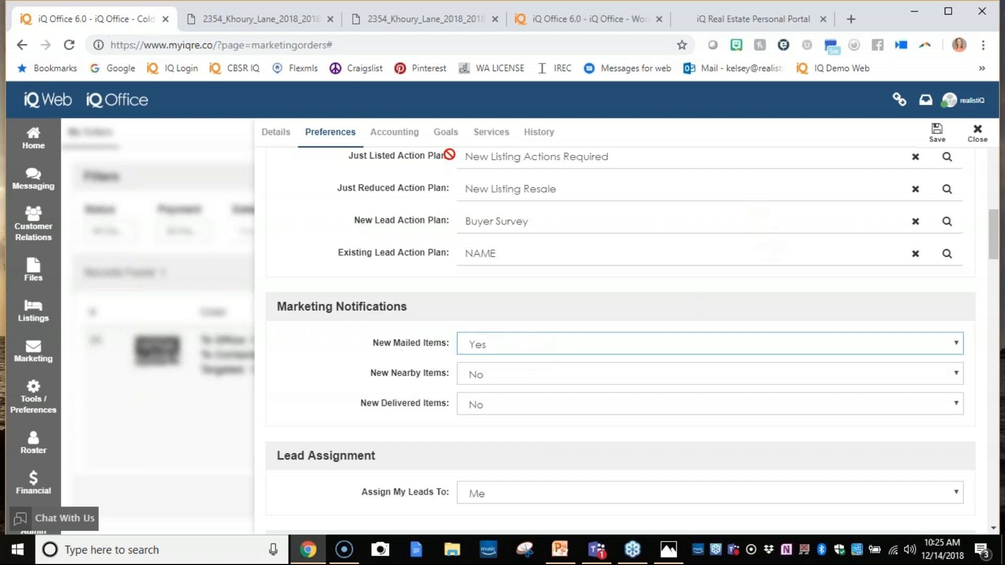
click(977, 133)
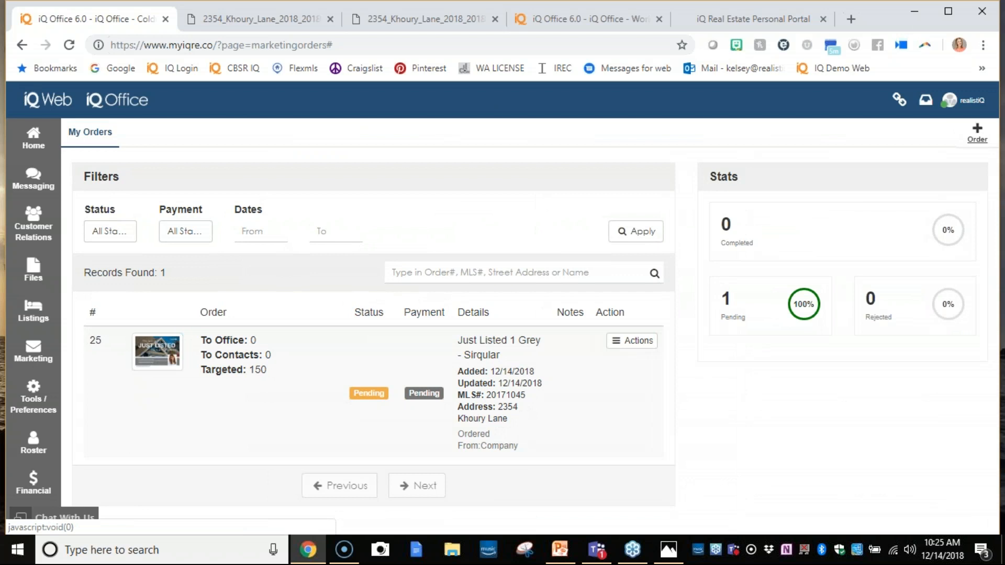
- Try to open the For Sale listings page and dismiss the message dialog
click(21, 350)
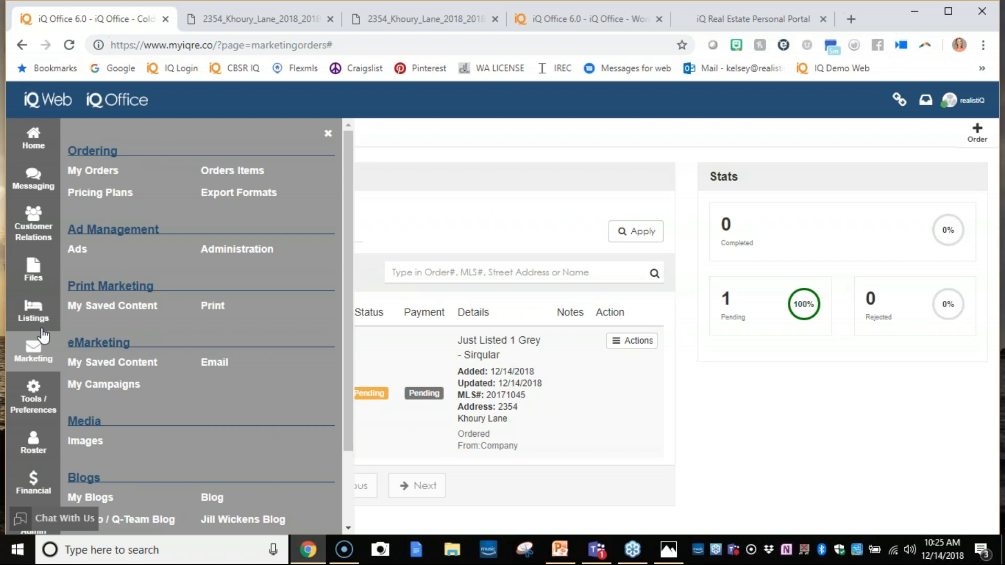
click(28, 308)
click(73, 170)
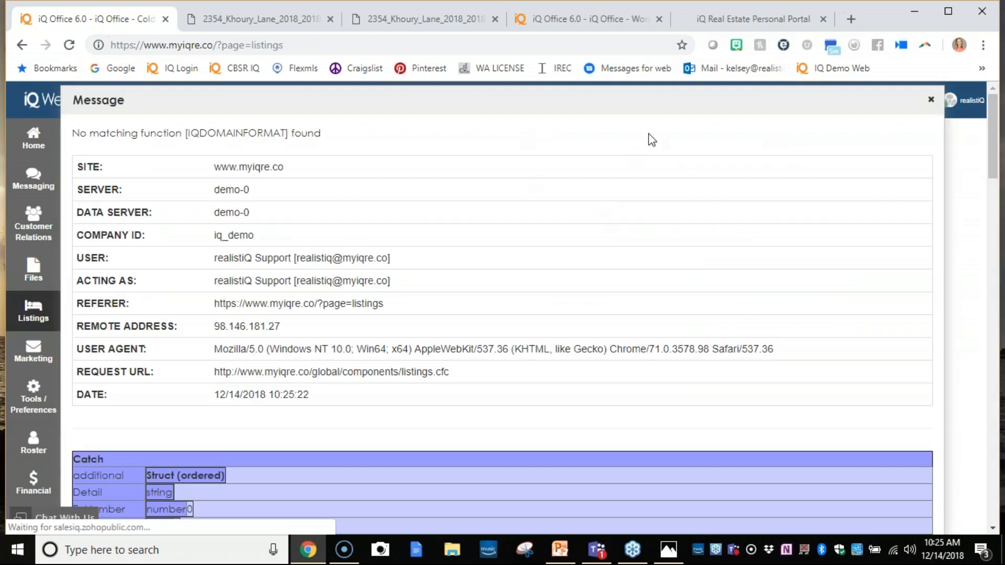
click(931, 101)
- Switch to the other iQ Office site's listings and share the $6,495,000 land listing's details page on Facebook
click(254, 15)
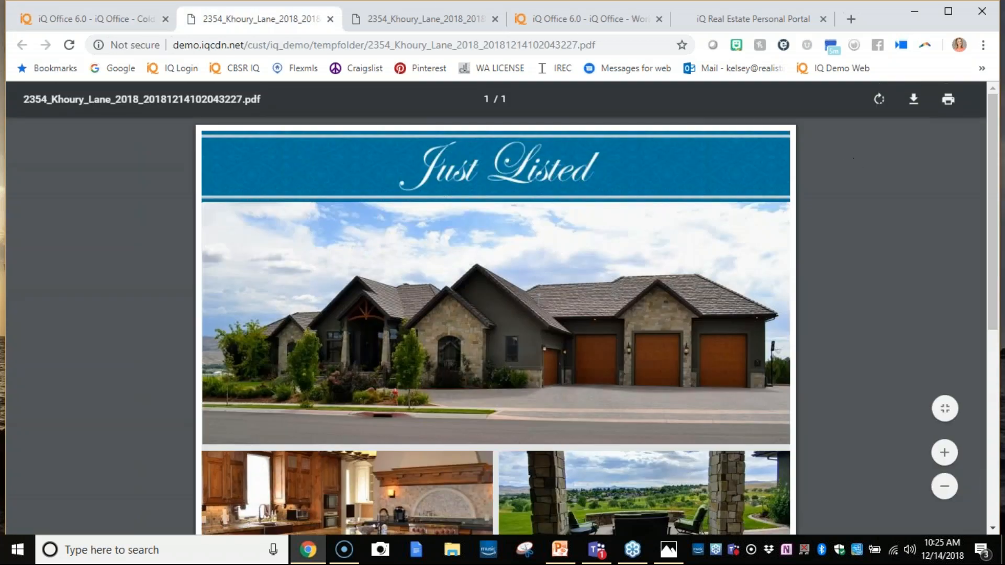
click(549, 7)
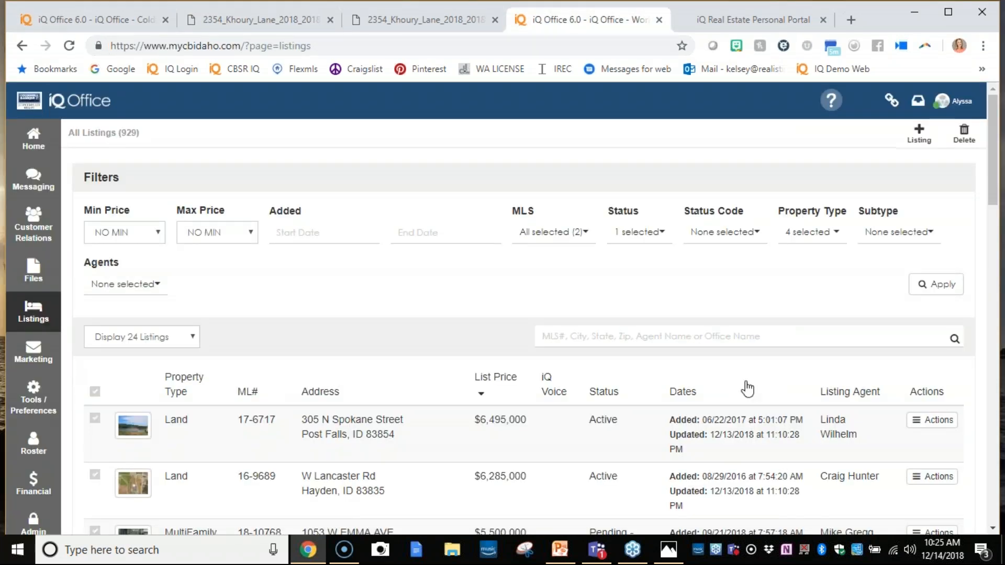
click(932, 420)
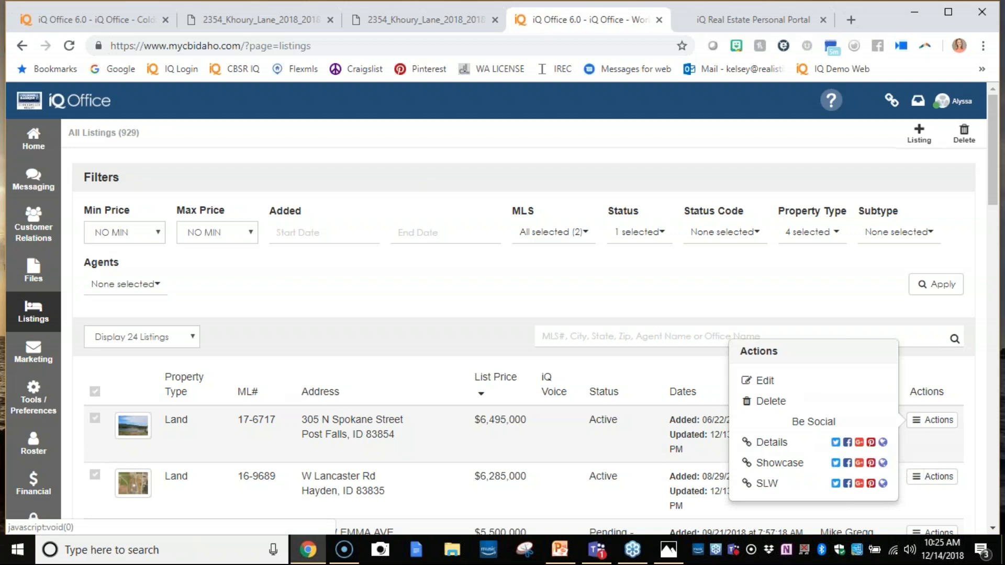
click(848, 442)
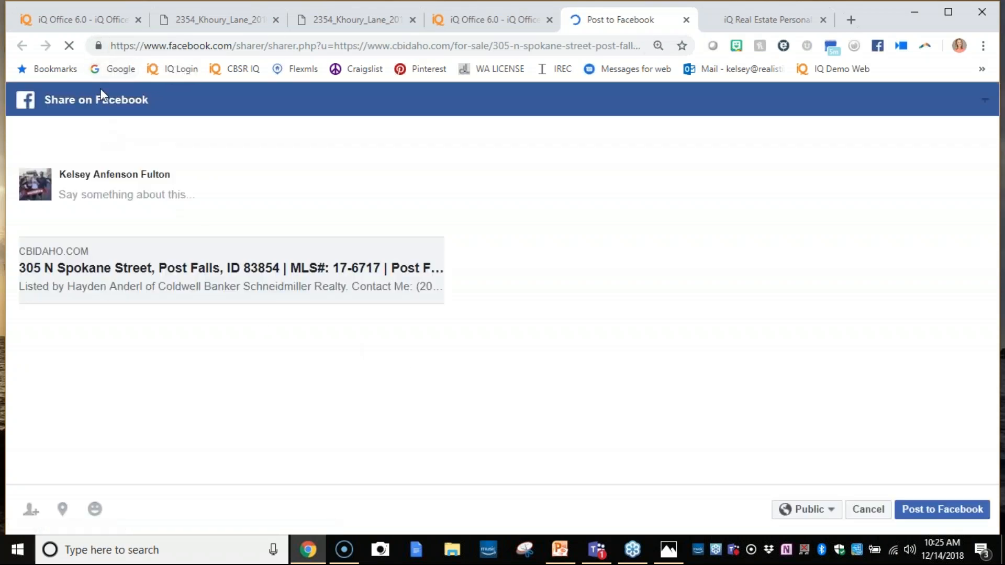
- Set the Facebook post to be shared on a managed page and choose the agent's page
click(119, 142)
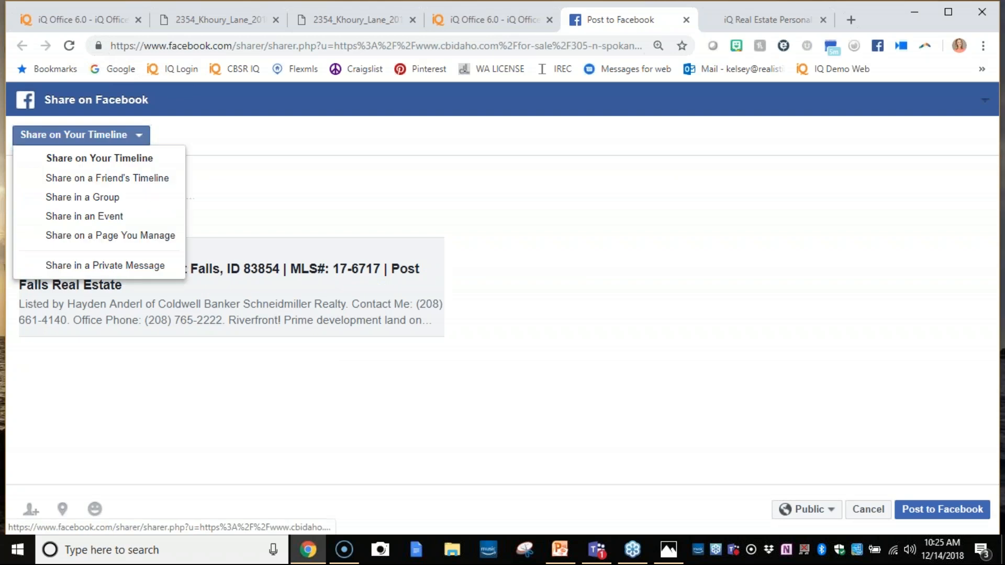
click(120, 235)
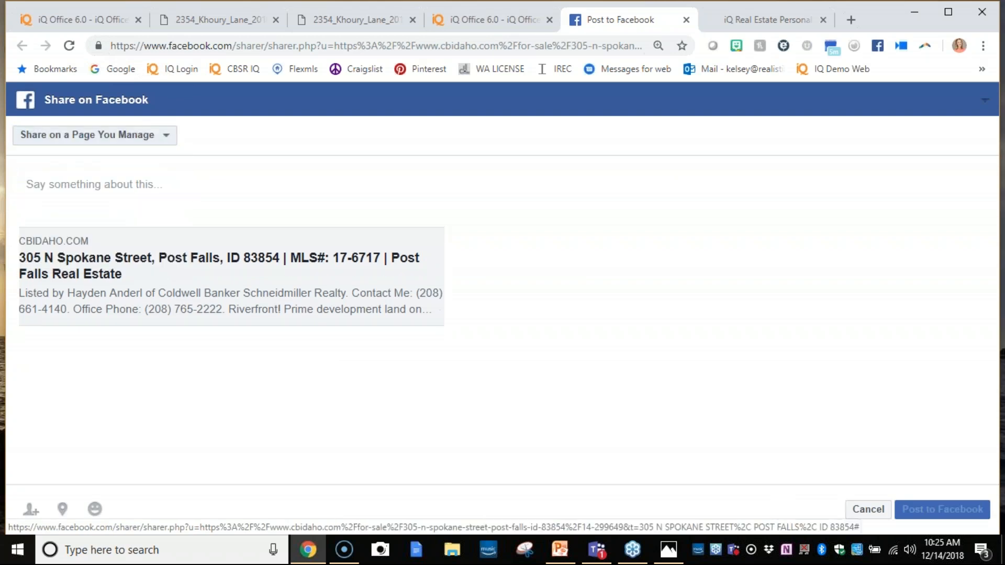
click(118, 172)
click(126, 216)
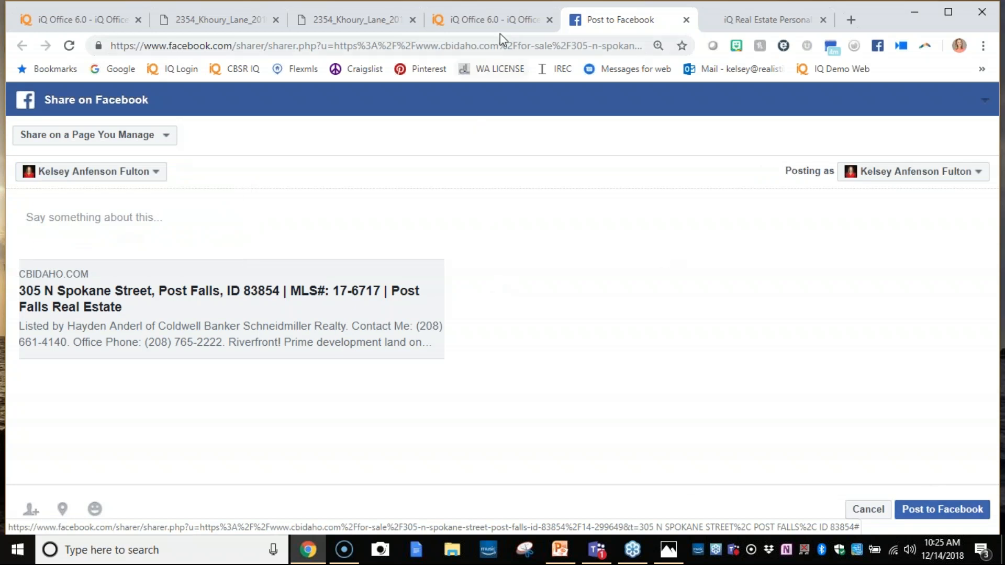
- Return to the demo iQ Office site and open the scheduled Open Houses list to review the existing entry
click(493, 15)
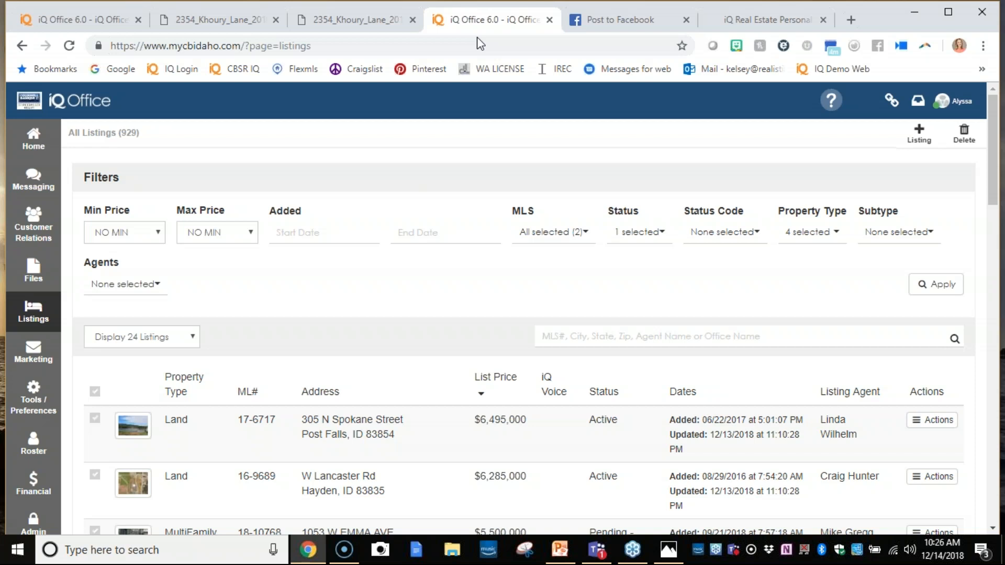
click(989, 47)
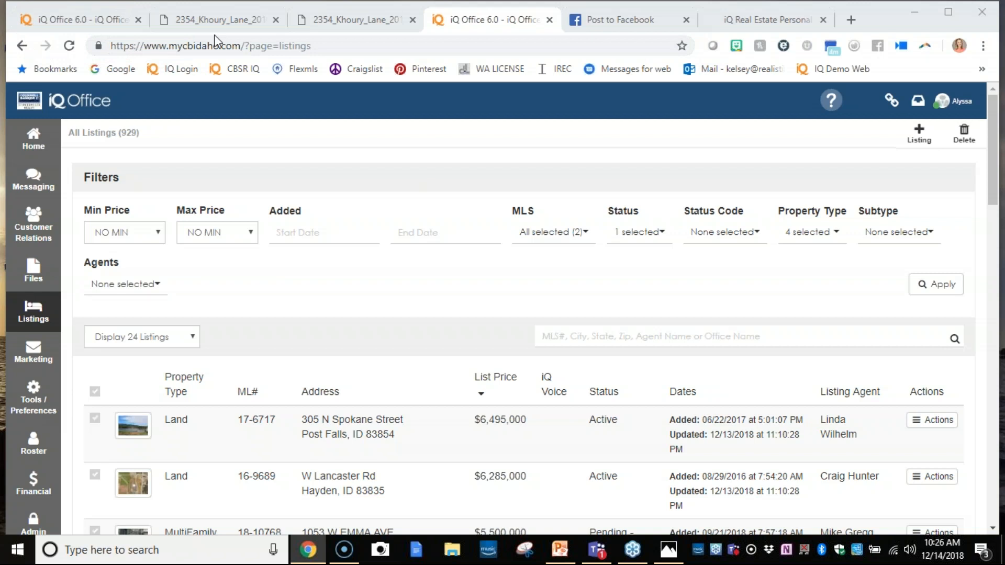
click(125, 23)
click(40, 311)
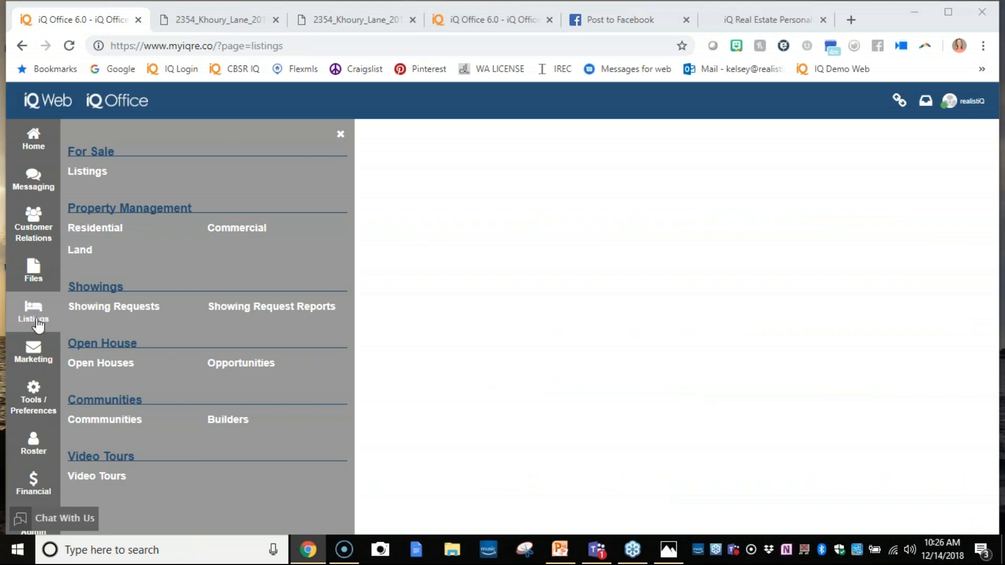
click(94, 369)
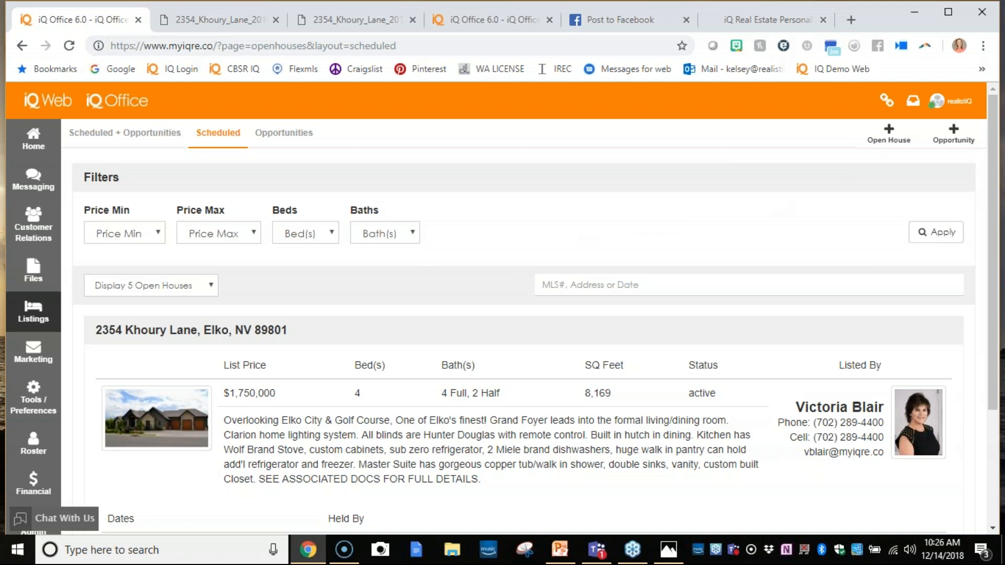
scroll(756, 215, down, 3)
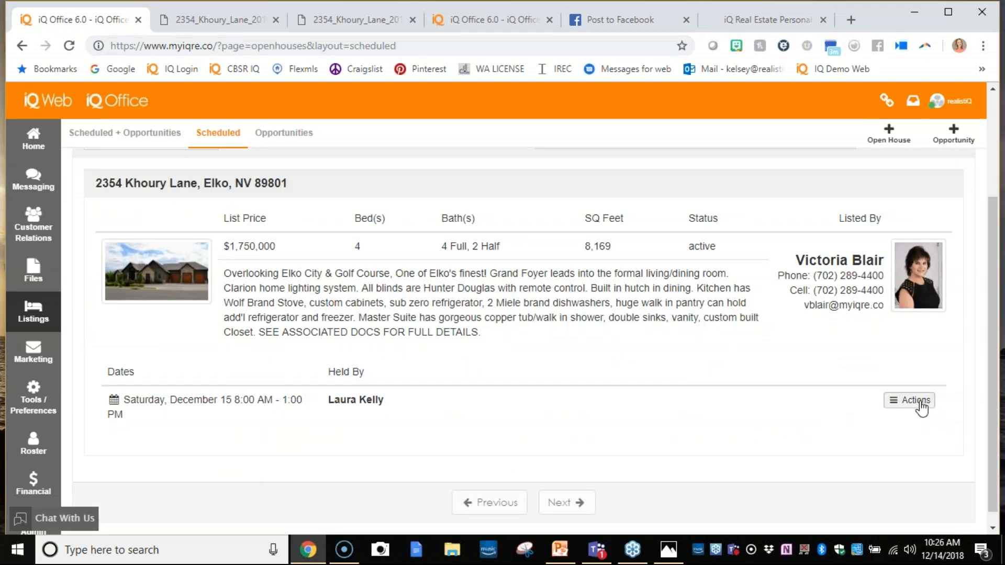
- Create a new open house for the $695,000 active listing and choose the agent who holds it
click(889, 135)
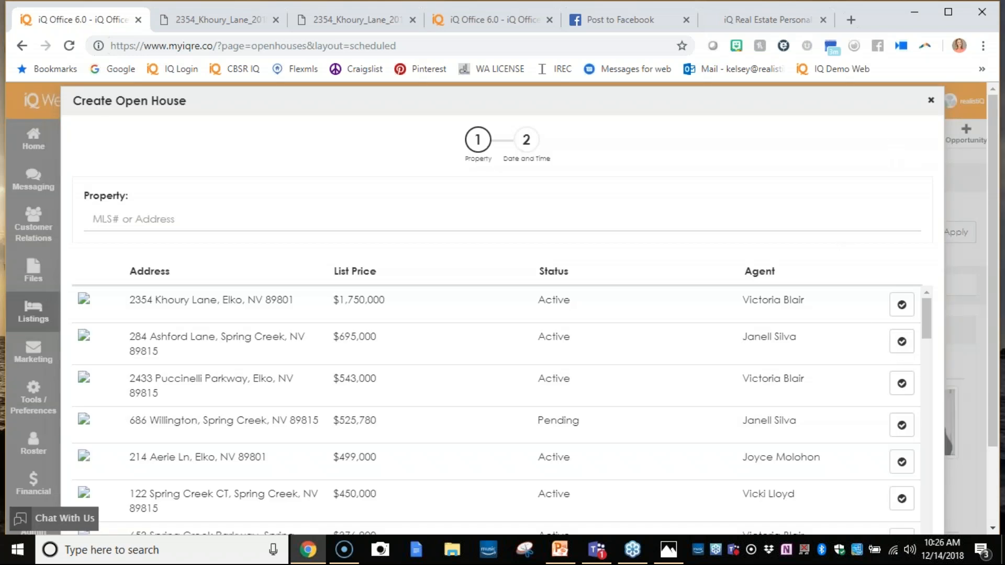
click(902, 341)
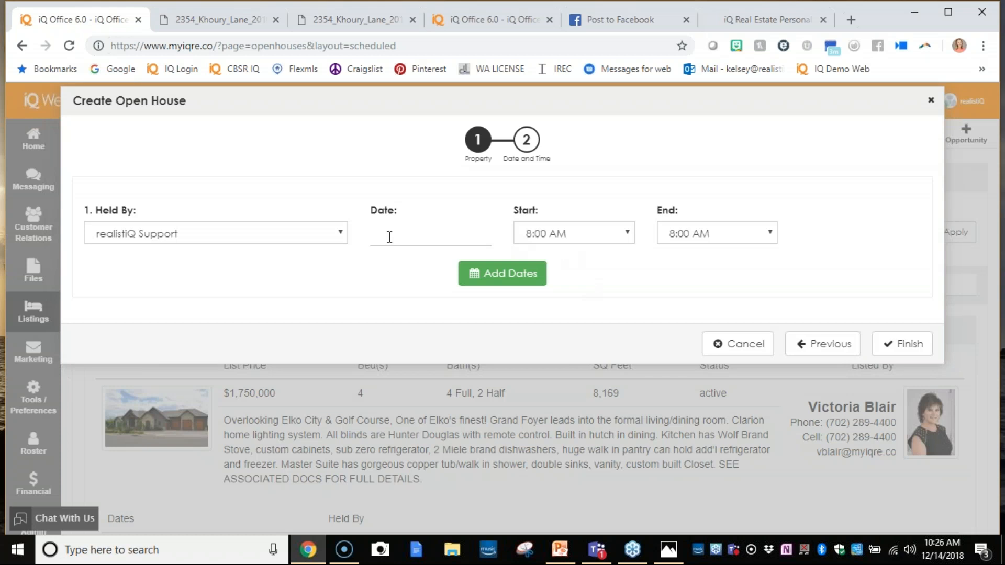
click(340, 244)
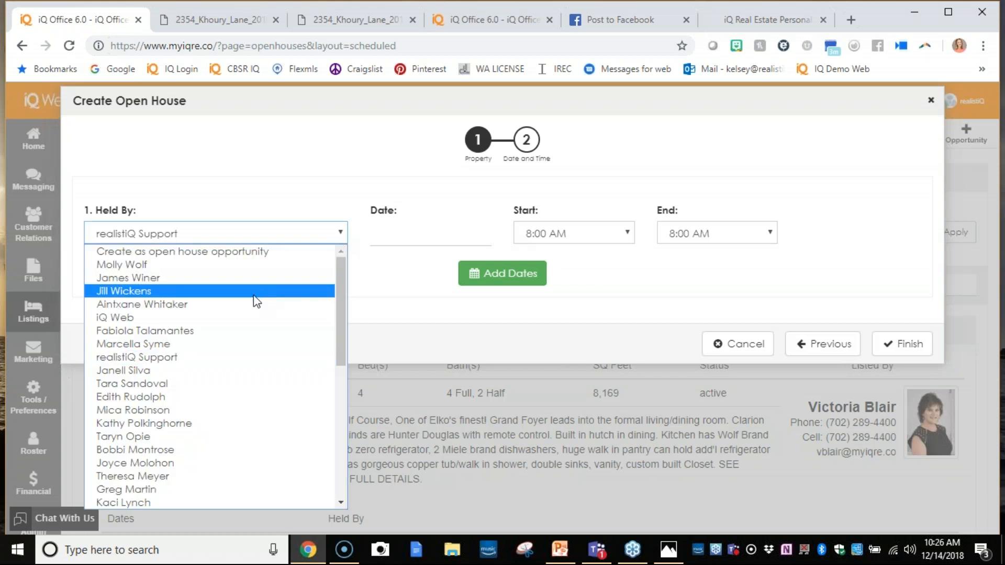
scroll(247, 327, down, 5)
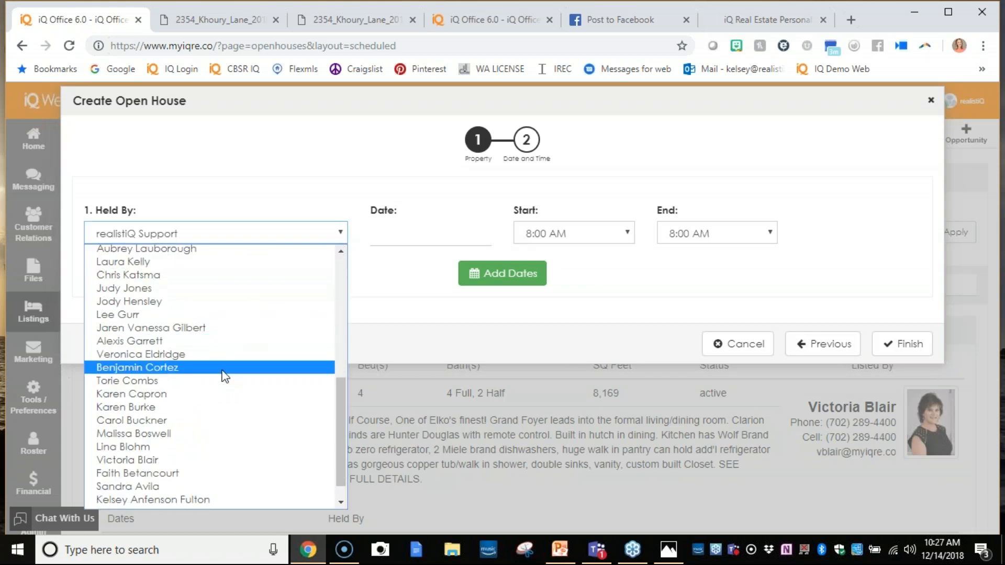
click(213, 500)
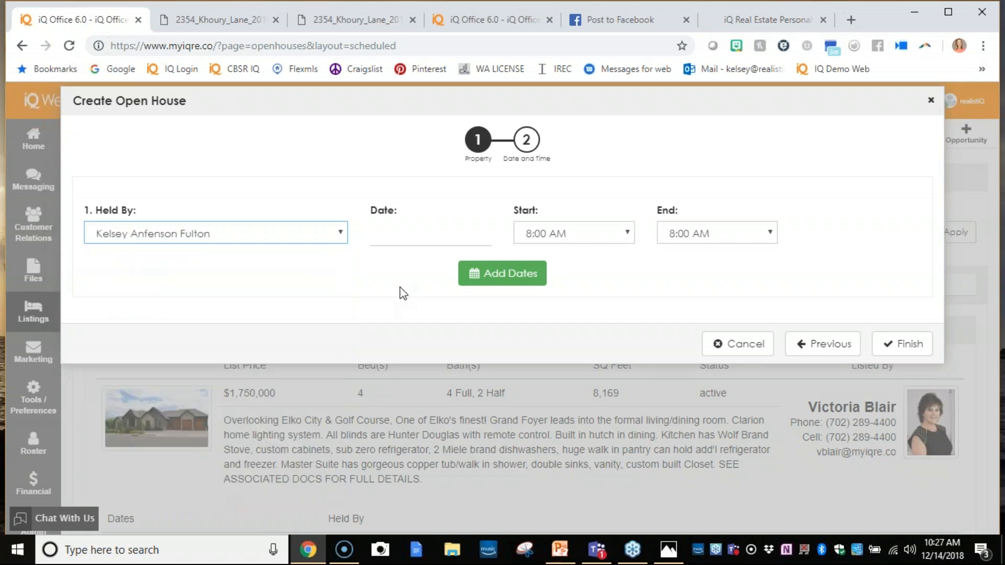
- Schedule the open house for 12/15/2018 from 10:00 AM to 2:00 PM and finish creating it
click(468, 231)
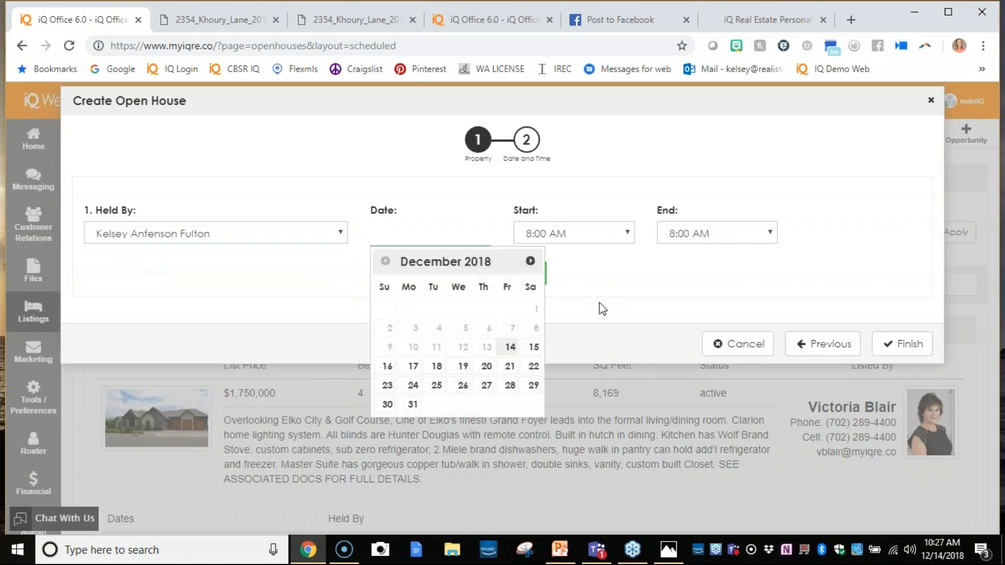
click(533, 348)
click(609, 231)
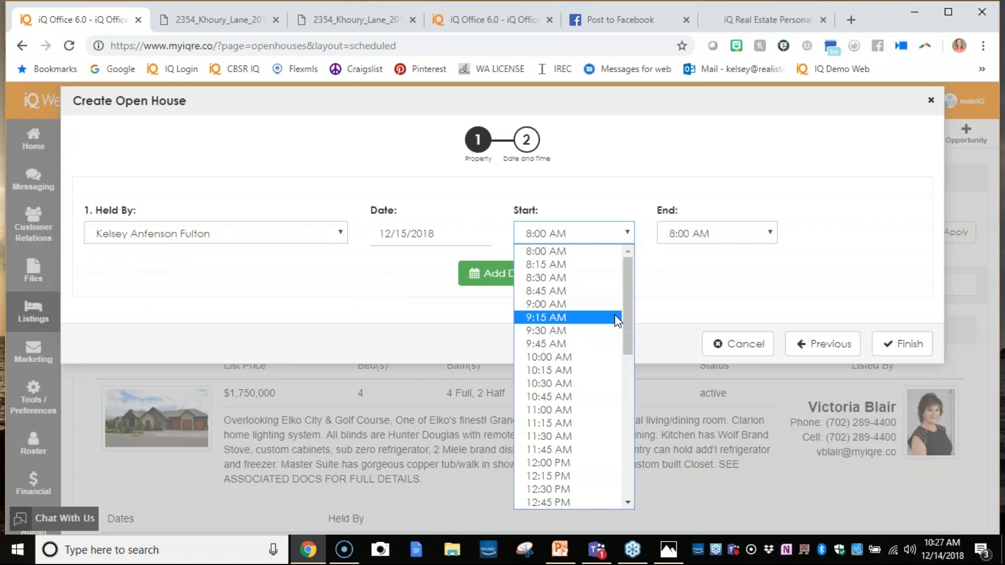
click(606, 361)
click(708, 238)
scroll(680, 395, down, 2)
scroll(678, 396, down, 1)
click(685, 421)
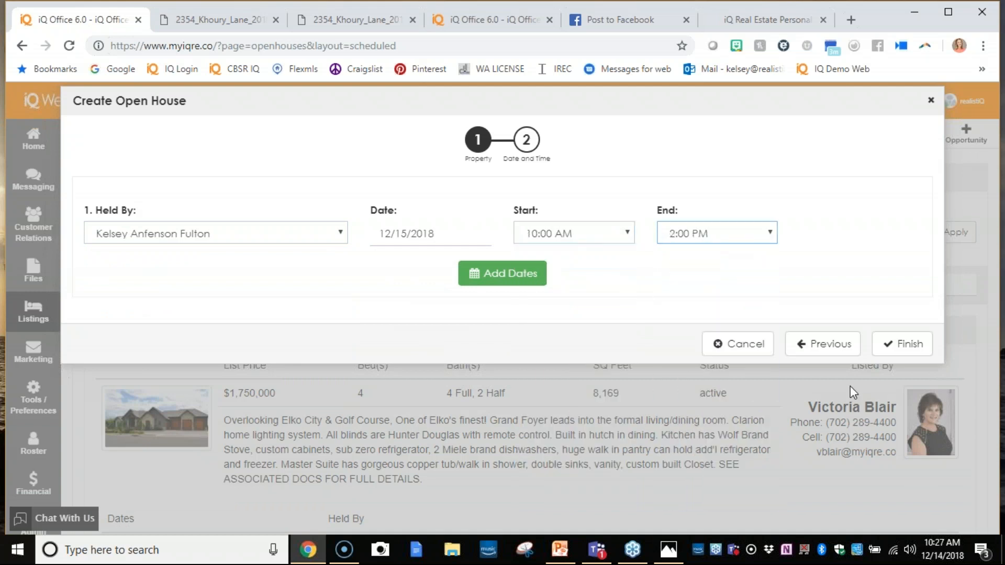
click(893, 343)
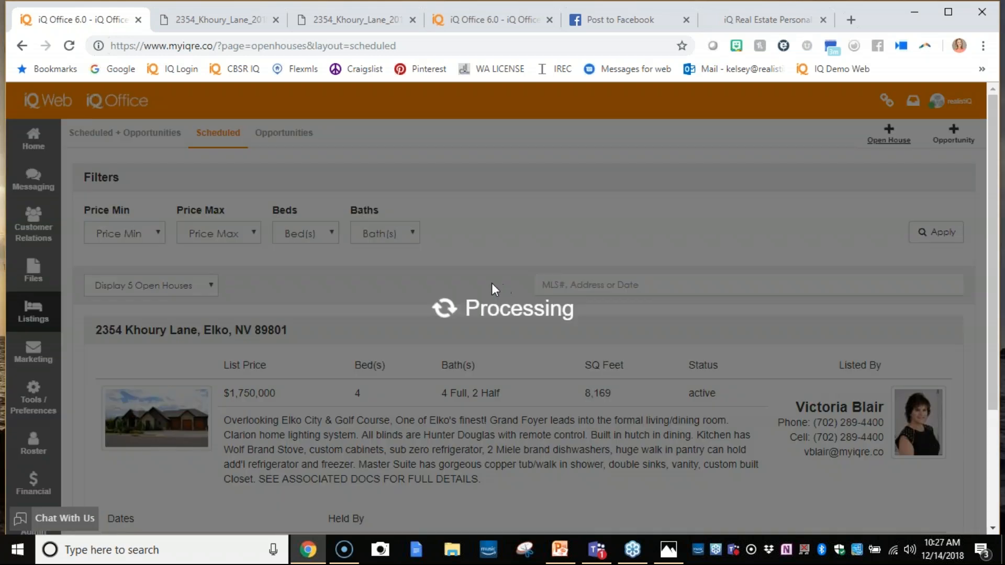
- Open the visitor Sign In Page for the $695,000 listing's scheduled open house
scroll(469, 303, down, 4)
scroll(486, 300, down, 4)
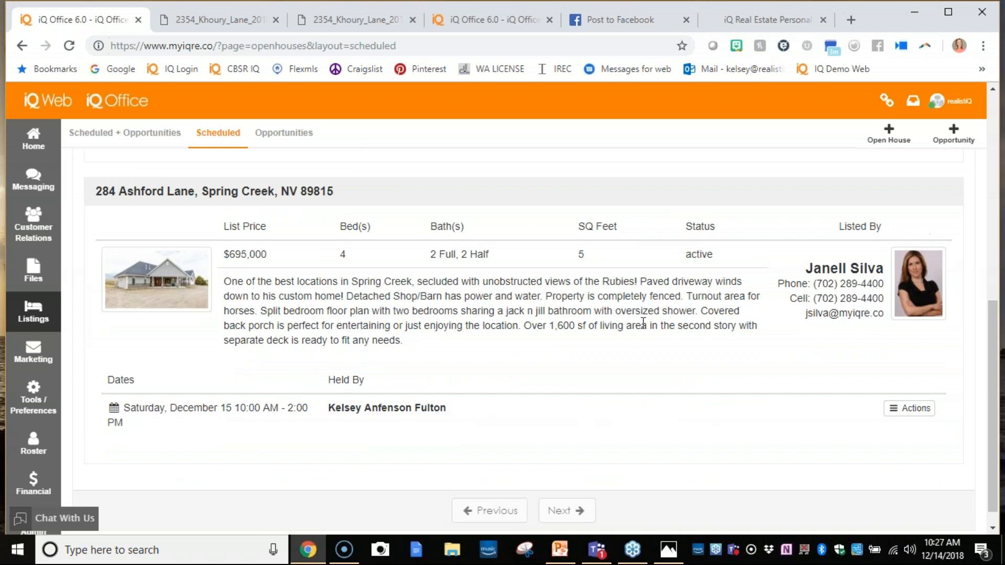
click(916, 409)
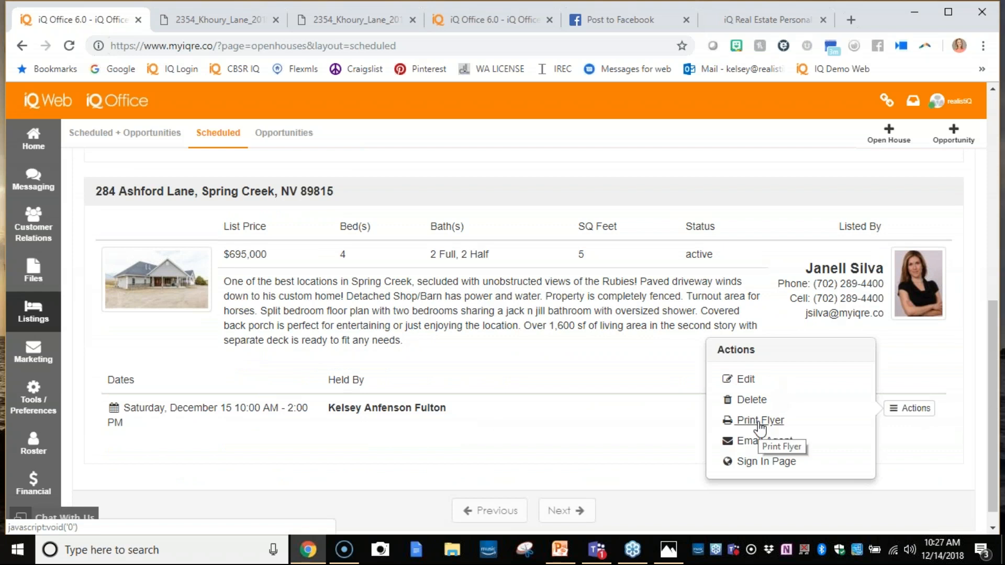
click(757, 463)
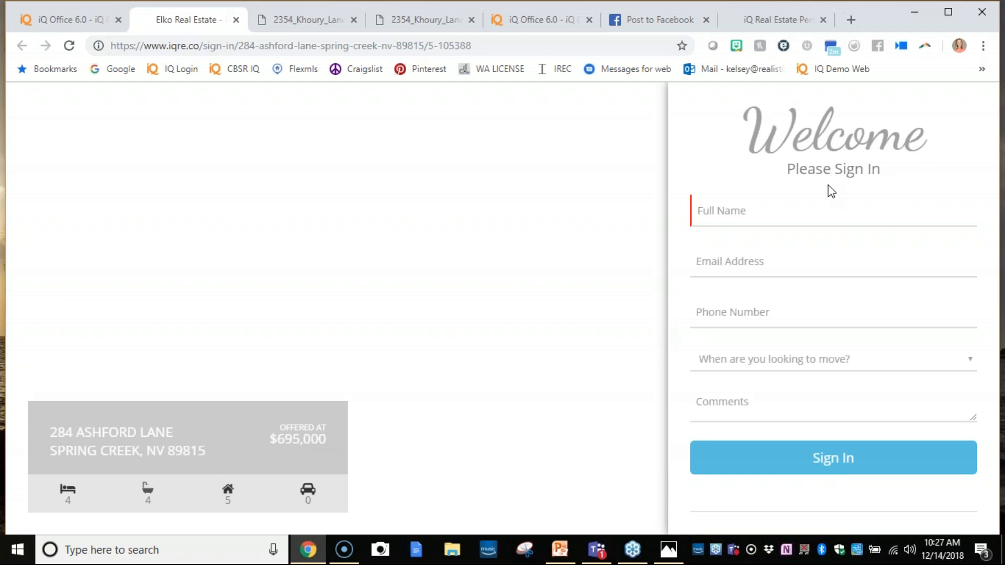
- Fill in the visitor's full name, email address and phone number on the open house sign-in form
click(829, 207)
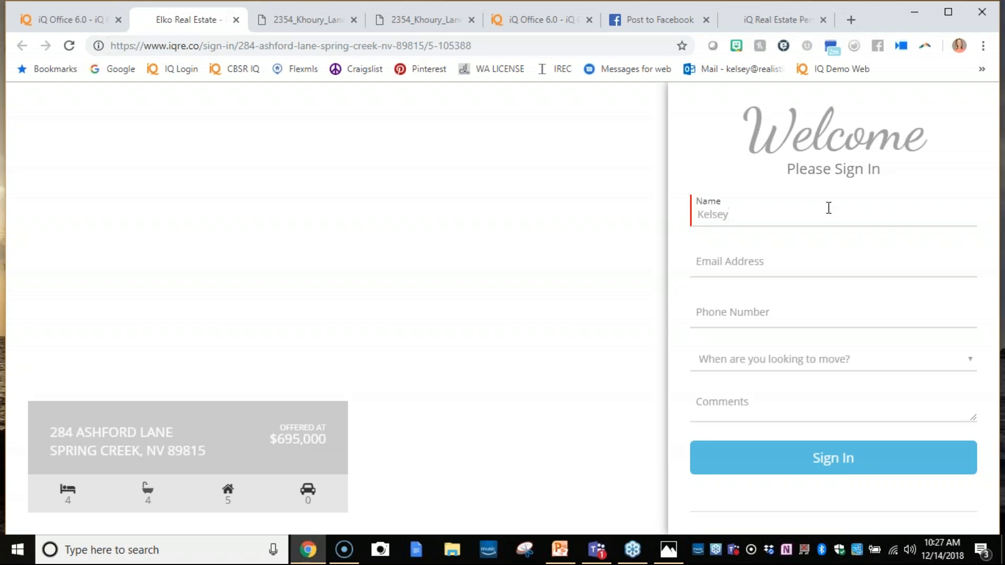
key(Tab)
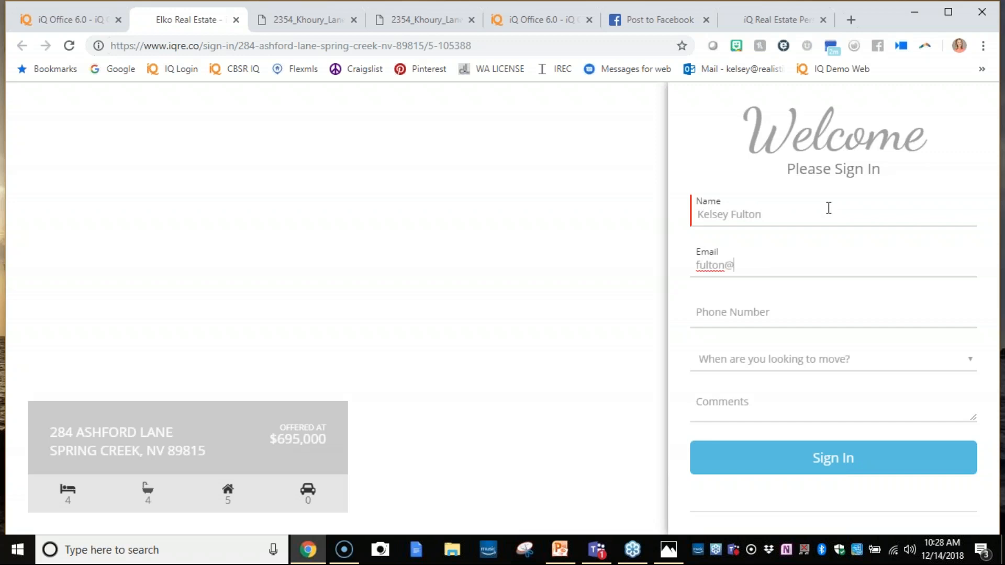
key(Tab)
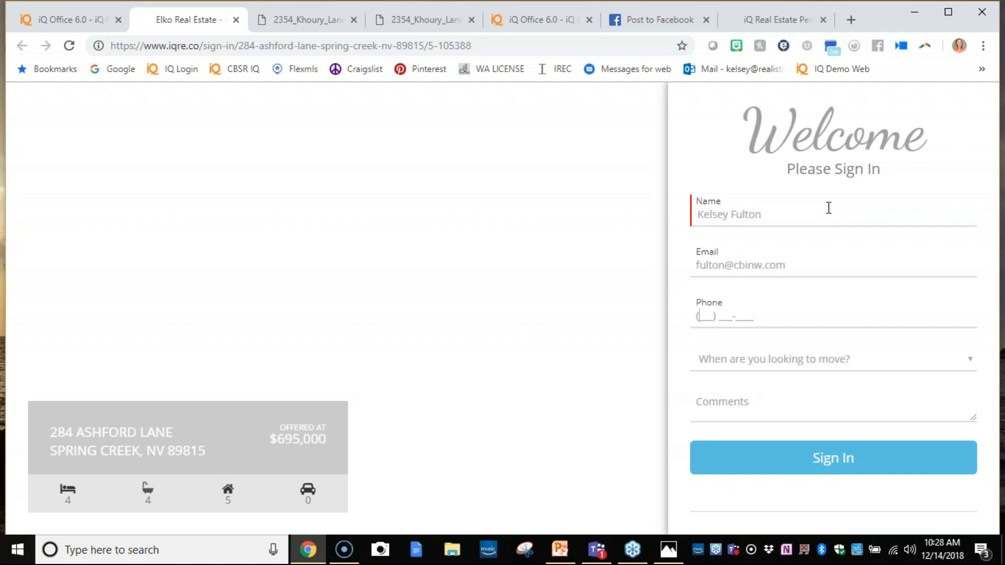
- Set the moving timeframe to "Not looking to move" and enter the comment "Have an agent named xyz realtor"
click(841, 360)
click(824, 468)
click(806, 406)
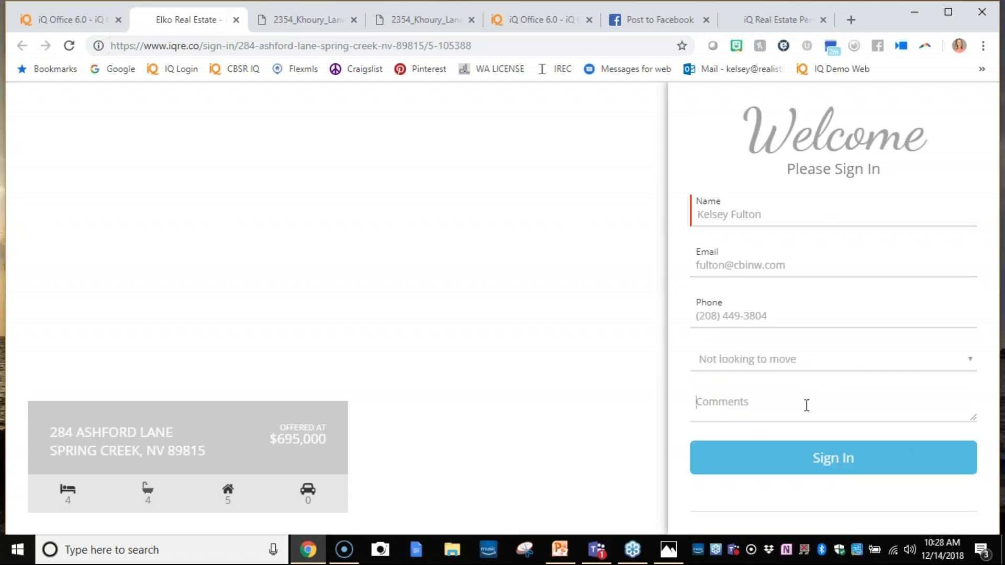
text(Hv)
key(BackSpace)
key(BackSpace)
text(Have an agen)
text(t,)
key(BackSpace)
key(BackSpace)
text(named xyz real)
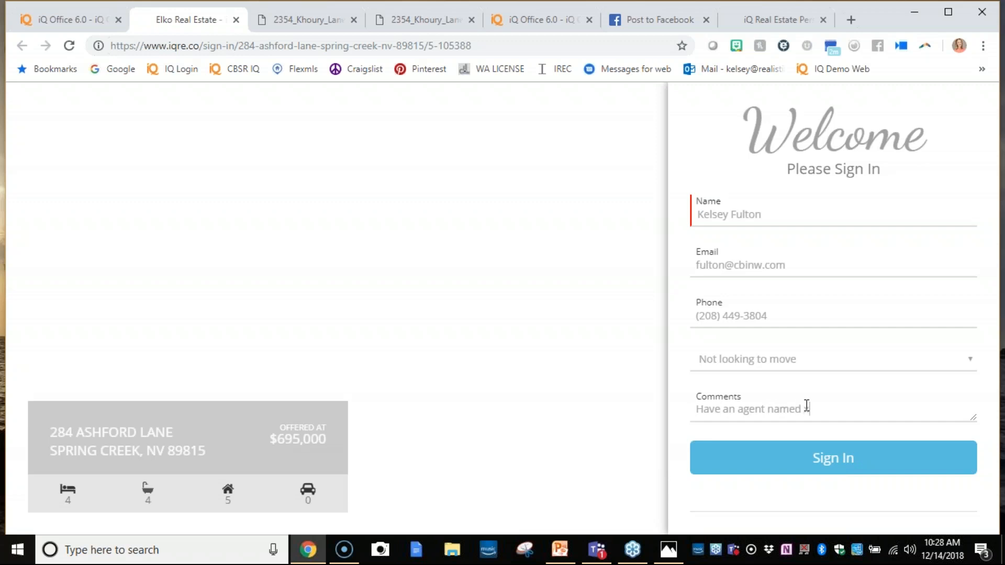
text(tor)
drag(893, 406, 801, 421)
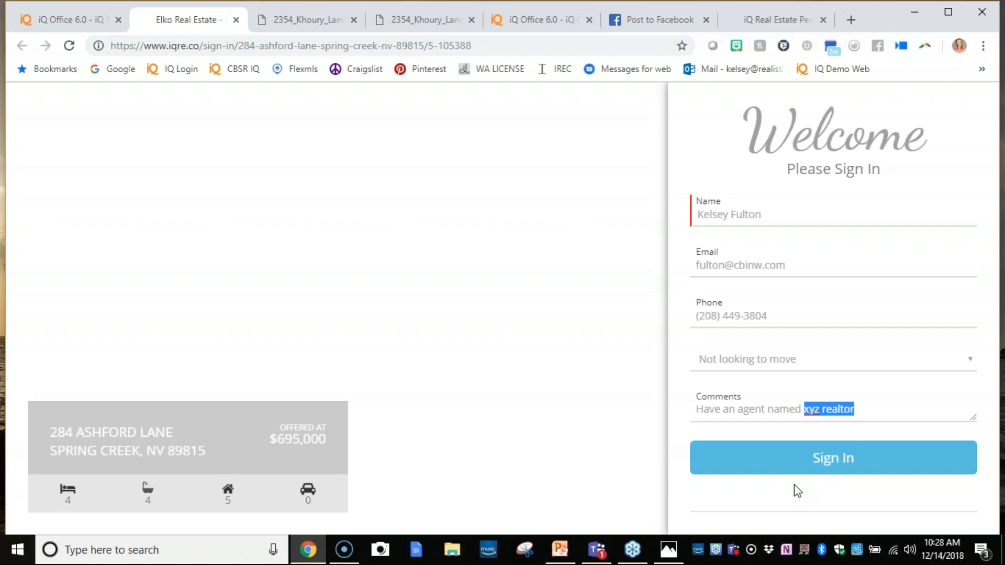
- Submit the visitor's sign-in, send them the property by text and email, and finish back at a blank form
click(798, 459)
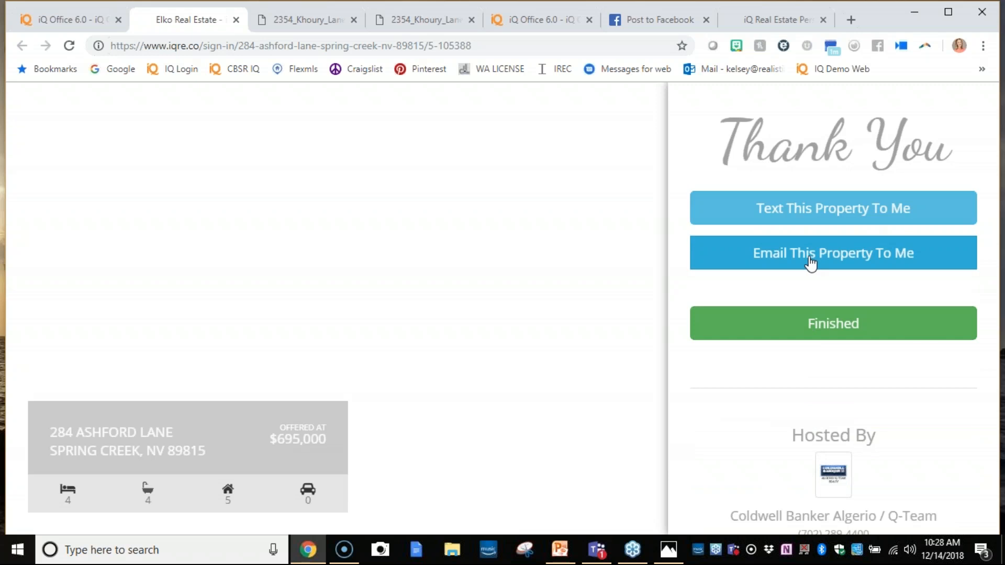
click(833, 207)
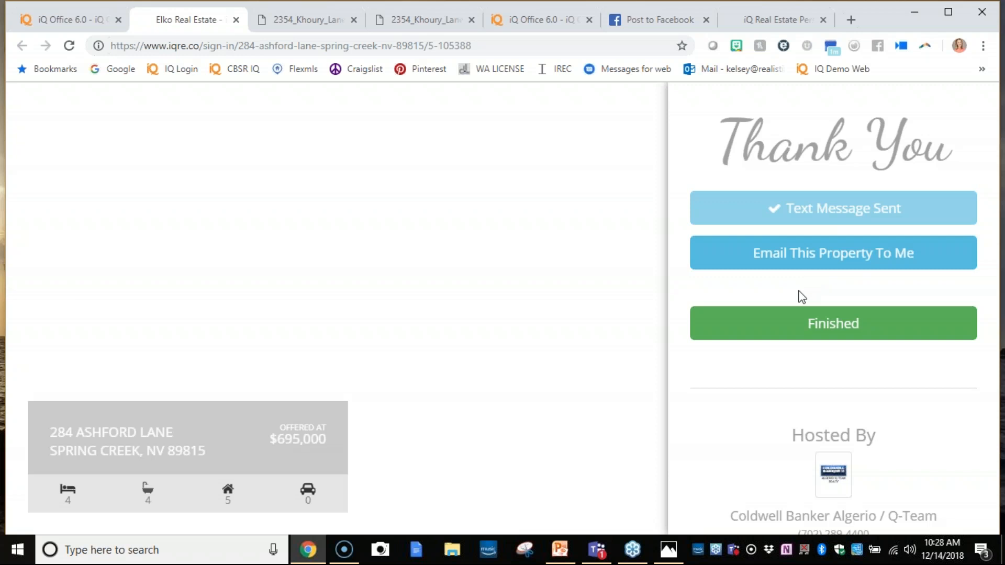
click(801, 259)
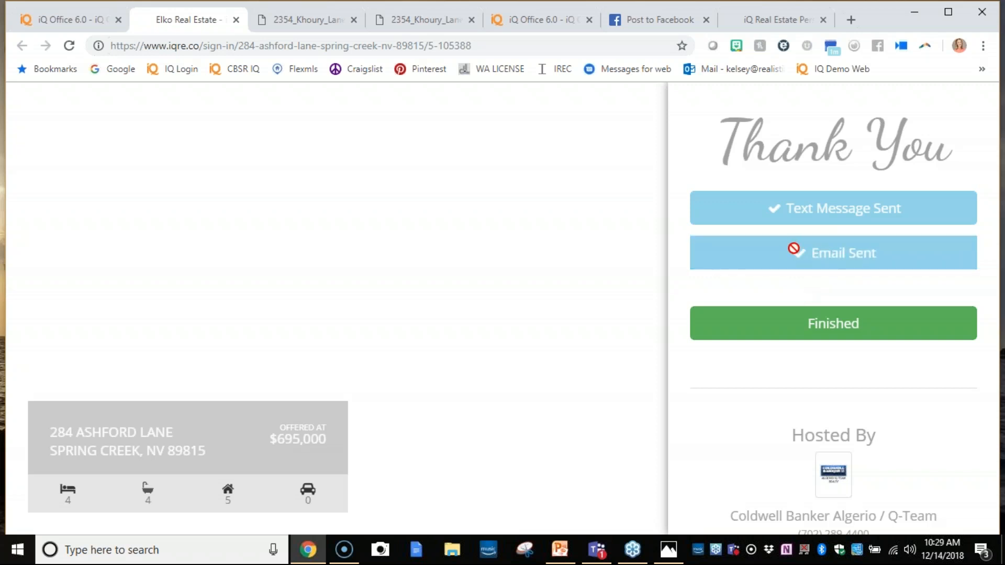
click(817, 328)
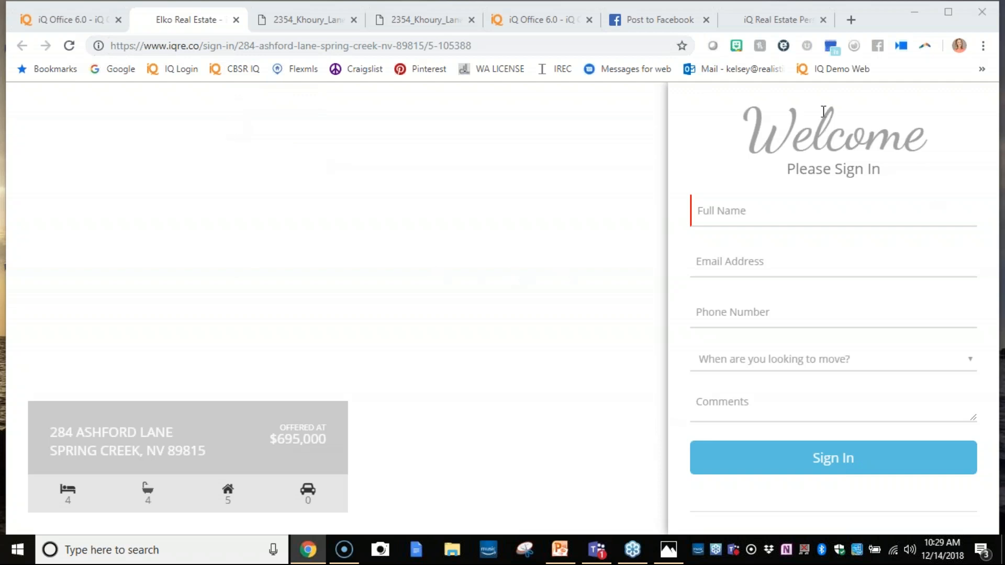
click(69, 45)
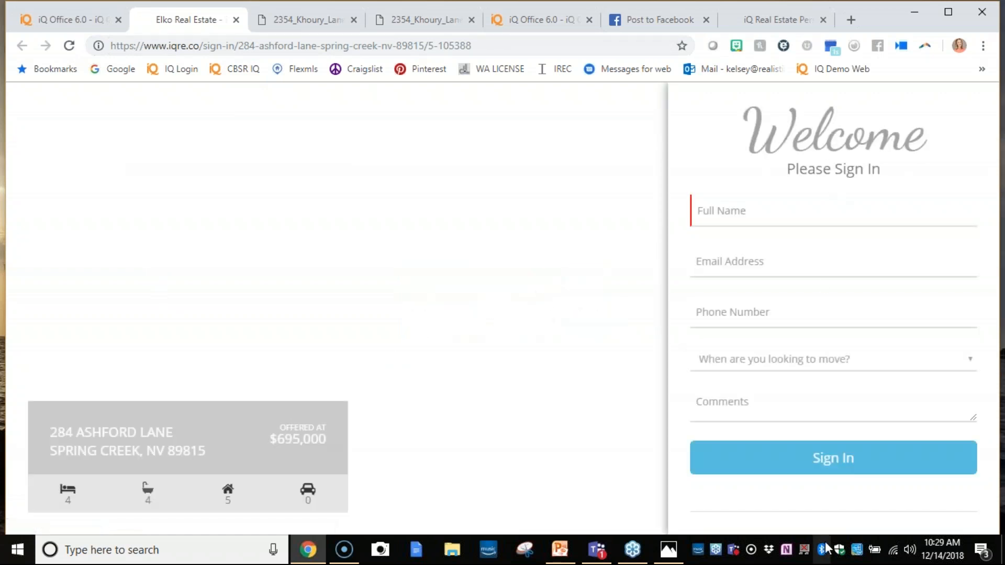
- Return to the scheduled open houses list in the demo iQ Office site
click(100, 8)
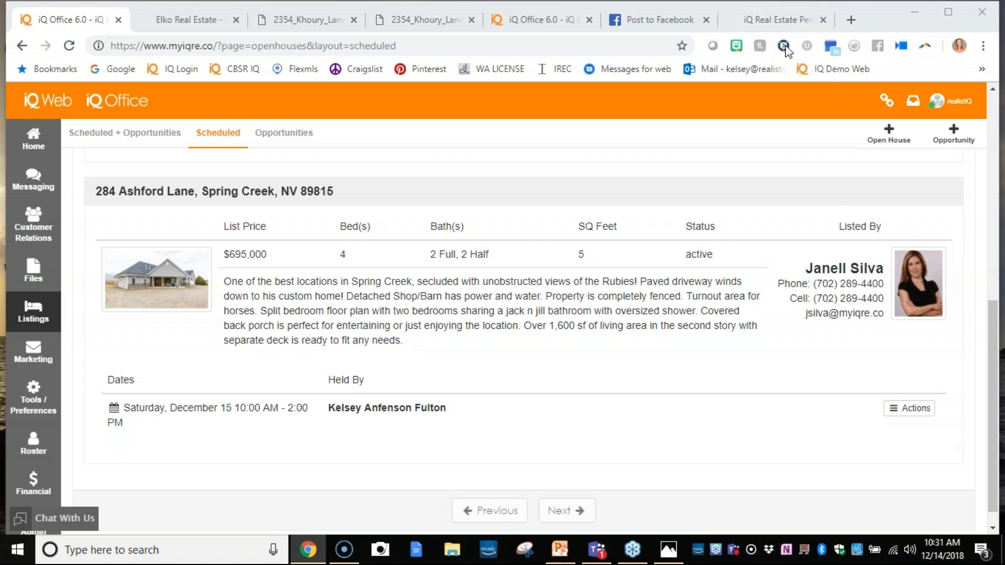
click(998, 42)
click(861, 24)
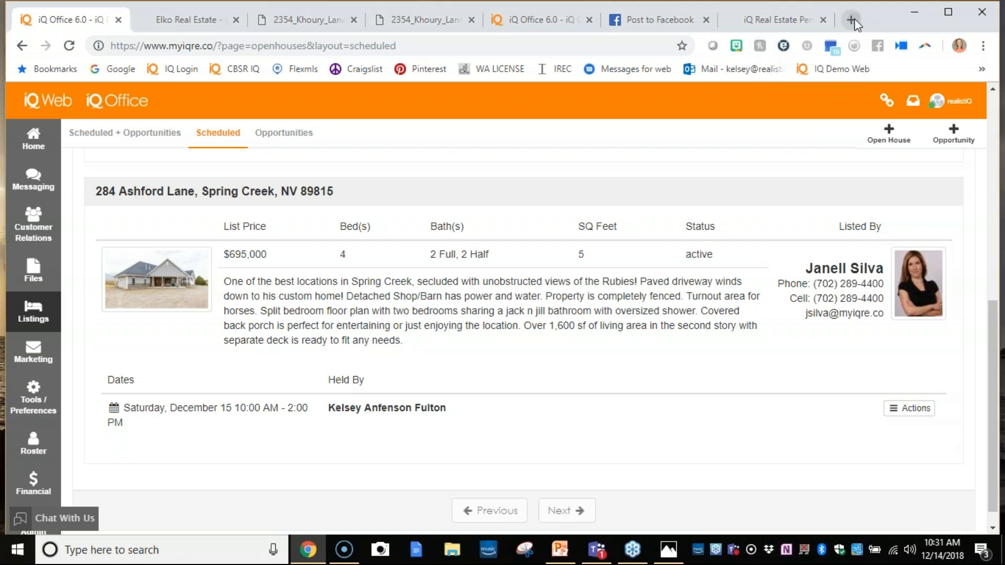
- Search for "google calendar" in a new browser tab, open Google Calendar and show the week of December 16–22, 2018
click(852, 20)
text(google calendar)
key(Return)
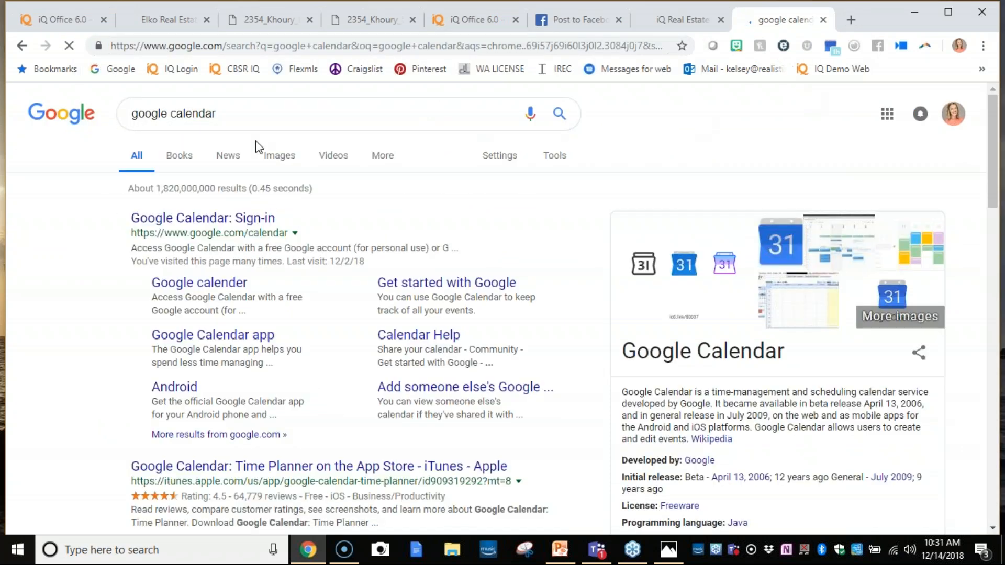
click(150, 223)
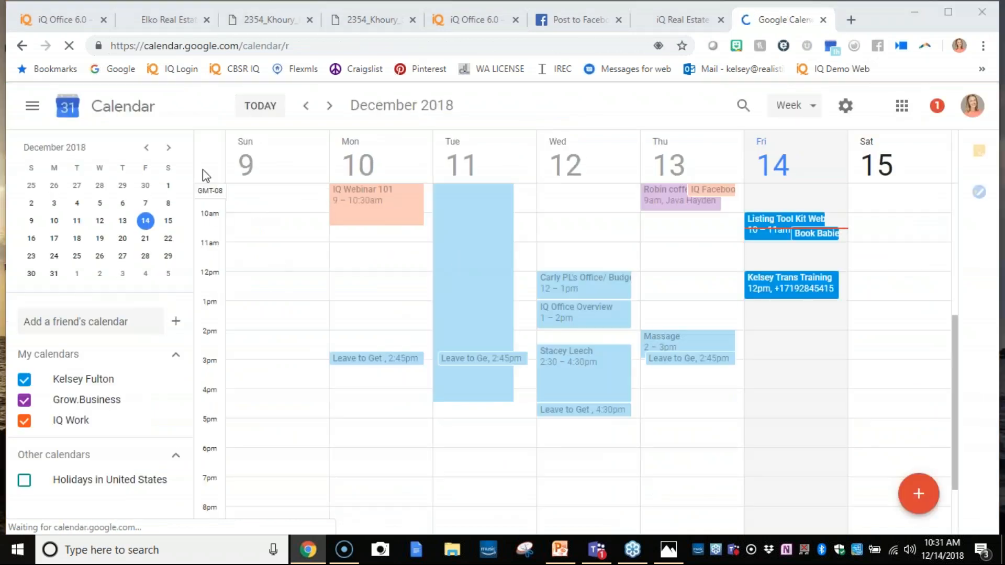
click(329, 105)
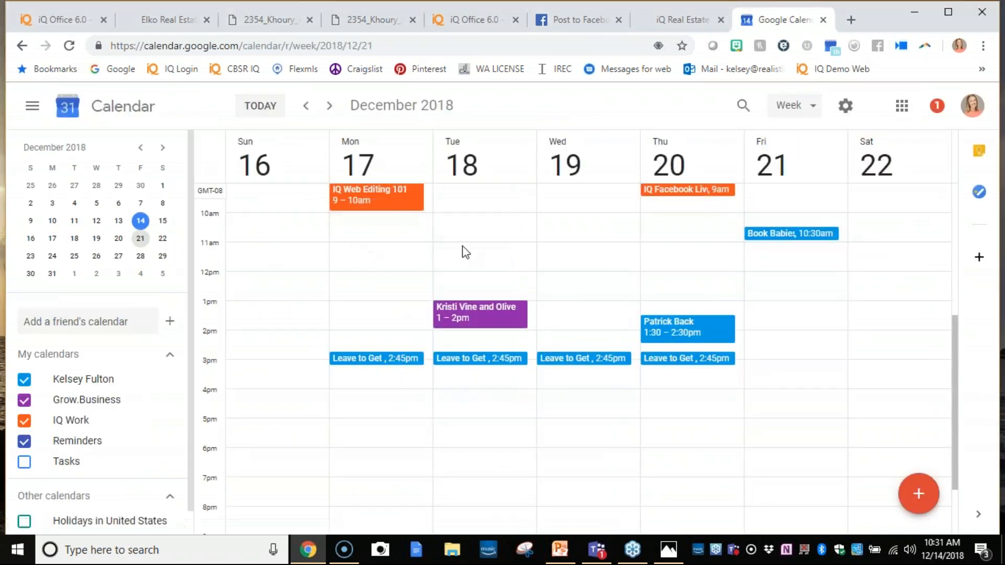
scroll(397, 264, up, 2)
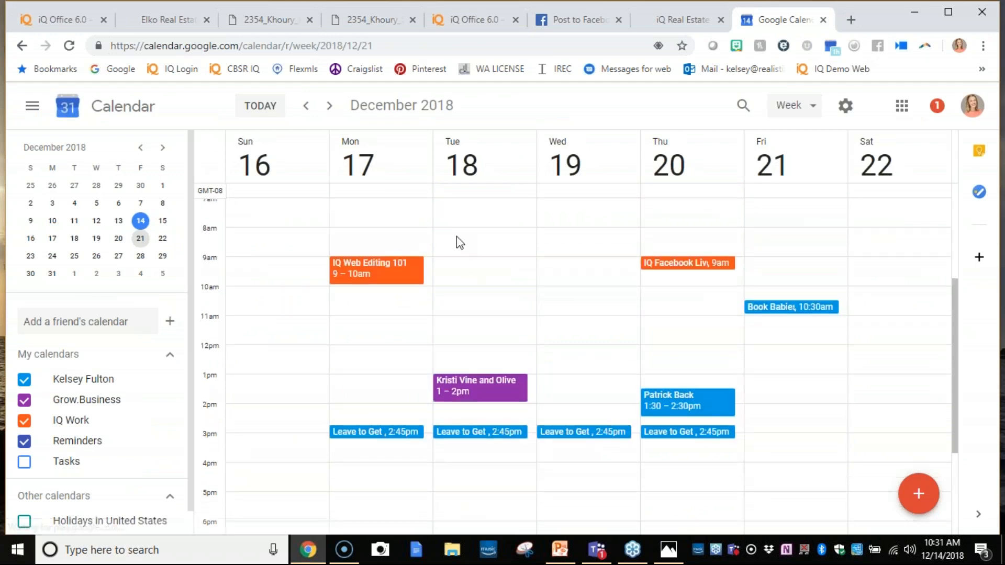
- Create a calendar event titled "IQ Action Plans Listings" on Dec 18, 2018 from 9:00am to 9:30am
click(461, 275)
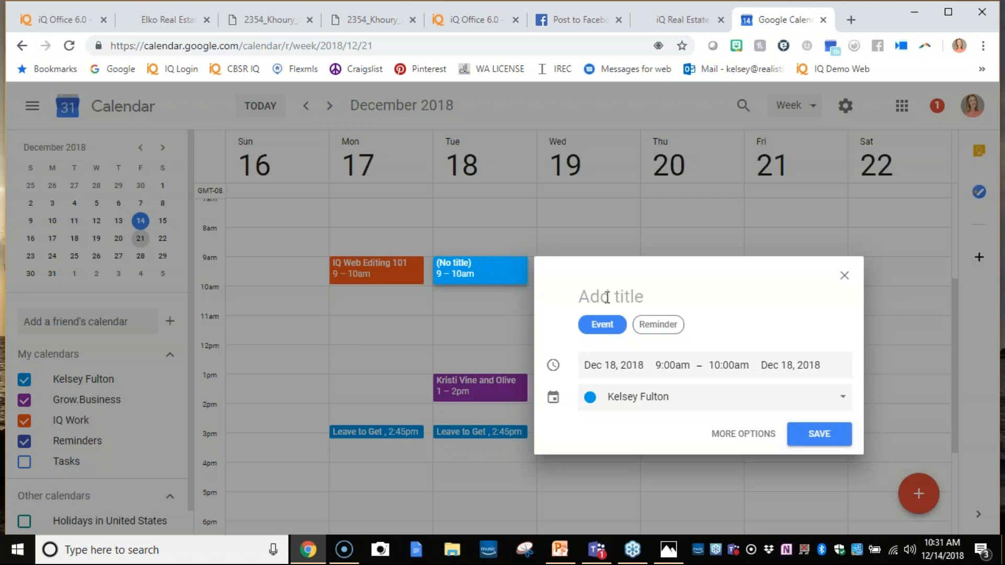
text(IQ Action Plans)
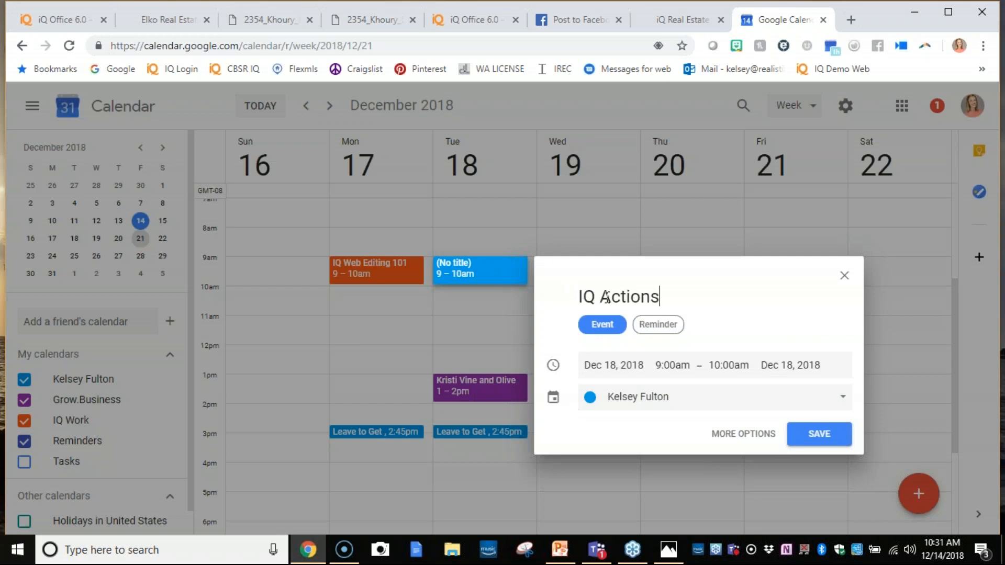
key(BackSpace)
key(BackSpace)
text(Plans Listings)
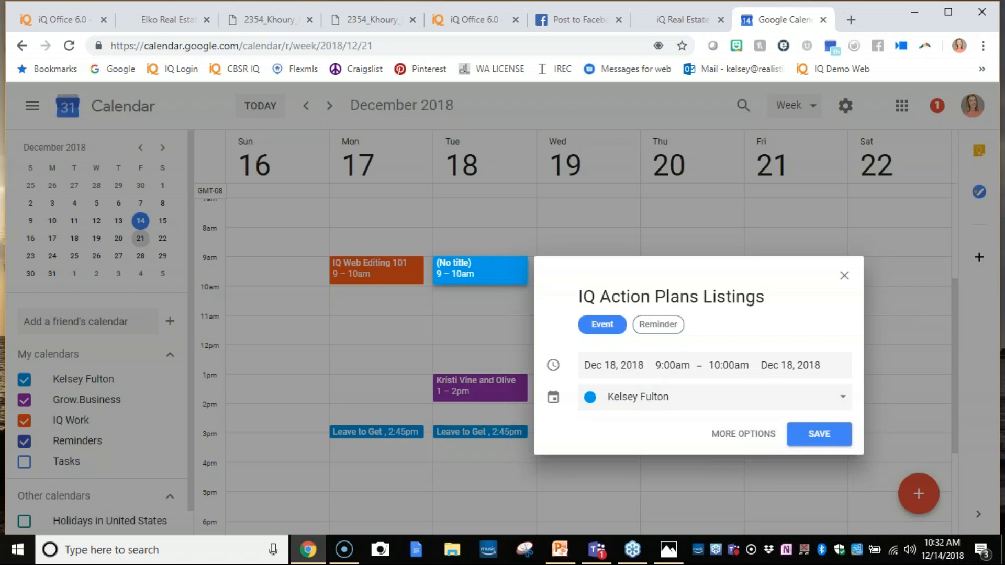
click(728, 366)
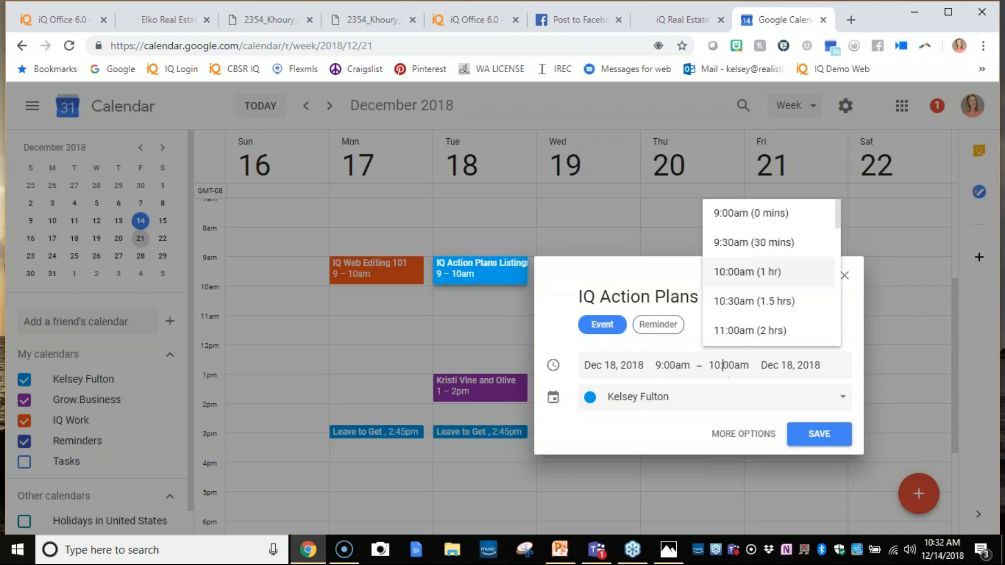
click(739, 261)
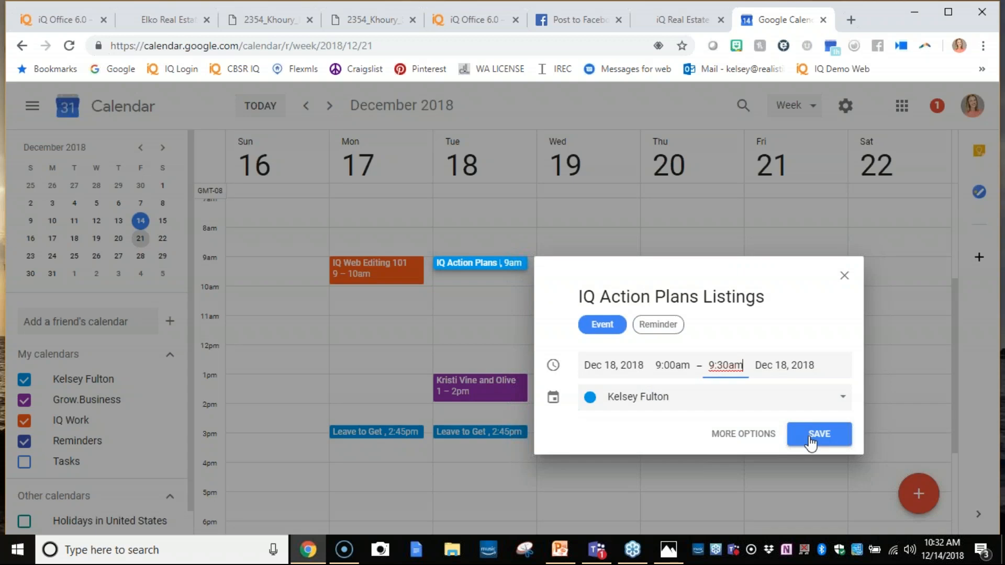
- Make the event repeat every 2 weeks on Tuesday, ending after 4 occurrences, and save it
click(735, 433)
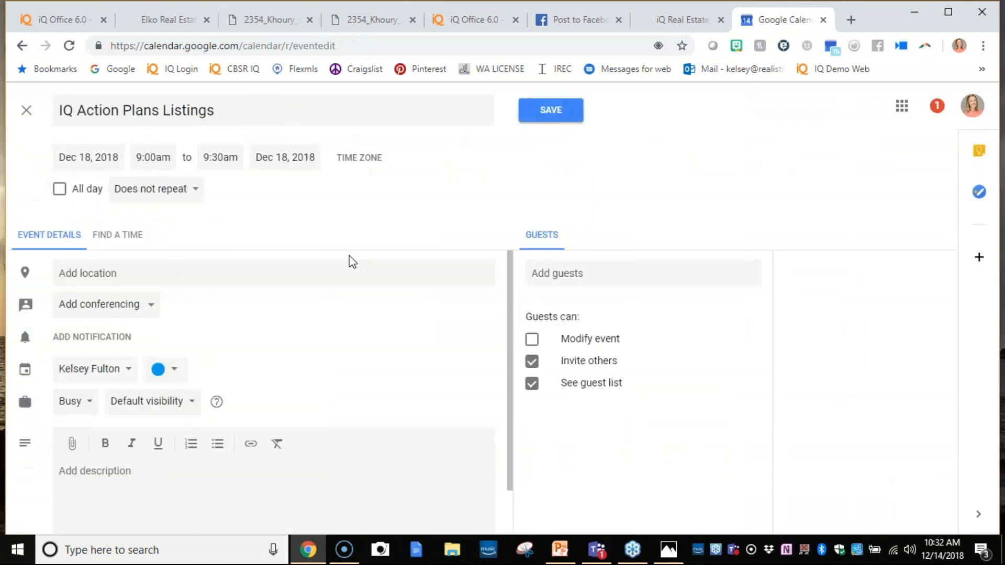
click(200, 198)
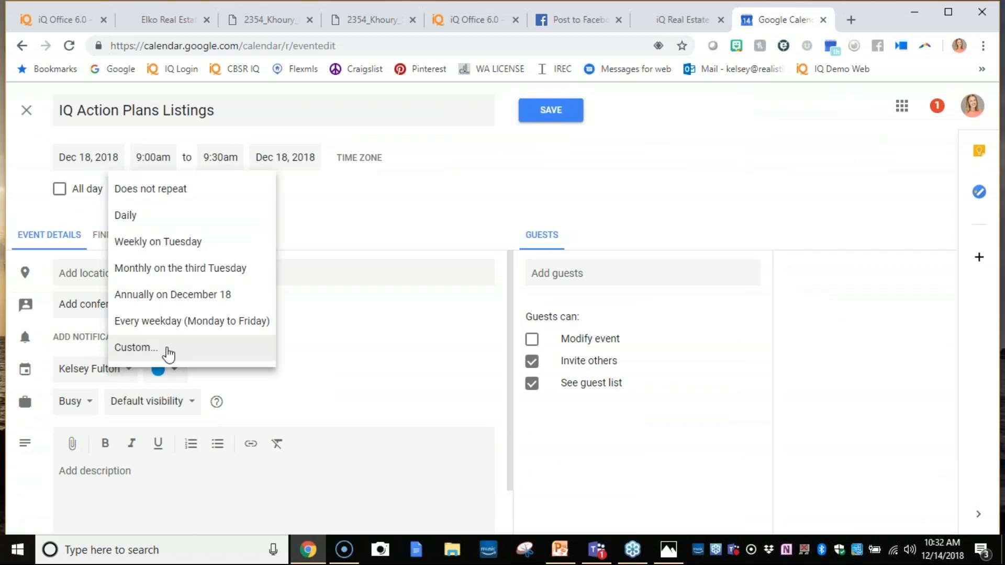
click(167, 350)
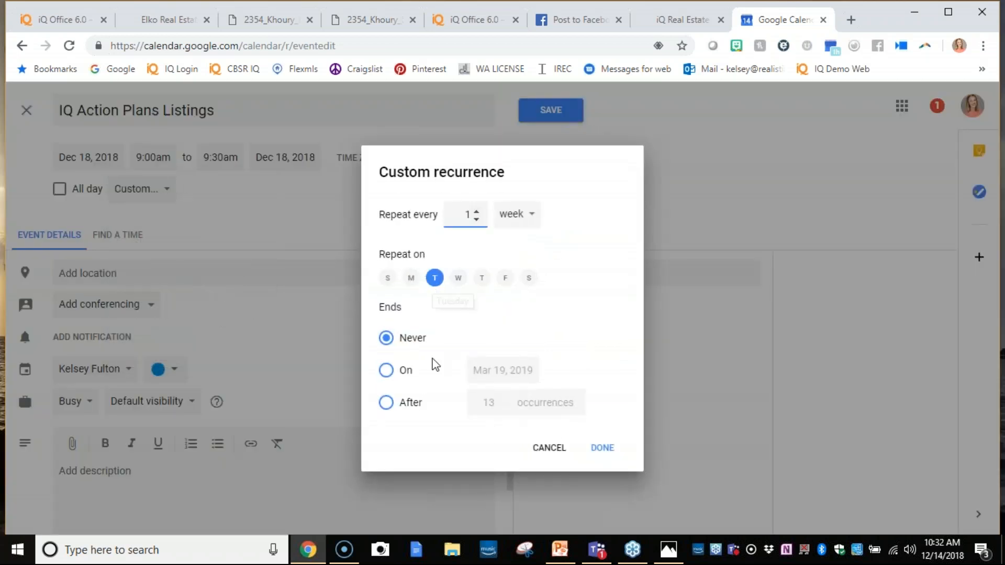
click(478, 224)
text(2)
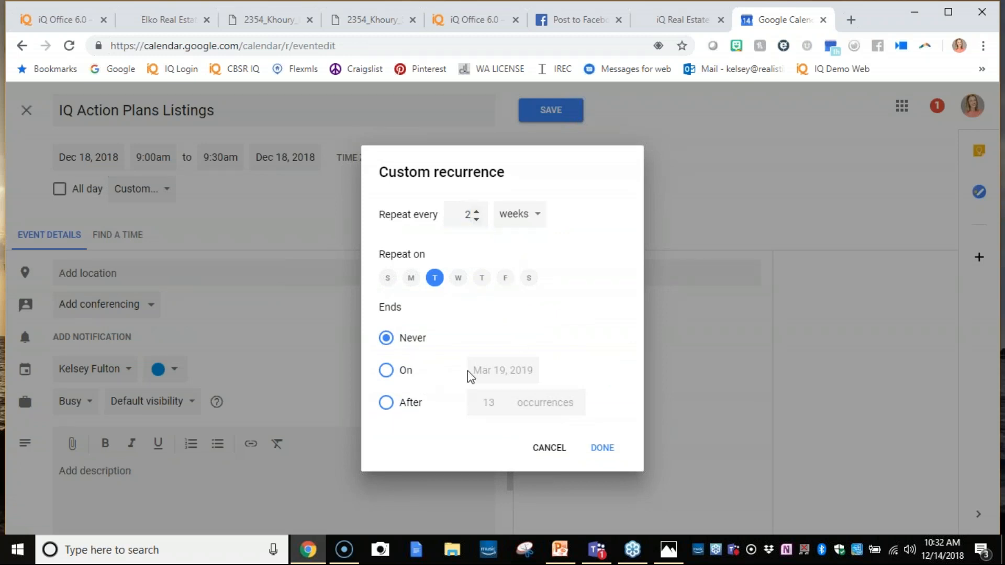
click(386, 403)
click(496, 405)
drag(496, 405, 469, 415)
text(4)
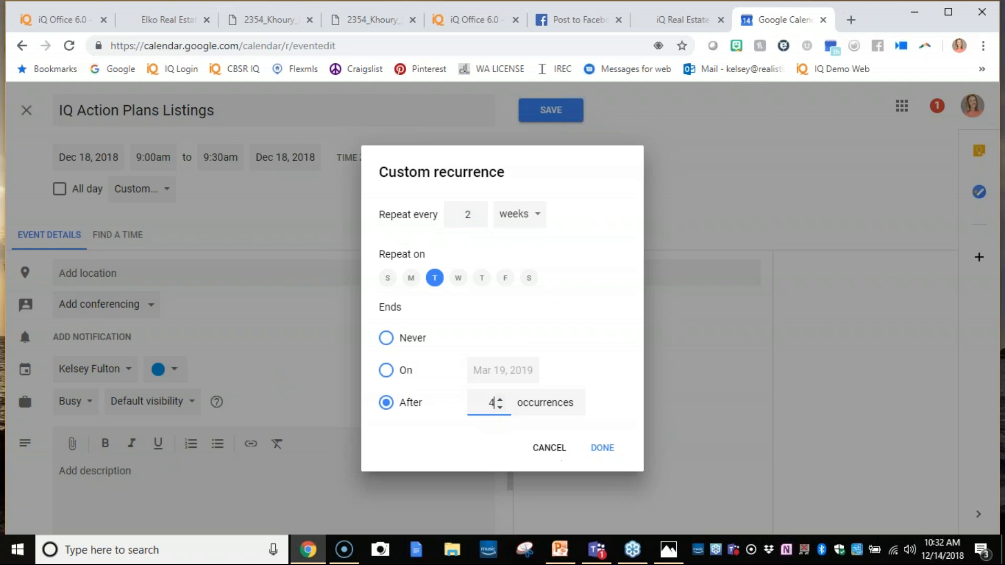
click(600, 449)
click(548, 111)
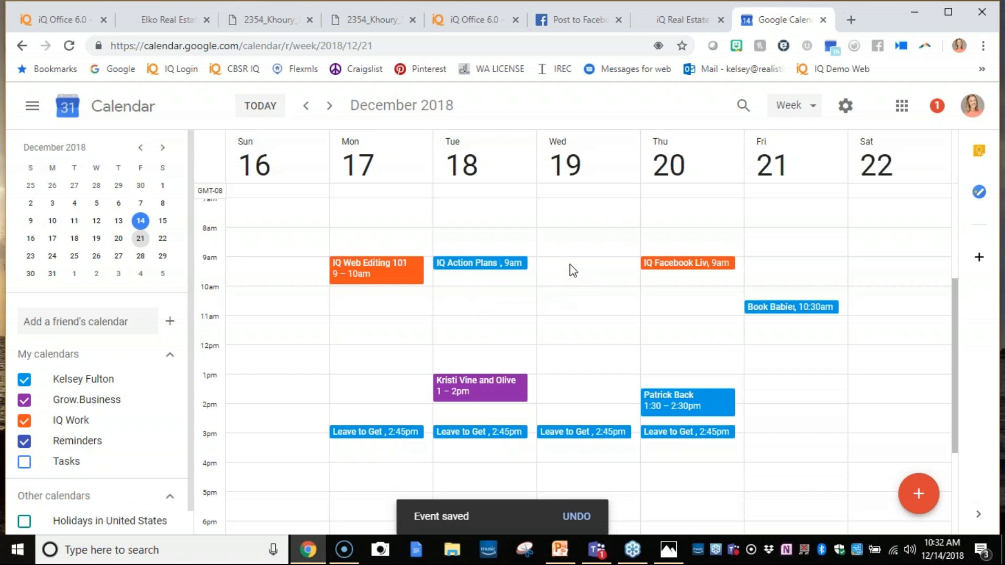
click(679, 299)
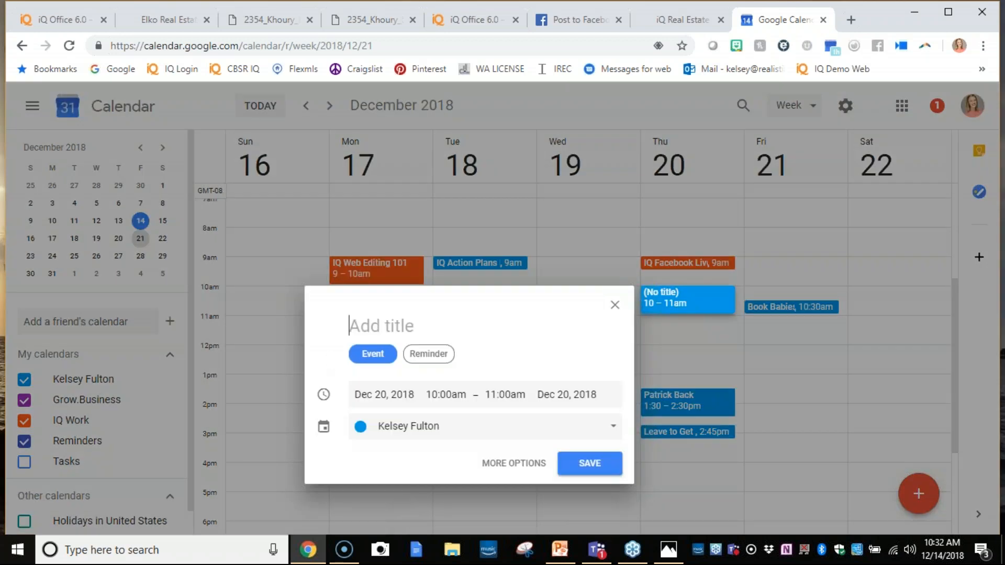
text(CRM )
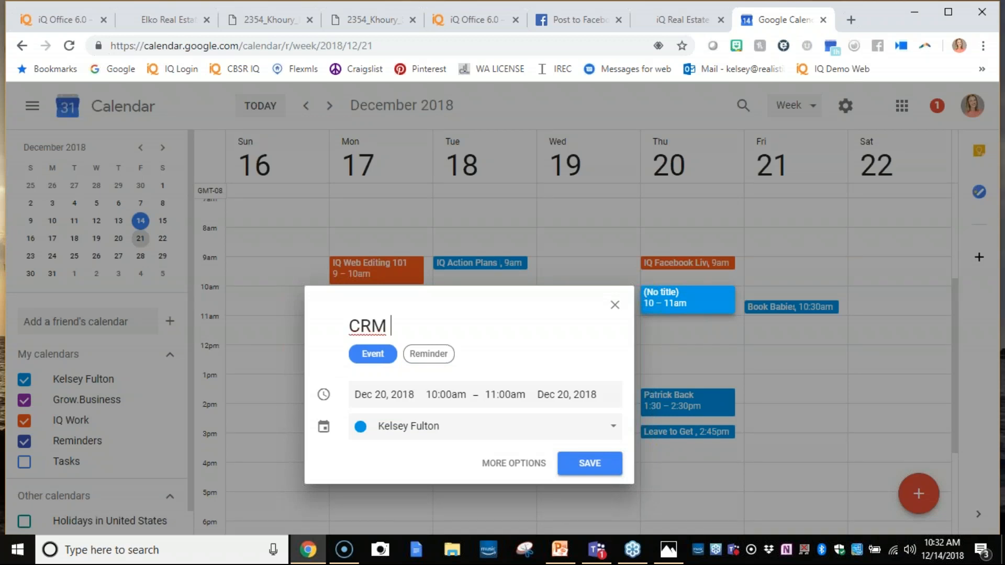
text(in IQ)
click(614, 304)
click(565, 336)
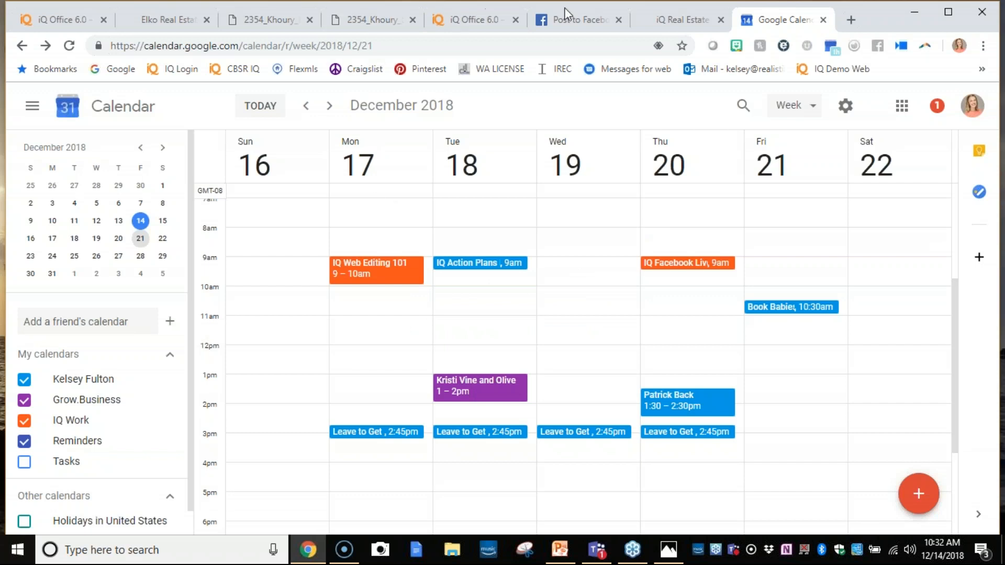
- Go back to the iQ Office pages and bring up the visitor sign-in page for the $695,000 listing's open house
click(482, 19)
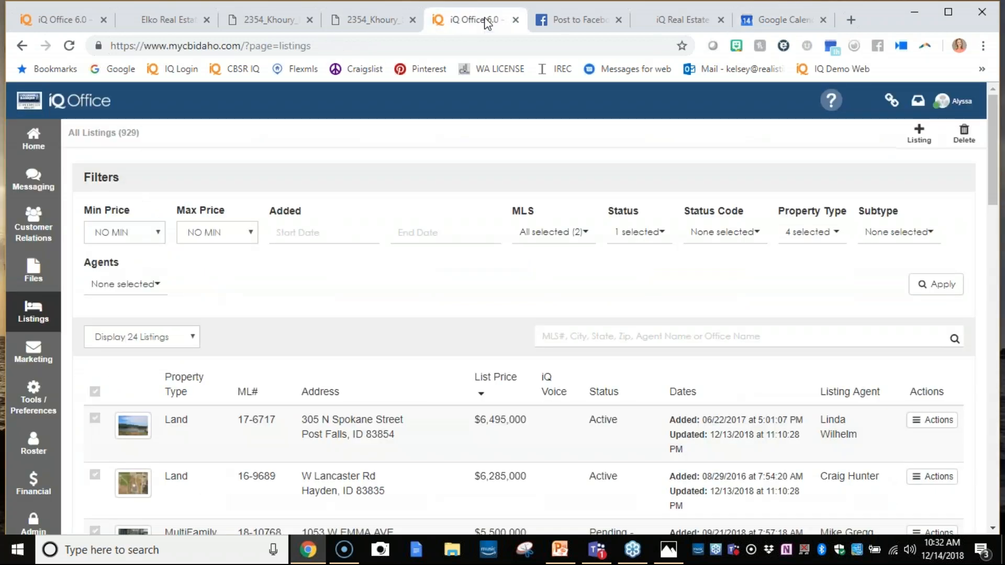
click(67, 17)
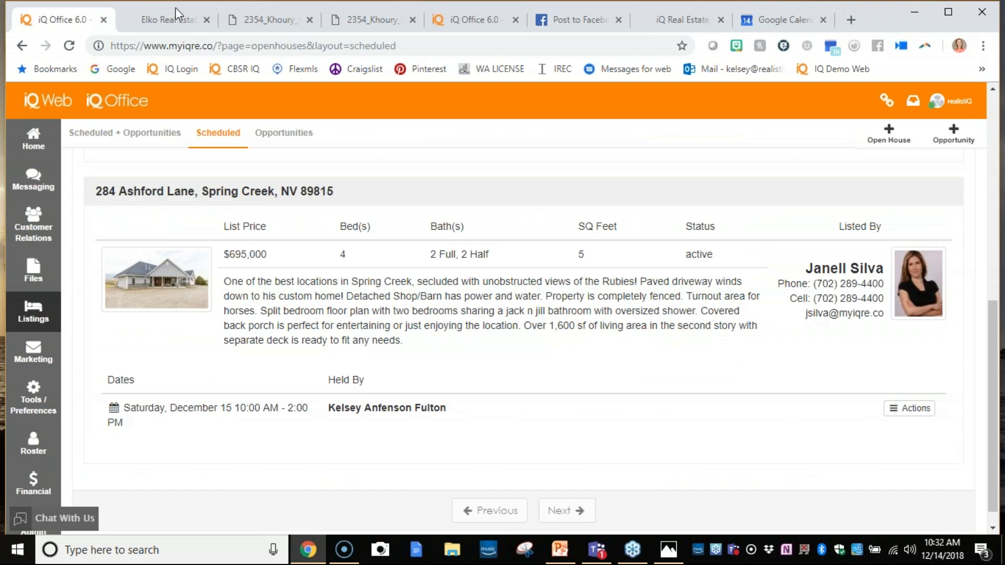
click(166, 20)
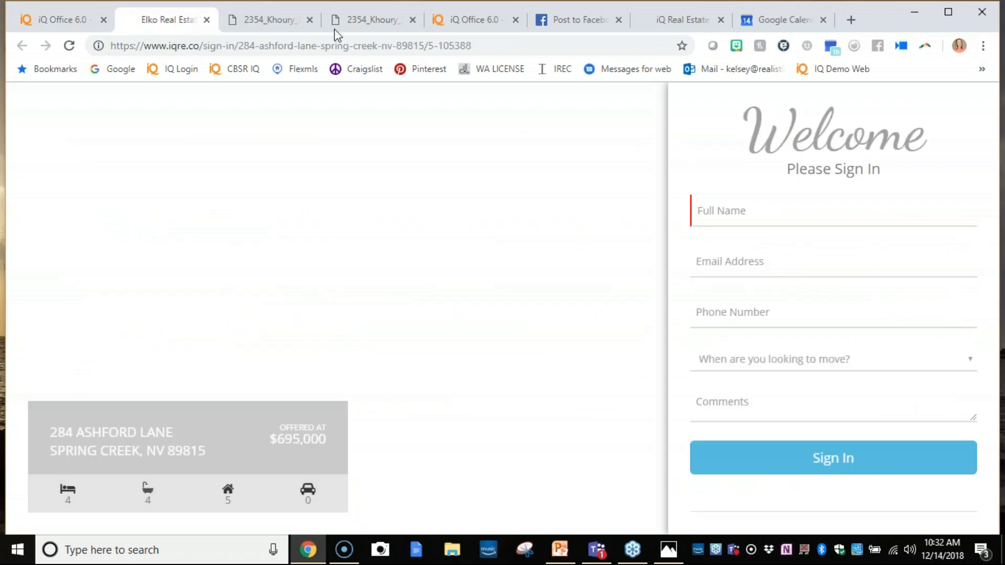
click(220, 39)
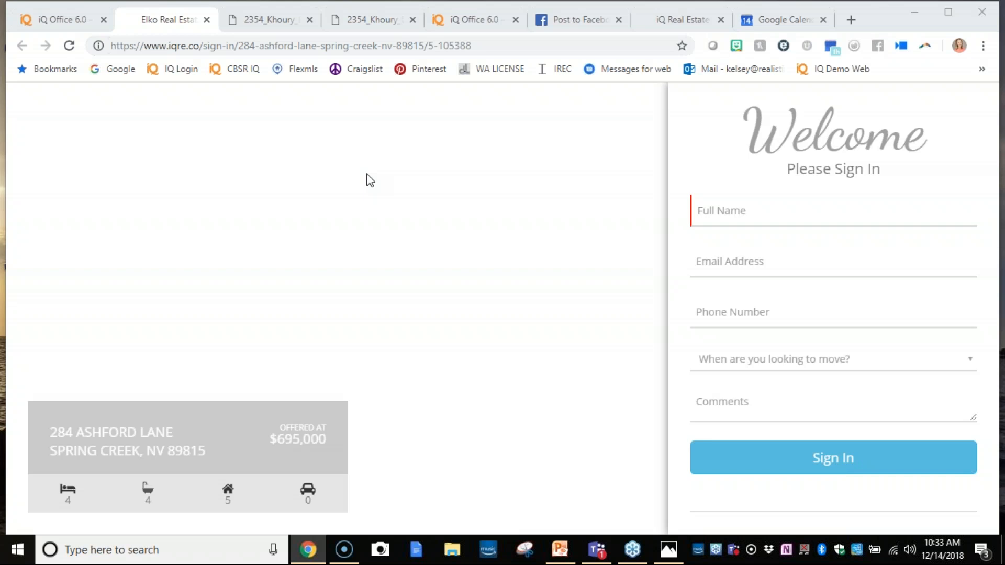
- Close the duplicate iQ Office listings tab and the Facebook share tab, leaving the unposted share unsaved
click(507, 26)
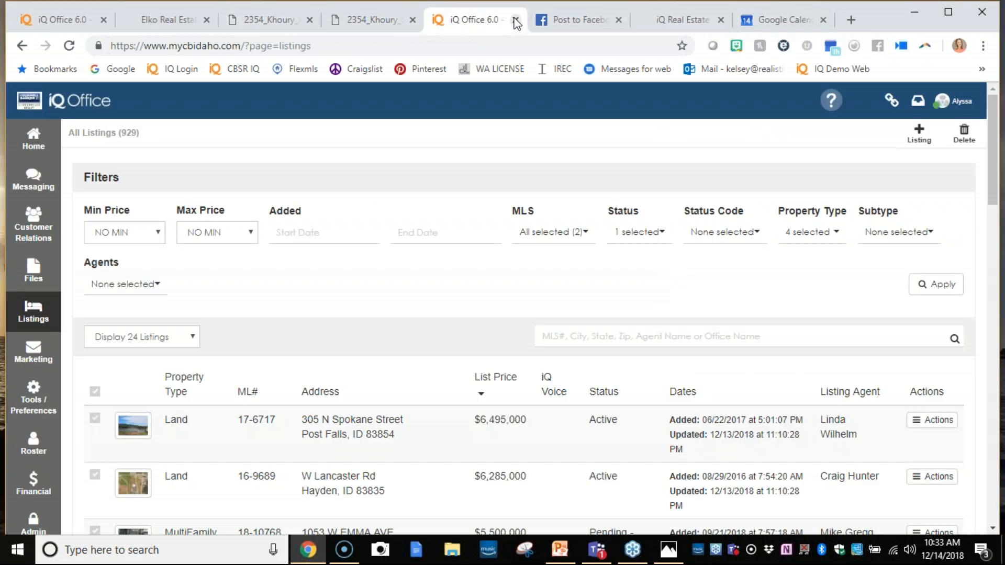
click(515, 20)
click(32, 24)
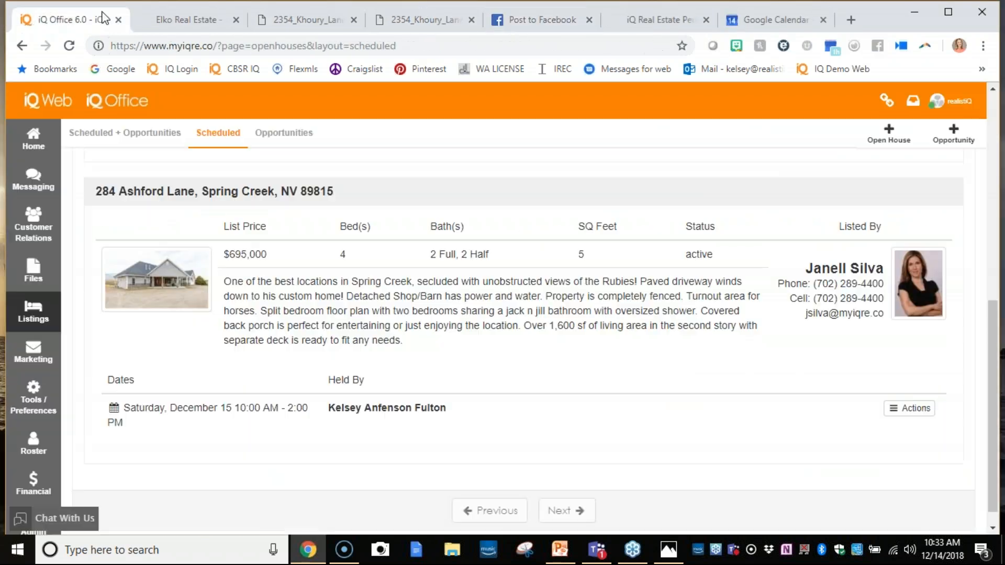
click(549, 21)
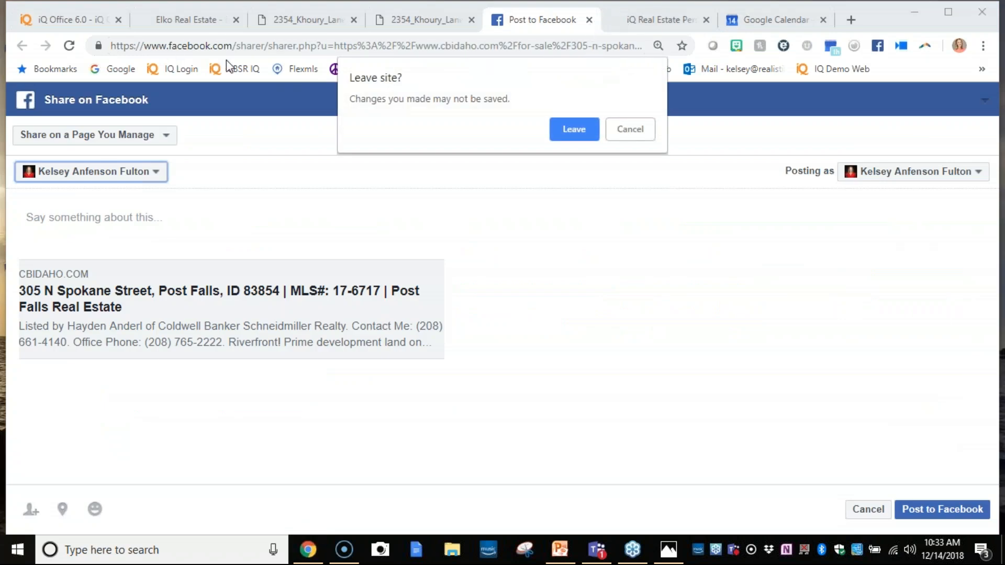
click(557, 131)
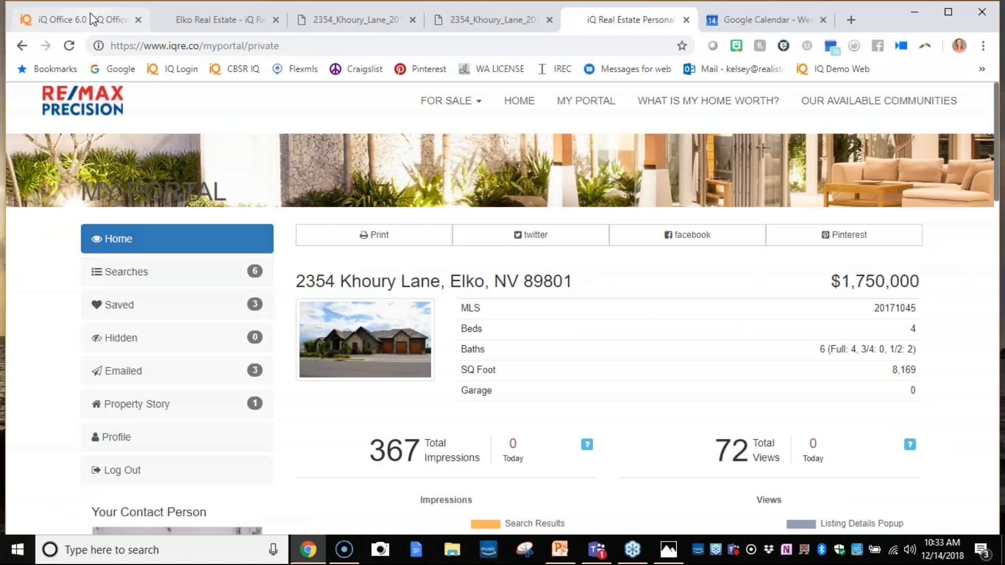
click(93, 19)
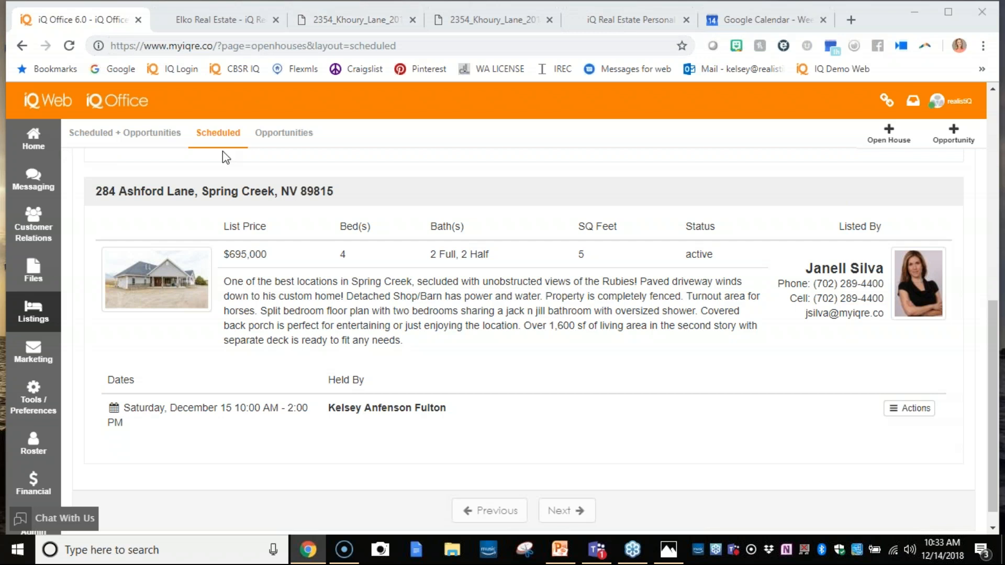
click(460, 21)
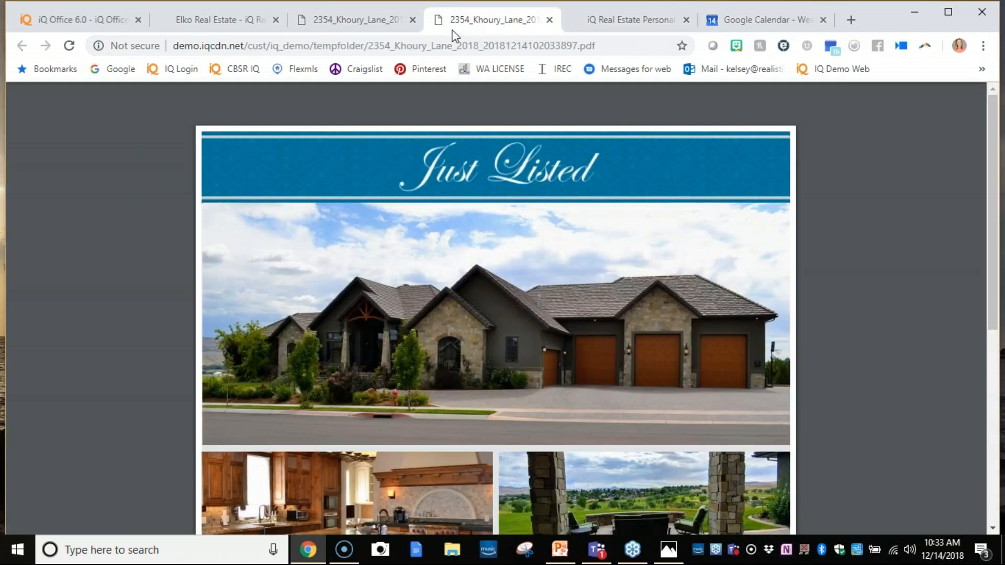
click(549, 21)
click(412, 20)
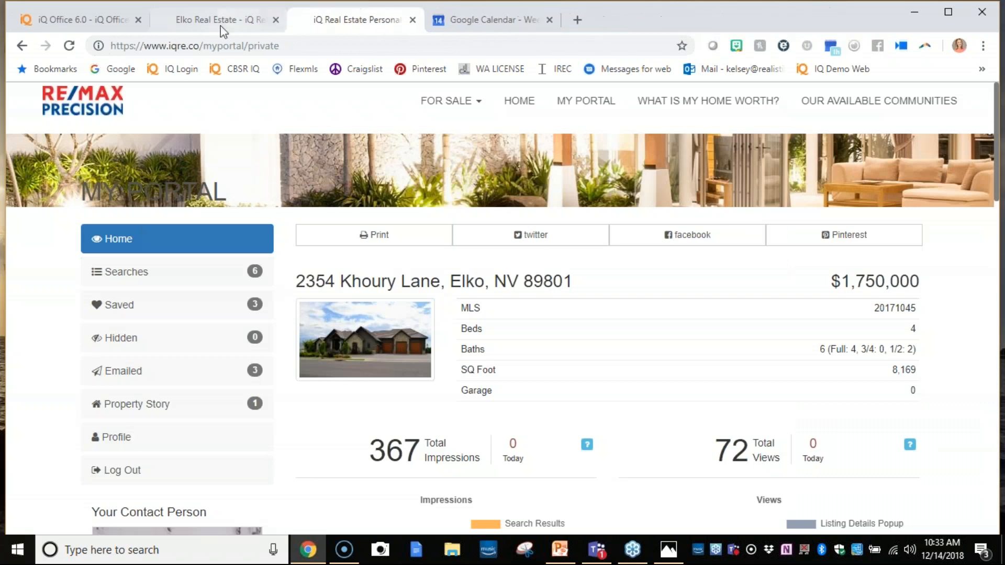
- Load the CBSR IQ bookmark and show all for-sale listings in its iQ Office
click(233, 69)
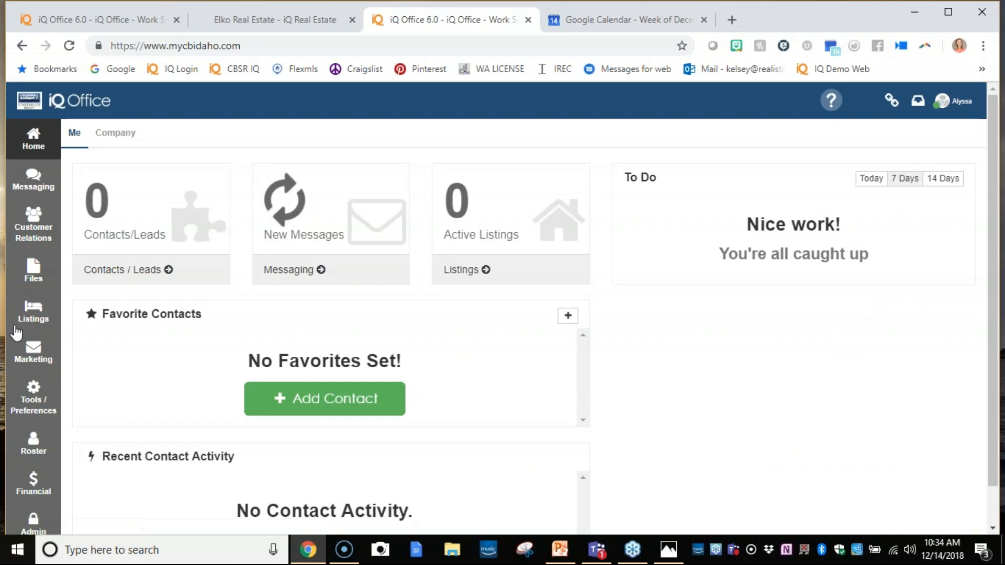
click(29, 319)
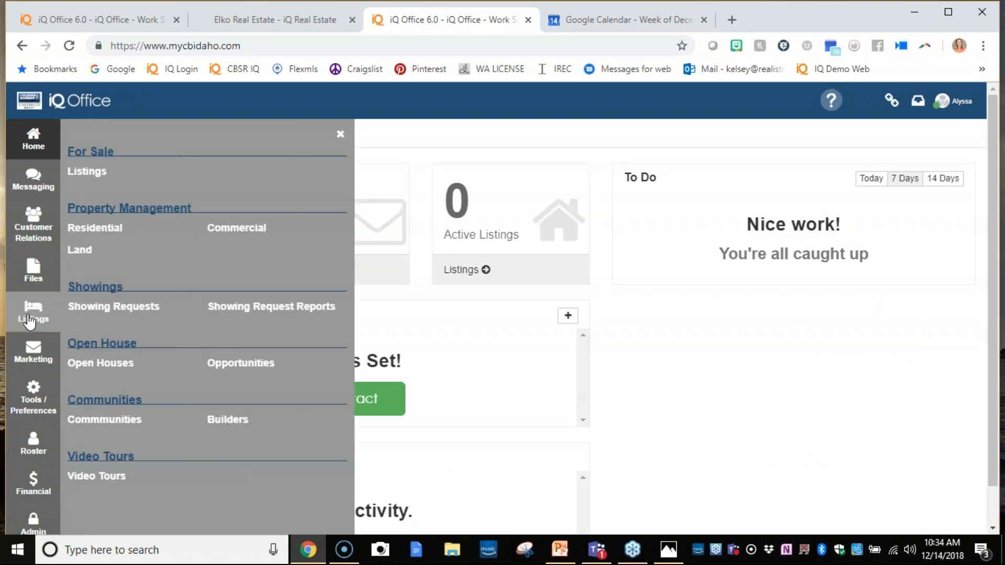
click(83, 178)
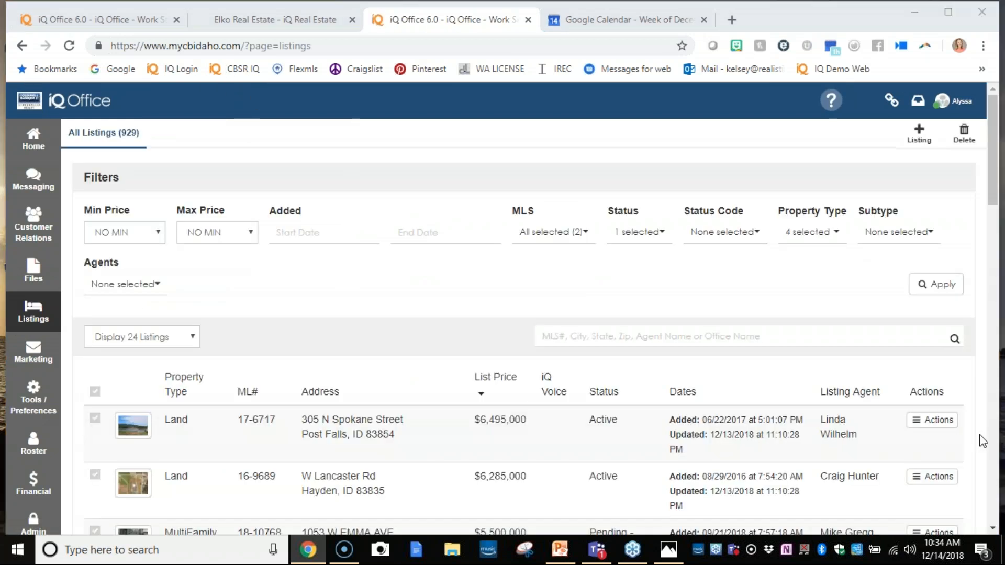
click(937, 422)
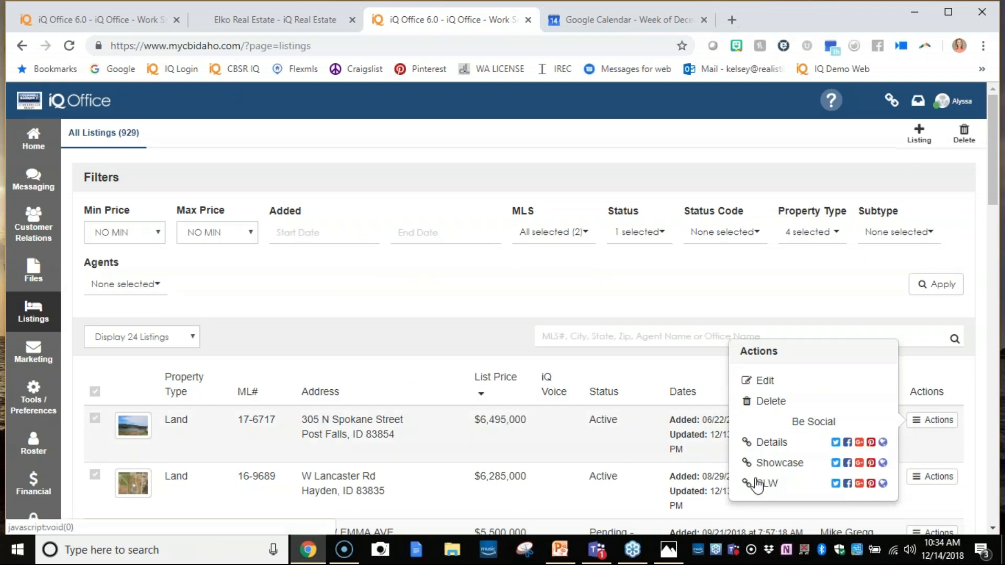
click(884, 444)
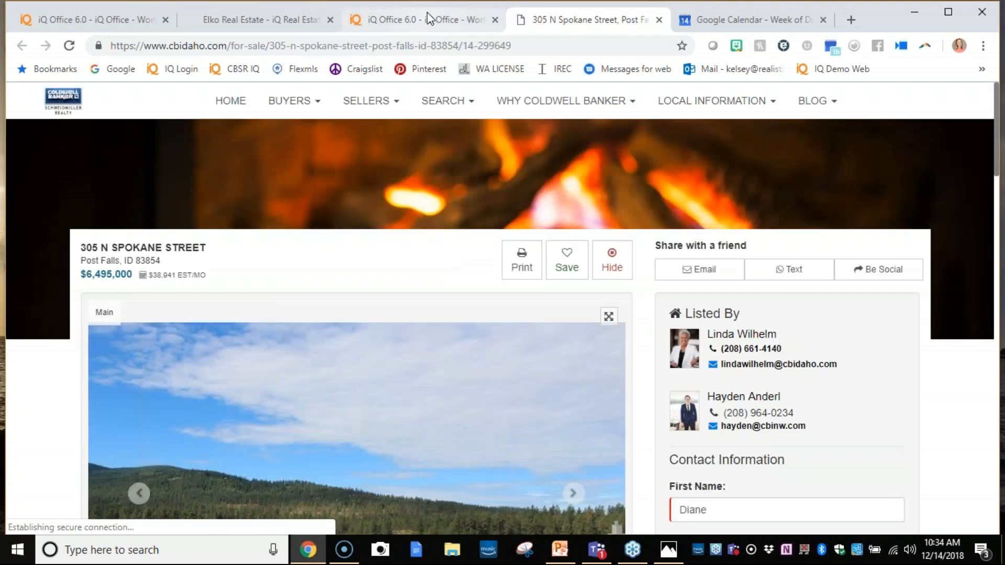
scroll(410, 317, down, 5)
scroll(439, 327, down, 7)
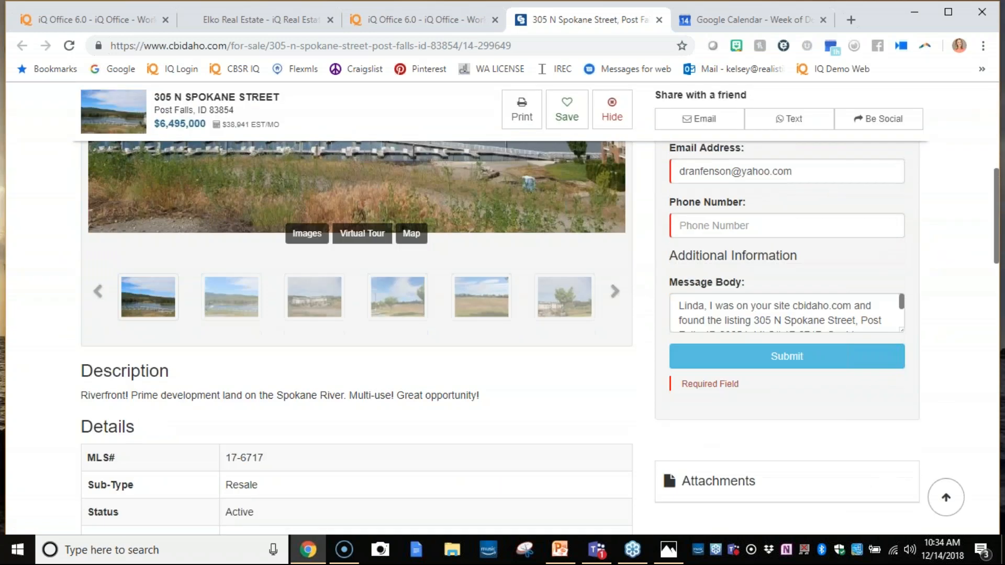
scroll(446, 330, down, 5)
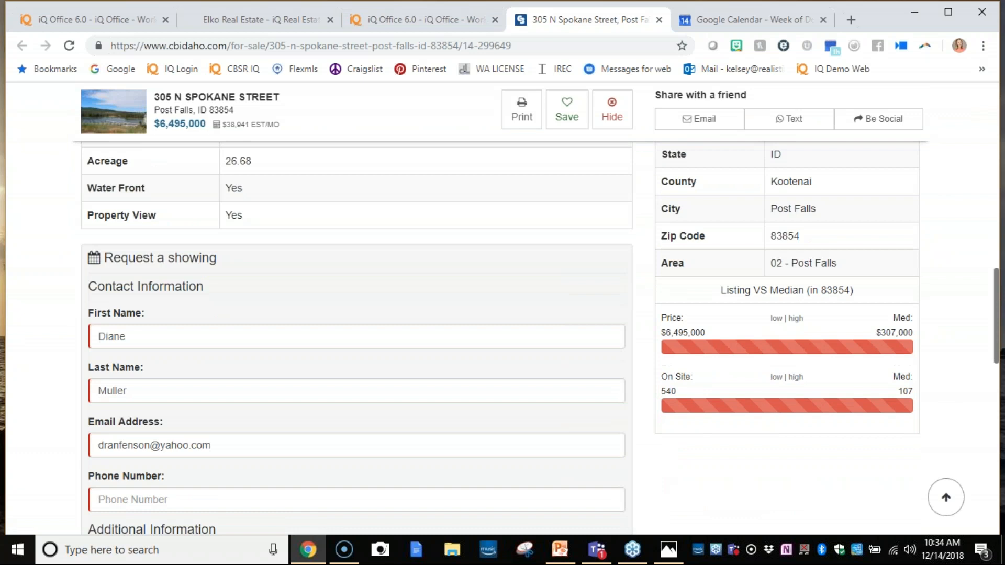
click(416, 19)
click(945, 426)
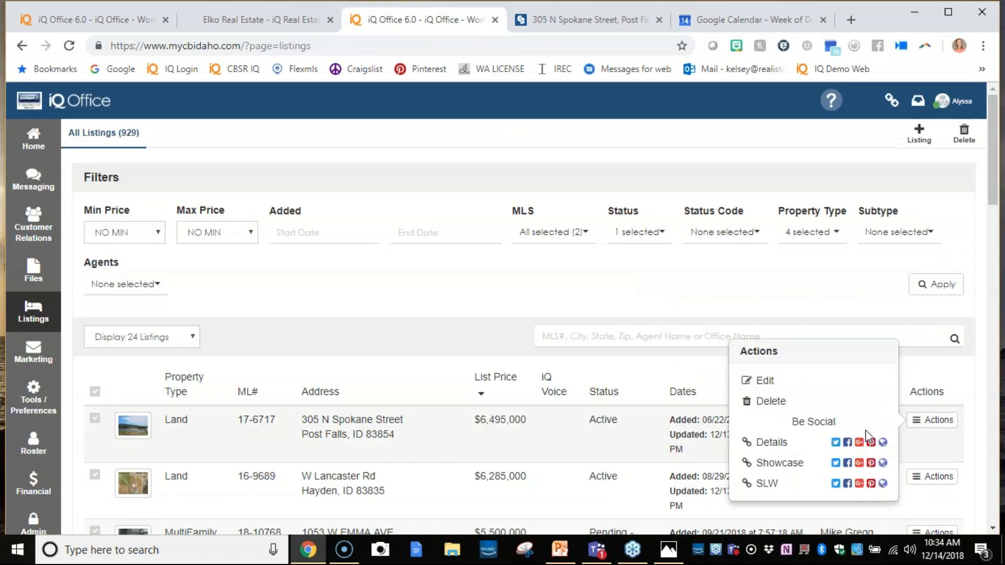
click(883, 463)
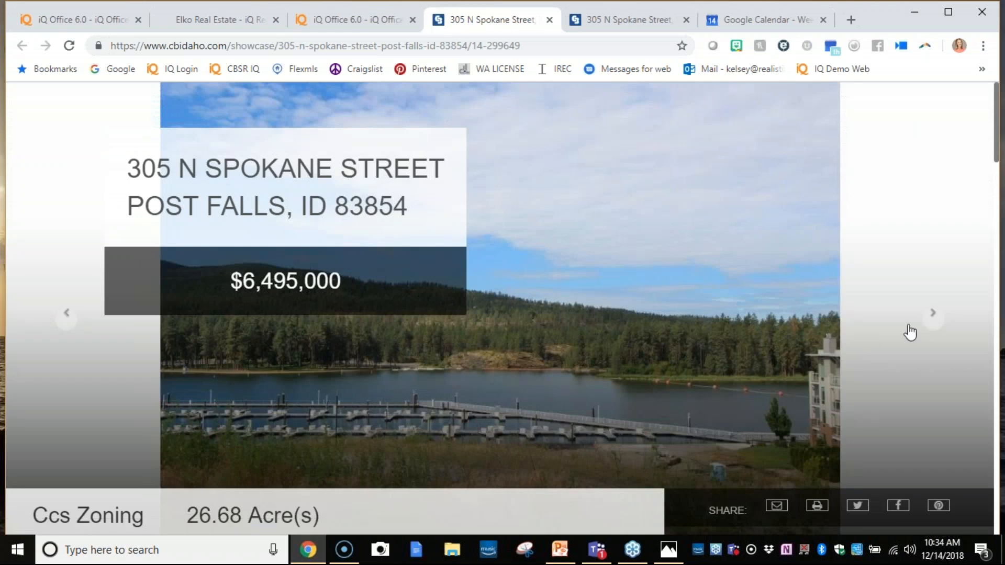
click(928, 326)
click(929, 323)
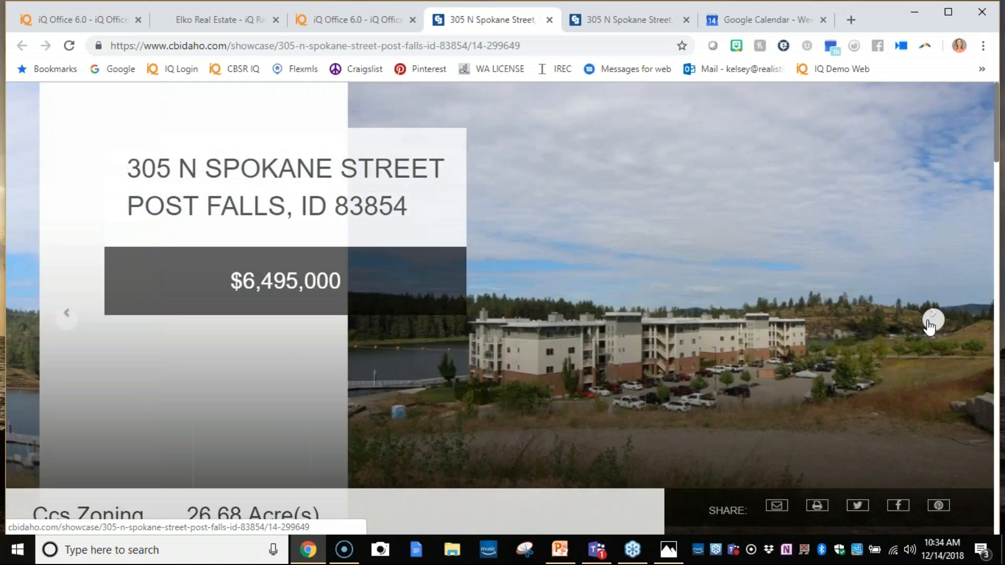
click(929, 321)
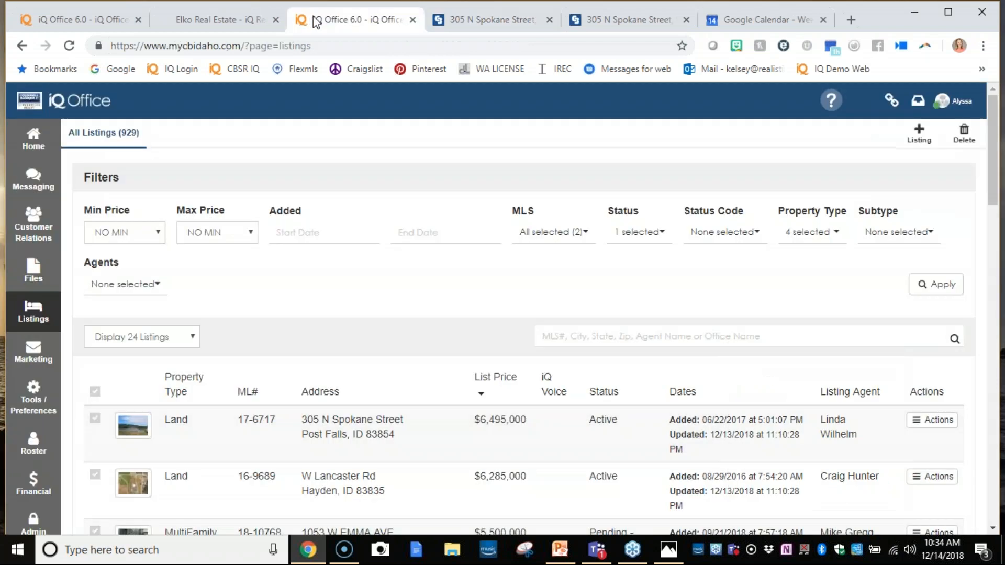
click(314, 20)
click(927, 427)
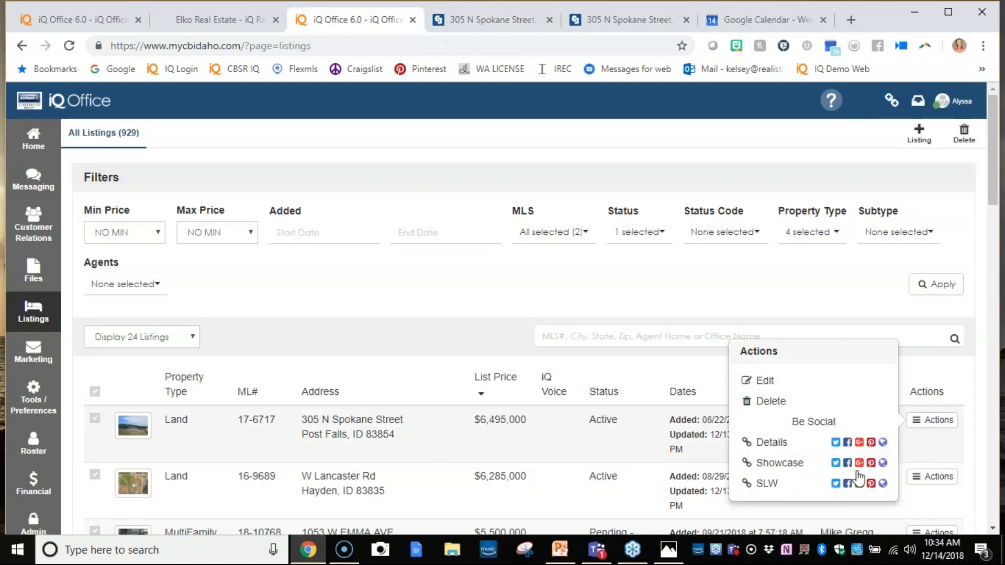
click(881, 484)
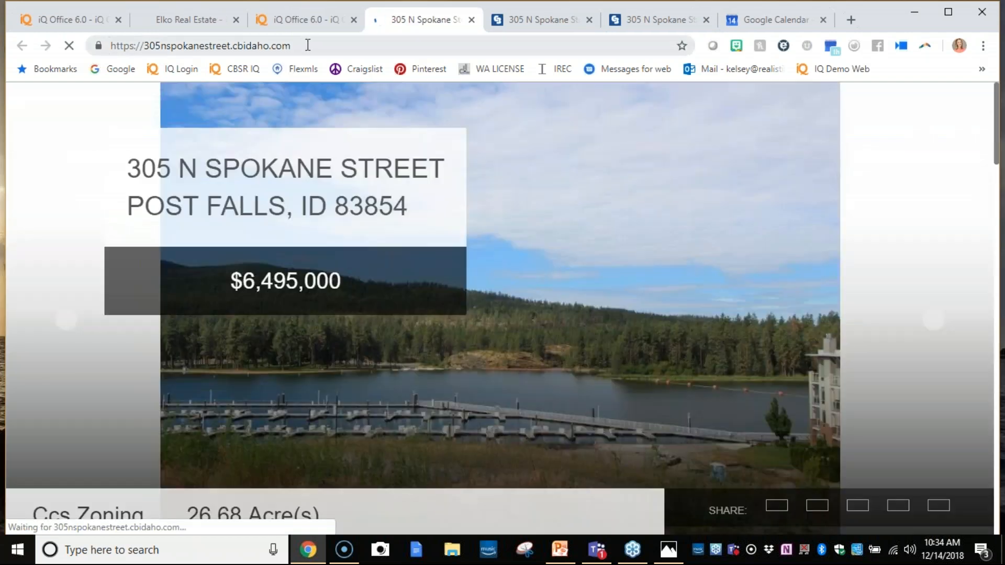
drag(307, 44, 84, 49)
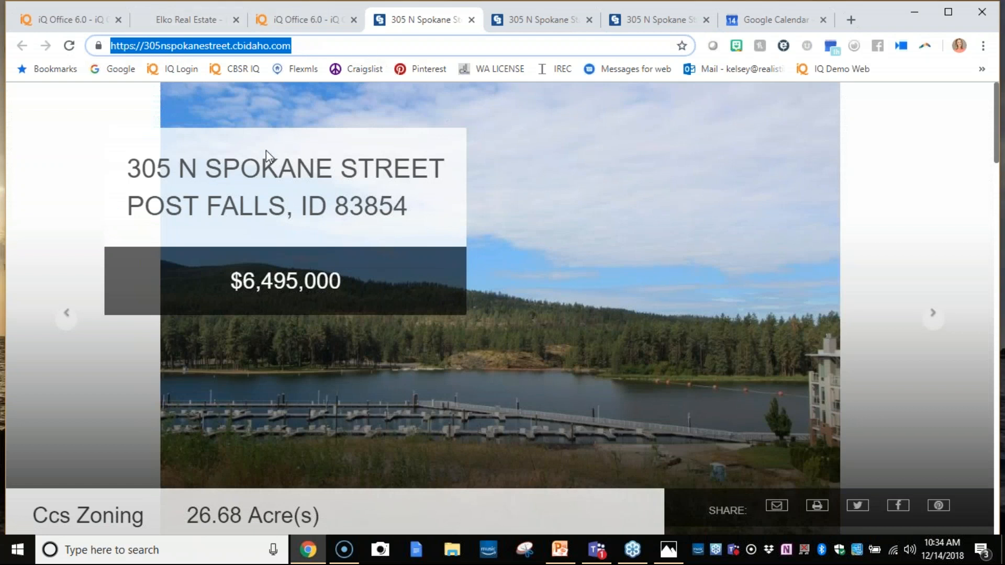
click(308, 15)
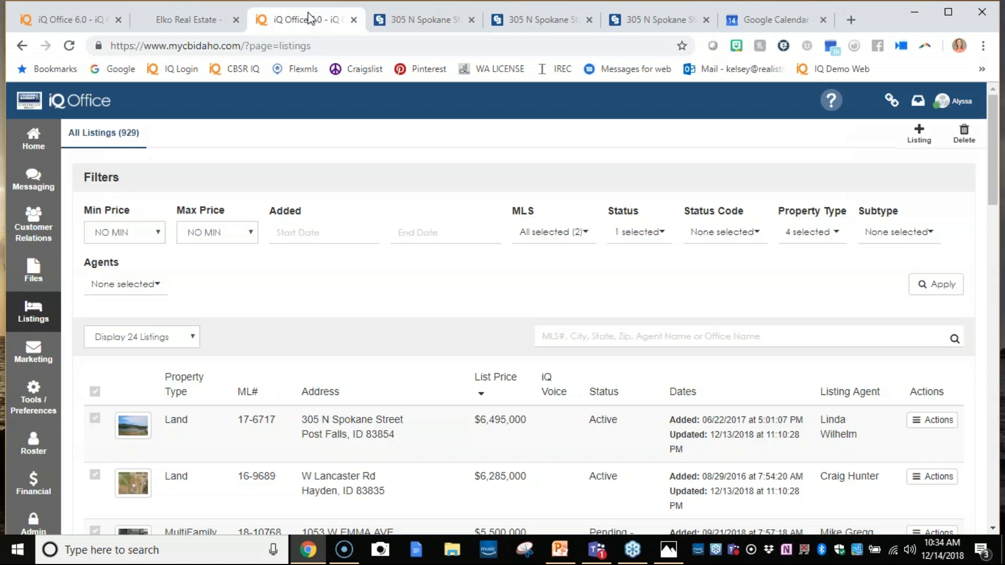
click(939, 420)
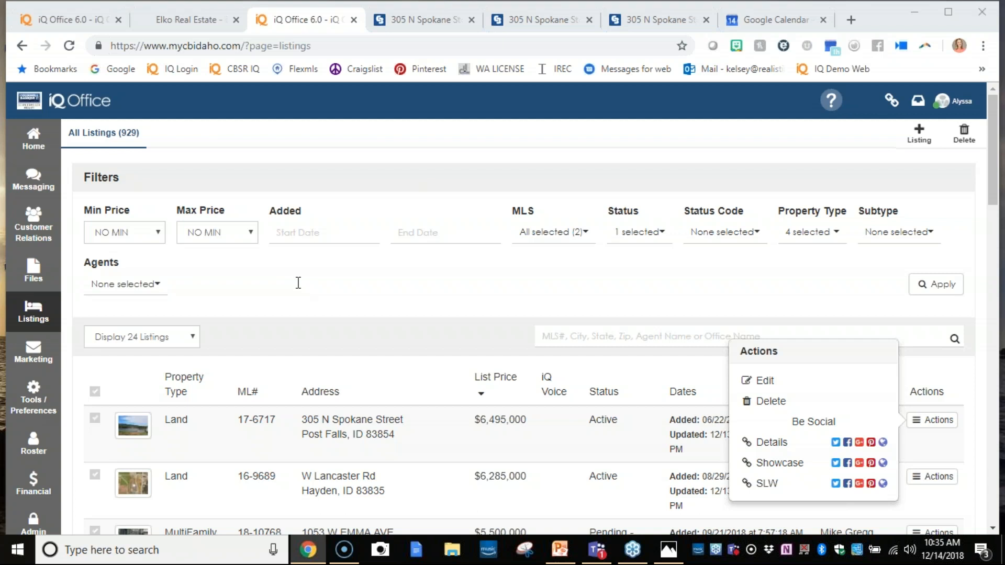
click(952, 101)
click(924, 296)
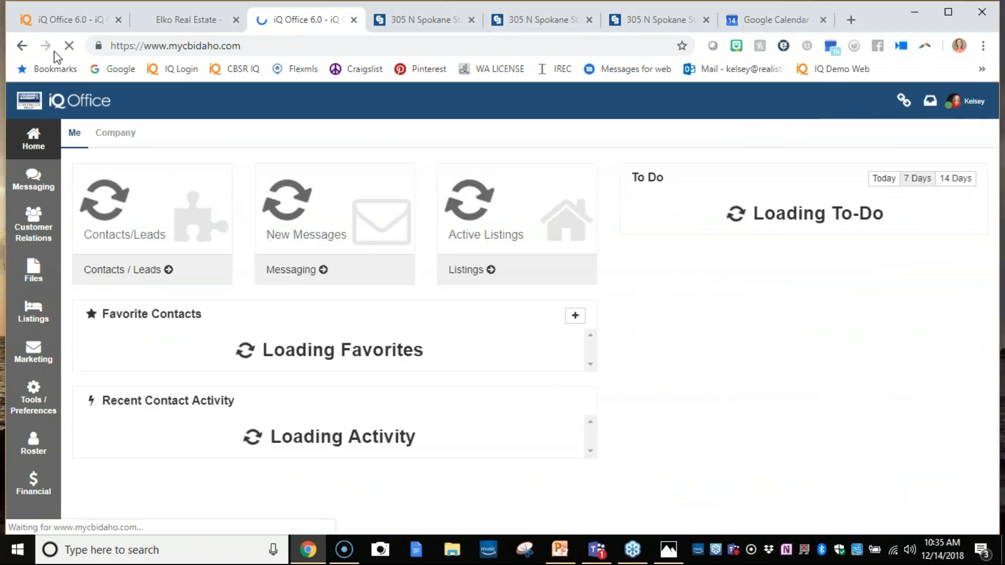
- Switch to the myiqre.co iQ Office, show its home dashboard and bring up the listings options
click(64, 24)
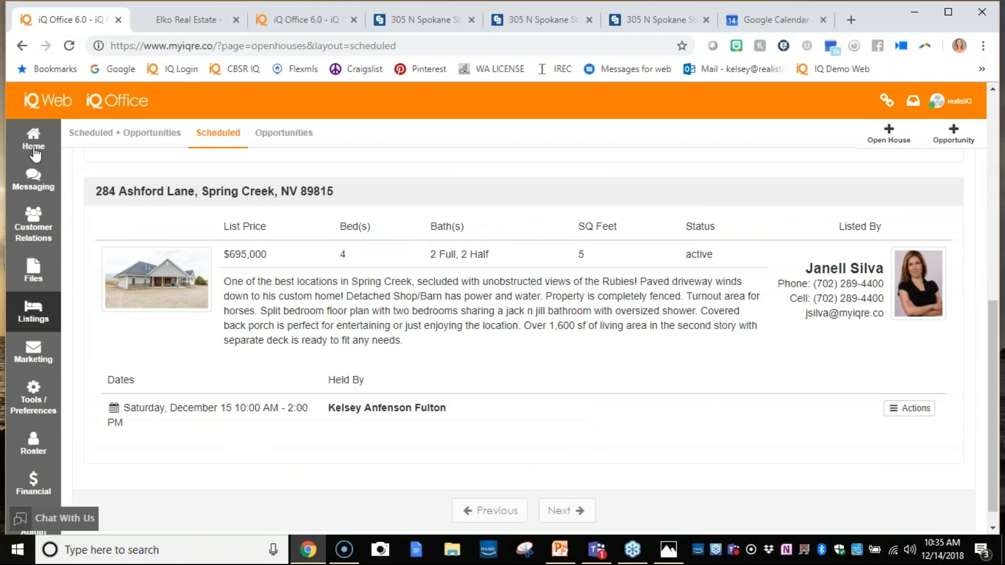
click(33, 140)
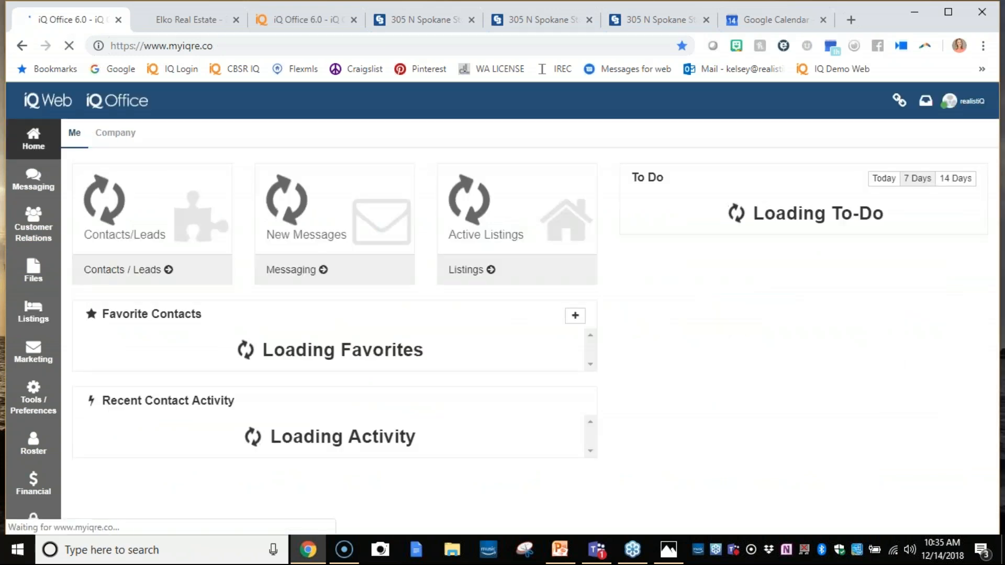
click(997, 46)
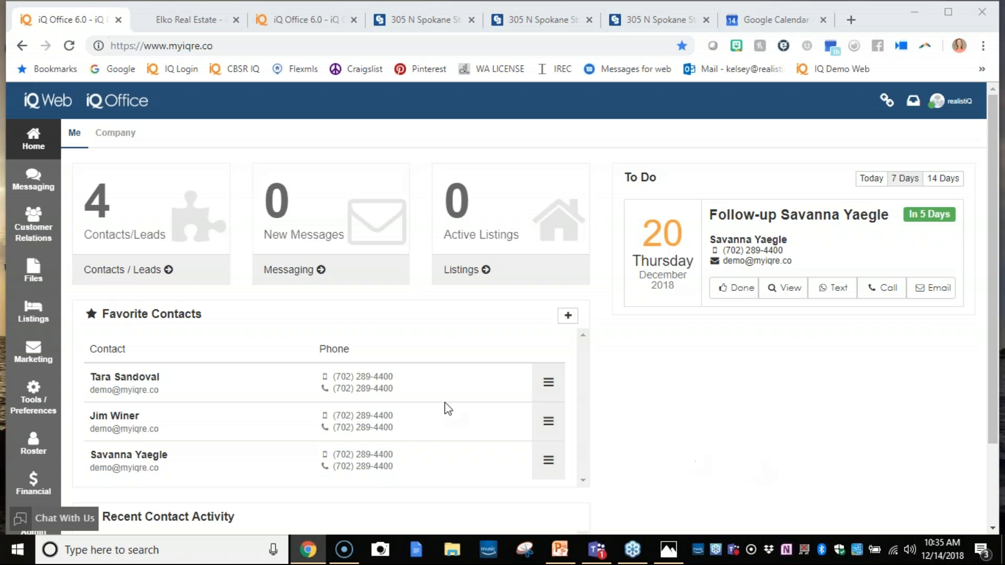
click(34, 314)
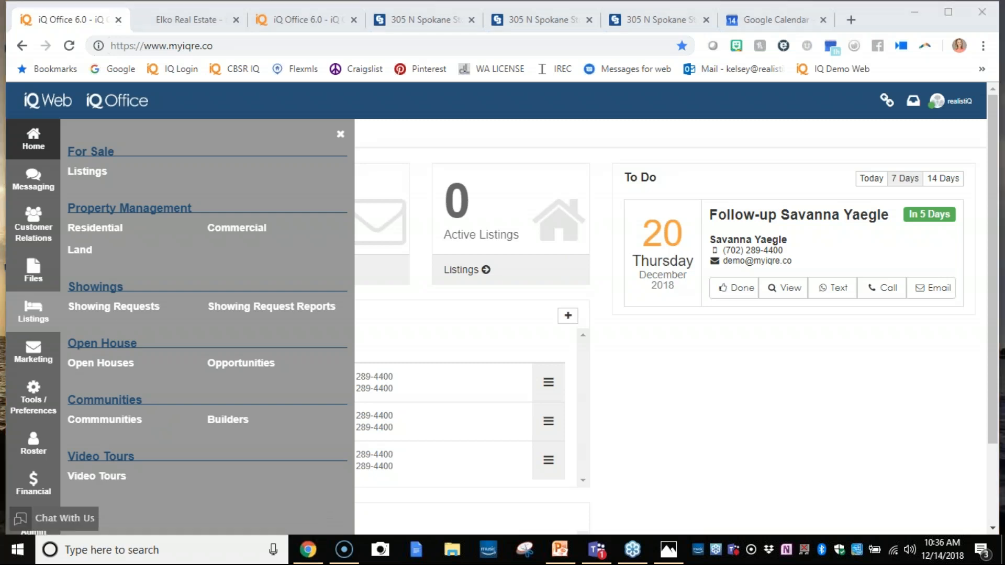
- Load the iqre.co website home page in place of the open house sign-in page
click(165, 20)
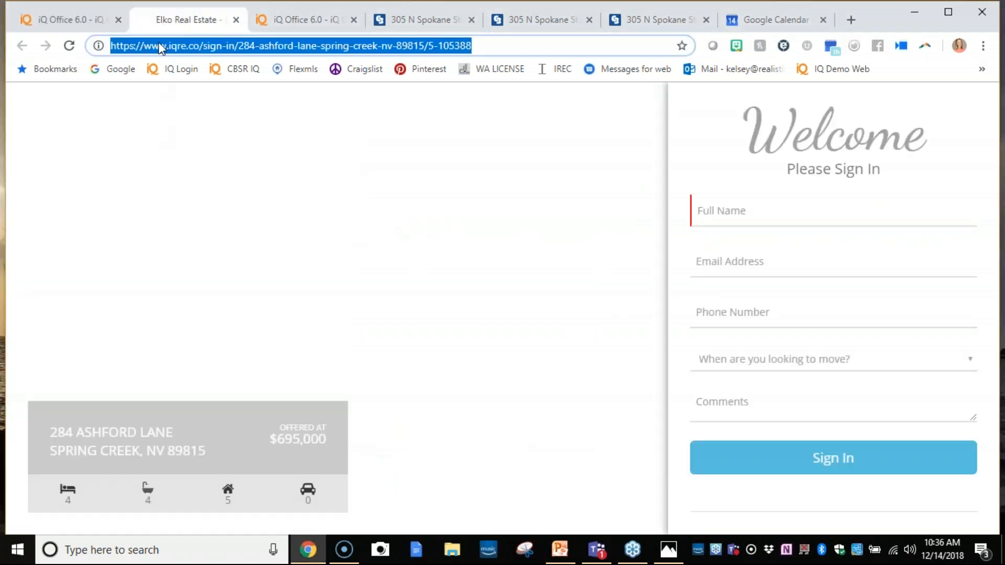
text(i)
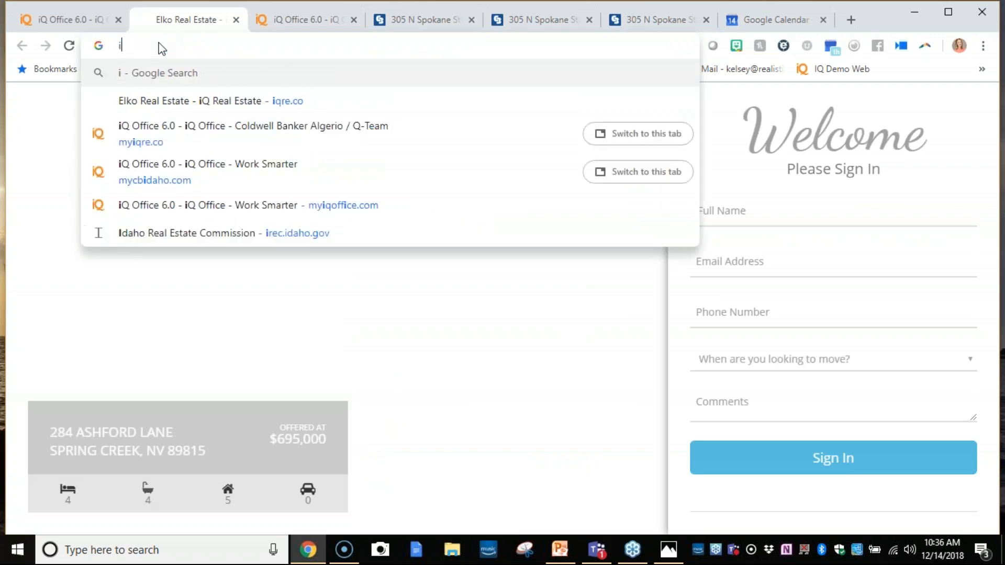
text(qre.co)
key(Return)
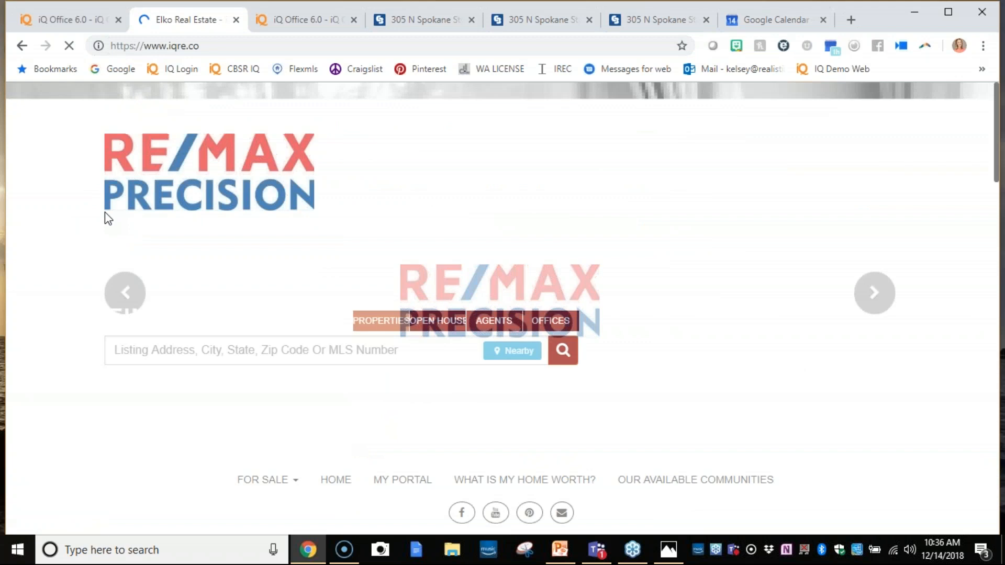
- Bring up the iQ Web login from the site footer and try to log in with the prefilled credentials
scroll(105, 212, down, 1)
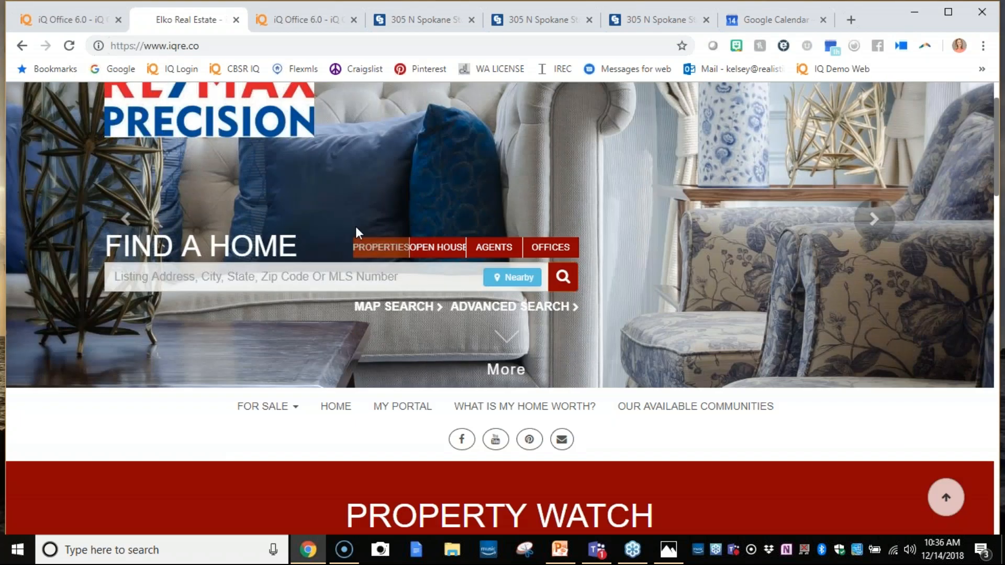
scroll(499, 432, down, 15)
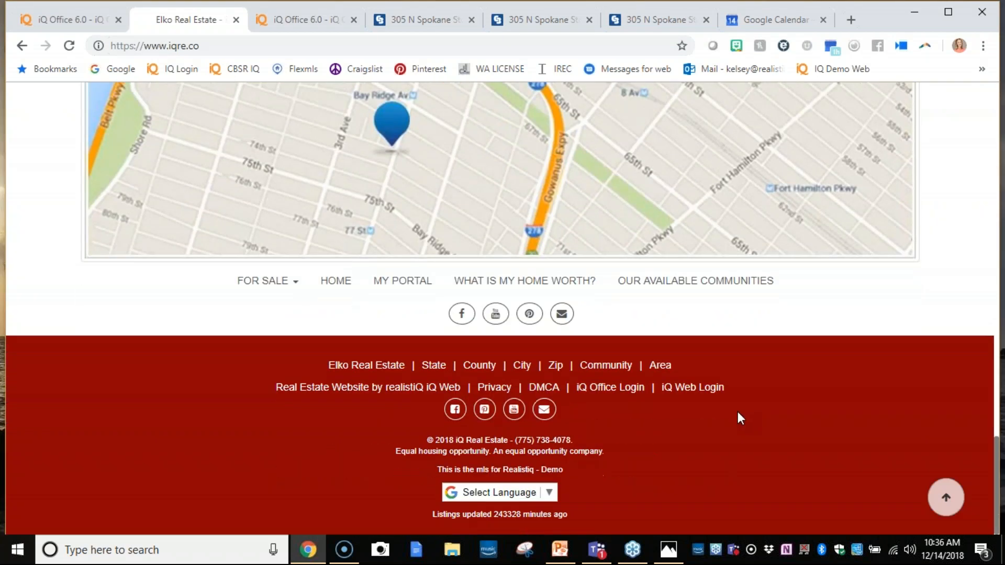
click(690, 390)
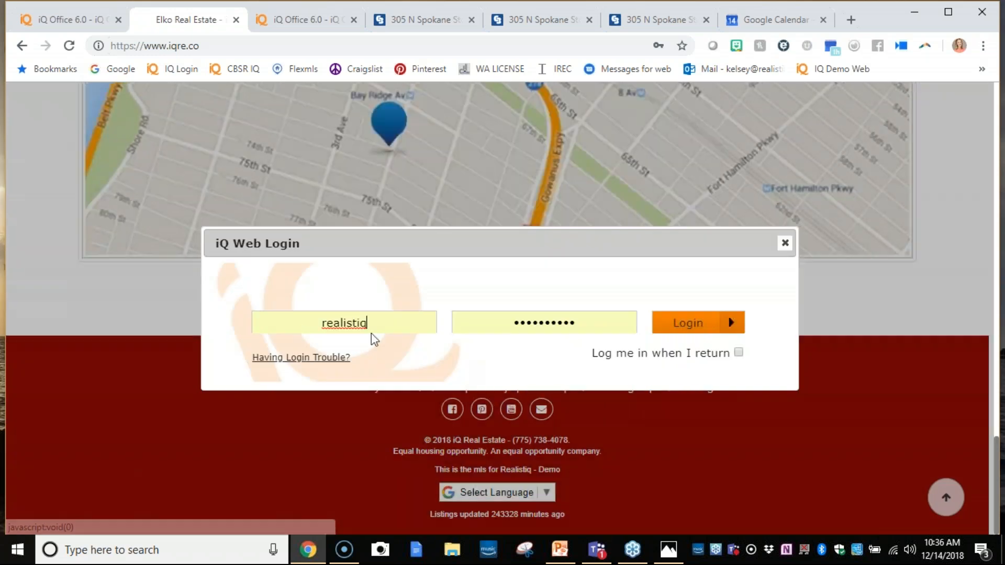
click(661, 325)
click(661, 326)
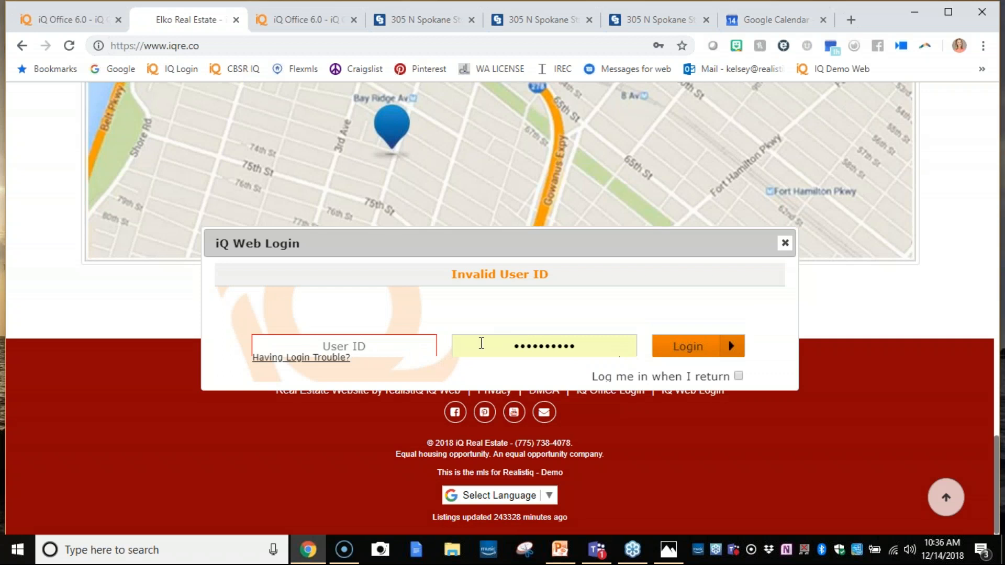
- Fill in the saved user ID with its stored password and log in to the iQ Web Editor
click(424, 343)
click(376, 376)
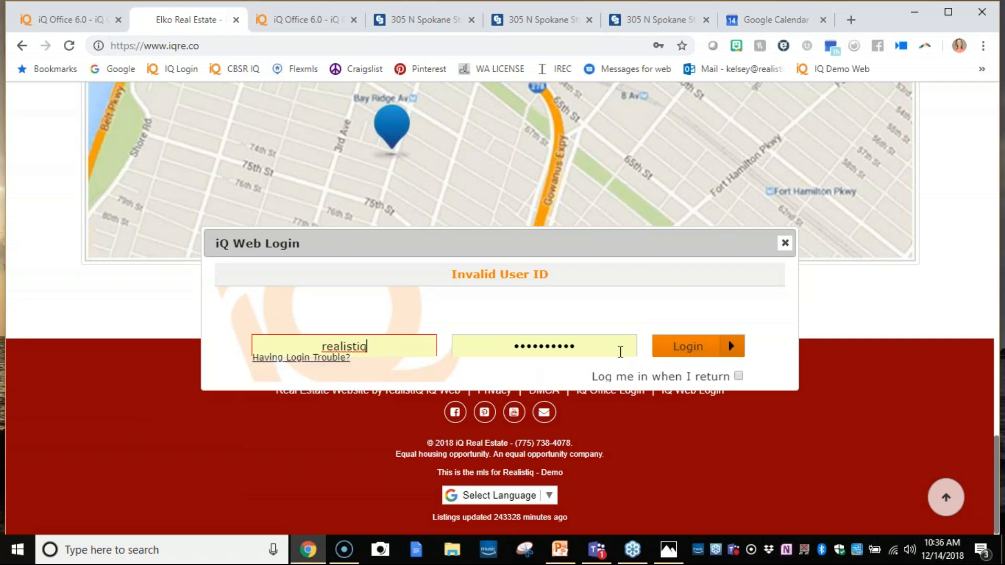
click(680, 356)
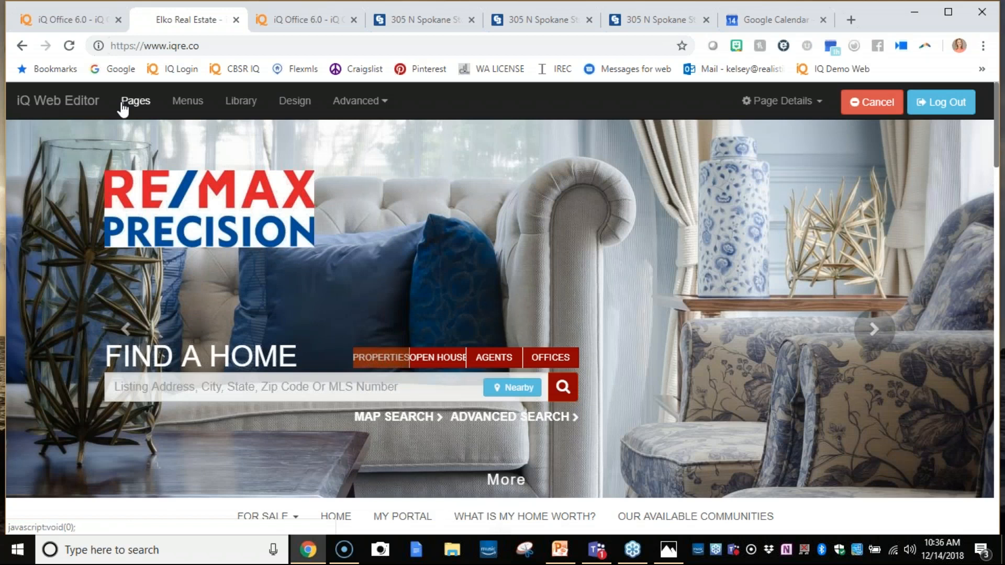
- Bring up the website's pages, start a new page and show the Dynamic pages templates
click(124, 102)
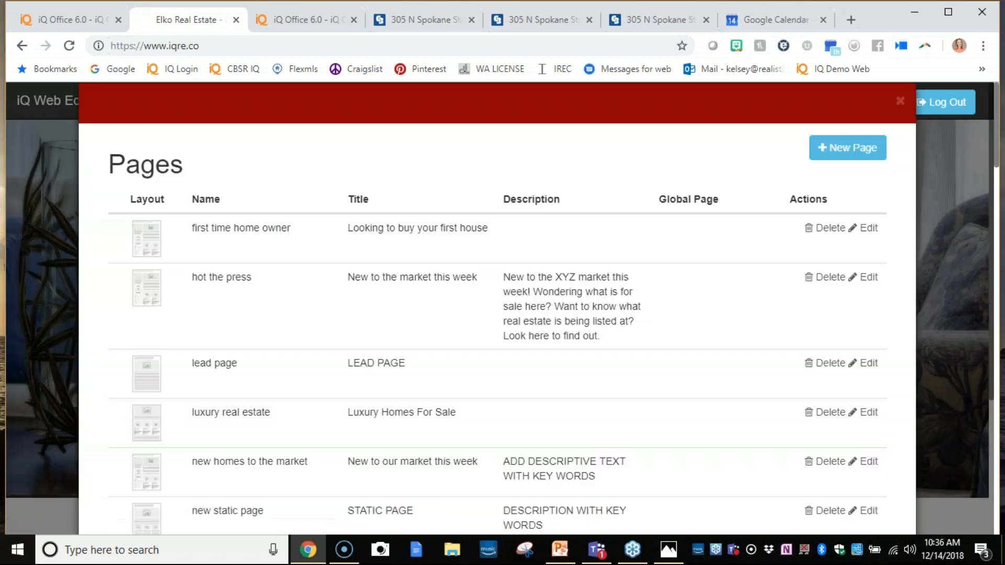
click(783, 49)
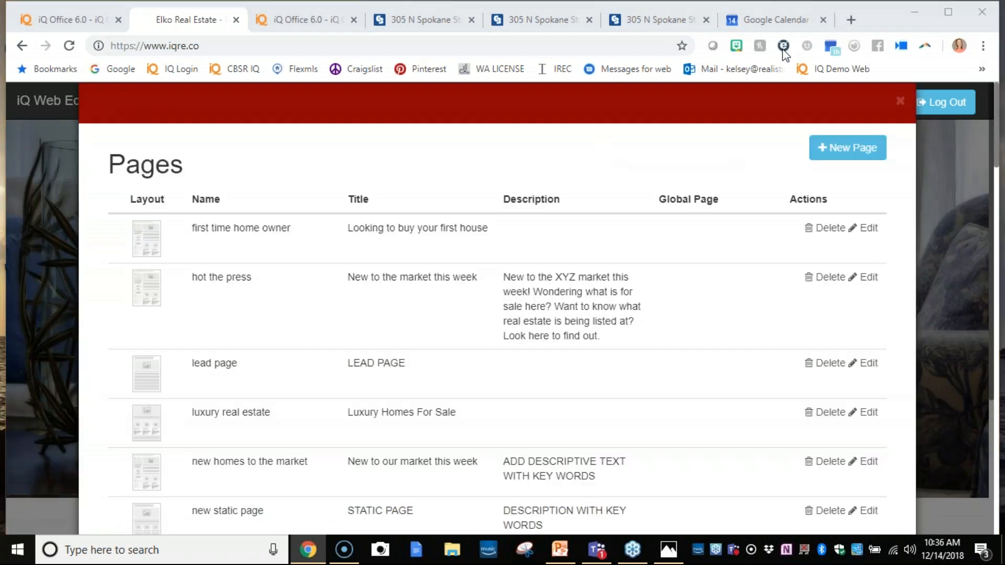
click(829, 153)
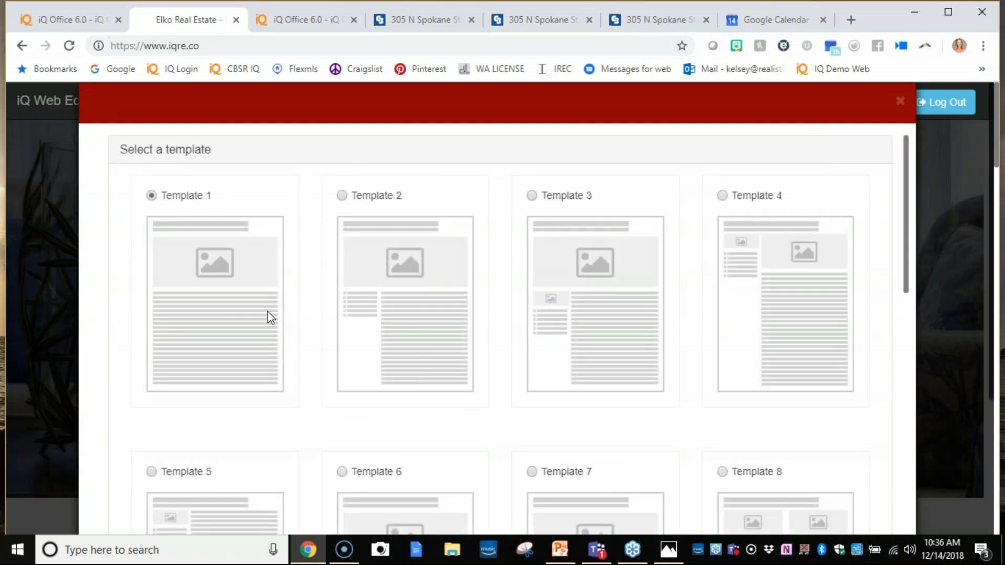
scroll(280, 347, down, 15)
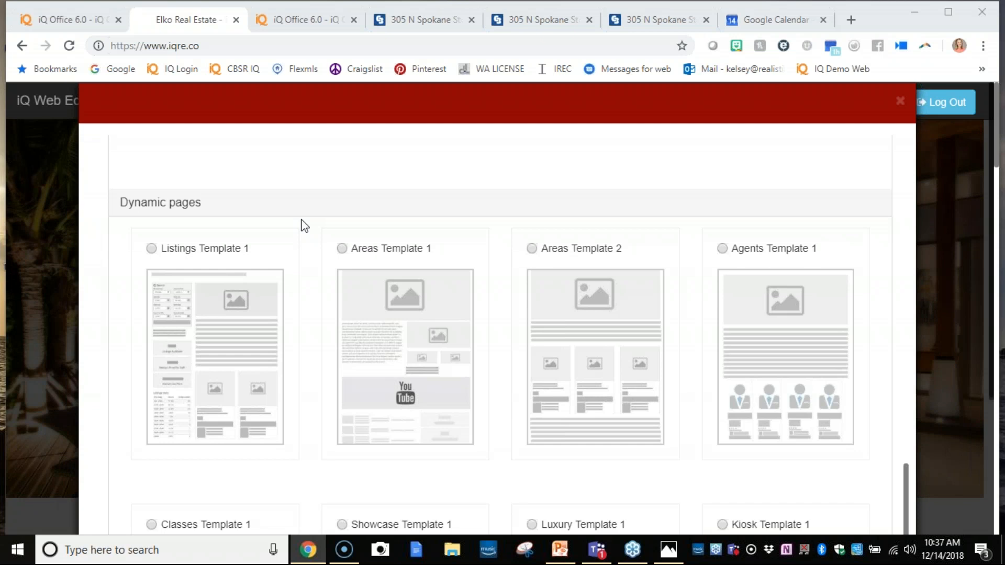
- Switch to the mycbidaho.com iQ Office and show its for-sale listings
click(70, 19)
click(288, 17)
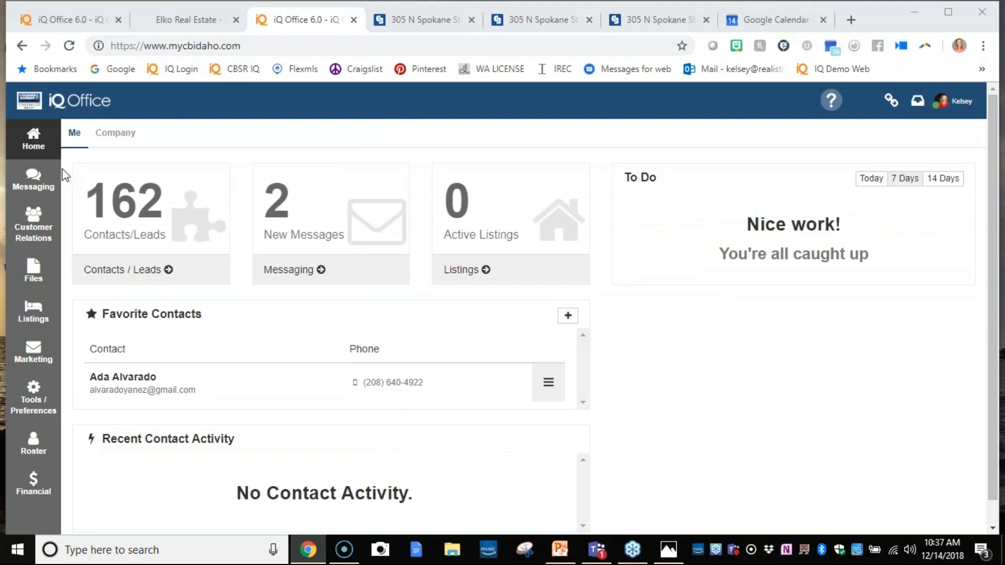
click(87, 5)
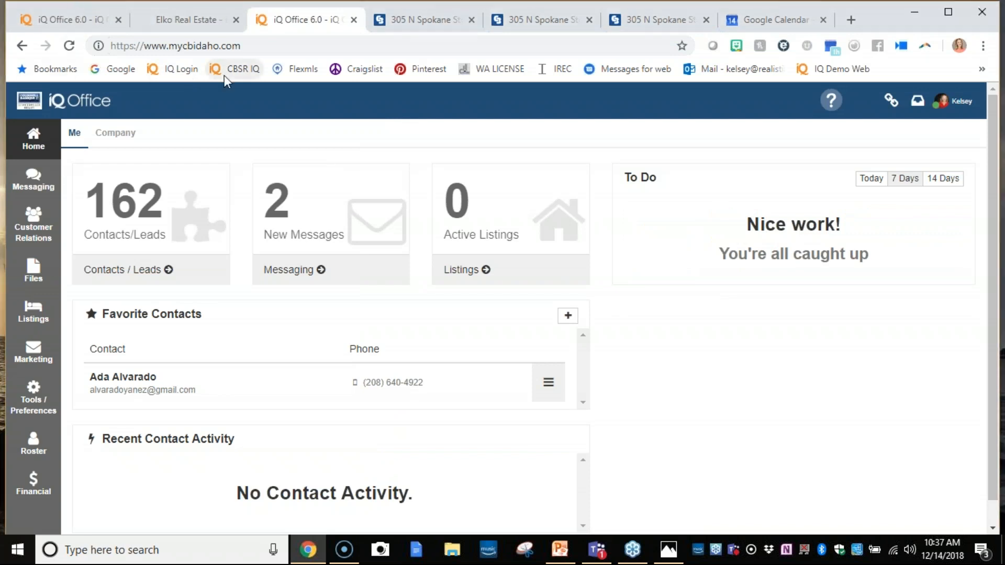
click(27, 308)
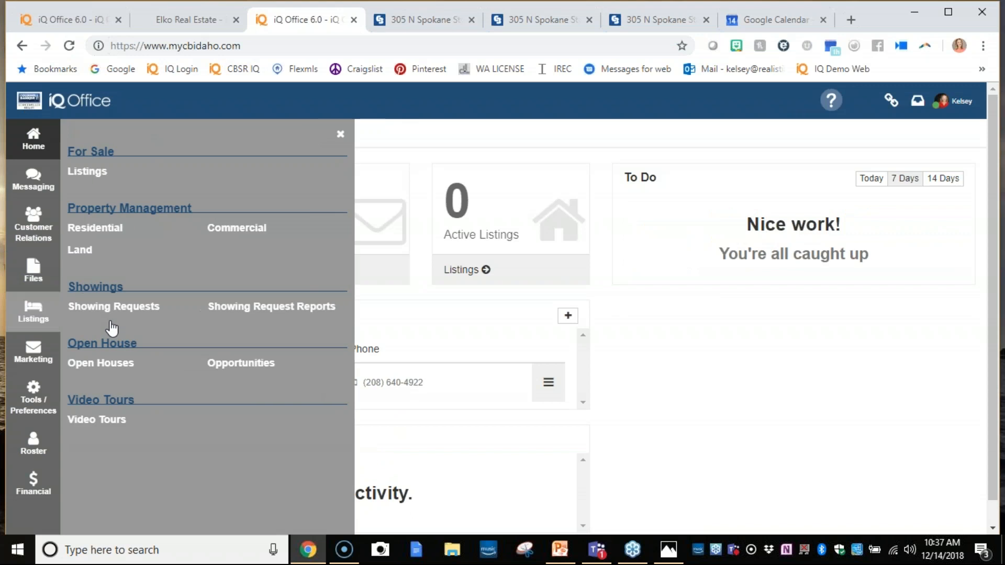
click(112, 308)
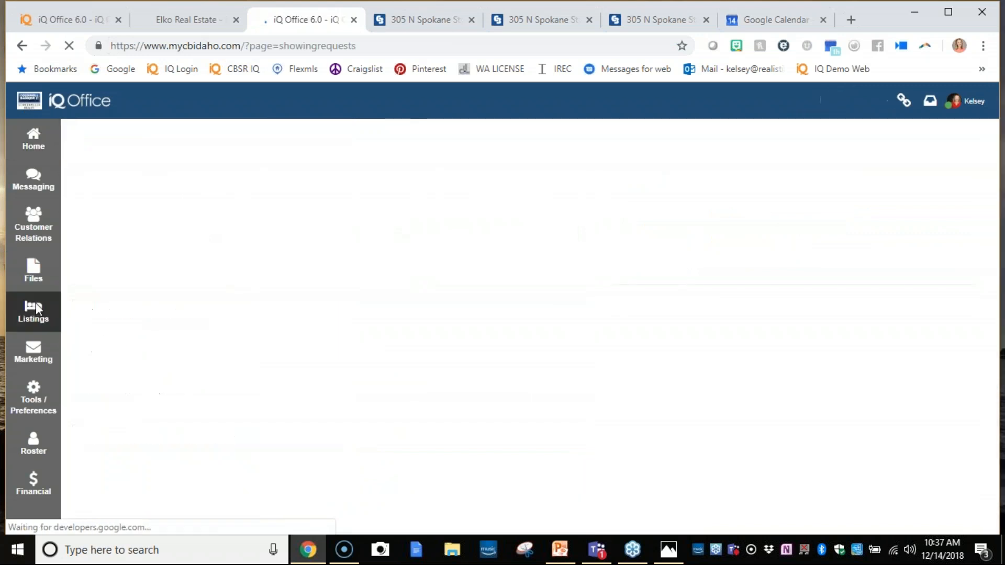
click(36, 303)
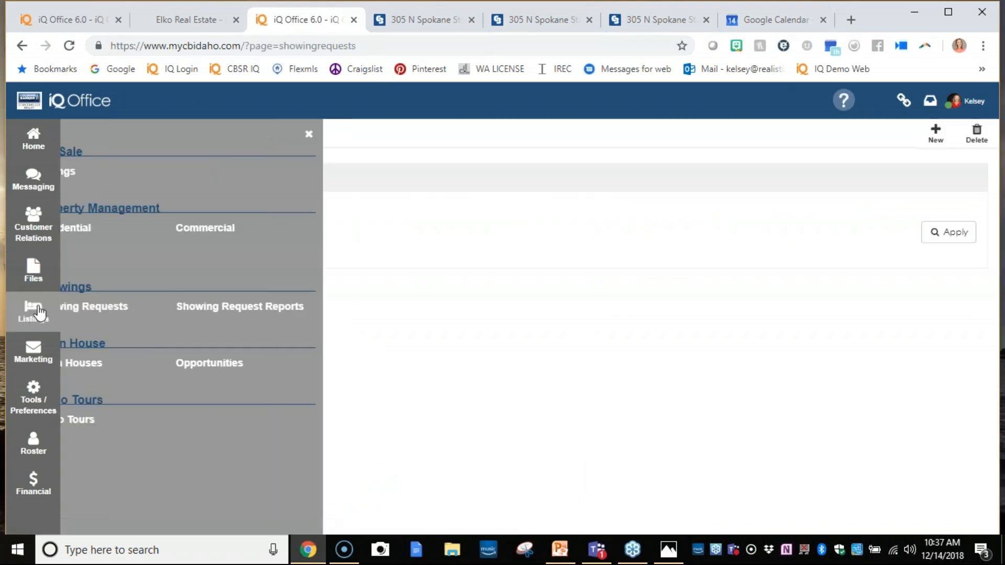
click(88, 172)
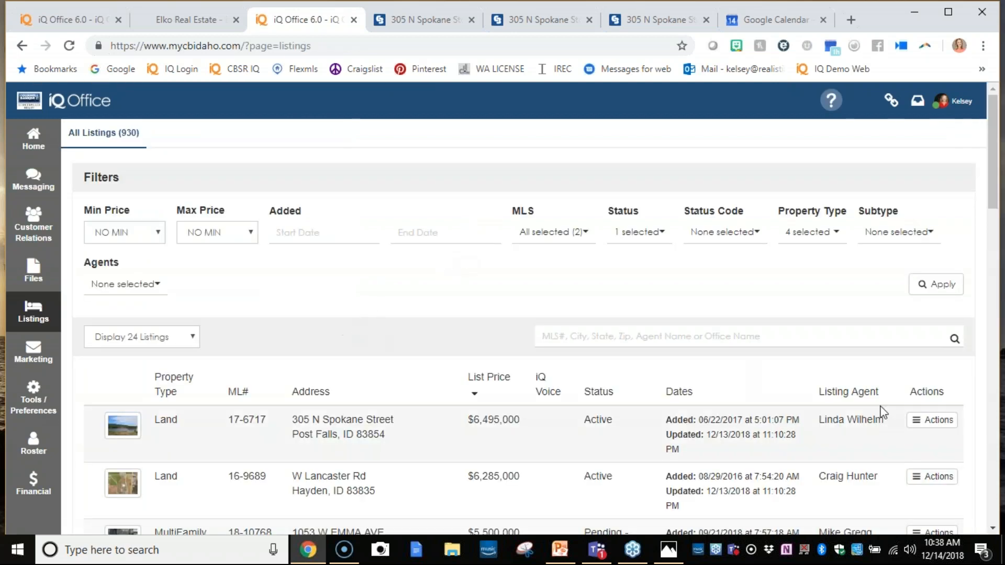
click(915, 420)
click(883, 432)
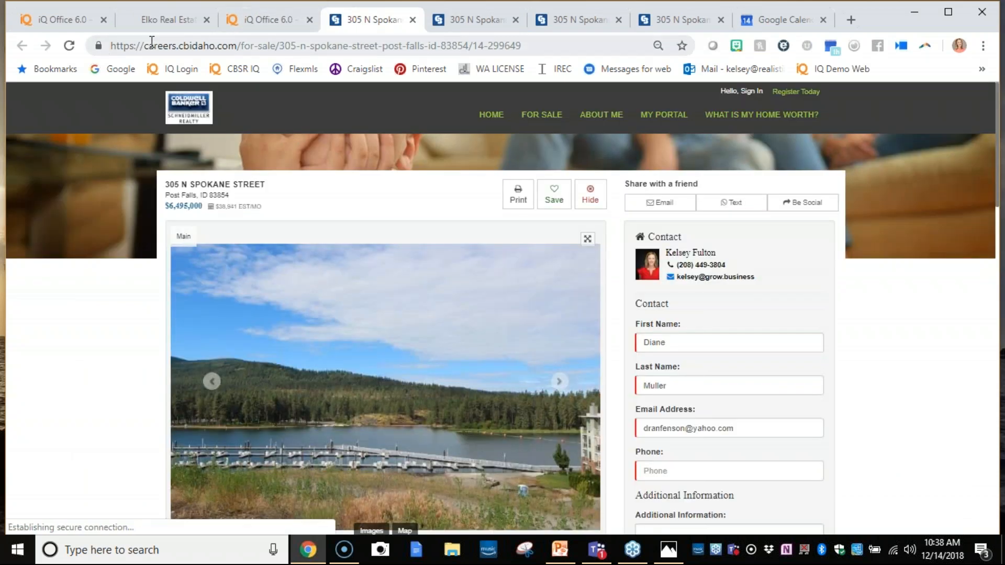
drag(149, 46, 522, 46)
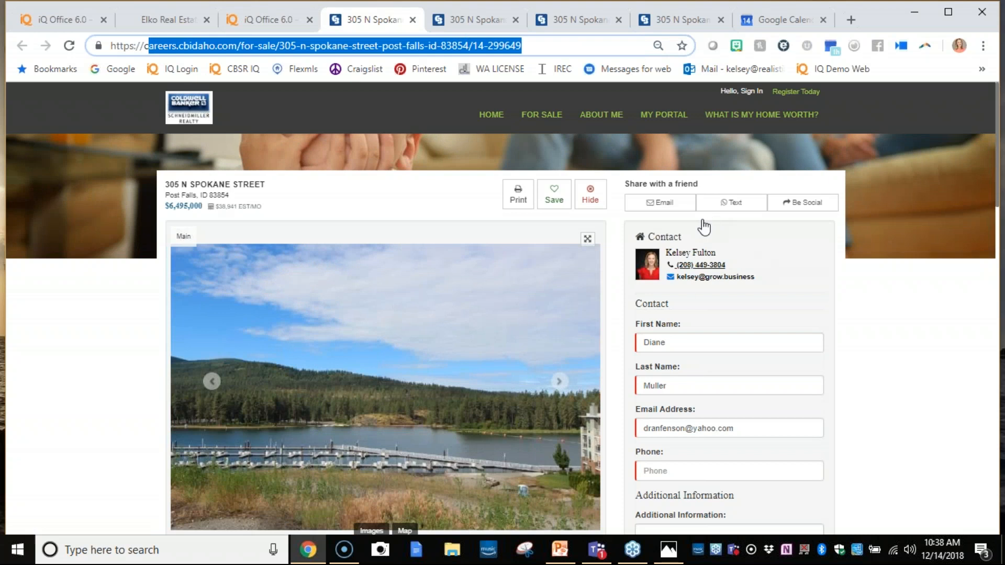
- Return to the myiqre.co iQ Office and show My Campaigns under marketing
click(271, 11)
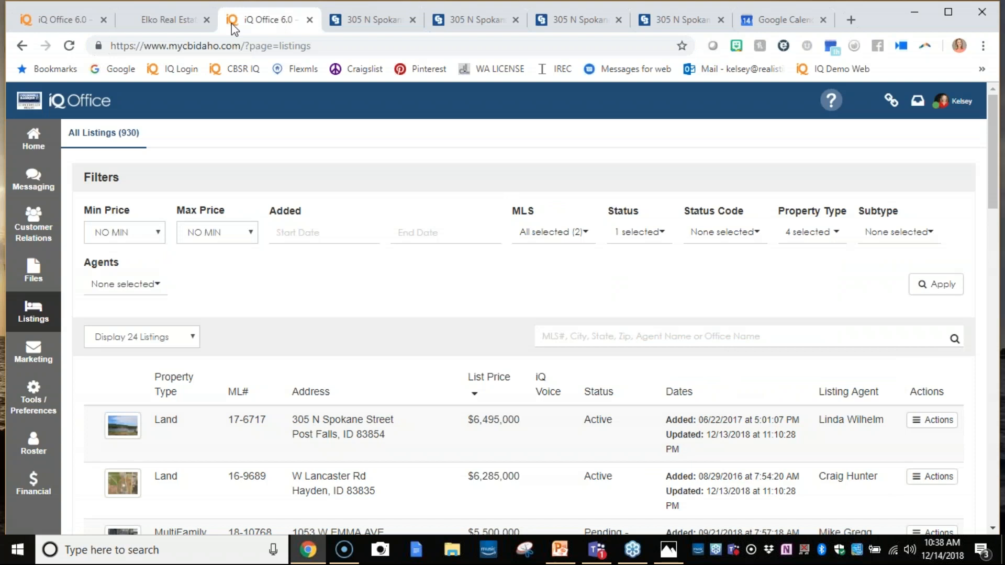
click(159, 28)
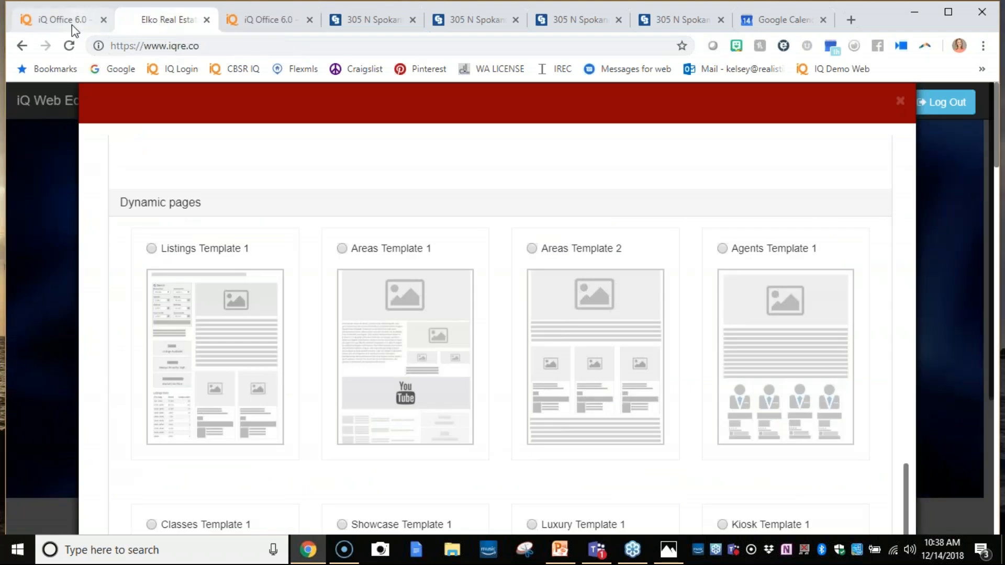
click(71, 23)
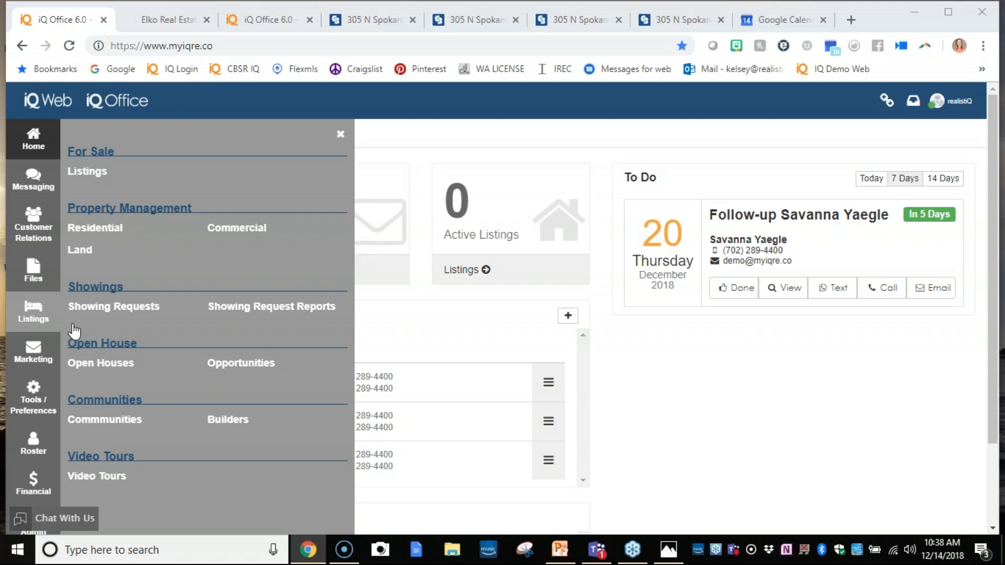
click(29, 319)
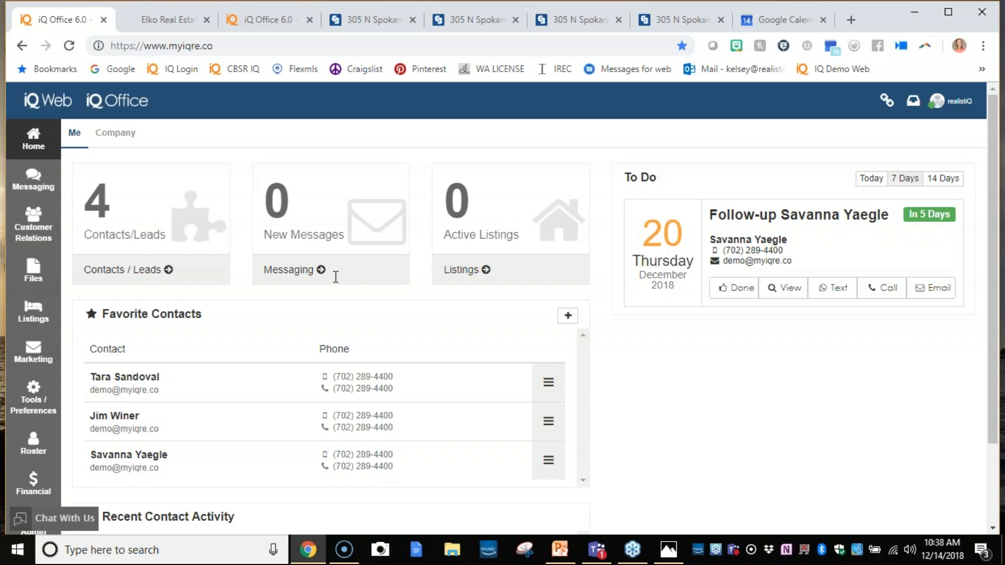
click(21, 353)
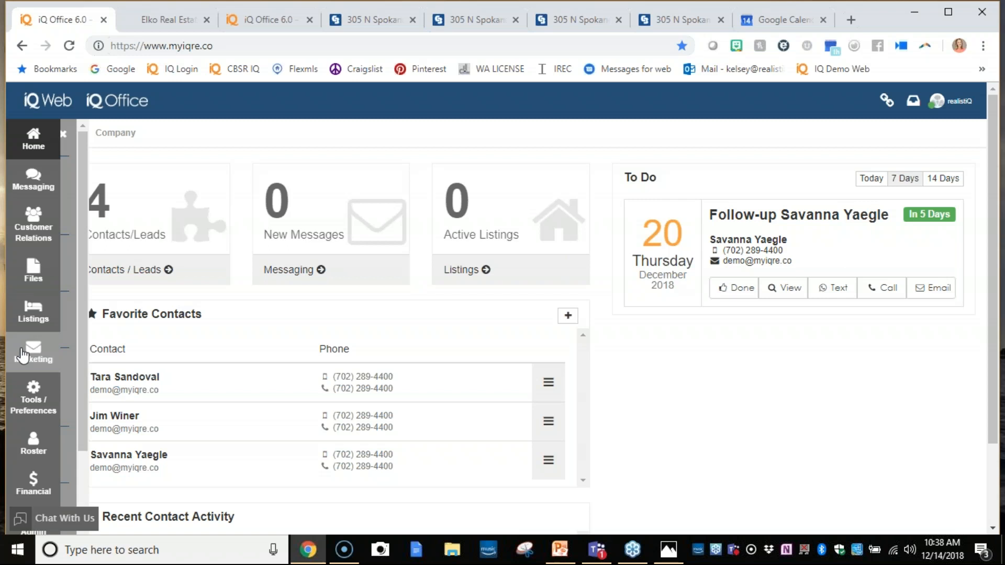
click(90, 386)
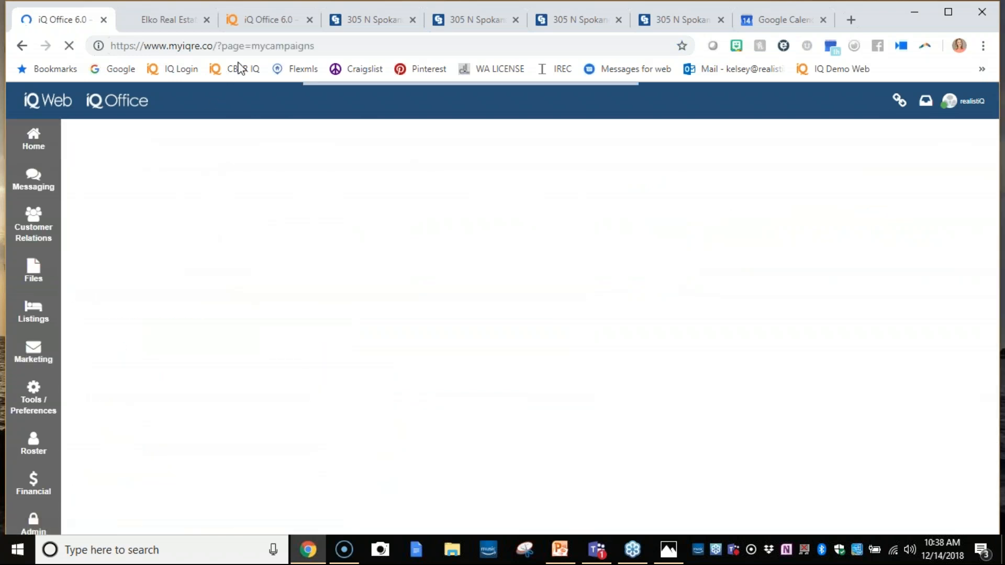
- Deactivate the campaign dated 08/06/2018 11:08:27 AM and activate it again
click(630, 365)
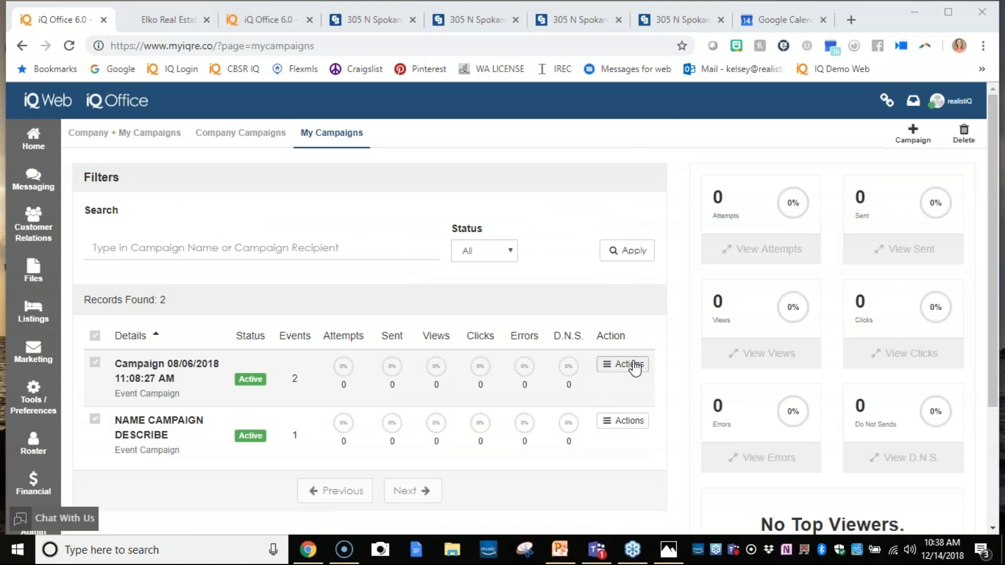
click(526, 338)
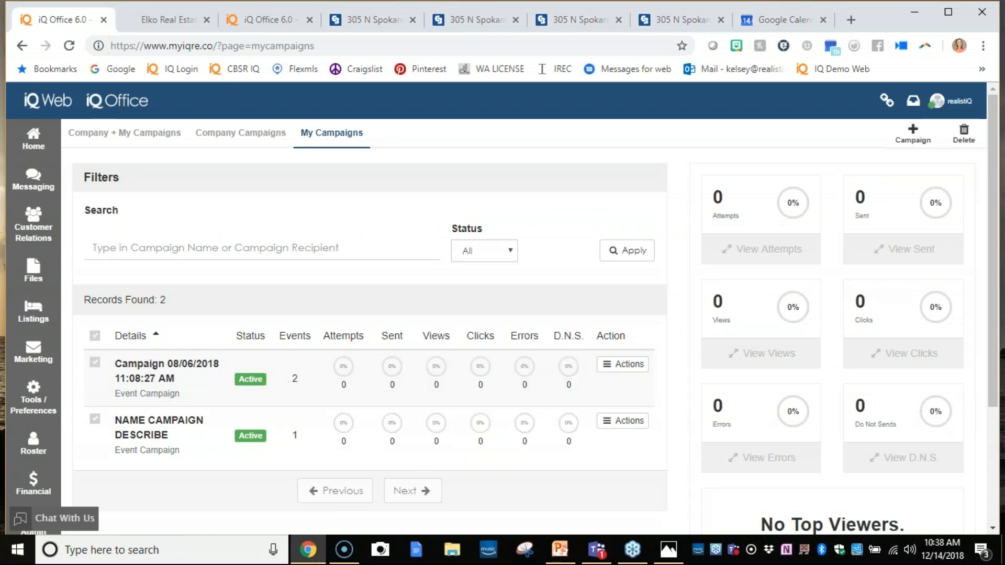
click(622, 366)
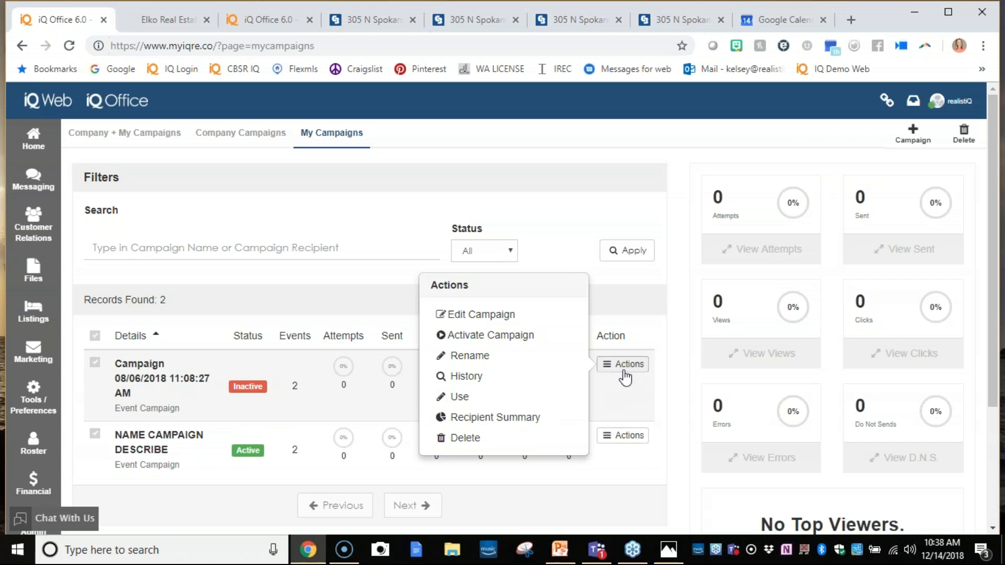
click(473, 335)
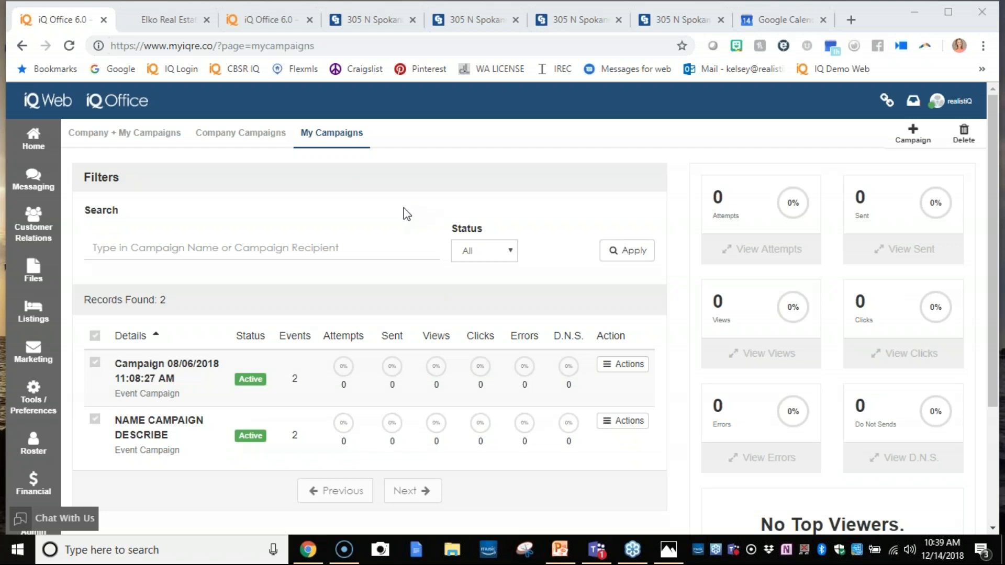
- Open the 08/06/2018 campaign's December 2018 event, try Interval as its sending method and close the event without saving
click(174, 395)
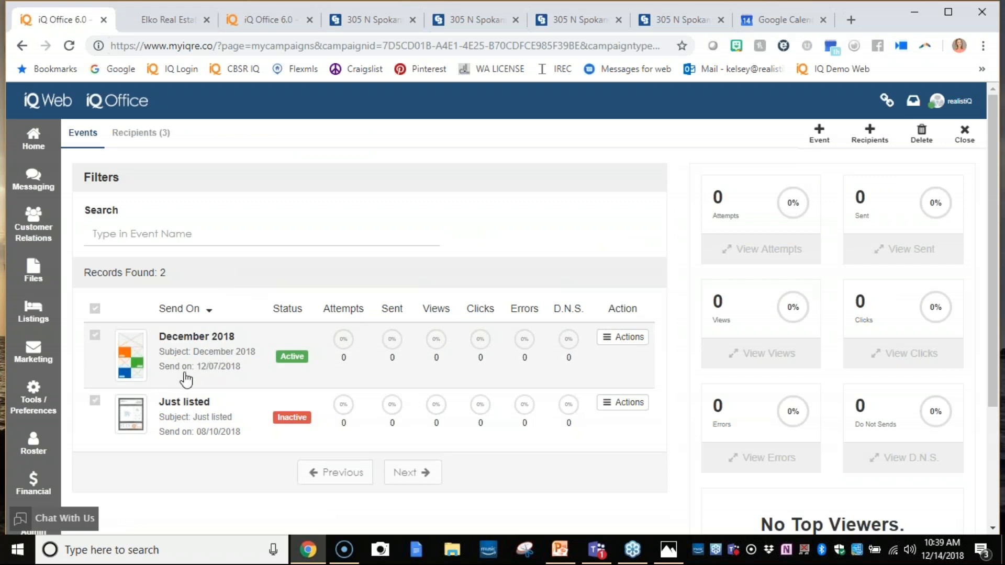
click(241, 372)
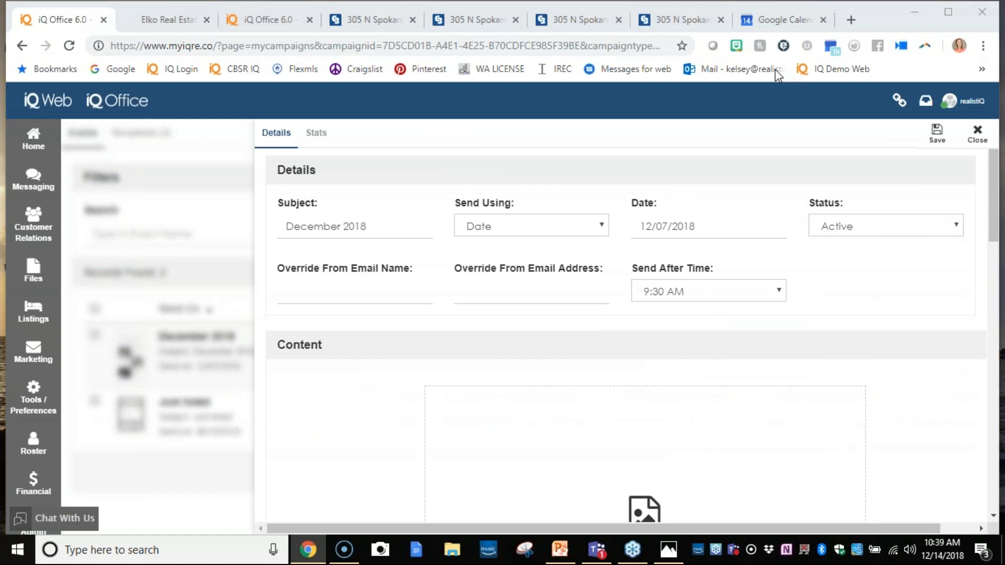
click(589, 231)
click(557, 285)
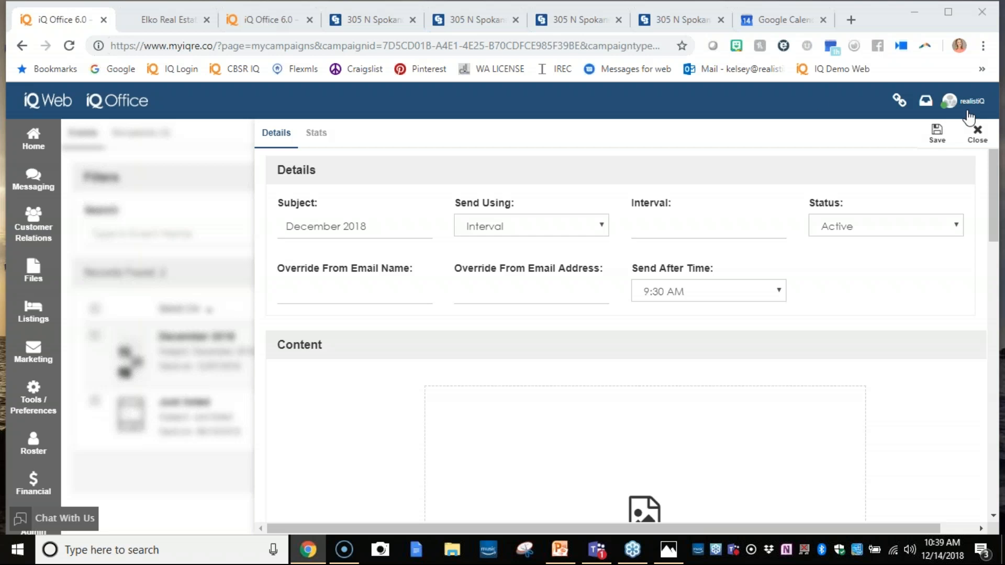
click(973, 137)
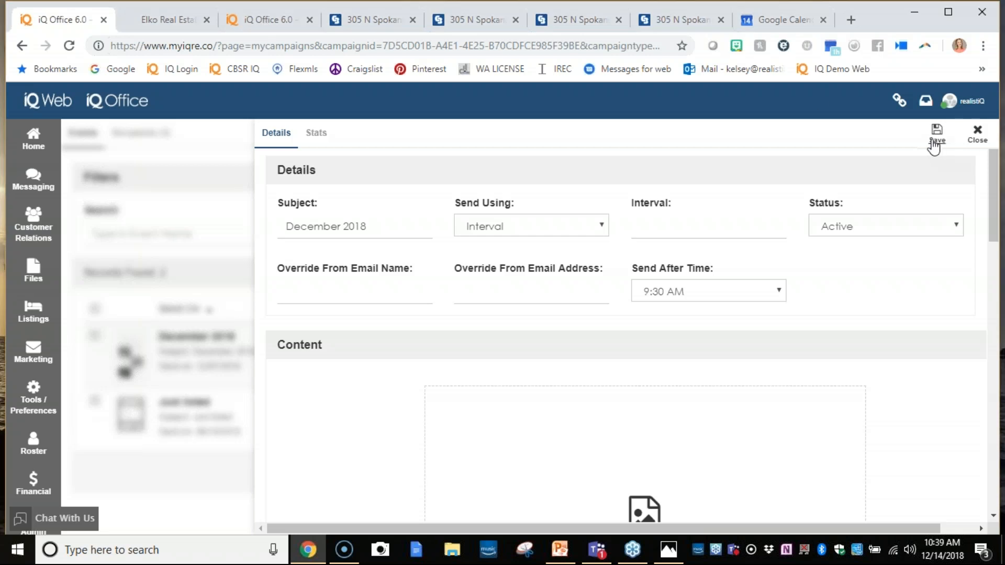
click(976, 131)
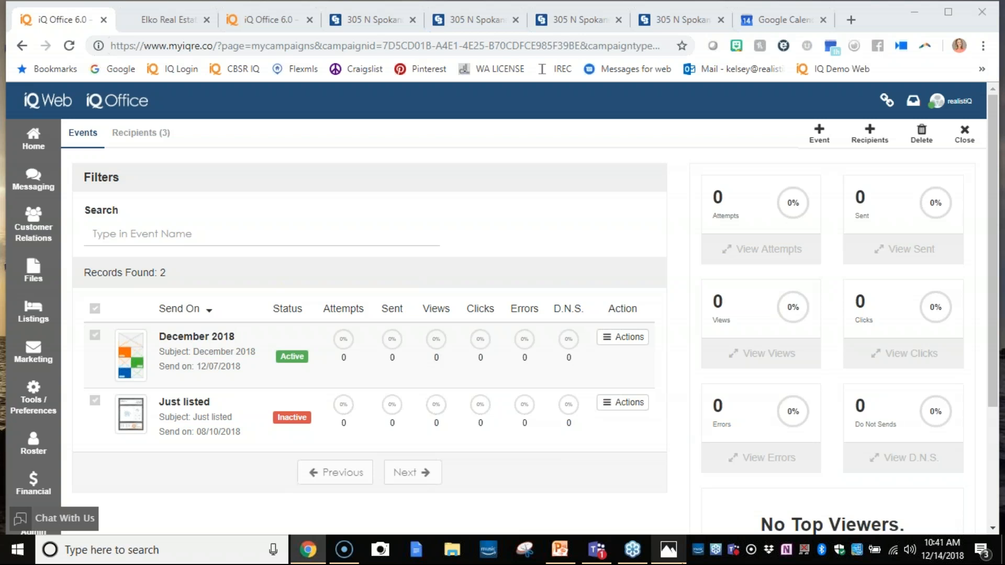
- Switch to the Photos app, examine the automated listing marketing email's sharing, flyer and postcard options, and return to iQ Office
click(676, 562)
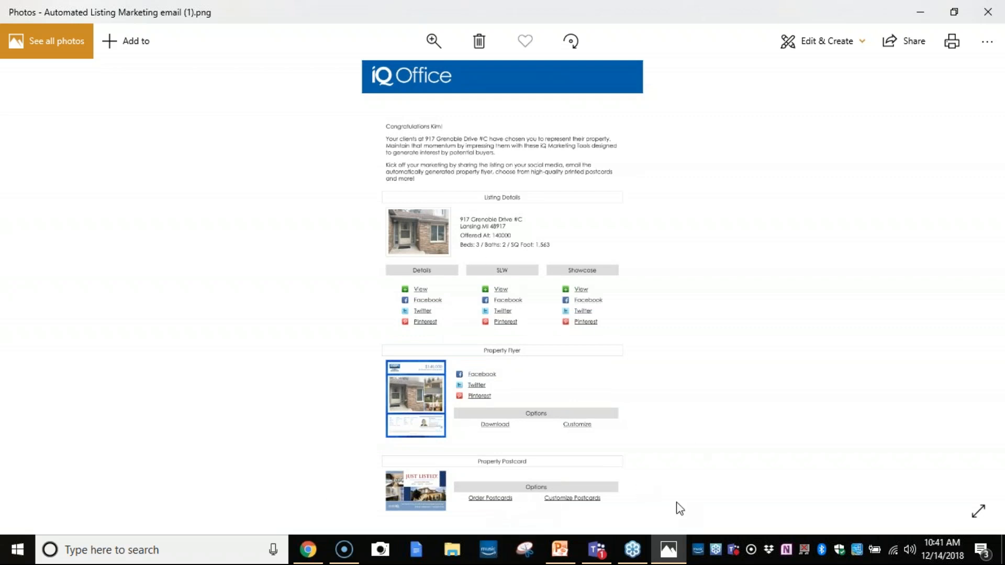
scroll(503, 409, down, 1)
scroll(587, 422, up, 2)
scroll(587, 422, up, 2)
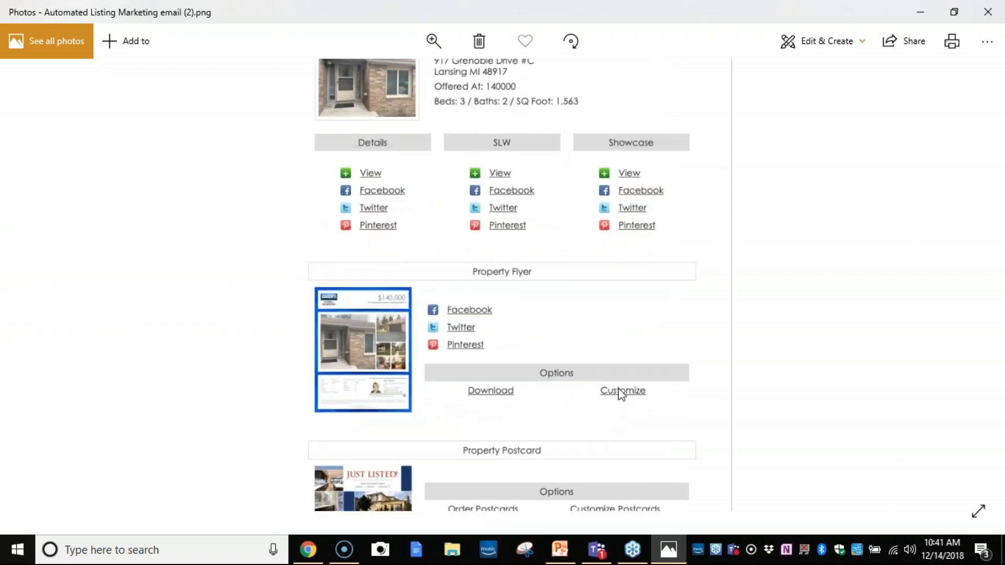
drag(746, 352, 786, 518)
drag(793, 419, 791, 509)
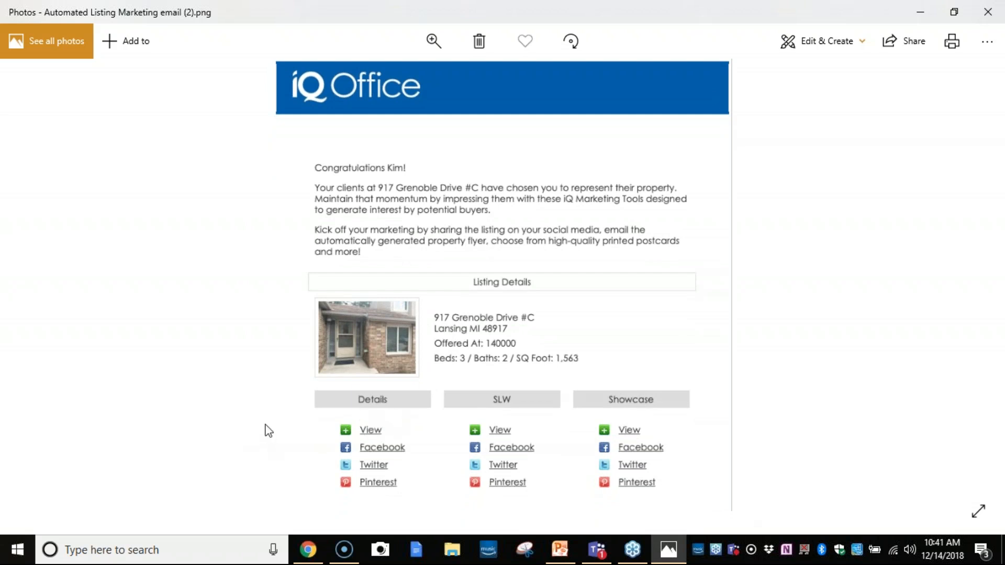
drag(670, 480, 596, 293)
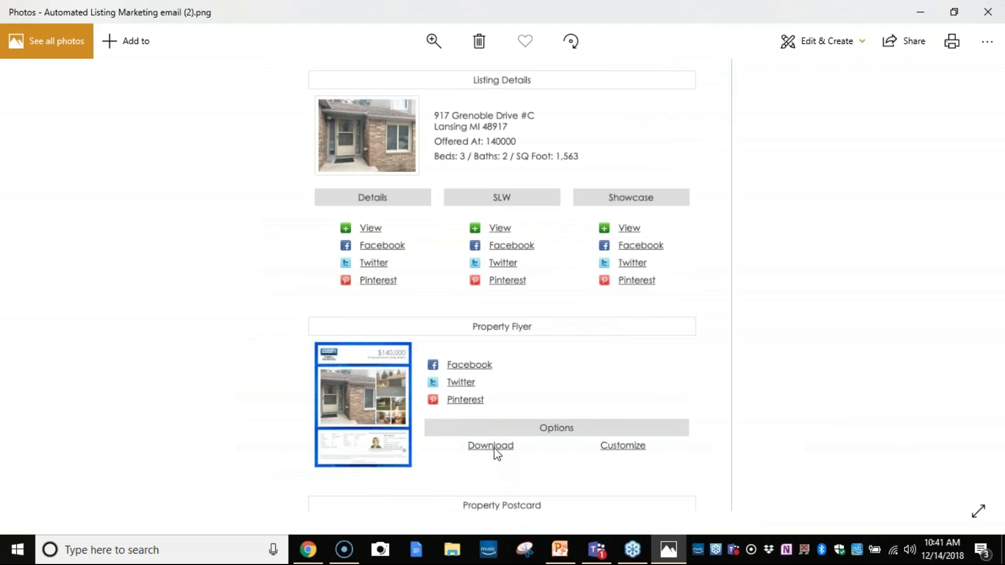
drag(265, 466, 262, 391)
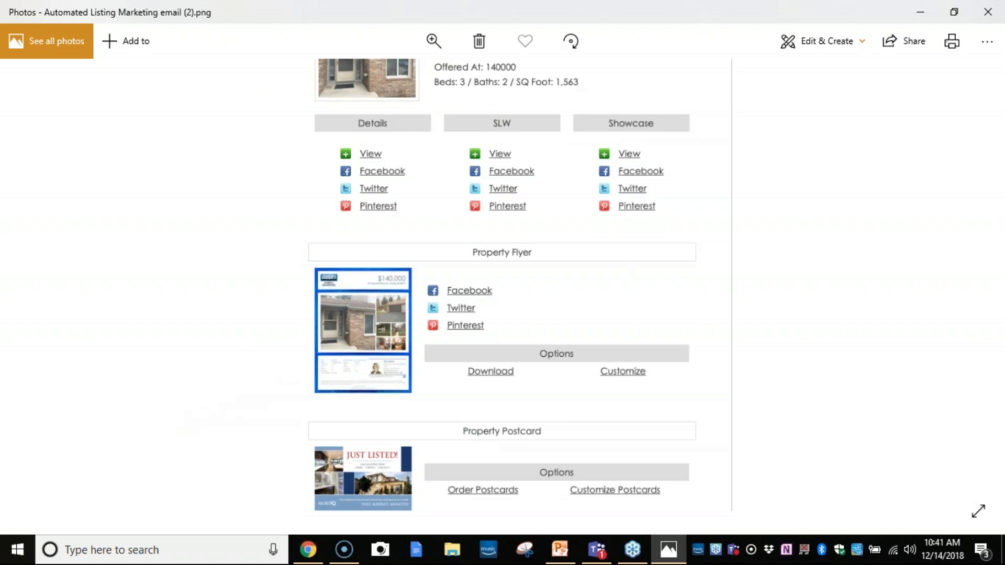
click(921, 11)
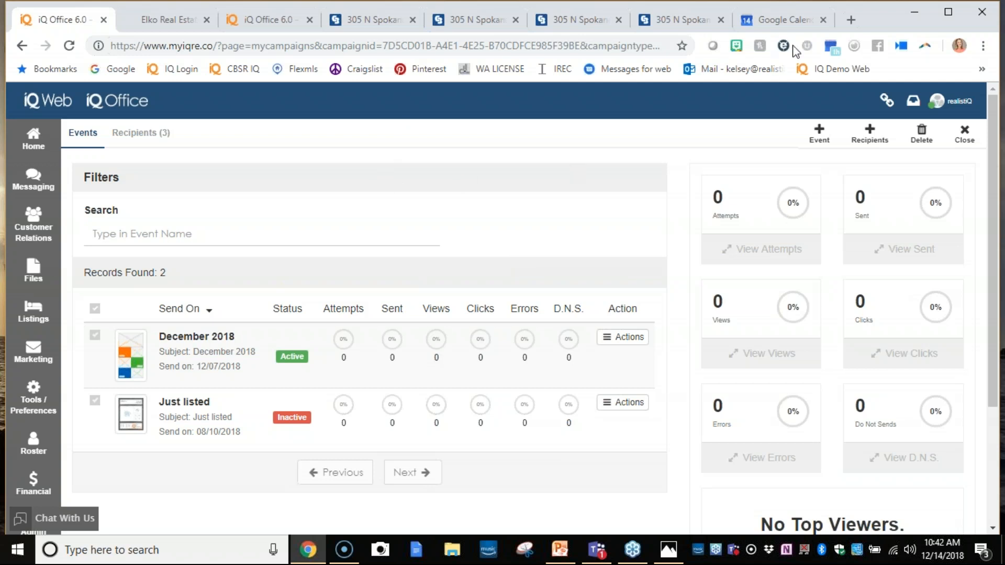
- Switch to the Elko Real Estate browser tab and load facebook.com there
click(768, 108)
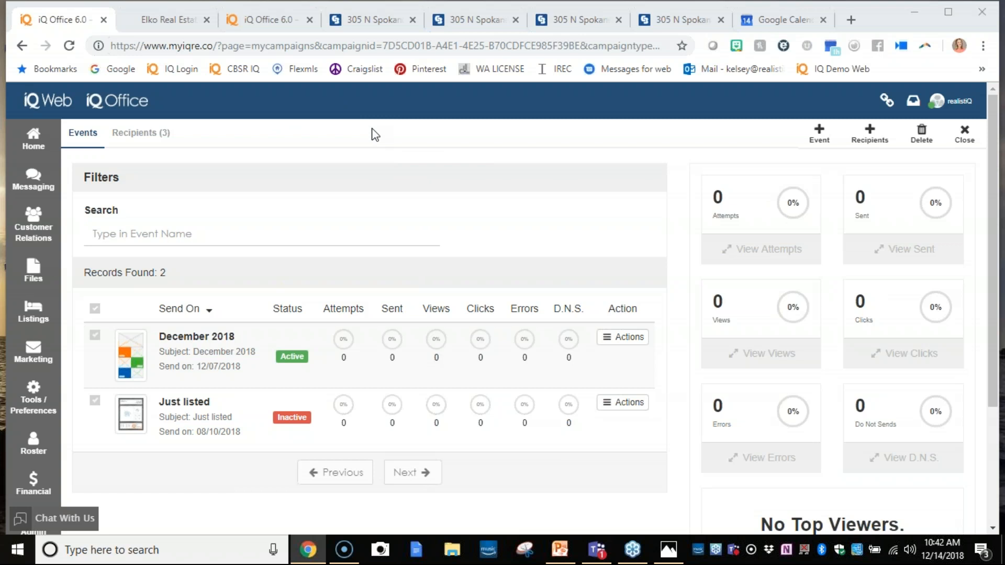
click(167, 19)
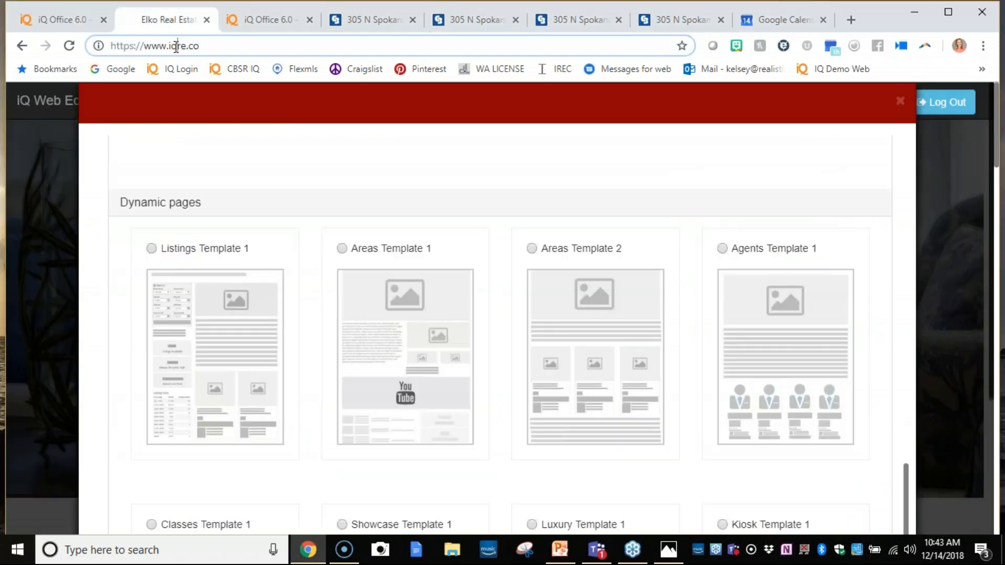
click(242, 42)
text(facebook.com)
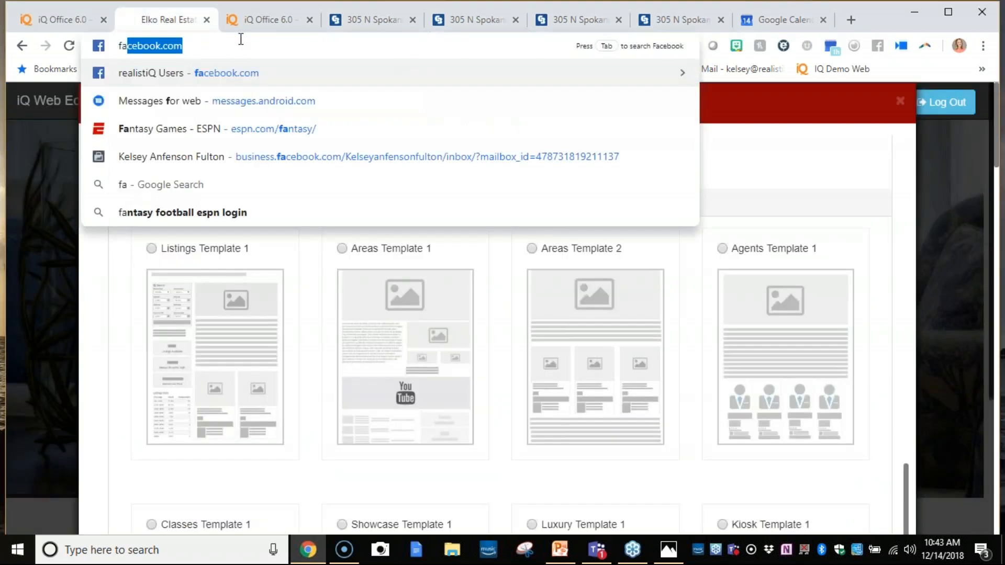
key(Return)
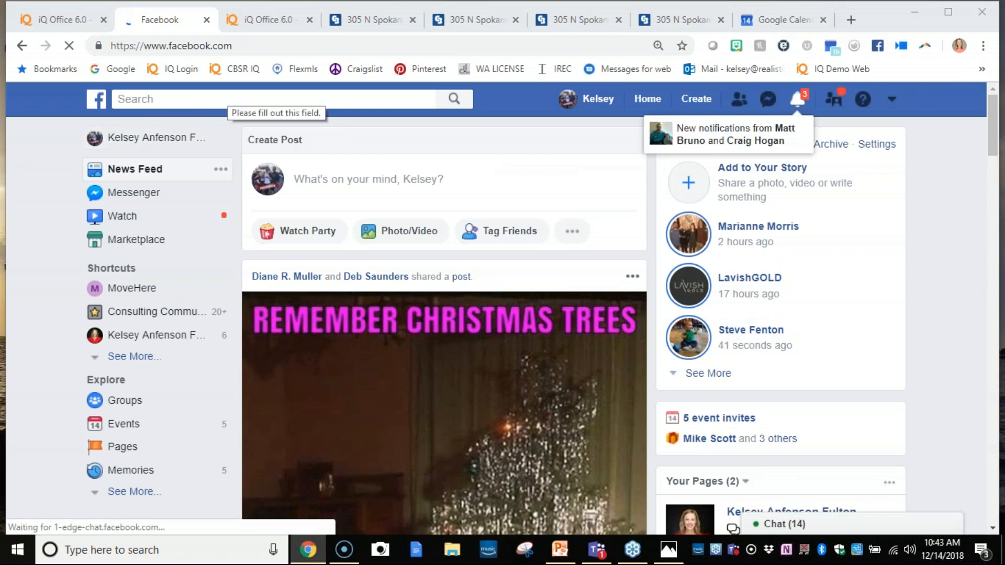
- Search Facebook for "cb apex"
click(228, 99)
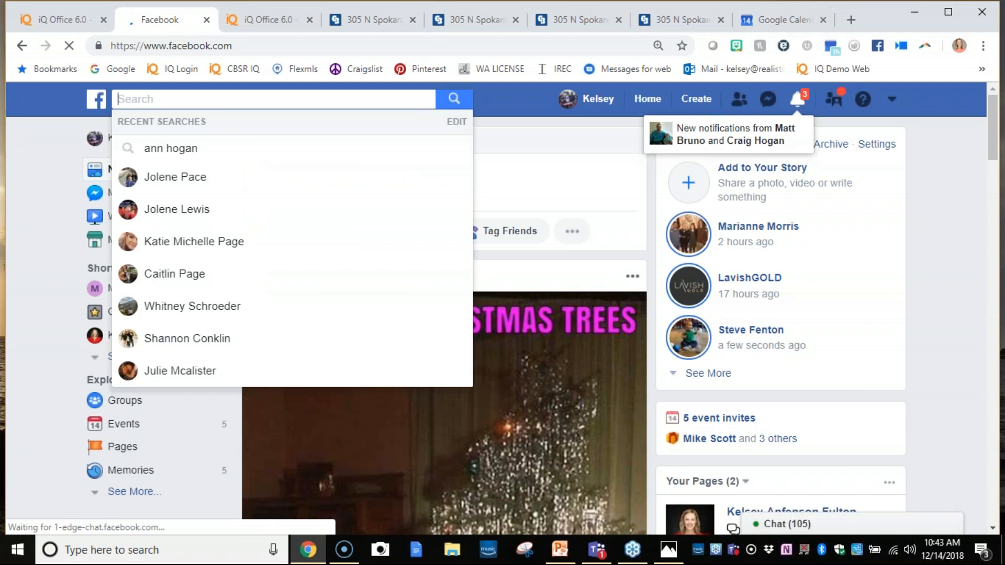
text(cb )
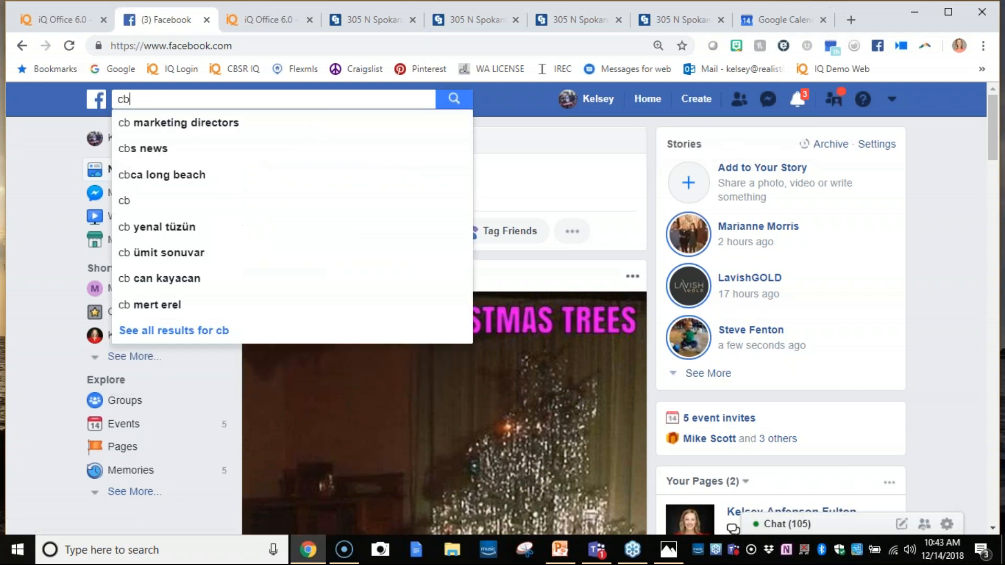
text(apex)
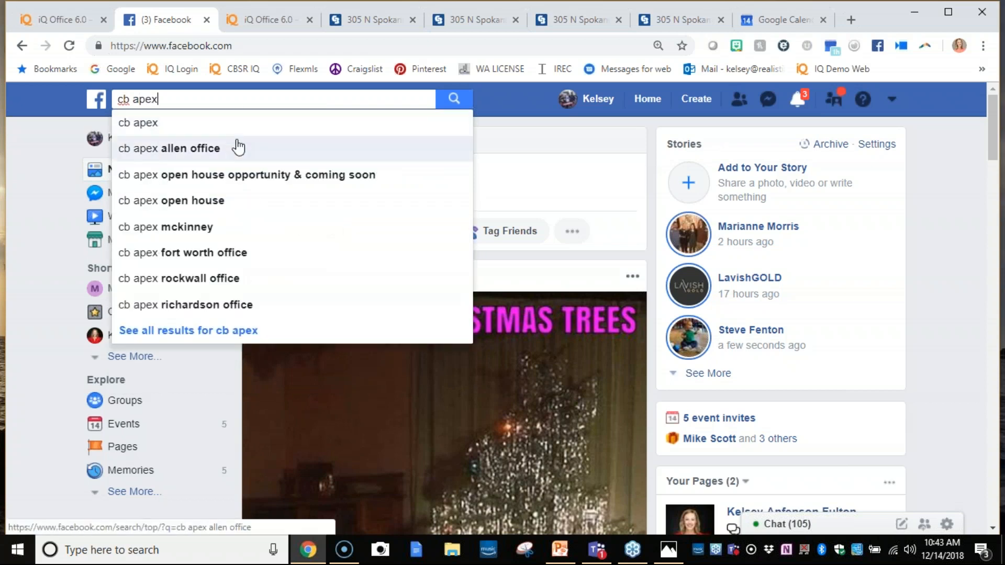
key(Return)
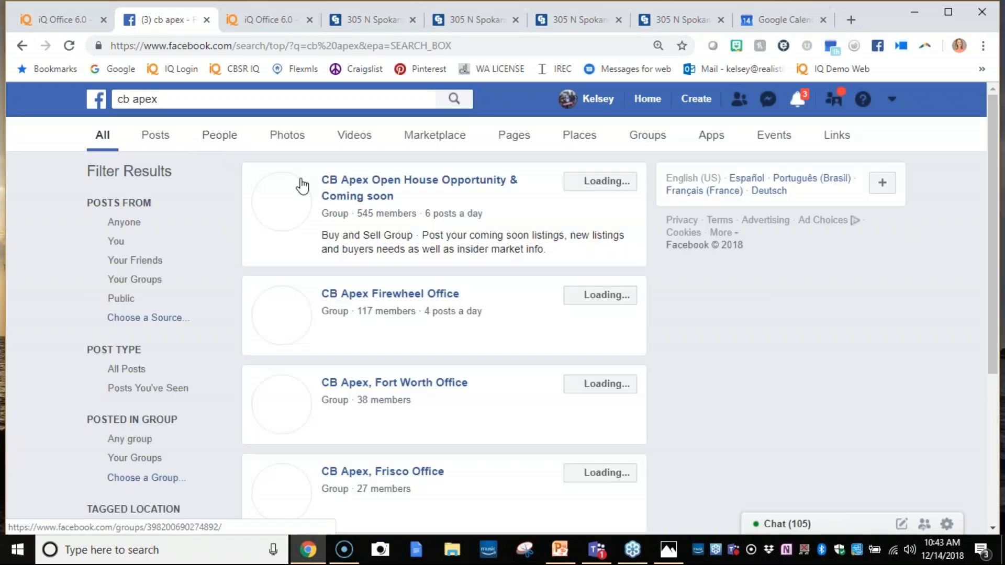
- Check the CB Apex Firewheel Office group and open the Coldwell Banker Apex, Realtors page from the search results
mouse_move(377, 193)
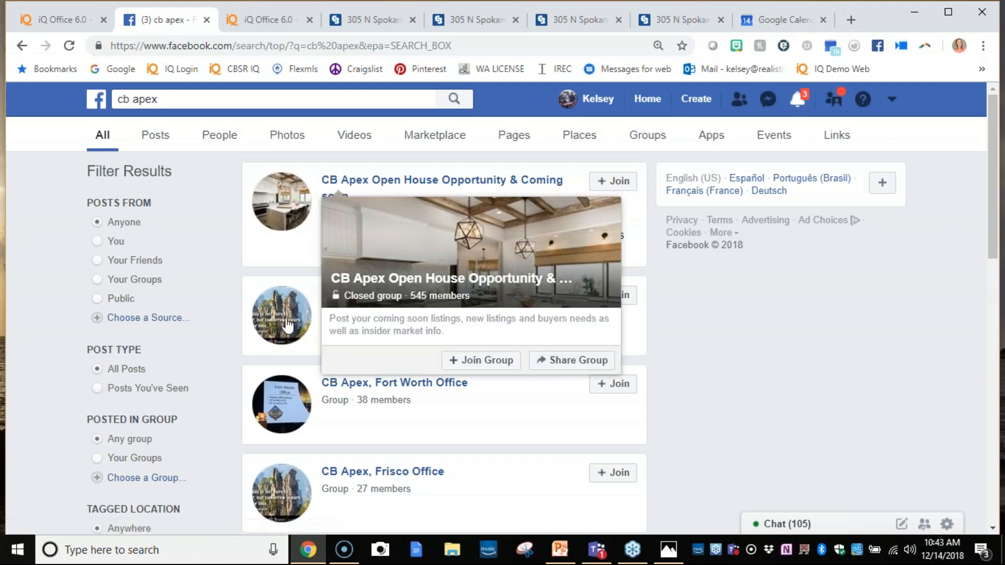
click(355, 299)
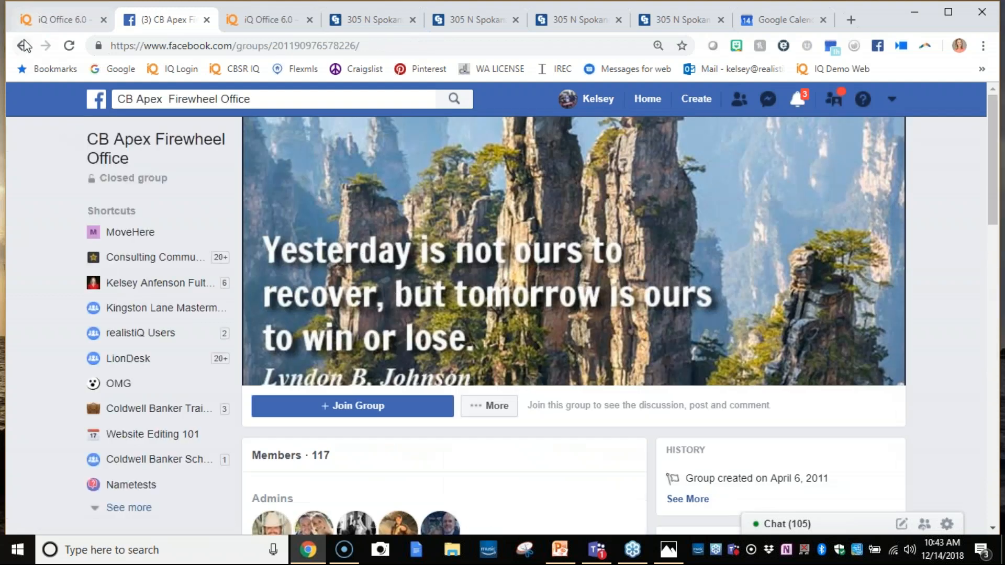
click(25, 46)
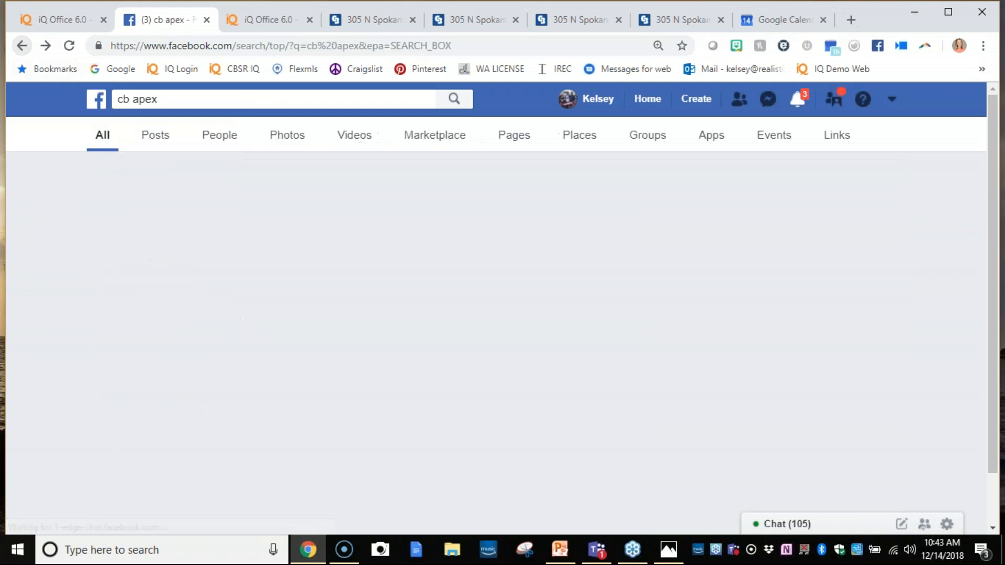
scroll(419, 339, down, 3)
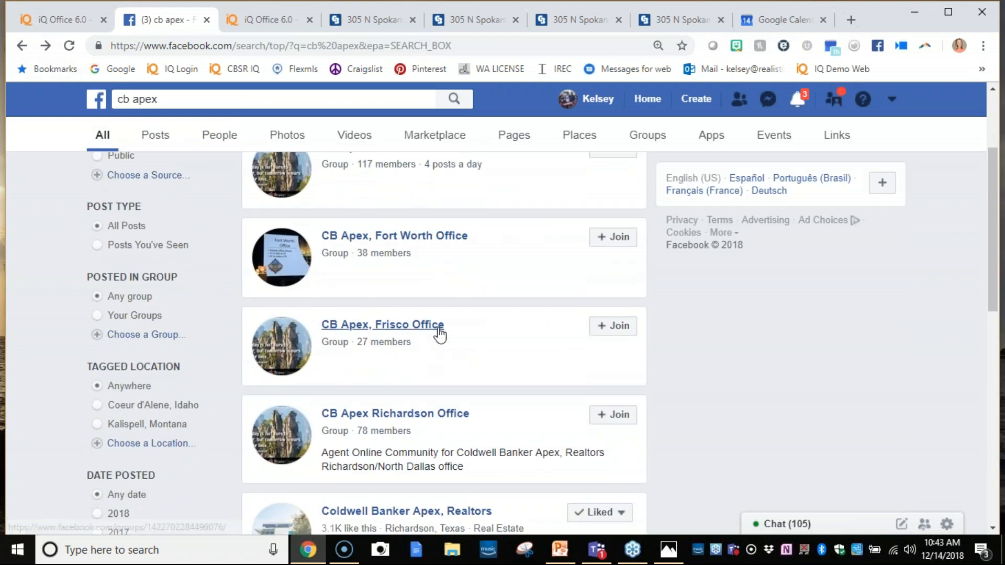
scroll(429, 337, down, 4)
click(428, 295)
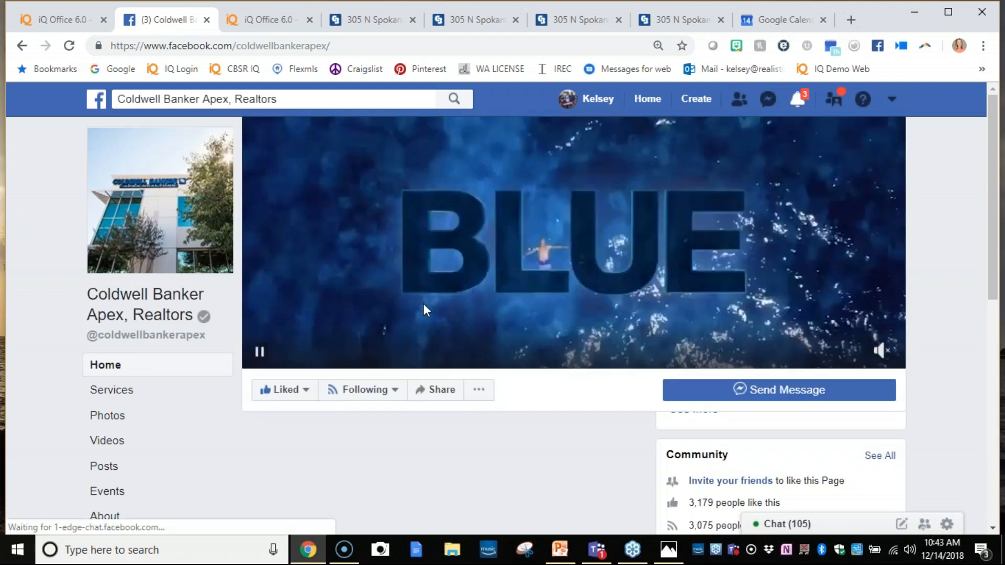
- Examine the Coldwell Banker Apex, Realtors page's posts, including the five-star agent review and the staff Christmas party photos
scroll(519, 392, down, 5)
scroll(518, 390, down, 8)
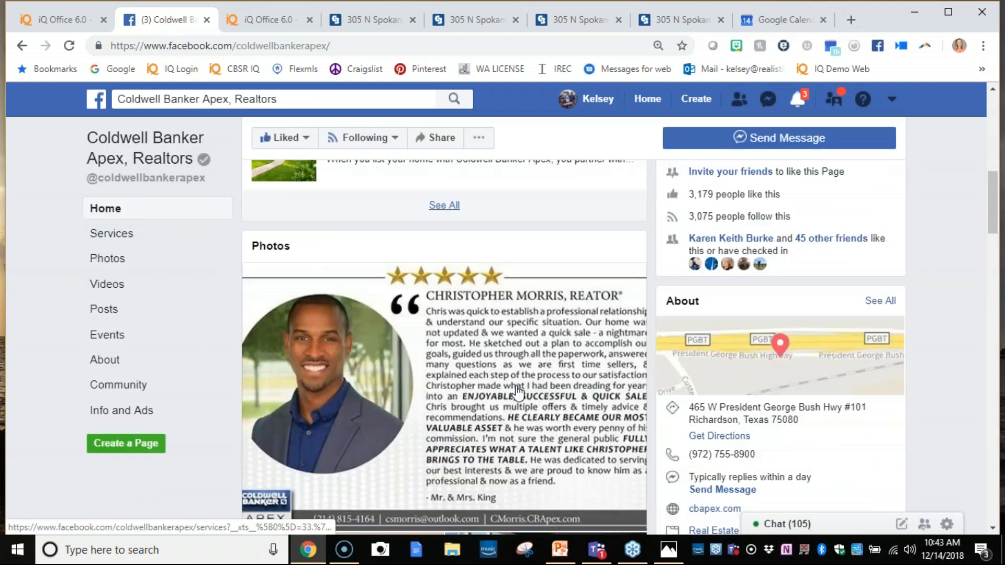
scroll(516, 392, down, 10)
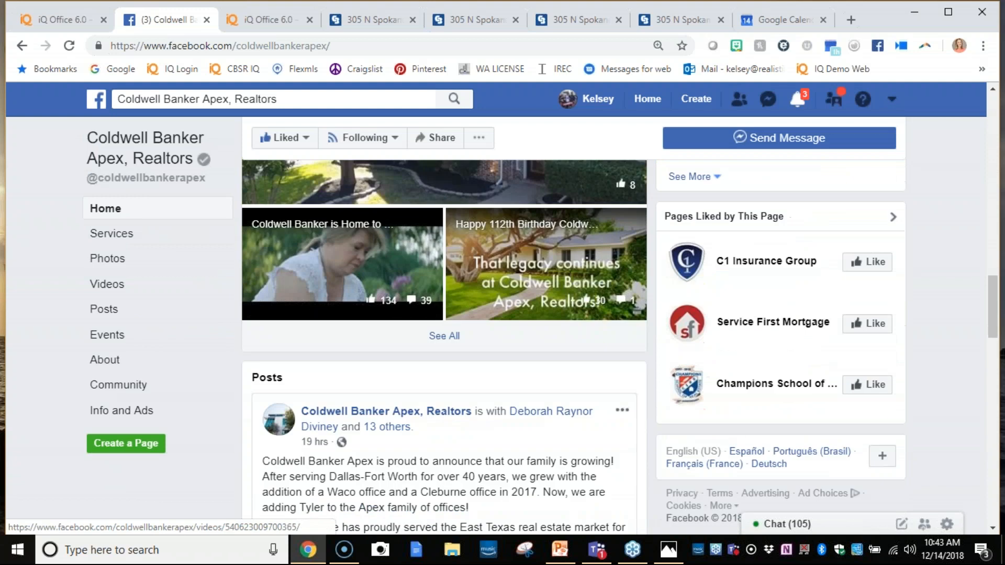
scroll(444, 347, down, 10)
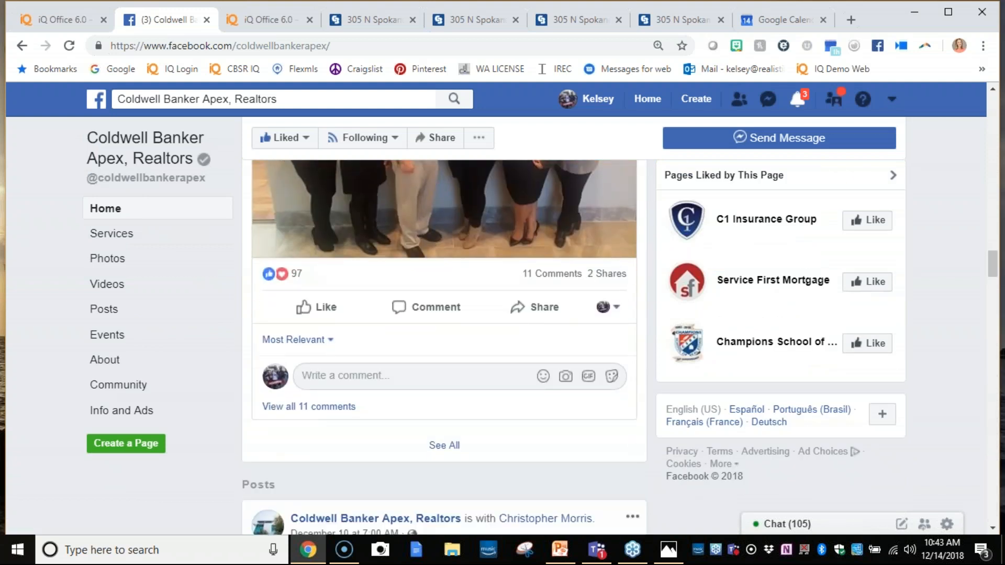
scroll(444, 314, down, 10)
scroll(285, 317, up, 4)
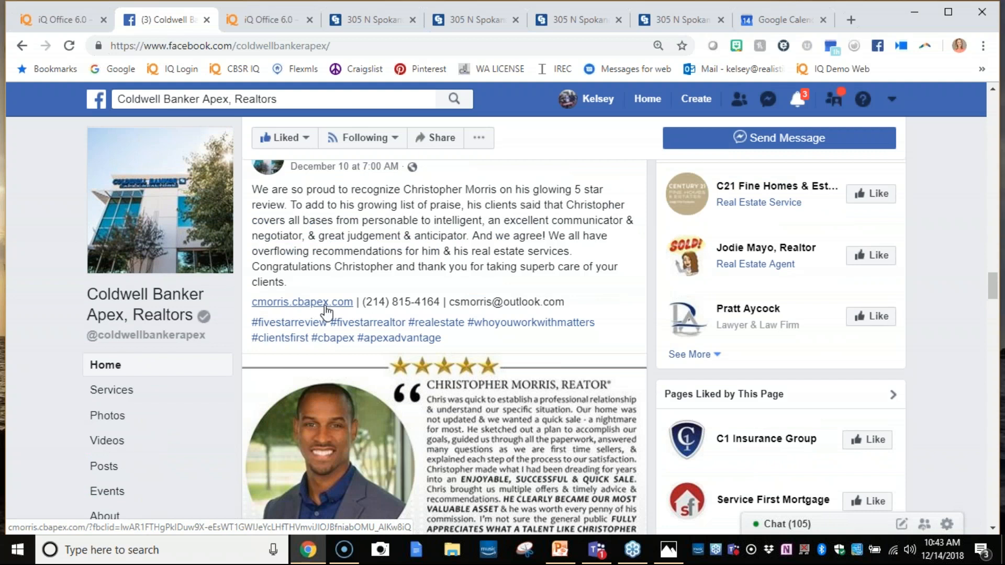
scroll(325, 311, down, 12)
scroll(326, 311, down, 10)
scroll(329, 309, up, 8)
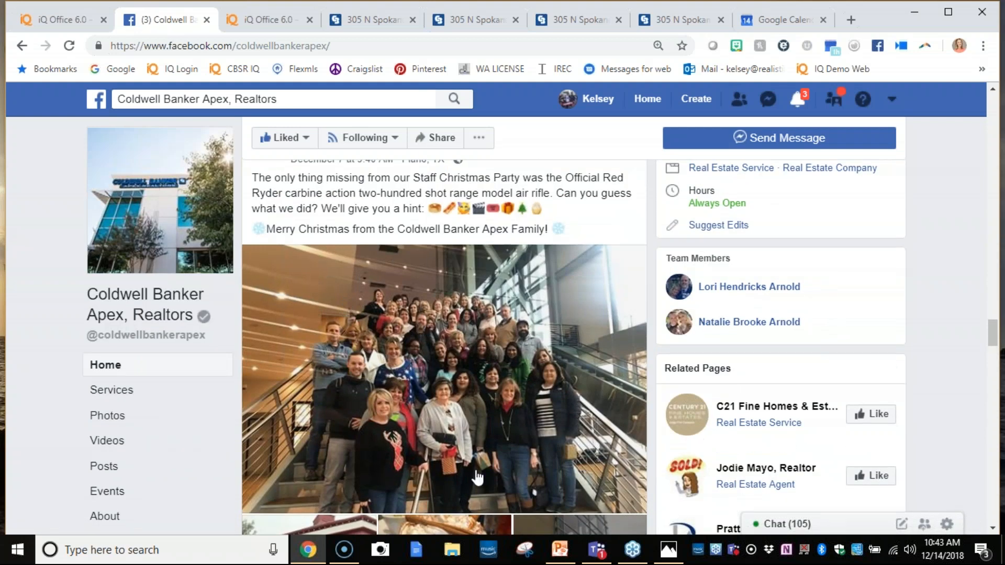
scroll(387, 491, down, 7)
scroll(386, 492, up, 6)
scroll(444, 345, up, 1)
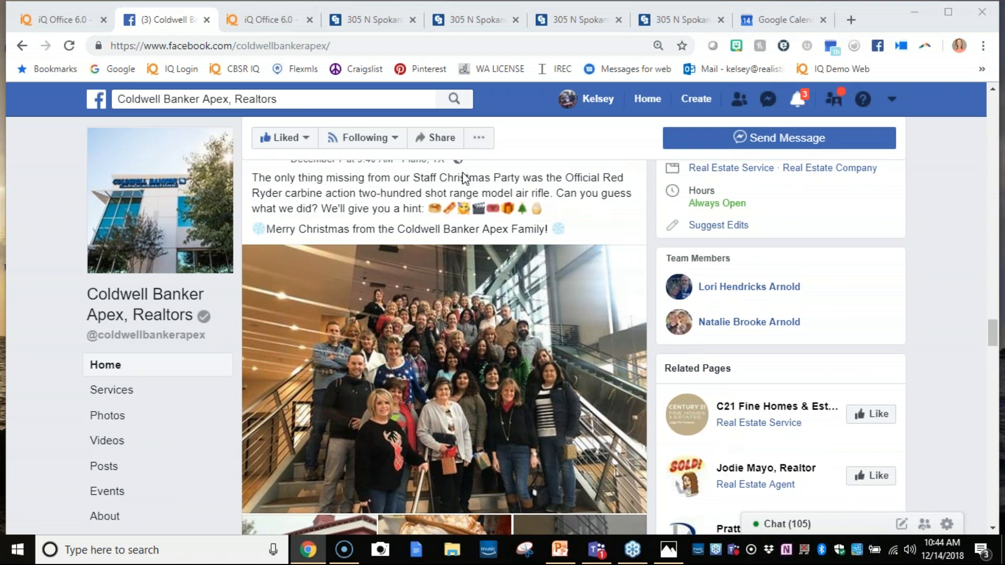
- Return to the mycbidaho.com iQ Office and look through its All Listings list
click(59, 20)
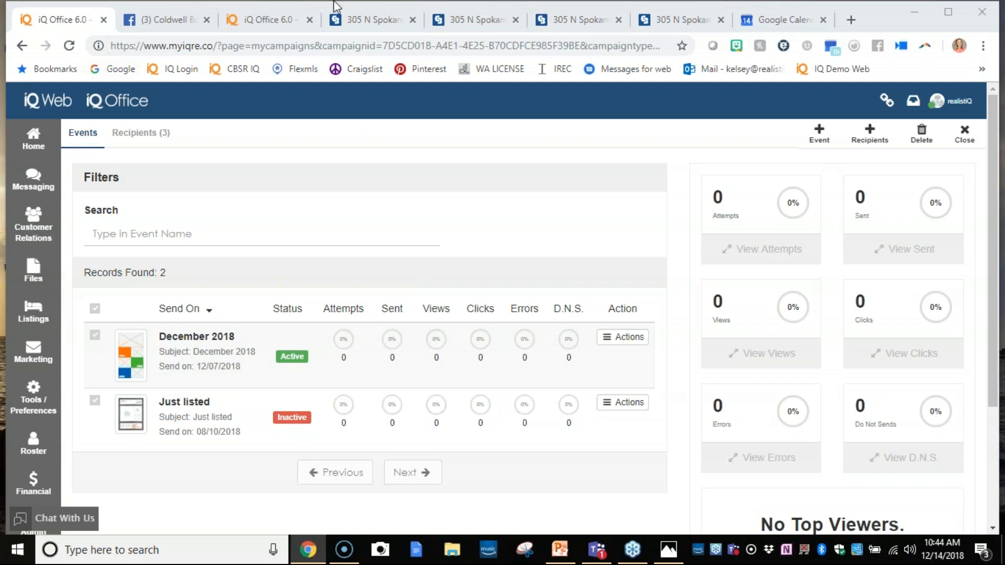
click(248, 12)
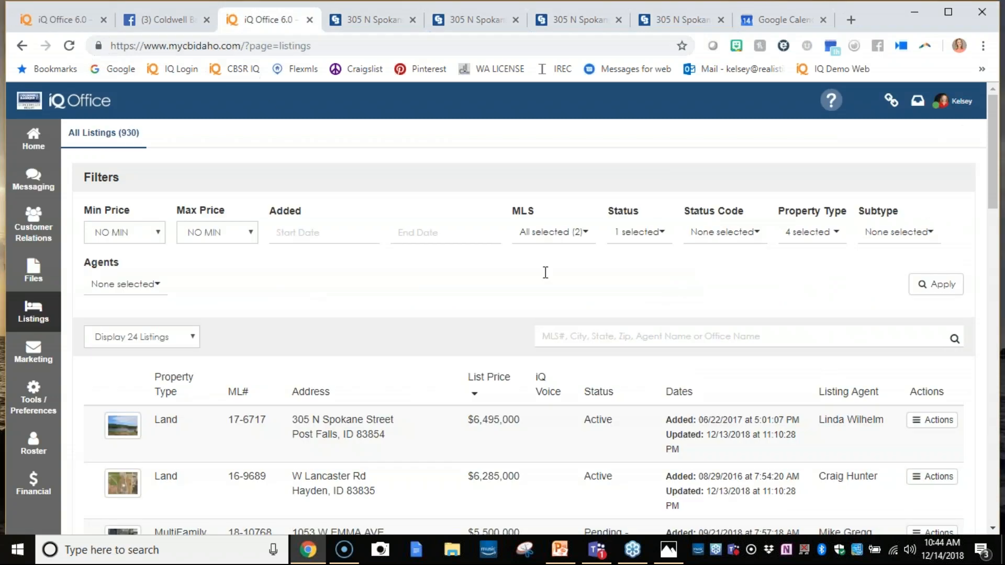
scroll(753, 418, down, 6)
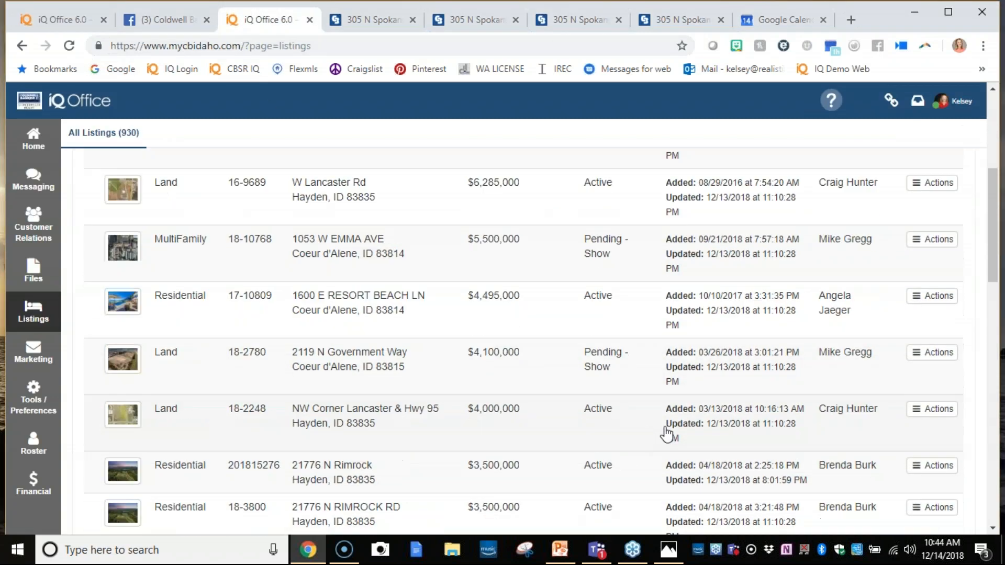
scroll(649, 431, down, 4)
scroll(634, 430, up, 3)
scroll(634, 434, down, 3)
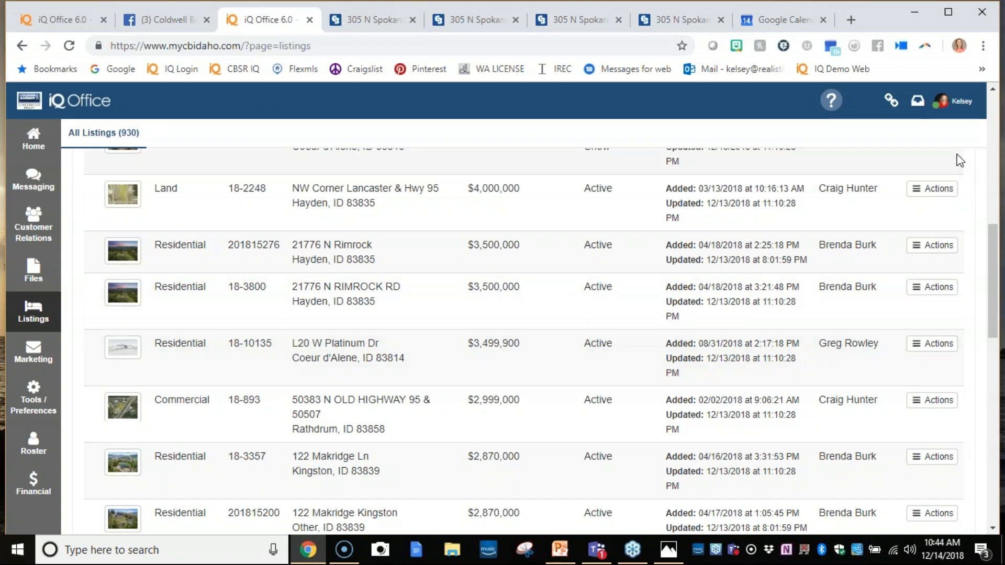
- Use Act As to work as the selected agent of the Coeur D Alene office
click(946, 111)
click(944, 305)
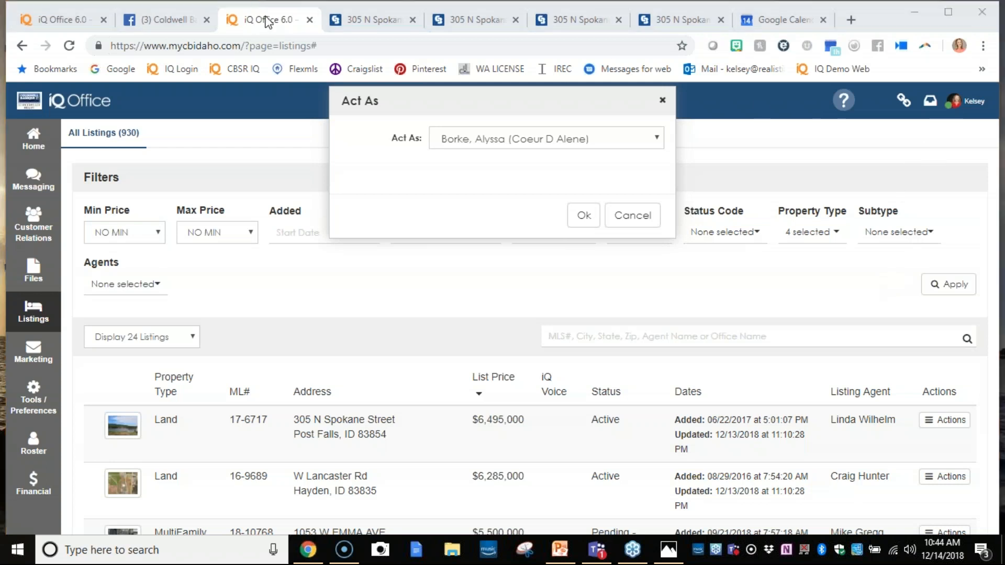
click(454, 137)
click(457, 137)
click(583, 215)
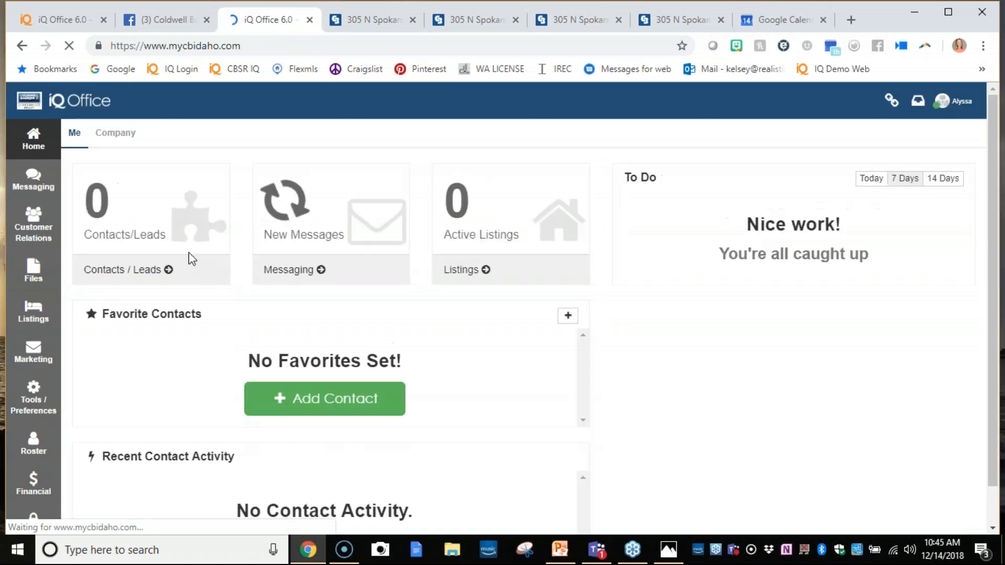
- Show all listings and open the residential listing with MLS number 18-10135
click(31, 321)
click(97, 172)
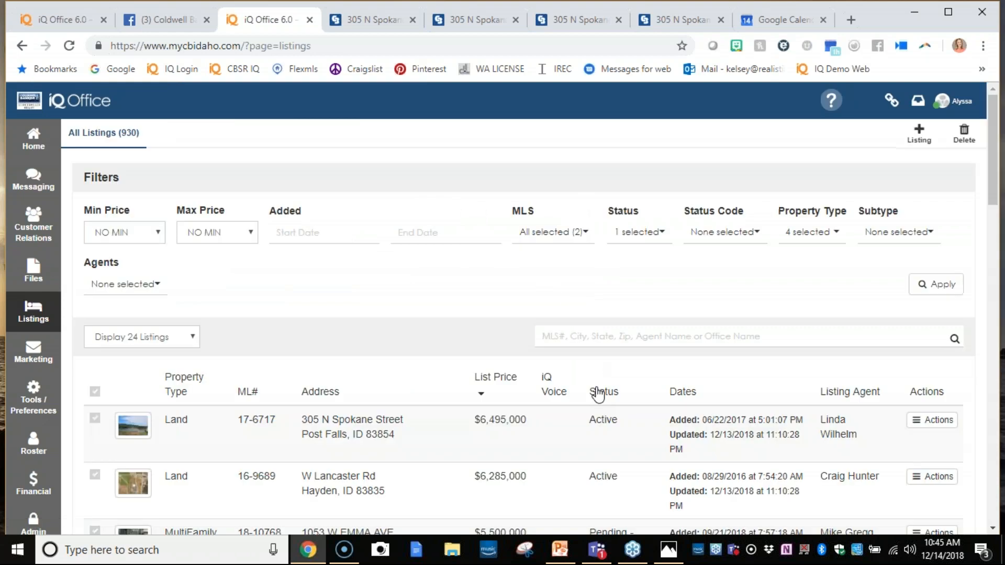
scroll(598, 393, down, 5)
scroll(894, 367, down, 4)
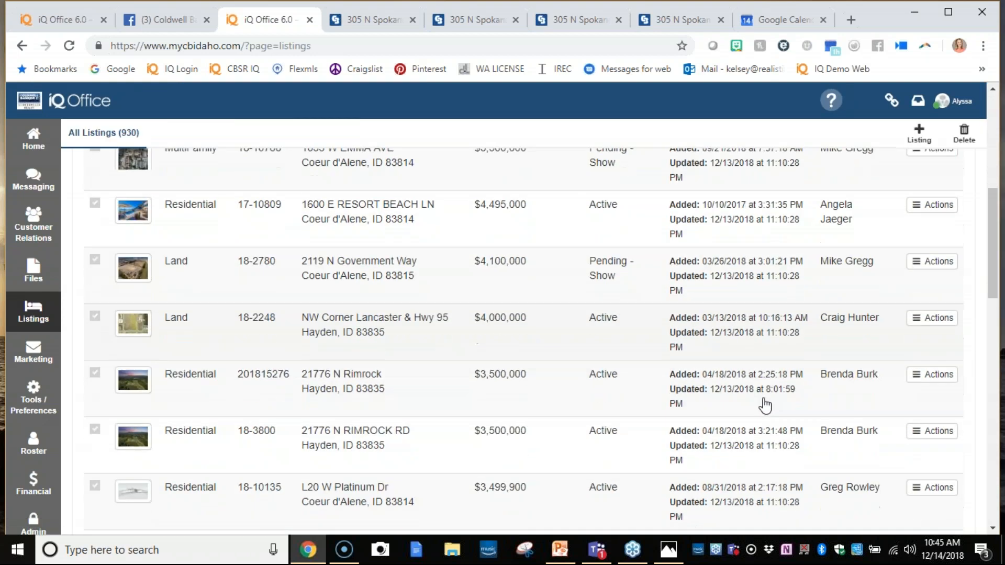
scroll(757, 401, down, 2)
click(447, 314)
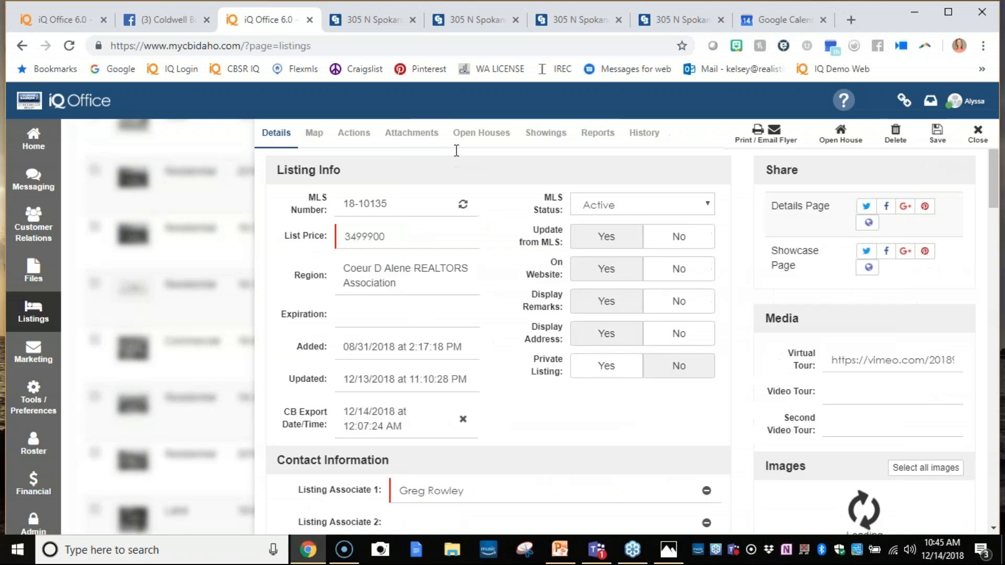
- Add the New Listing Action Plan to the listing's actions and reload the action list
click(357, 137)
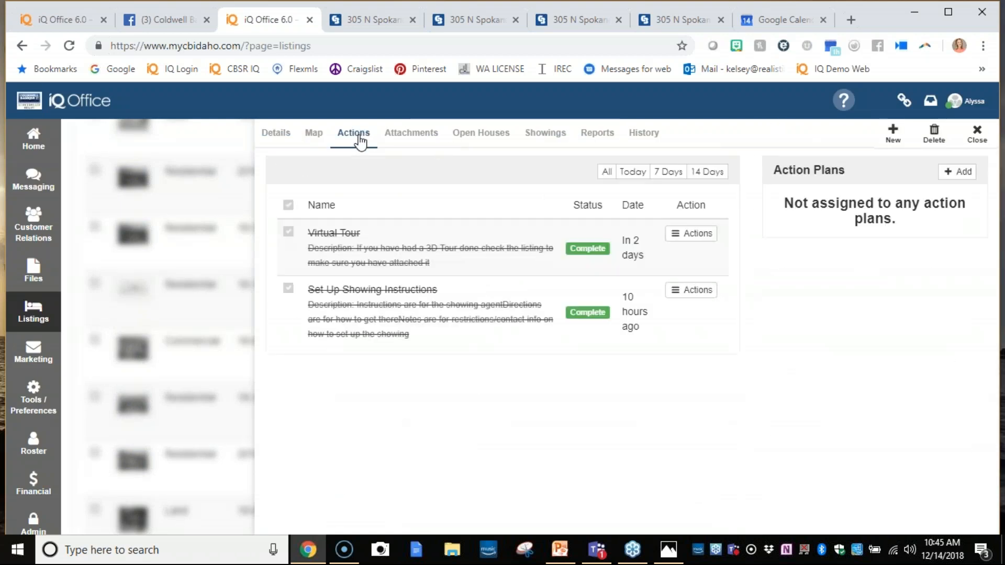
click(953, 175)
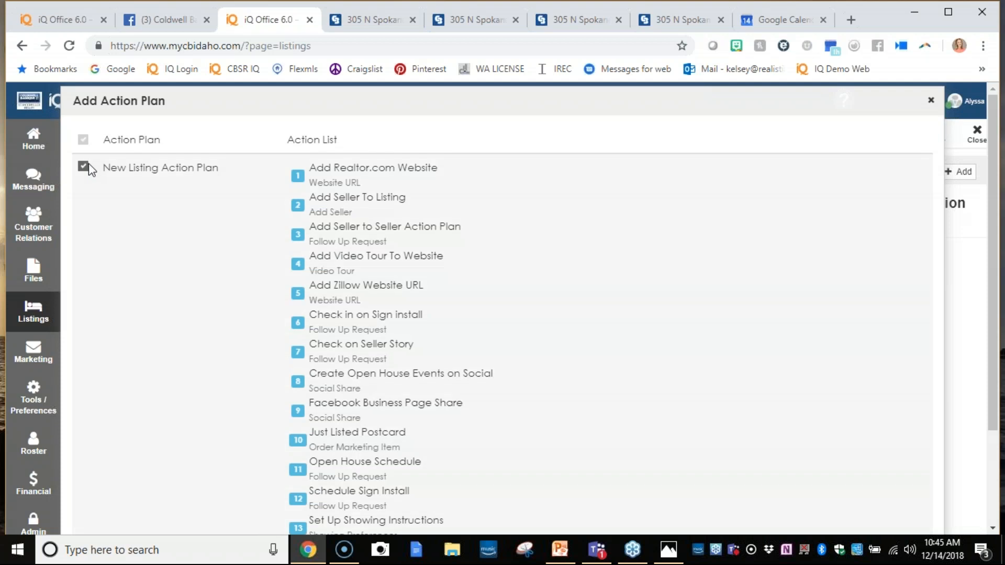
scroll(696, 370, down, 3)
click(897, 513)
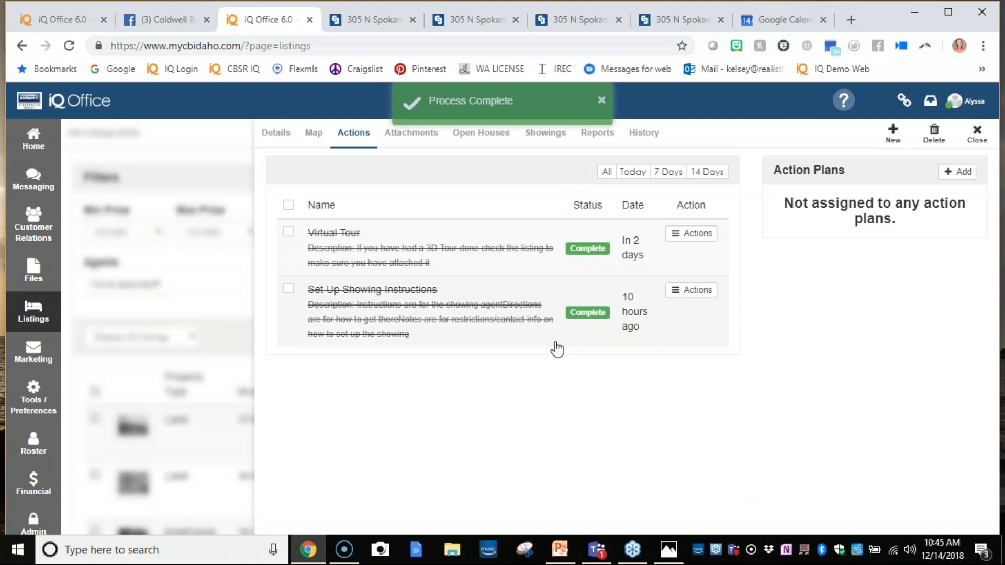
click(414, 135)
click(355, 134)
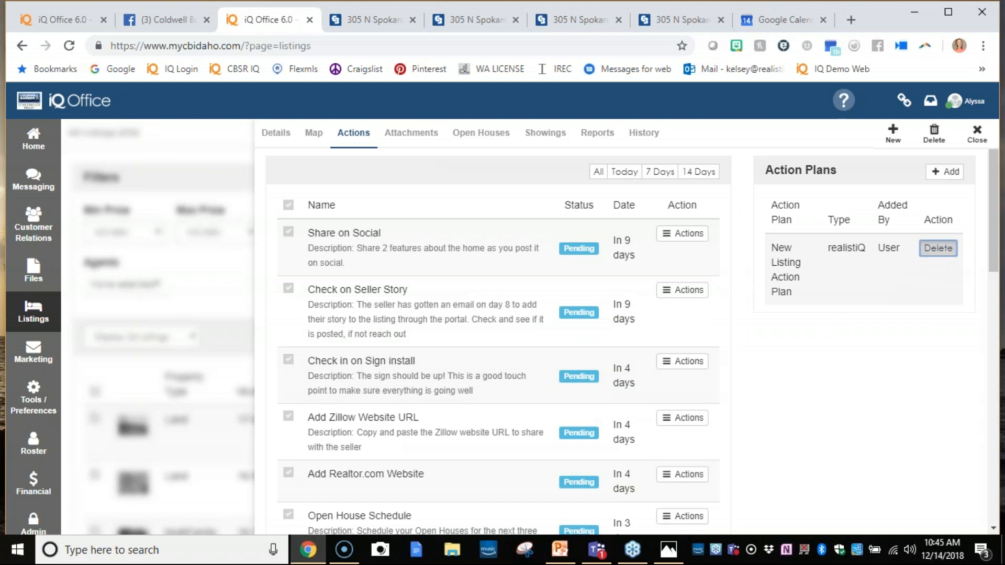
- Delete the New Listing Action Plan from the listing and reload the action list
click(932, 253)
click(780, 287)
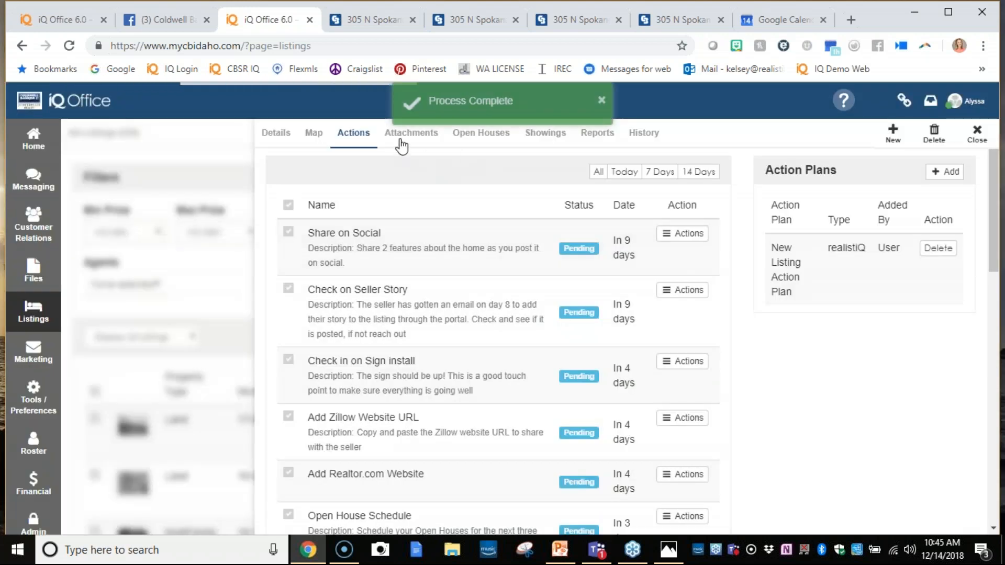
click(379, 137)
click(353, 133)
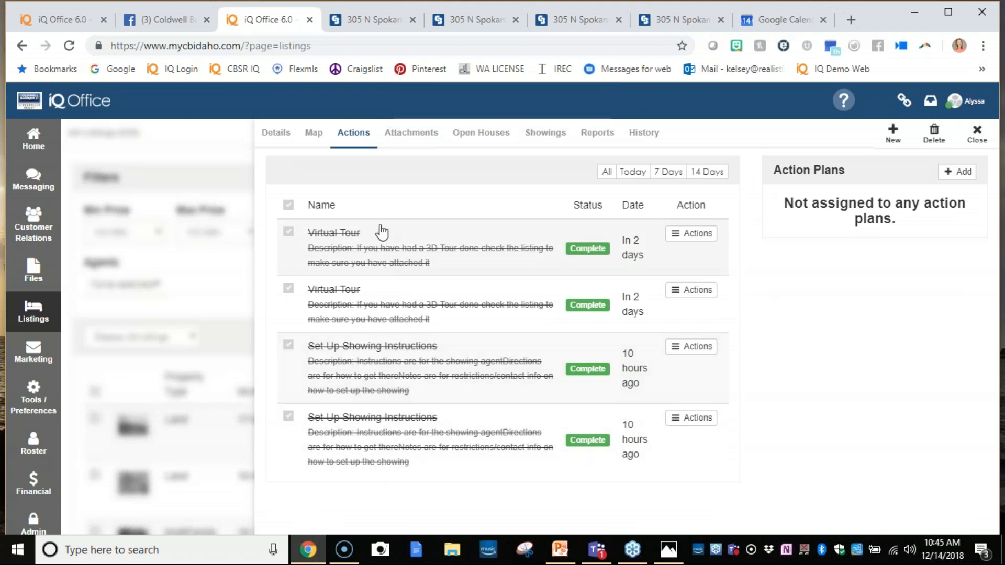
- Delete all four completed Virtual Tour and Set Up Showing Instructions actions from the listing and reload its action list
click(289, 205)
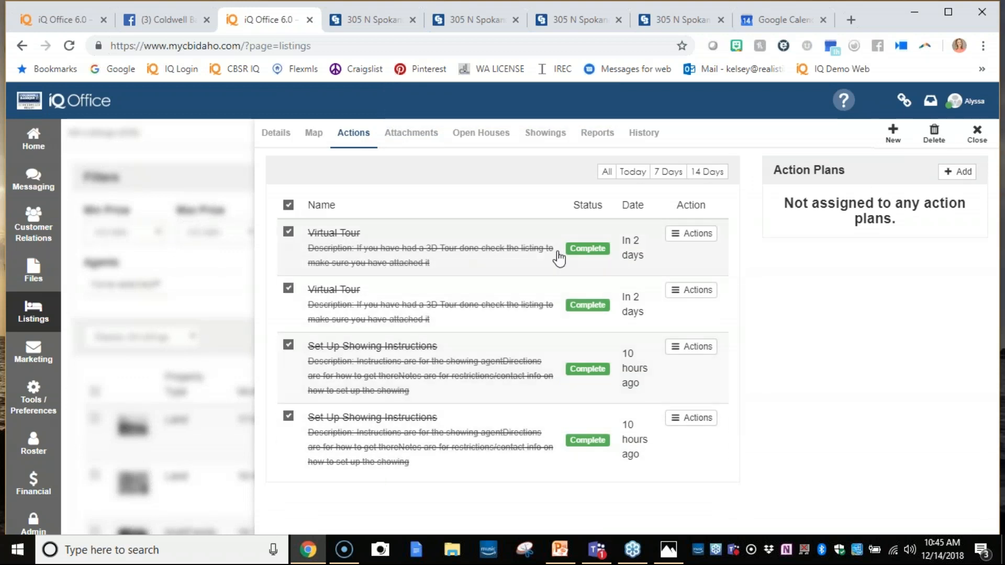
click(922, 144)
click(607, 175)
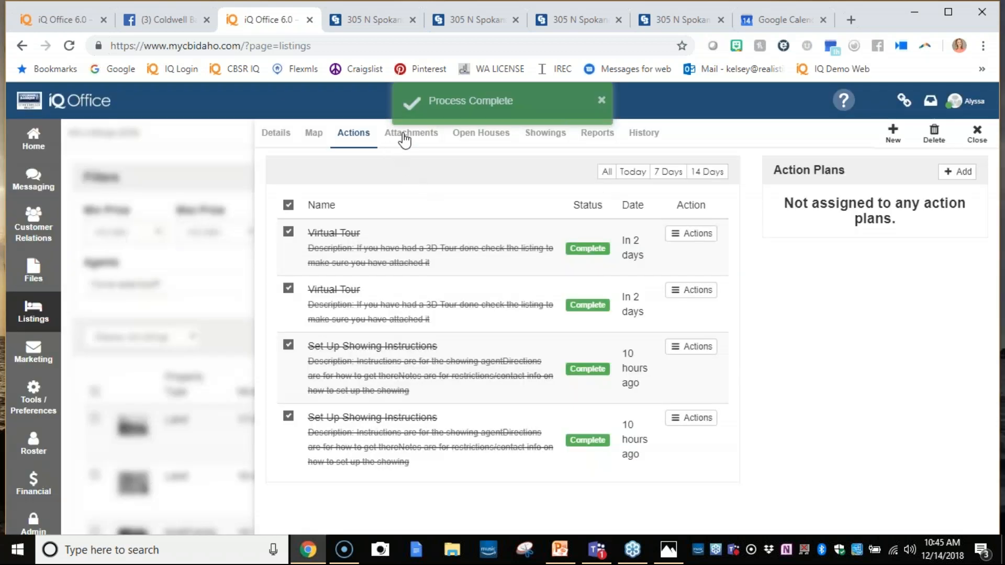
click(406, 137)
click(367, 135)
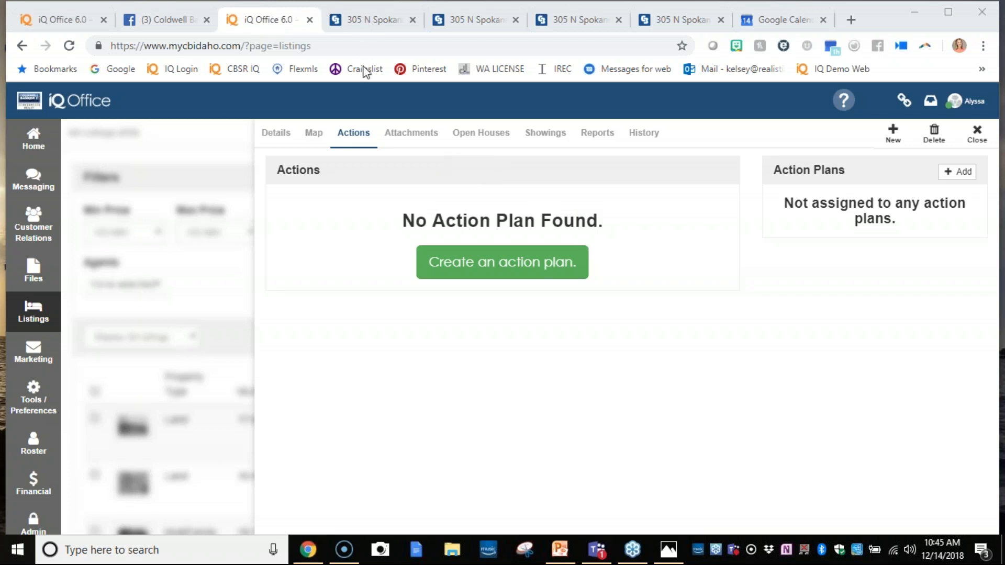
- Replace the open Facebook page with the demo site iqre.co
click(188, 21)
click(190, 46)
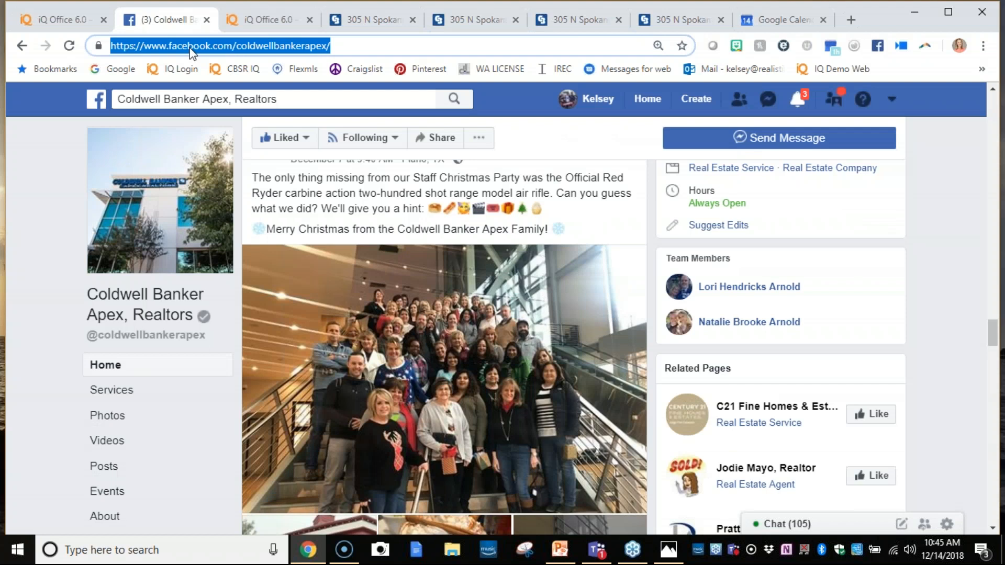
text(my)
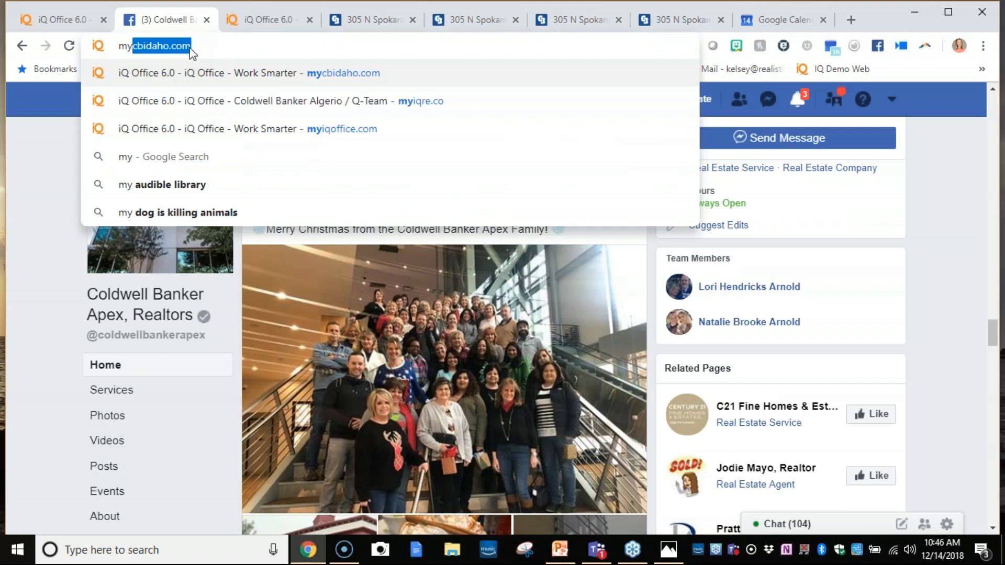
text(iq)
key(BackSpace)
key(BackSpace)
key(BackSpace)
key(BackSpace)
key(BackSpace)
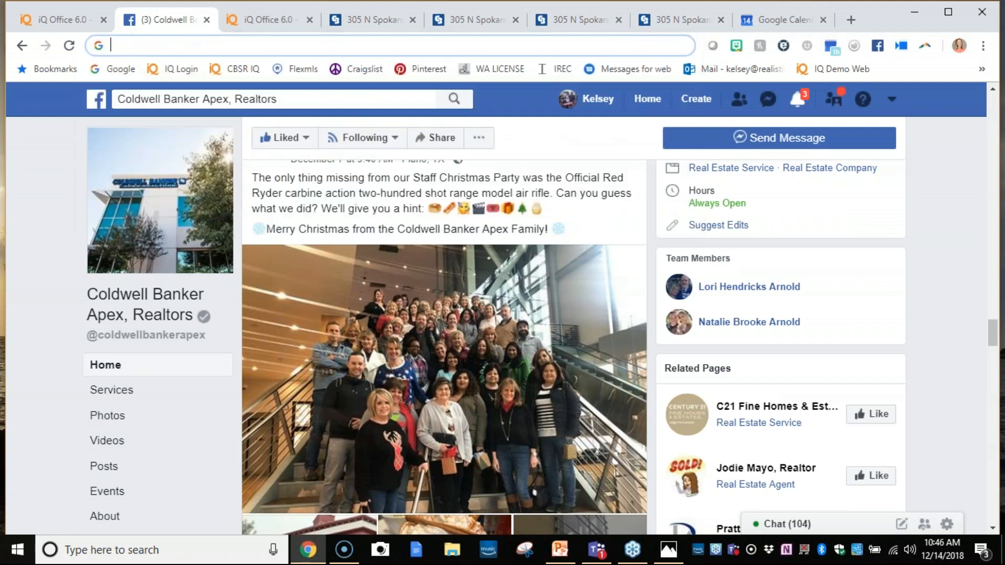
text(iqre.co)
key(Return)
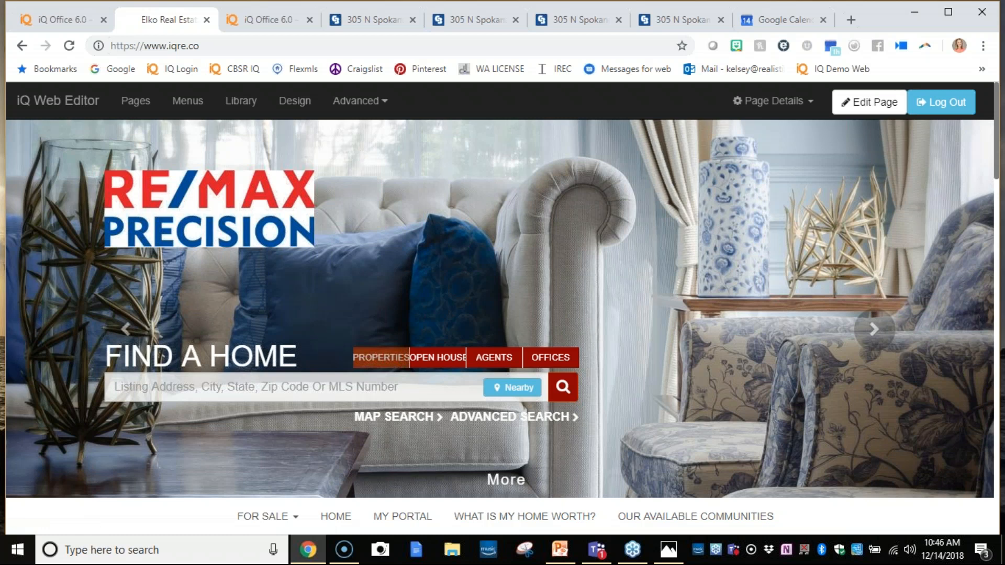
- Start a new iQ Web page on the demo site using the dynamic Areas Template 2
click(137, 101)
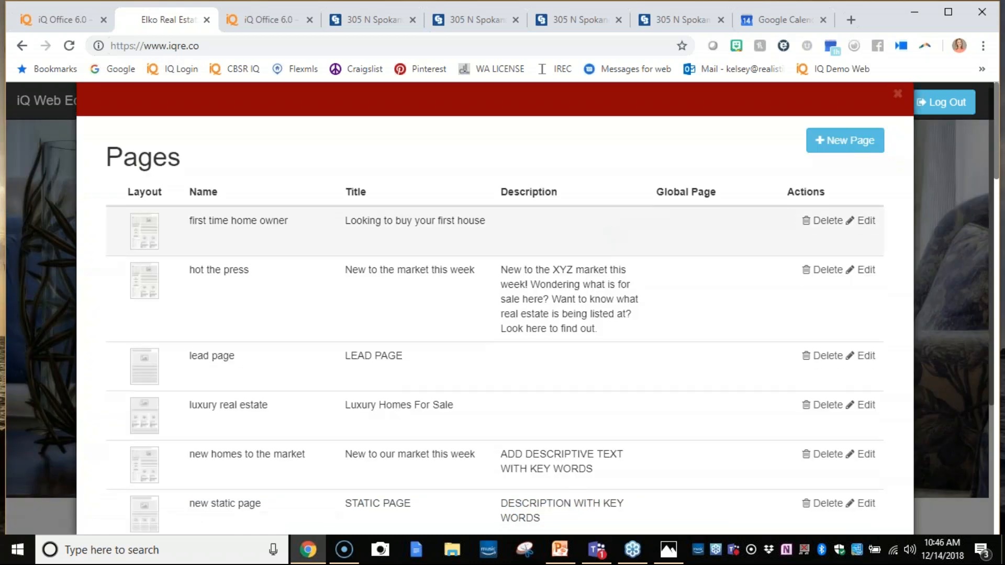
click(838, 148)
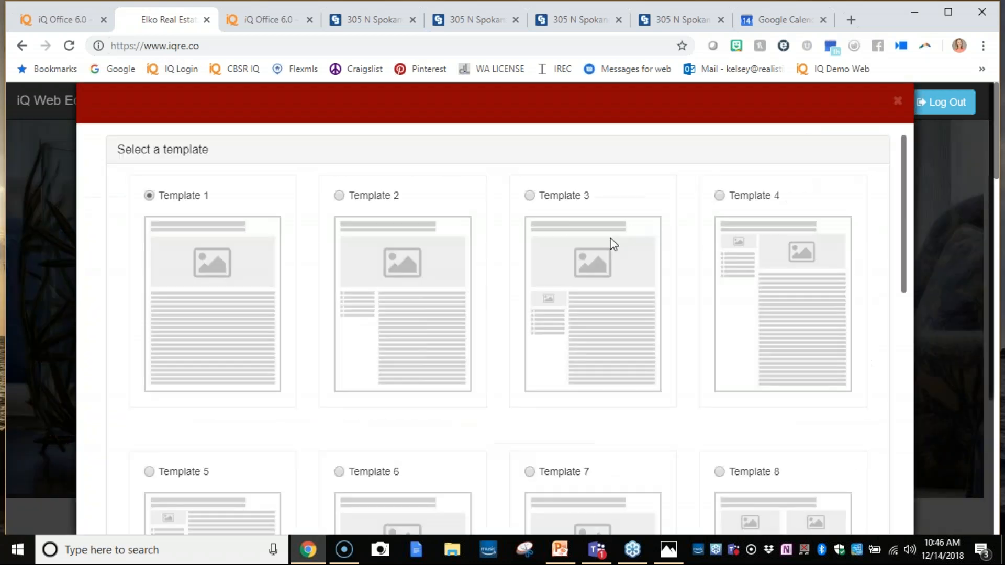
scroll(618, 240, down, 15)
scroll(602, 248, down, 7)
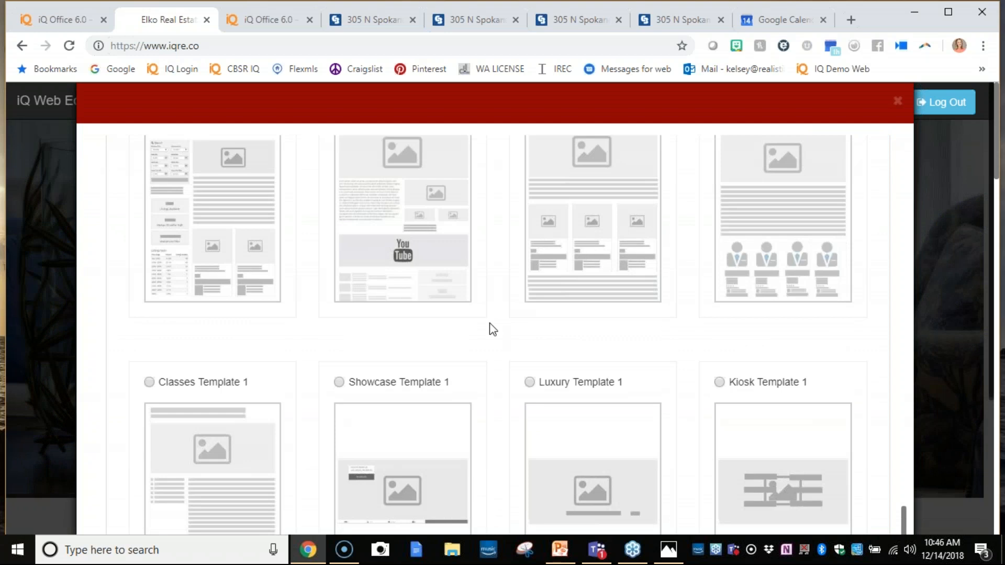
scroll(490, 328, down, 4)
scroll(466, 341, up, 7)
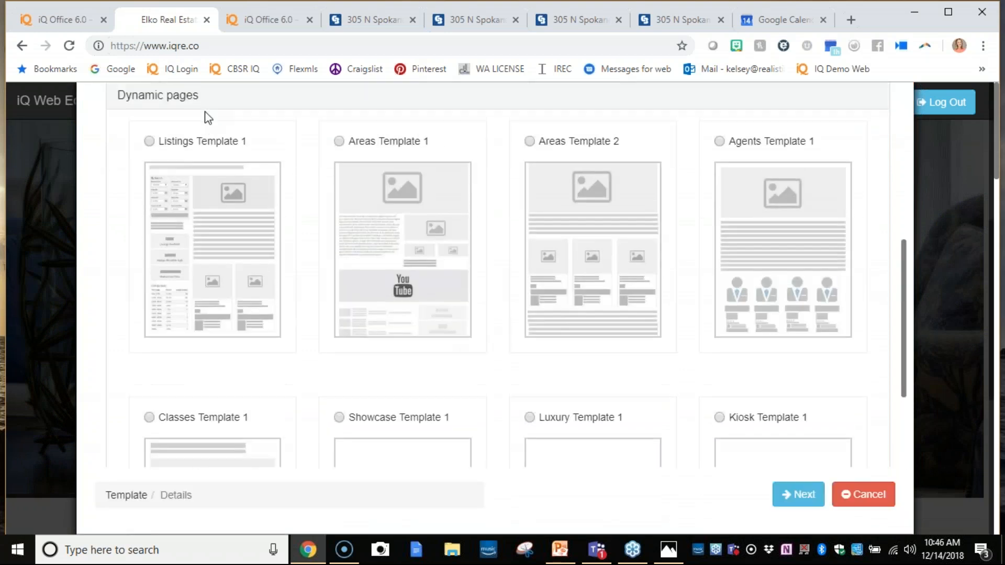
drag(126, 231, 259, 238)
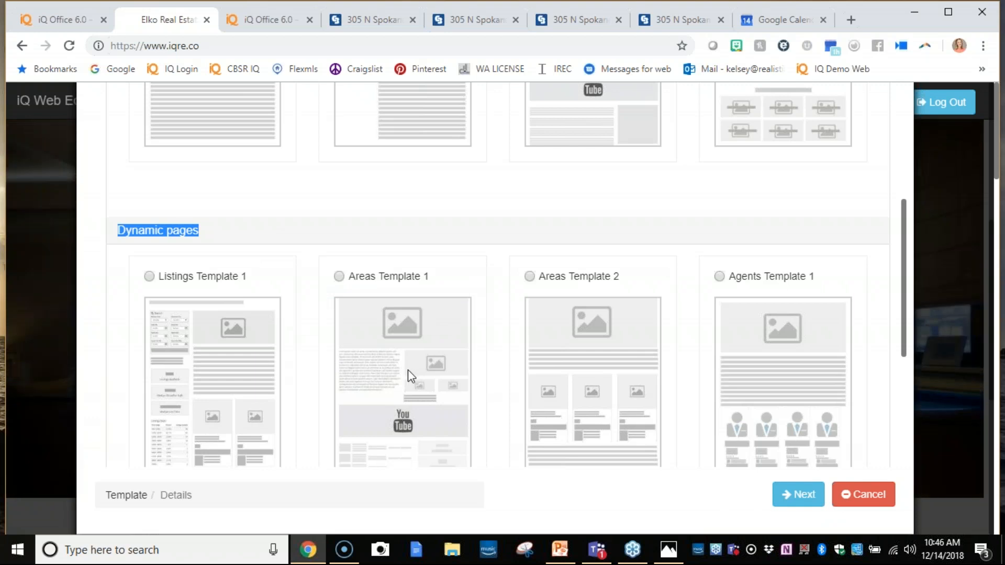
click(530, 277)
click(801, 496)
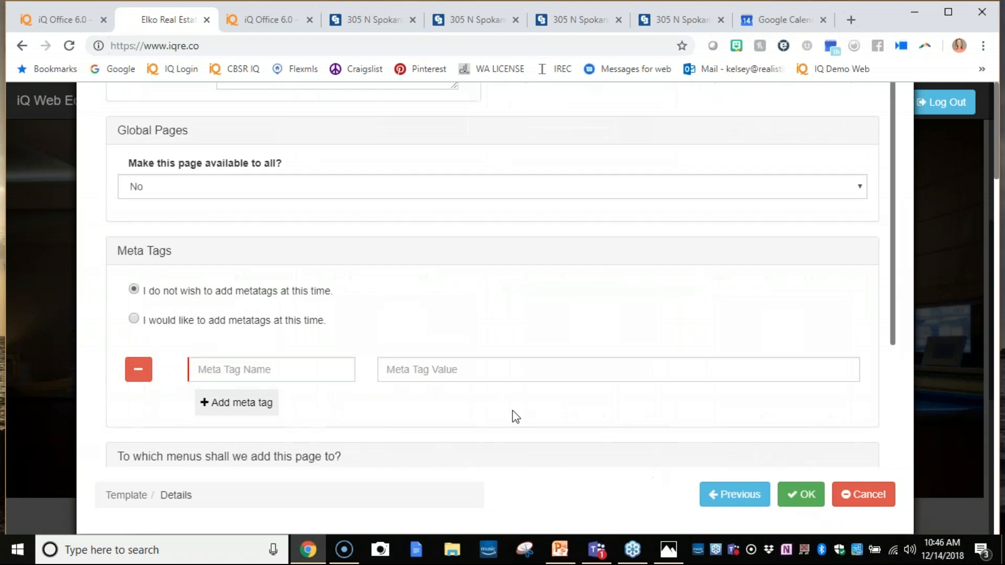
- Try to create the demo site page with the name Test and the title Test, without meta tags or menus
scroll(471, 367, up, 4)
click(331, 187)
text(T)
text(Test)
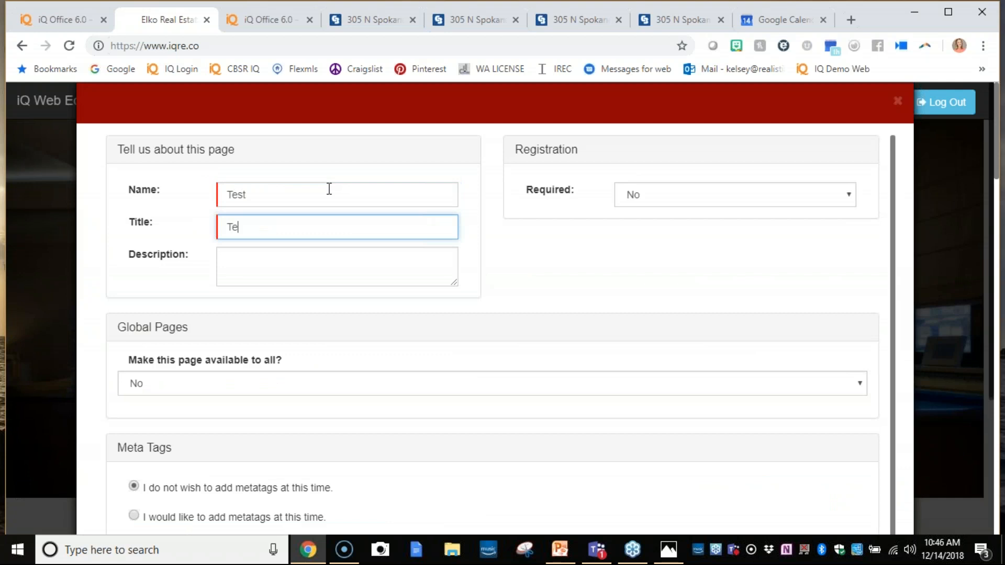
key(Tab)
scroll(593, 364, down, 7)
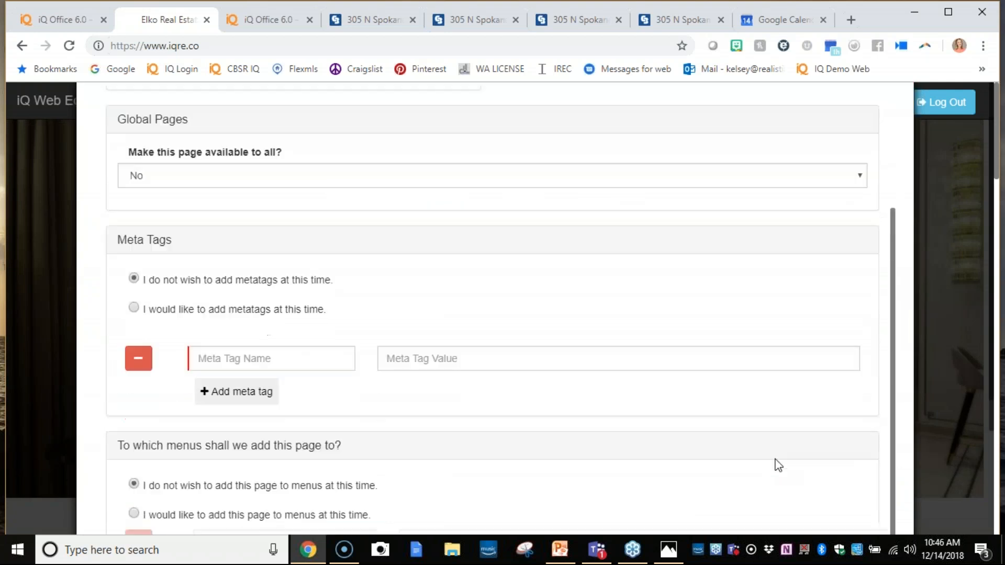
click(801, 493)
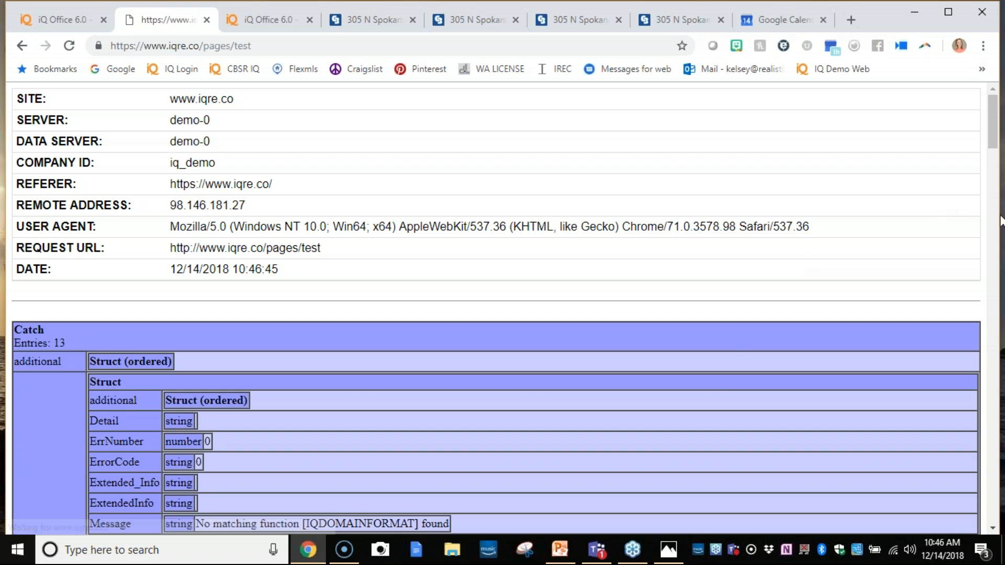
- Reload the new test page and return to the iqre.co home page
click(72, 47)
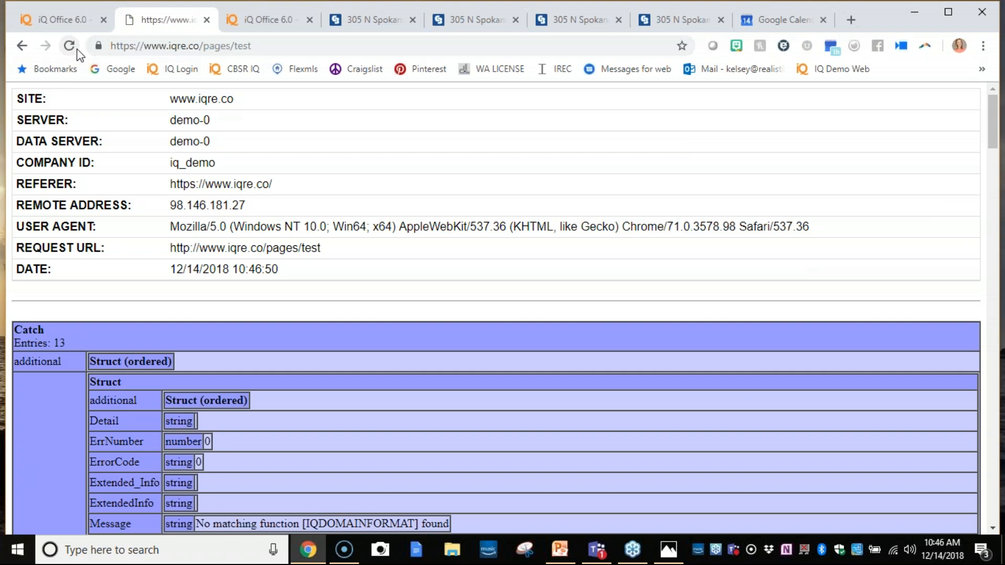
click(73, 47)
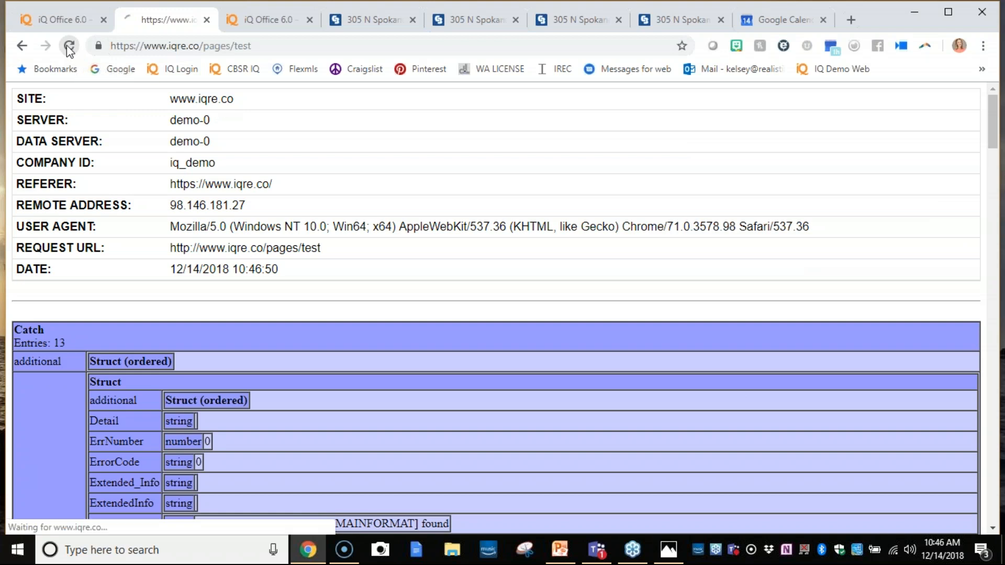
click(22, 46)
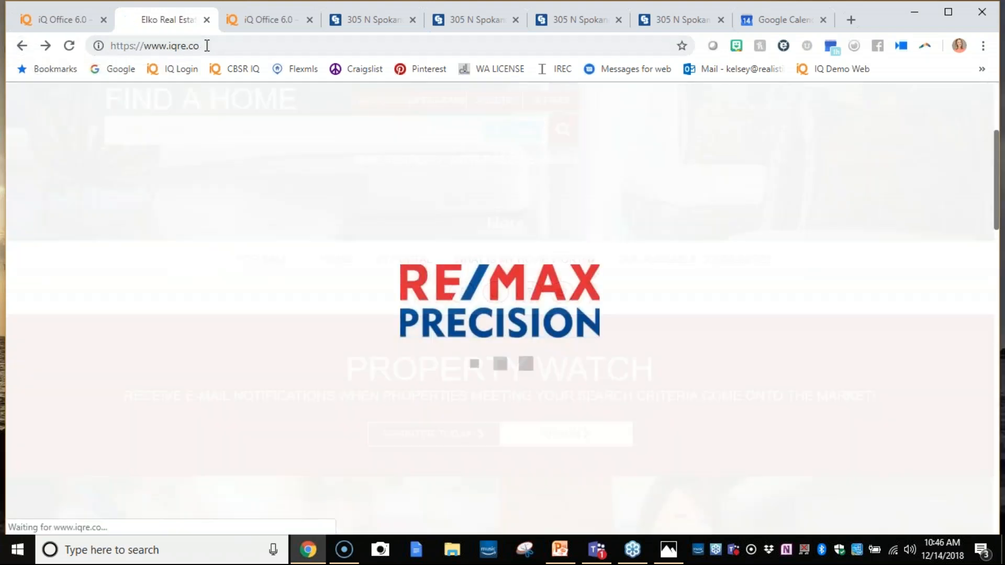
- Open the agent's own cbidaho.com website and log in to iQ Web with the saved credentials
click(209, 45)
text(kelsey)
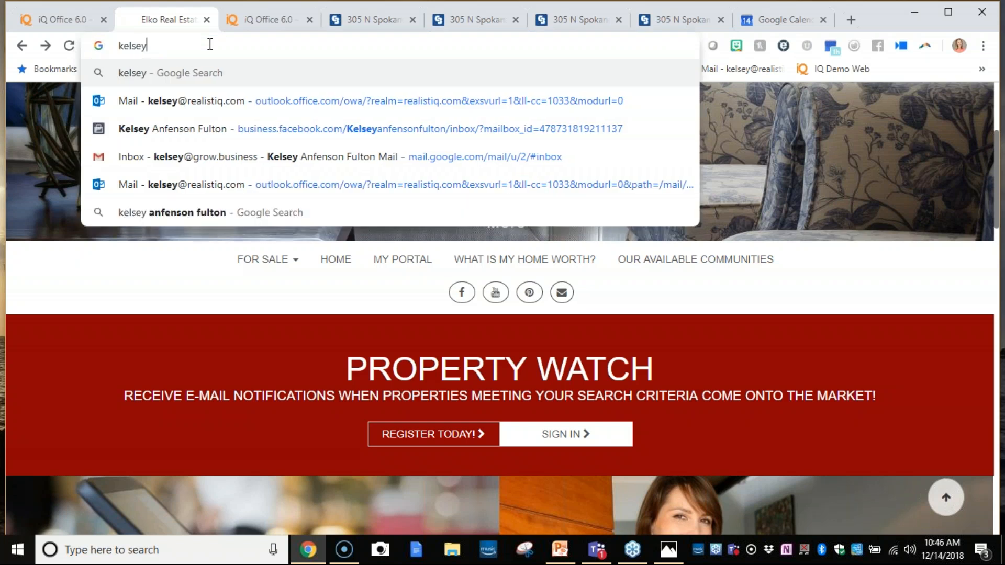
text(.cbidaho.com)
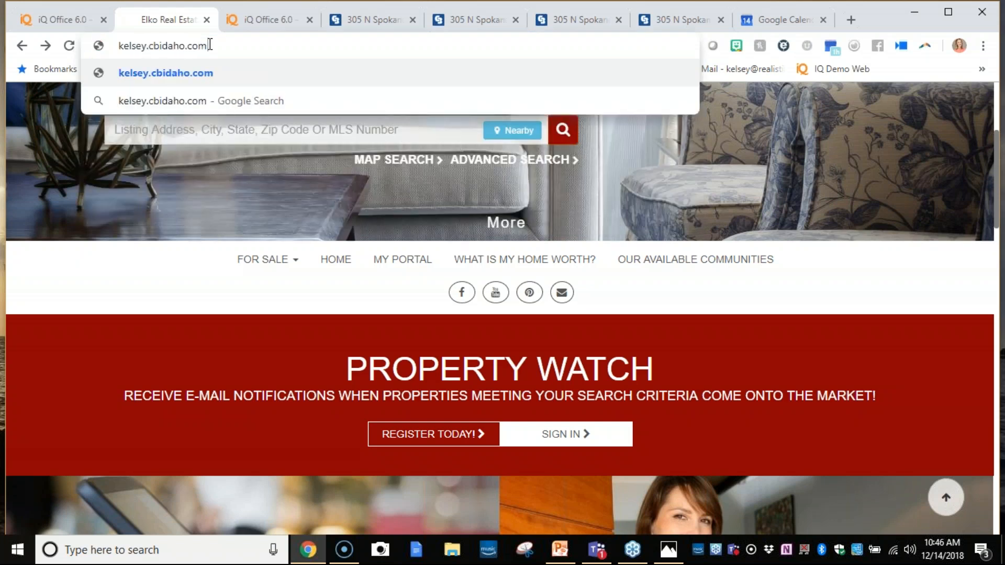
key(Return)
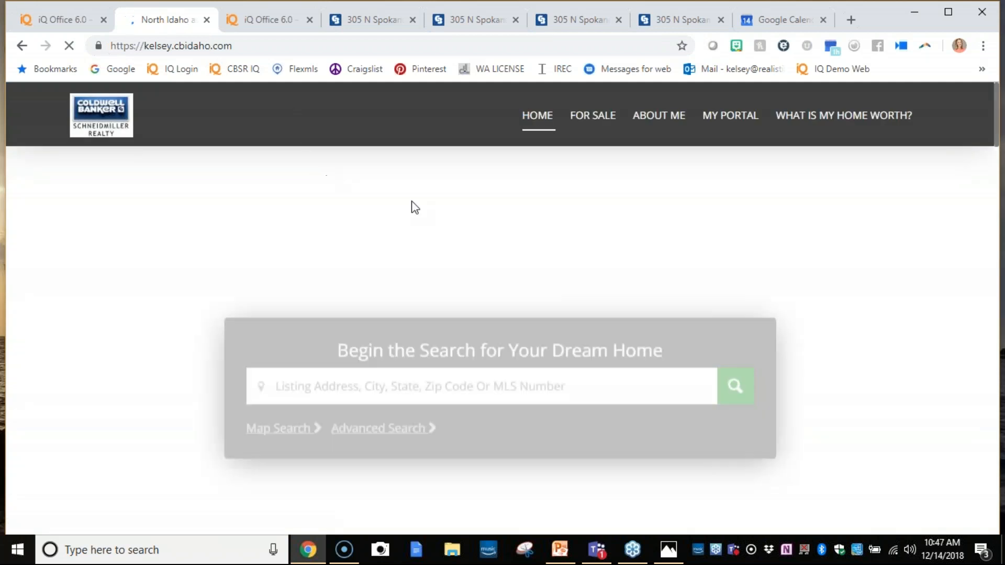
scroll(529, 265, down, 10)
scroll(615, 348, down, 10)
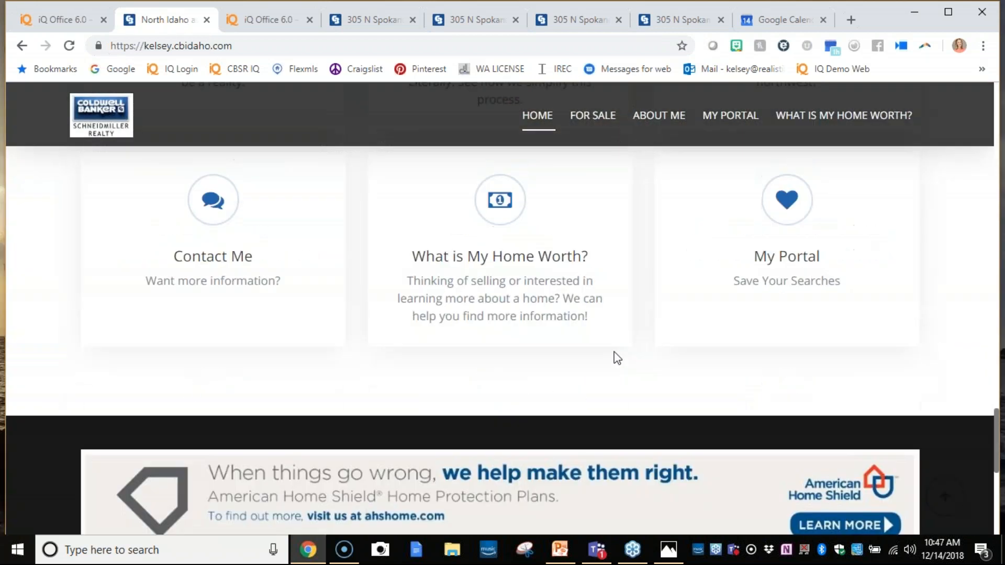
click(581, 501)
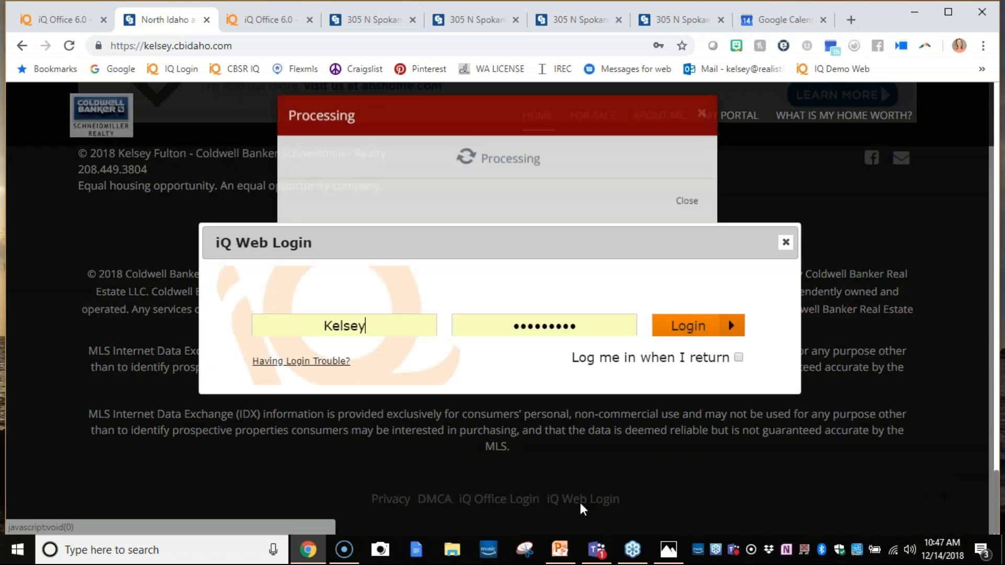
click(659, 329)
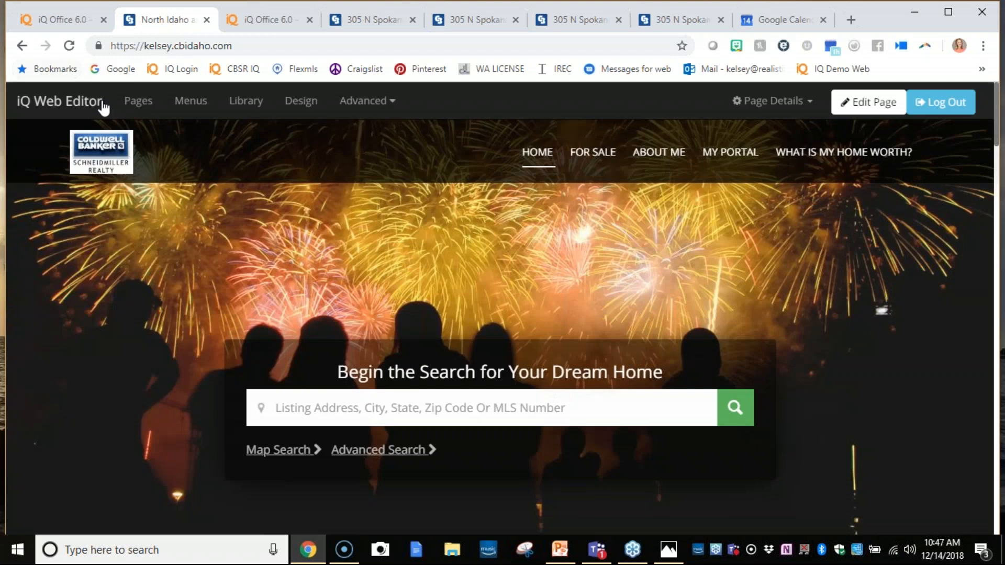
- Start a new page on the agent's website with the dynamic Areas Template 2 and continue to its details
click(139, 105)
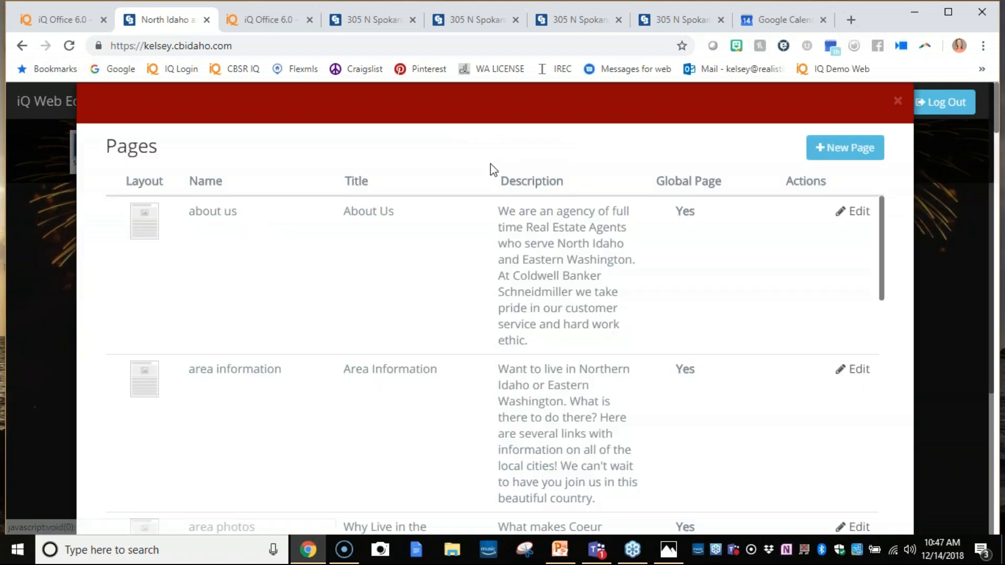
click(845, 148)
scroll(426, 253, down, 10)
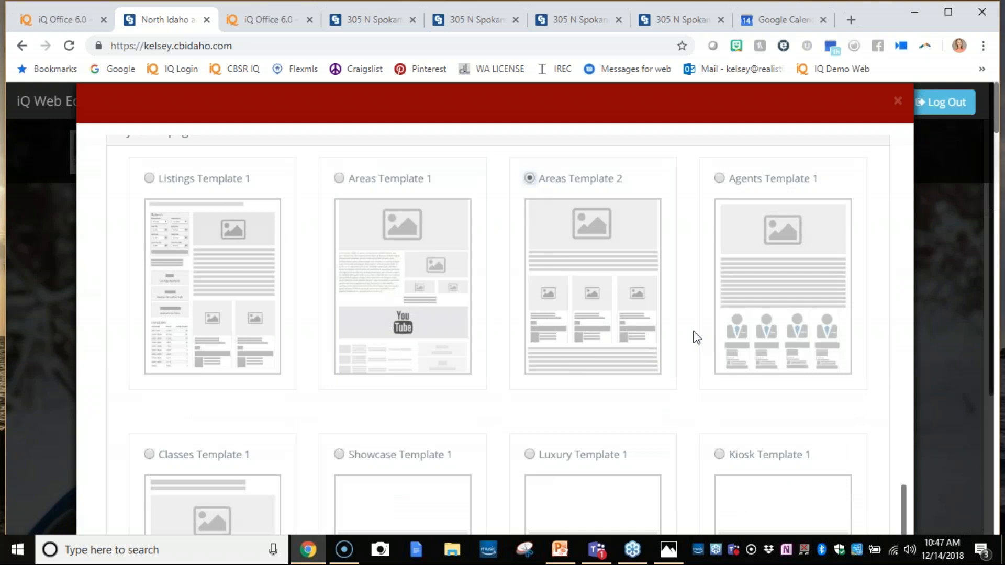
scroll(695, 330, down, 5)
click(798, 492)
- Enter Test as the page's name and title and create it without meta tags or menus
scroll(515, 260, up, 4)
click(395, 199)
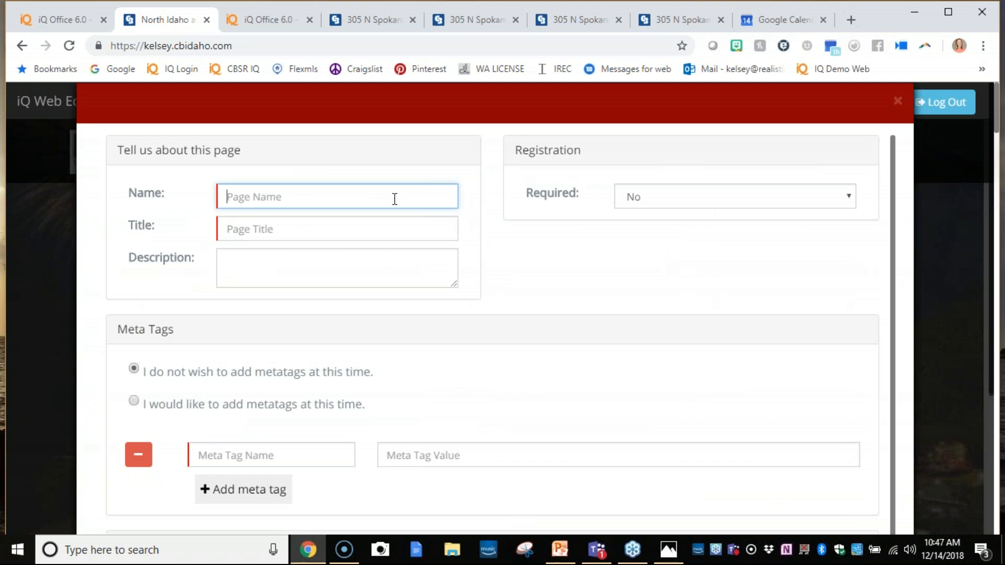
text(Test)
key(Tab)
text(Test)
key(Tab)
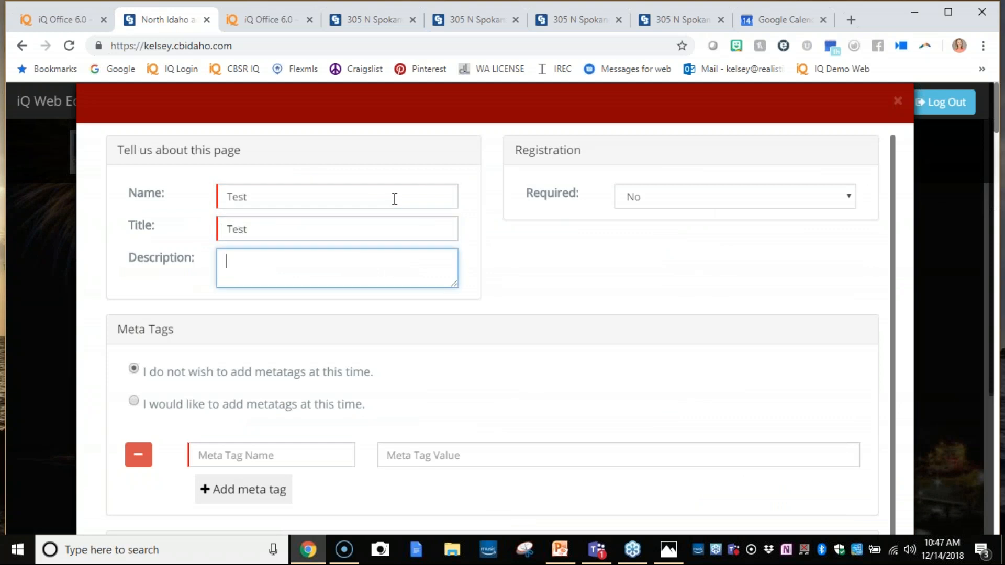
scroll(604, 332, down, 2)
scroll(757, 439, down, 3)
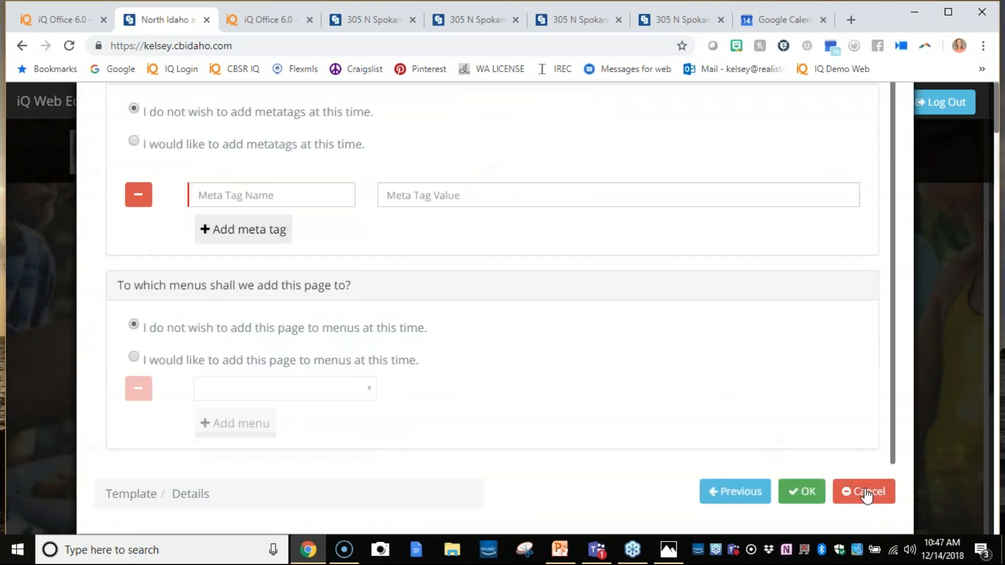
click(801, 492)
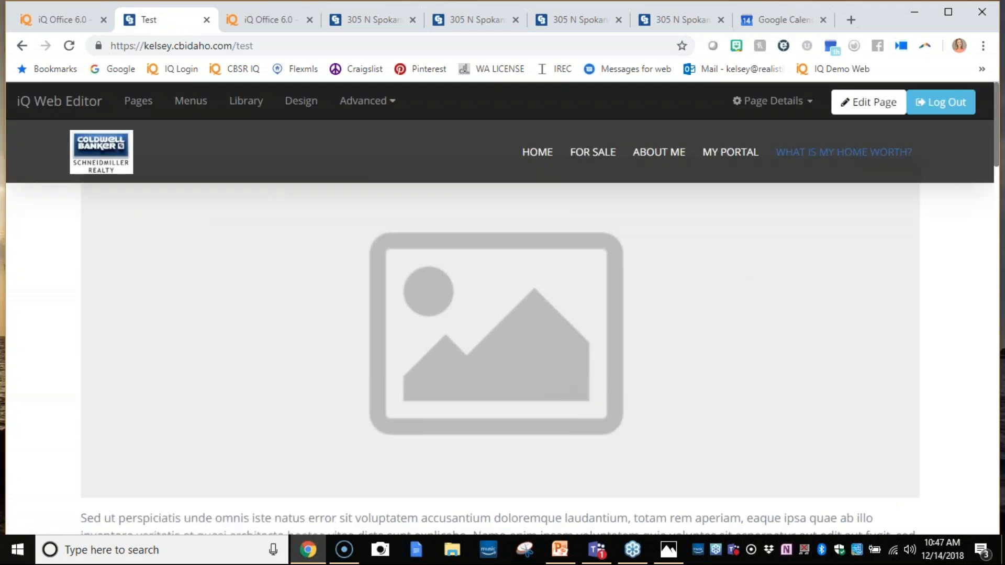
- Put the Test page into edit mode and look through its text, listing and optional menu sections
click(872, 103)
scroll(530, 315, down, 7)
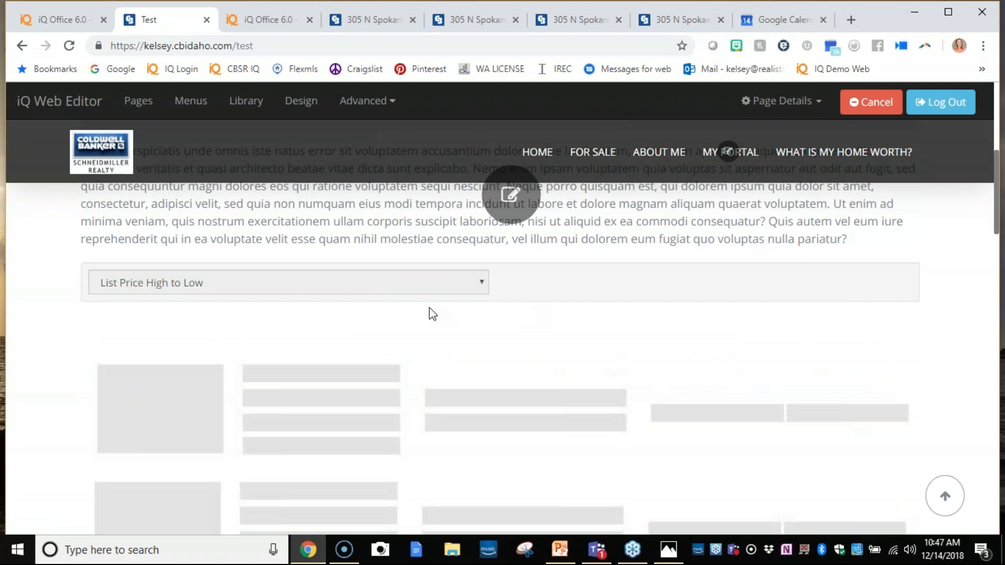
scroll(402, 345, down, 10)
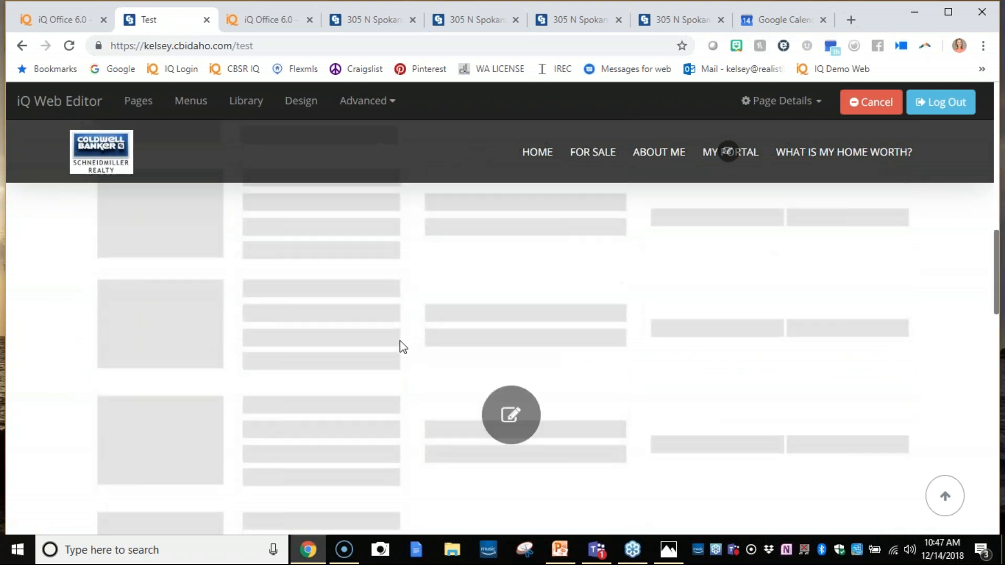
scroll(402, 345, down, 6)
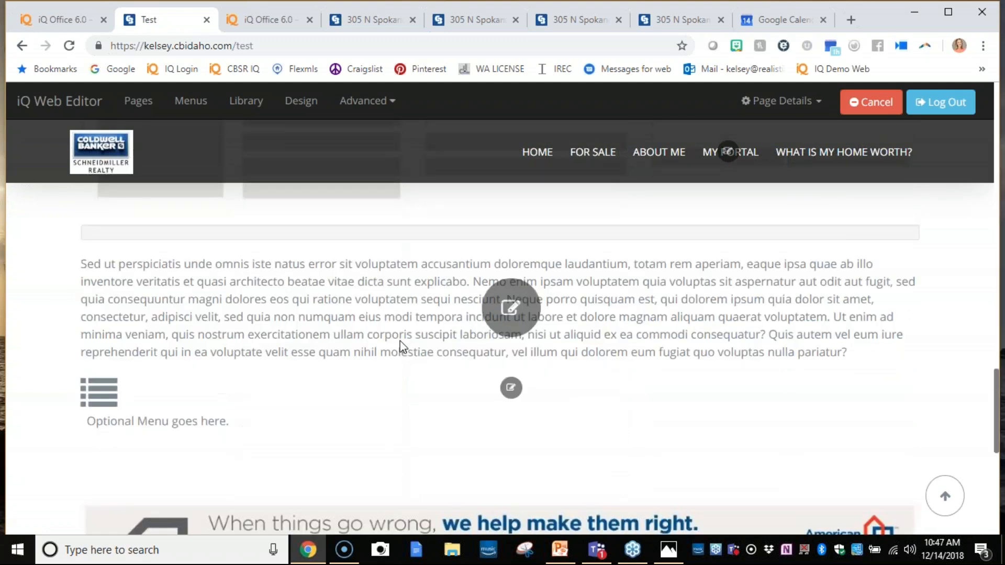
scroll(401, 339, down, 4)
scroll(536, 408, up, 6)
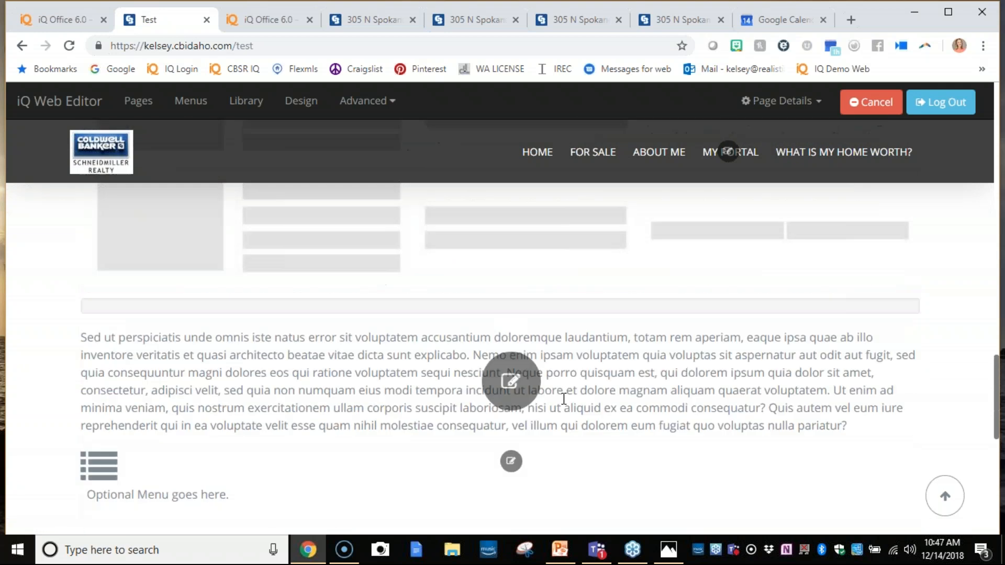
- Set the Test page's listing criteria to the community The Terraces at Lake Coeur d'Alene, ordered by List Price Low to High
scroll(529, 394, up, 8)
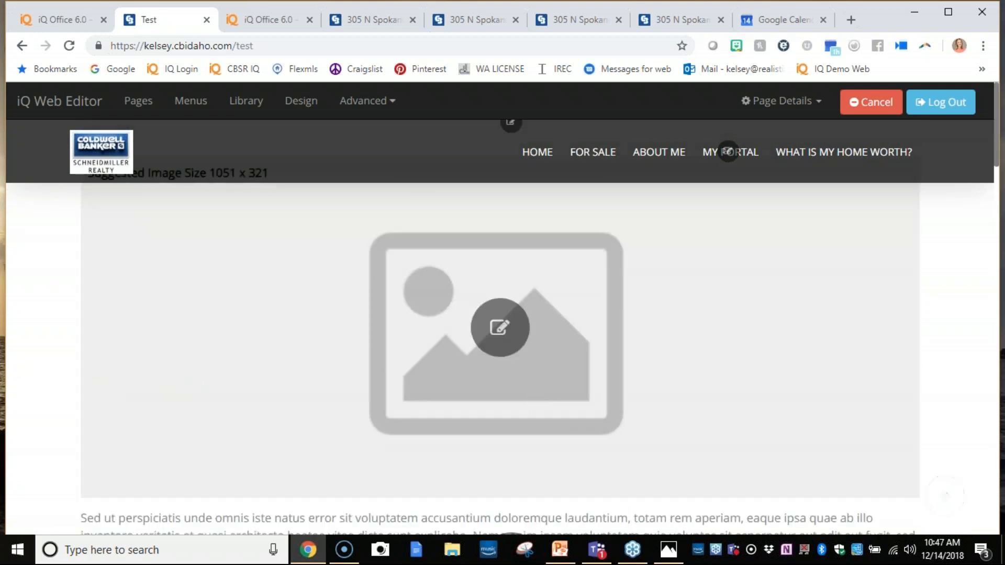
scroll(529, 394, down, 3)
scroll(574, 452, down, 5)
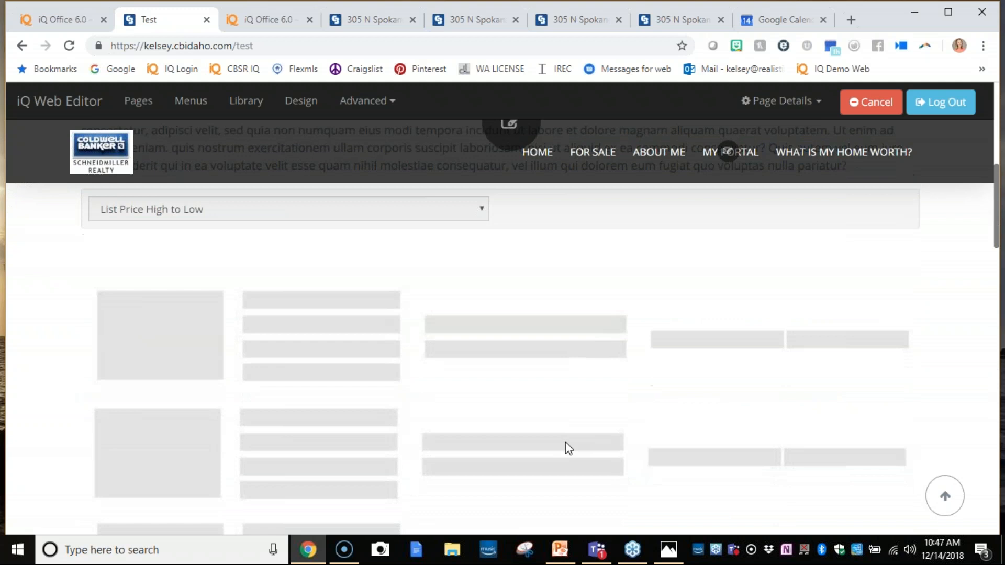
click(506, 404)
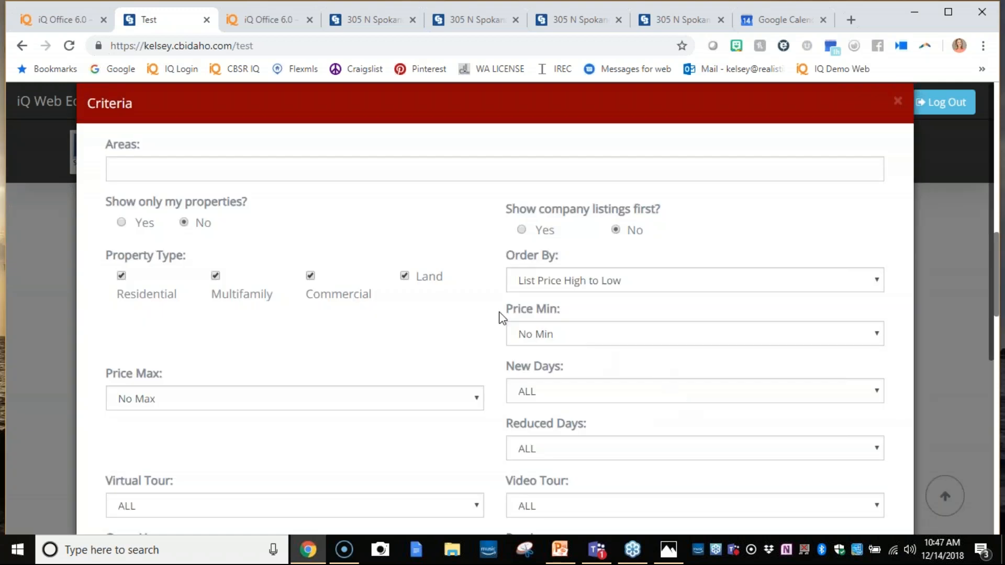
click(187, 172)
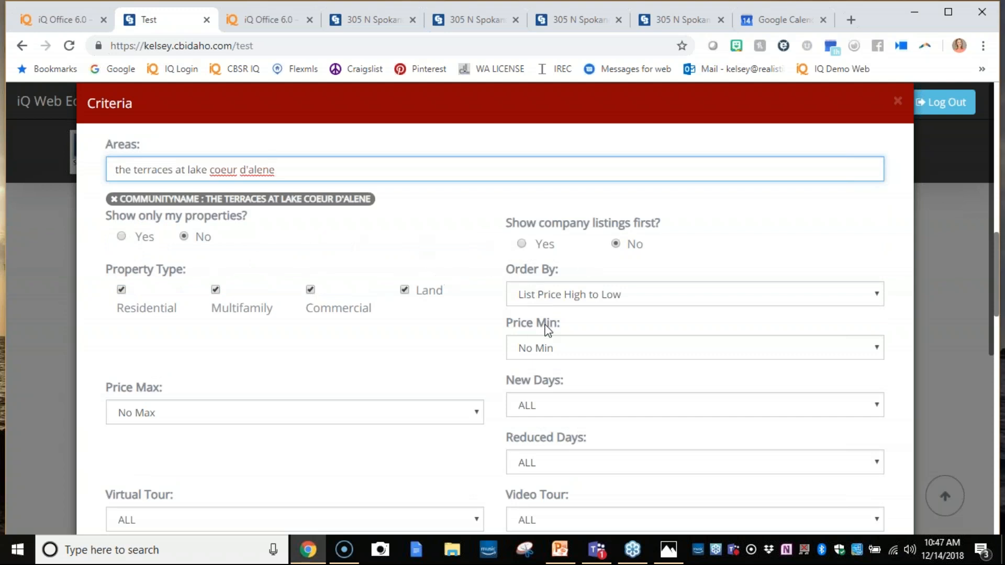
click(578, 296)
click(589, 328)
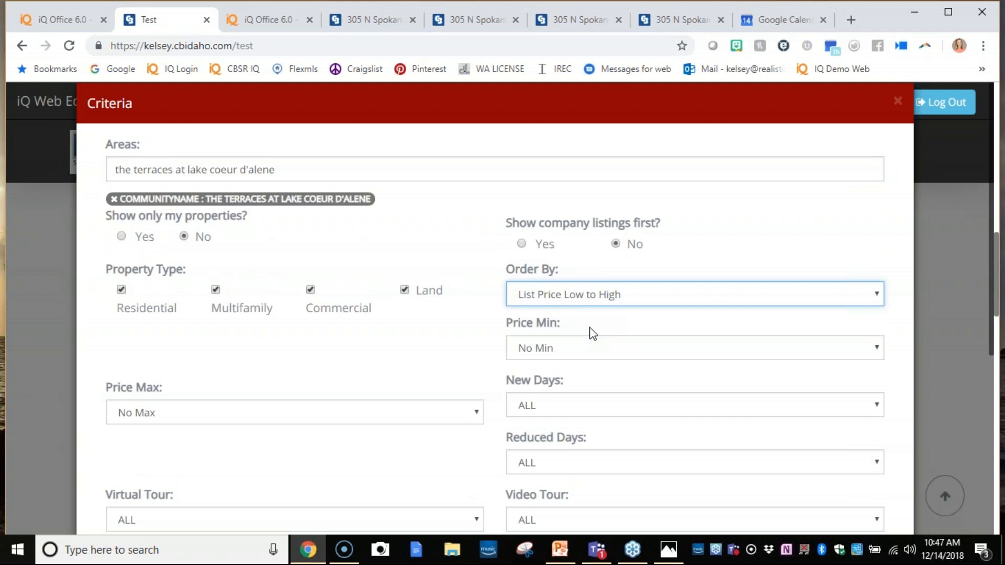
- Limit the criteria's New Days to Within 7 Day(s), accept the criteria and save the Test page
scroll(597, 328, down, 4)
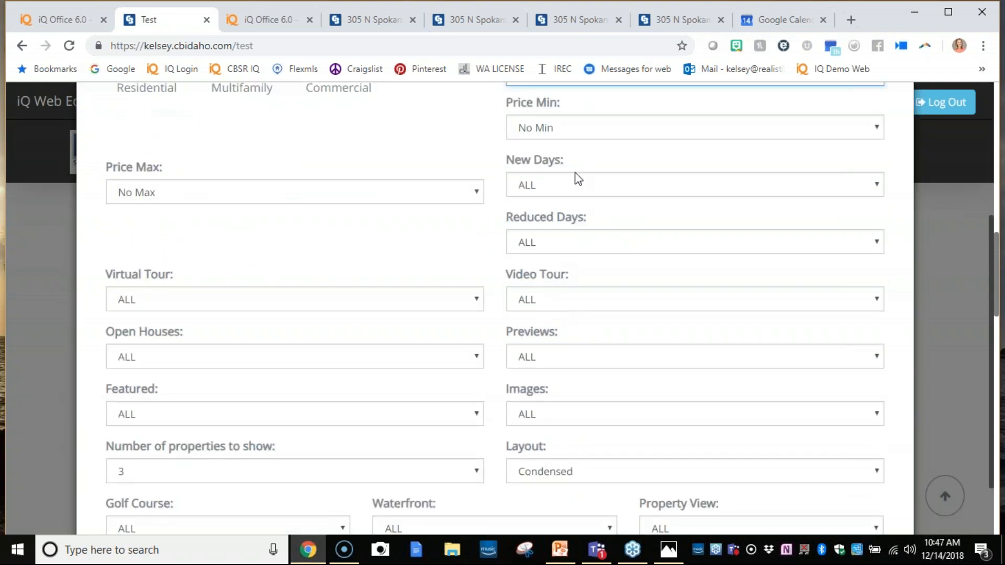
click(590, 192)
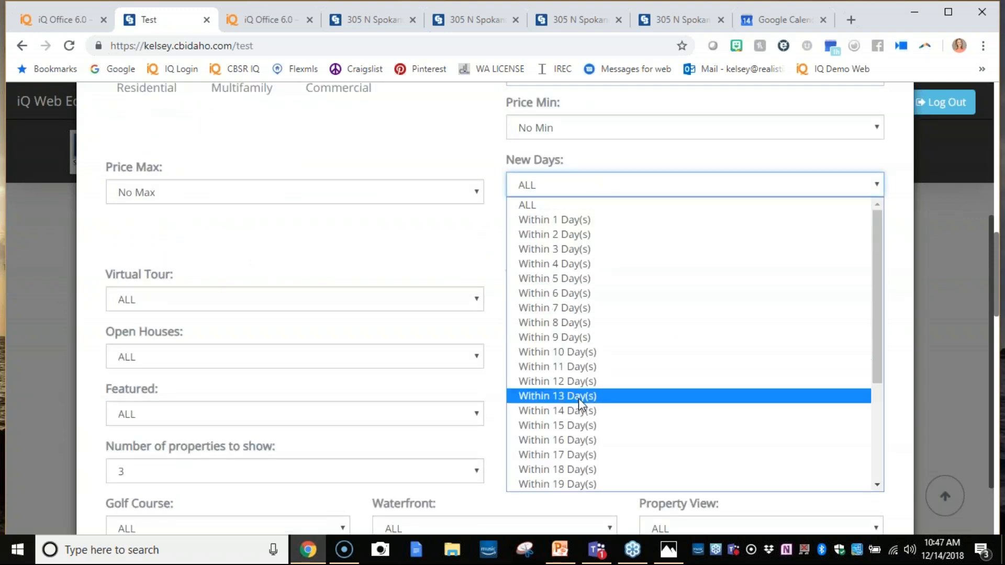
click(578, 425)
click(580, 199)
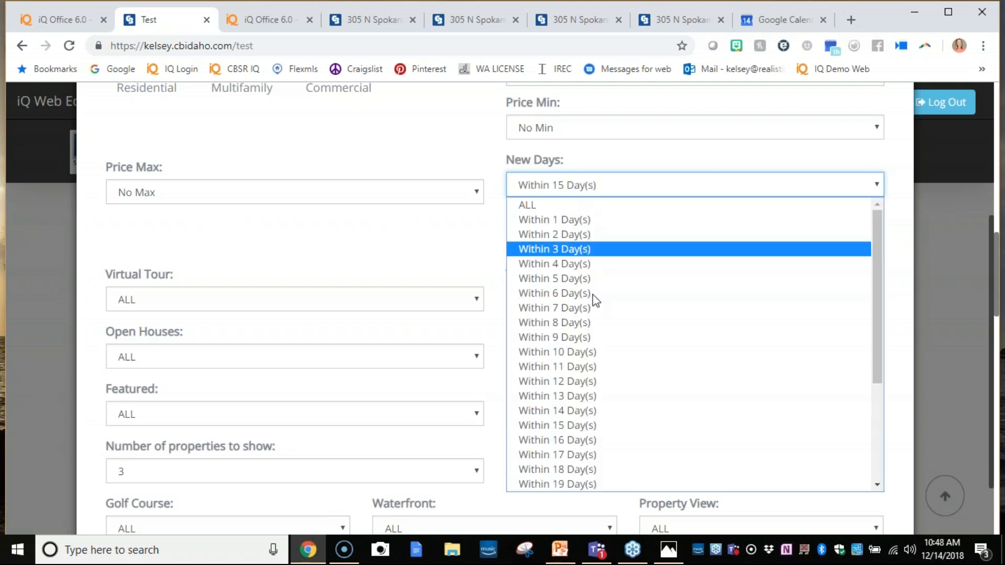
click(590, 308)
scroll(482, 396, down, 2)
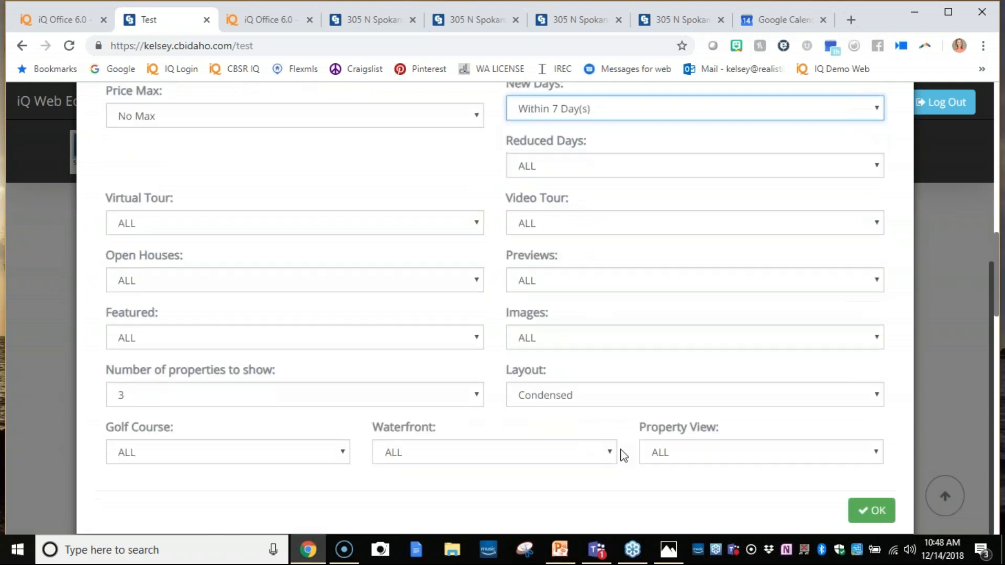
click(867, 510)
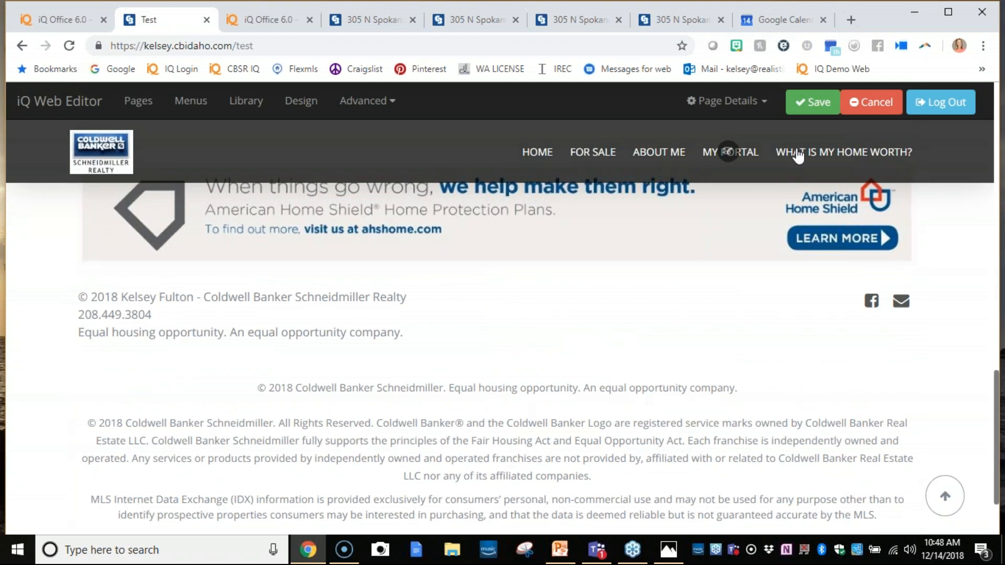
click(811, 102)
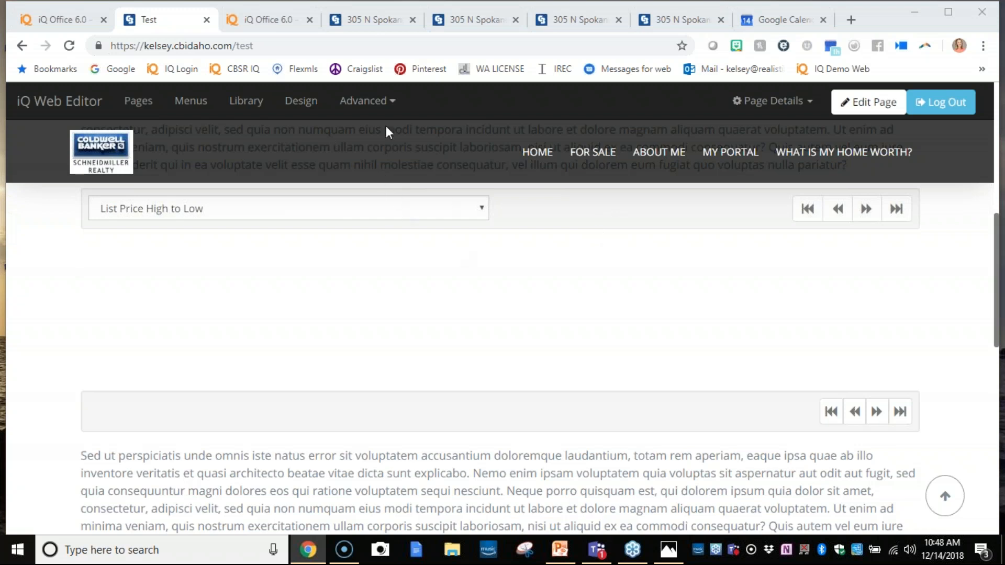
- Go to facebook.com and open the realistiQ Users group from the full list of shortcuts
click(382, 44)
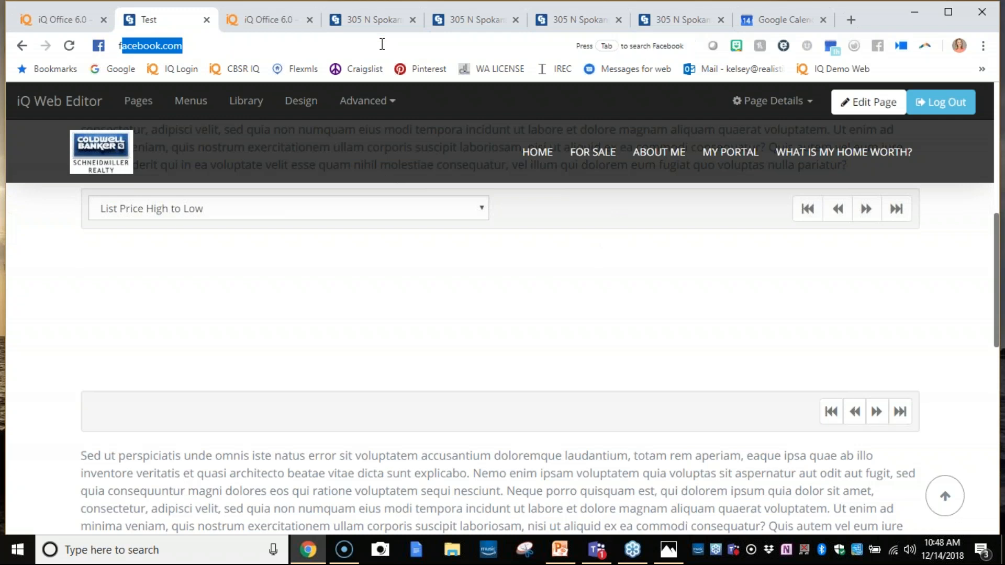
text(facebook.c)
key(Return)
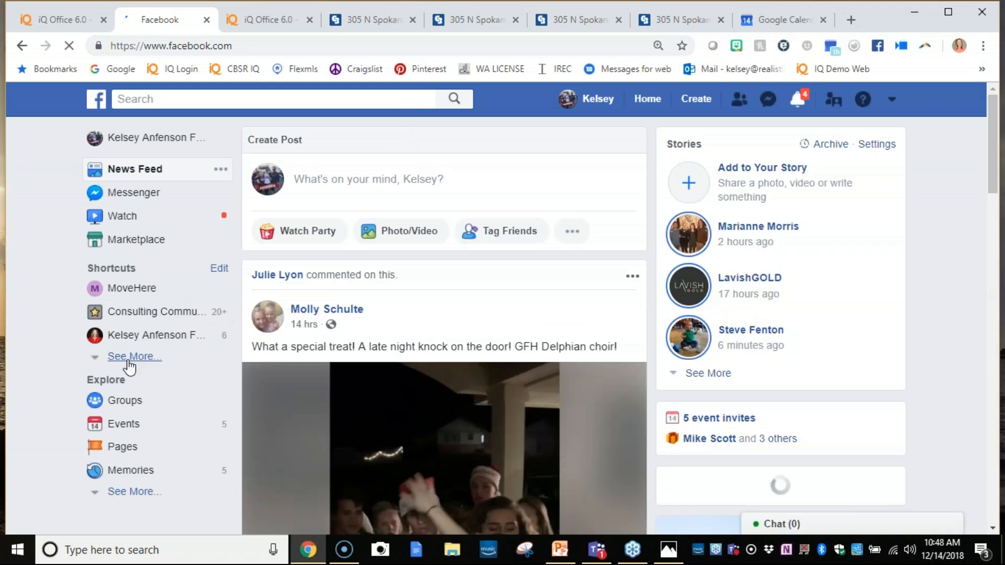
click(131, 361)
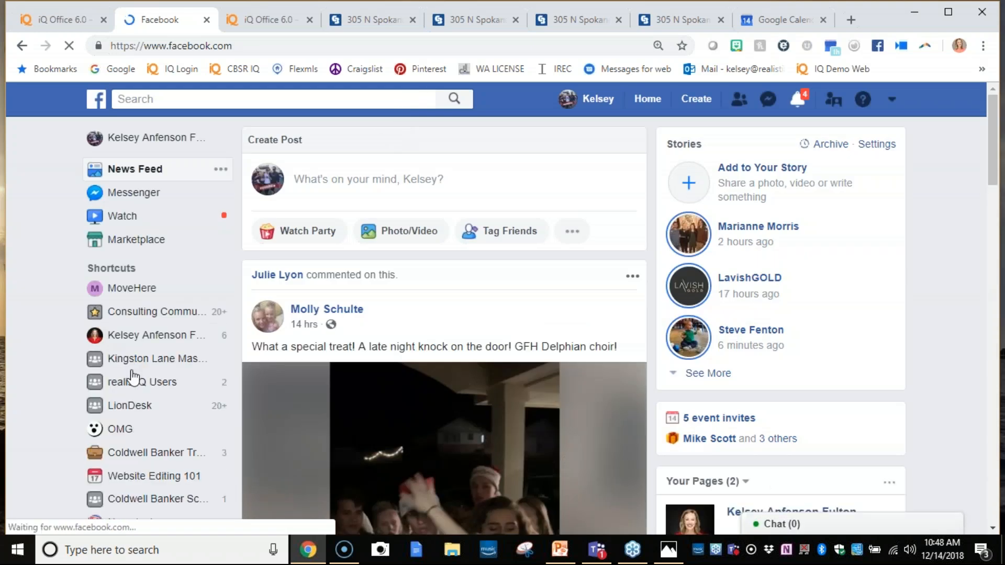
click(131, 375)
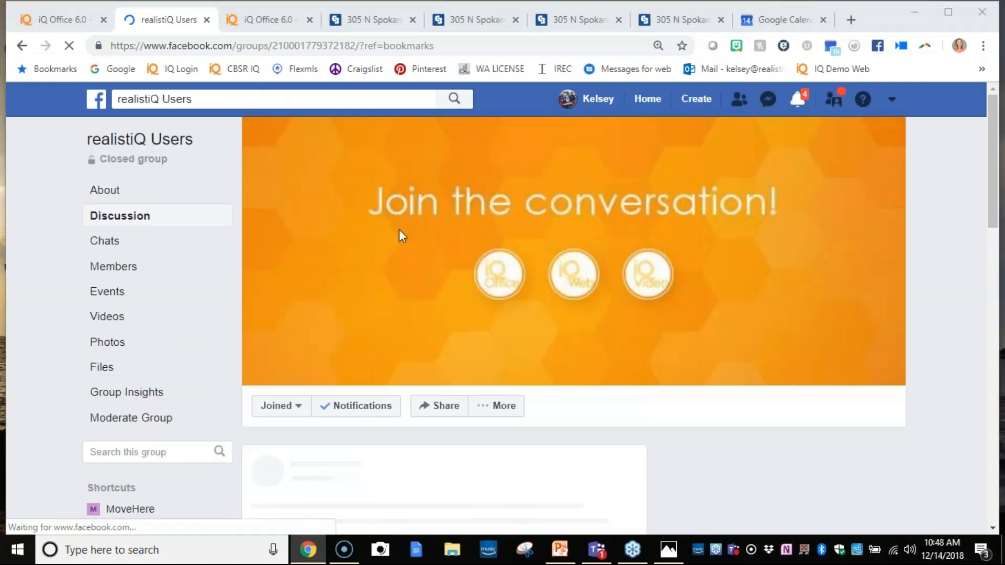
- Look through the realistiQ Users group's discussion posts and its events list
scroll(510, 329, down, 4)
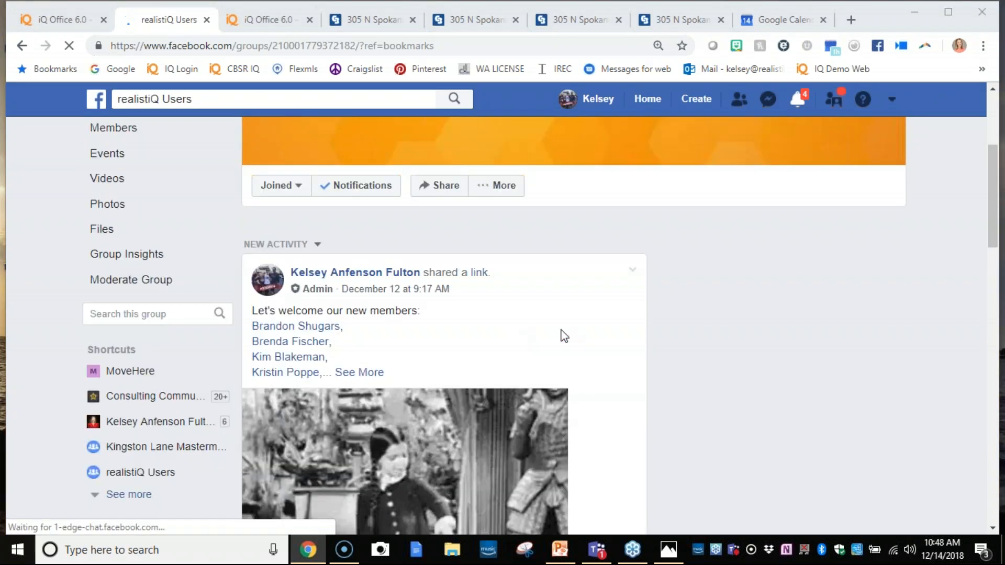
scroll(471, 321, down, 2)
scroll(466, 320, up, 6)
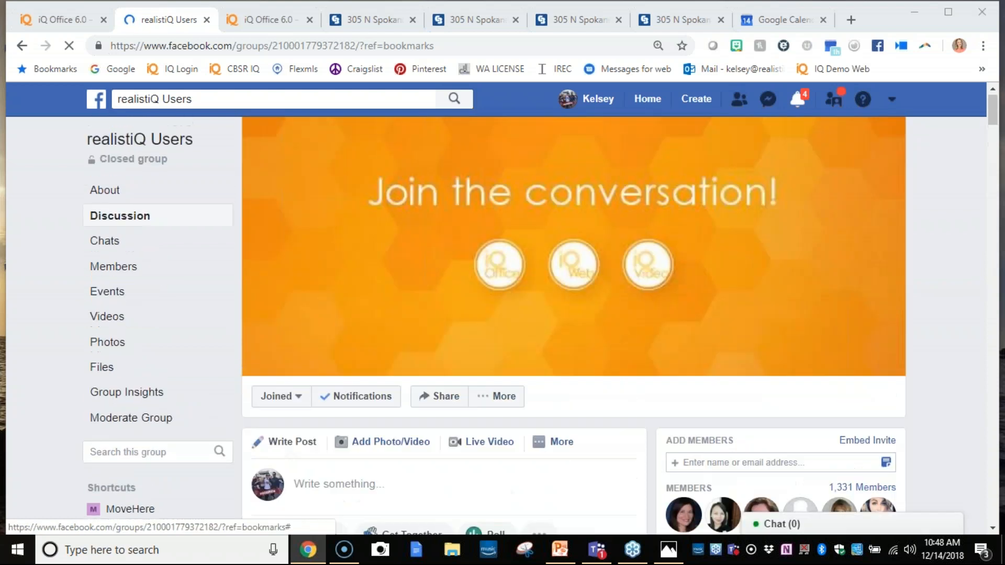
scroll(510, 324, down, 4)
scroll(510, 324, down, 5)
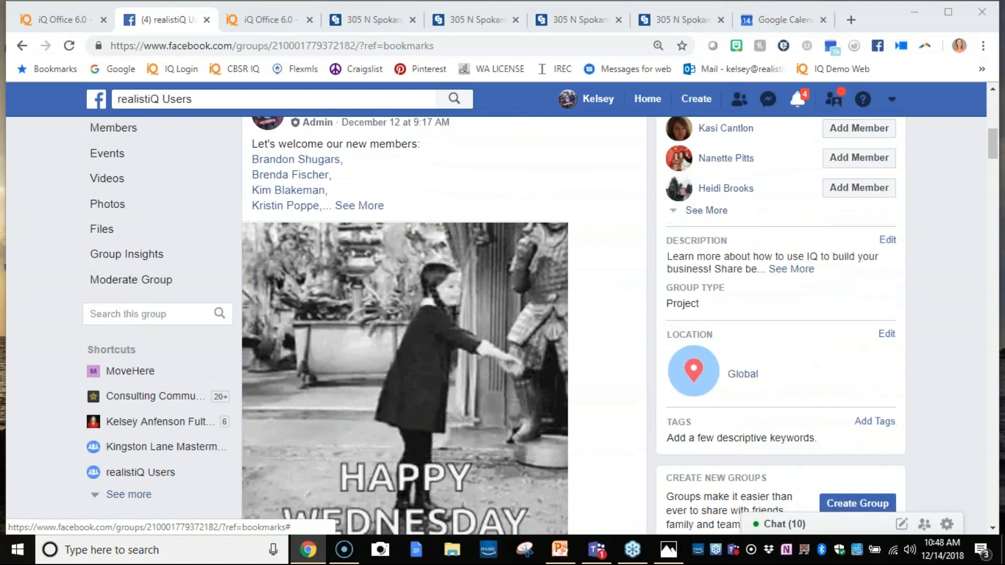
scroll(510, 325, down, 10)
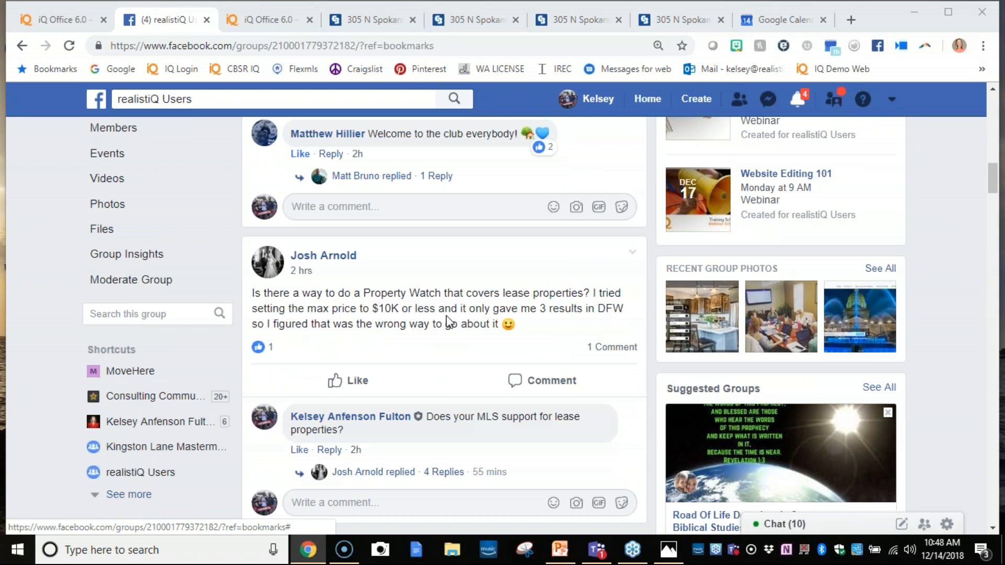
scroll(445, 320, down, 10)
scroll(431, 325, up, 20)
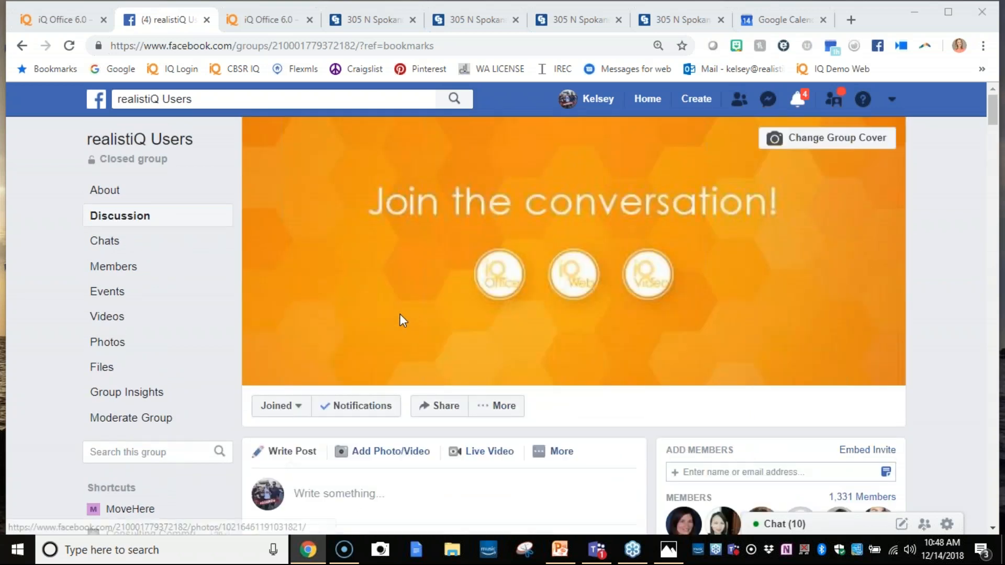
click(92, 294)
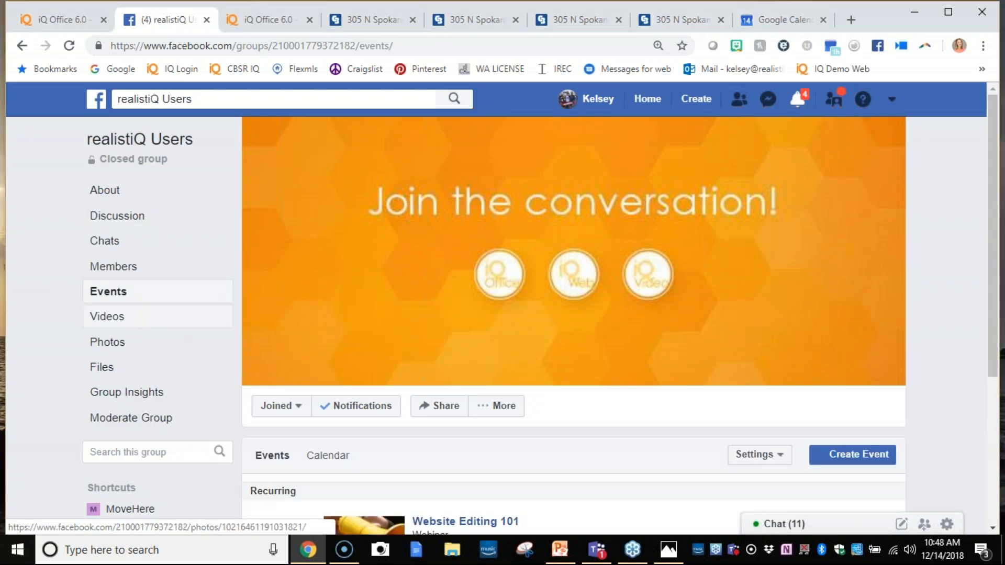
scroll(362, 395, down, 4)
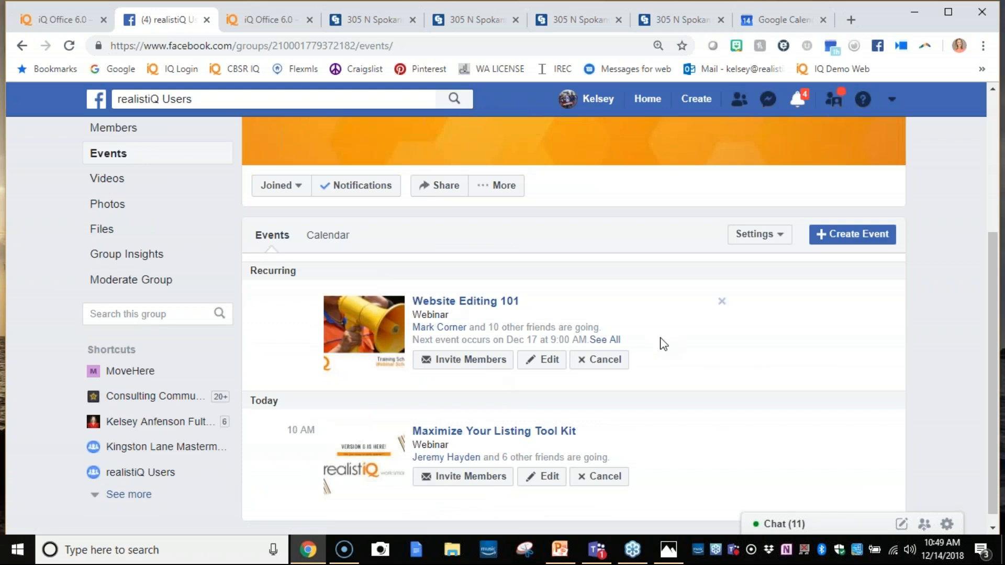
- Go to YouTube in place of the second iQ Office page and open the account's own Realistiq Support channel
click(290, 31)
click(292, 44)
text(yo)
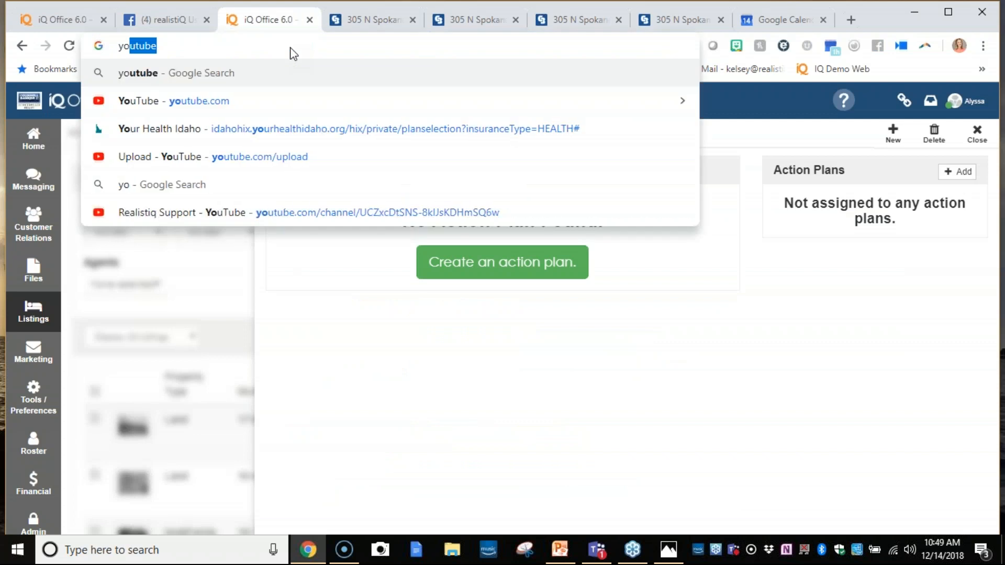
text(ut)
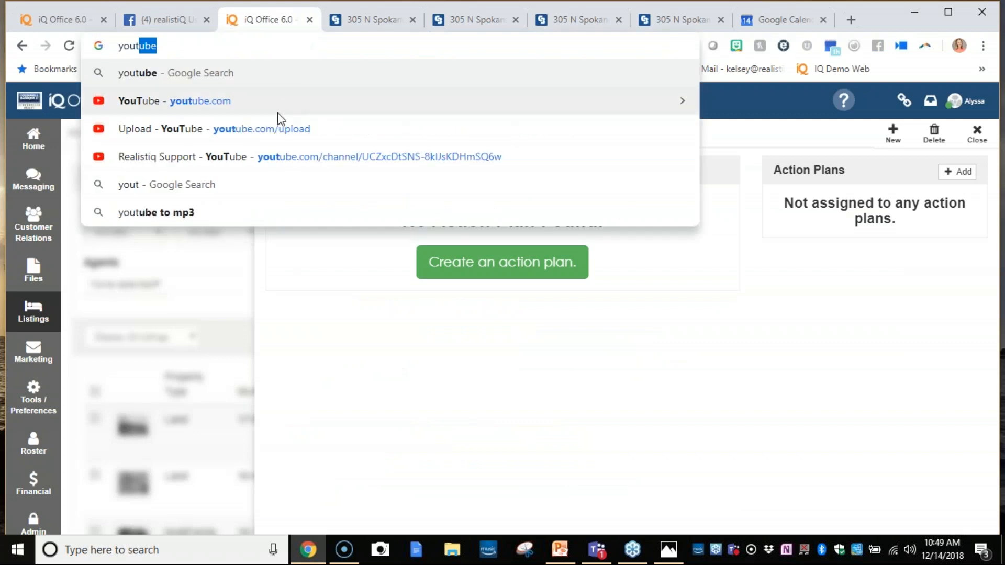
key(Down)
key(Return)
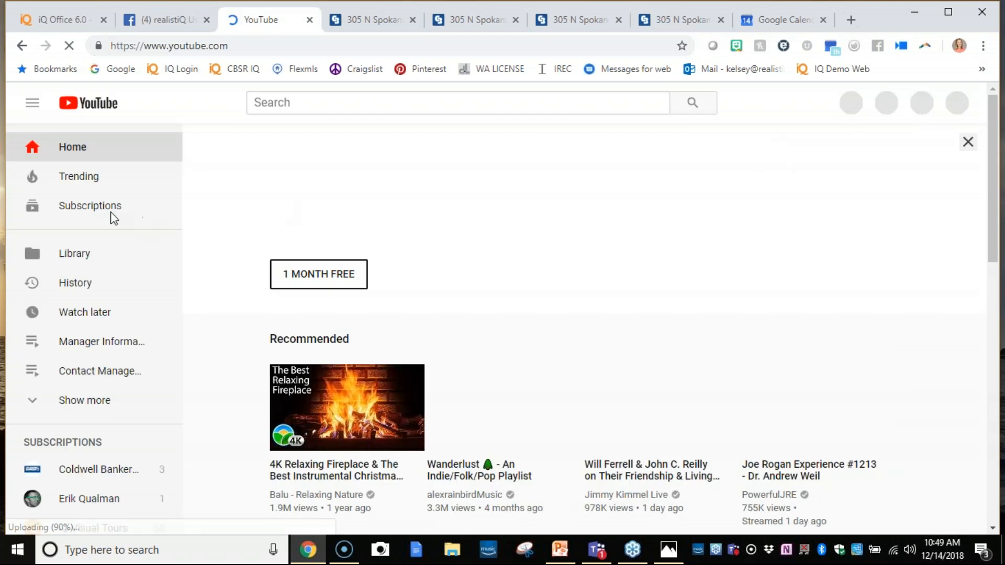
click(37, 106)
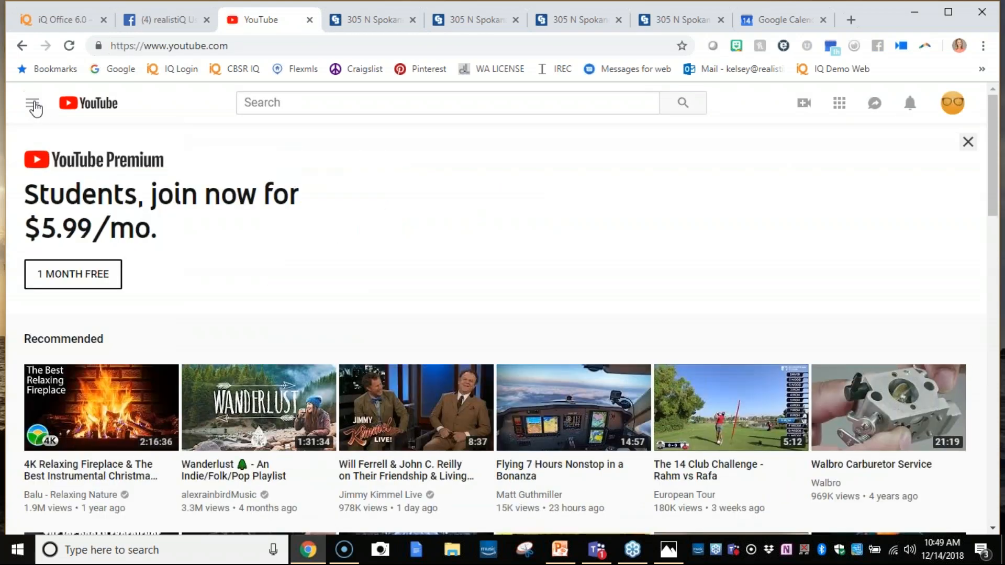
click(38, 107)
click(952, 102)
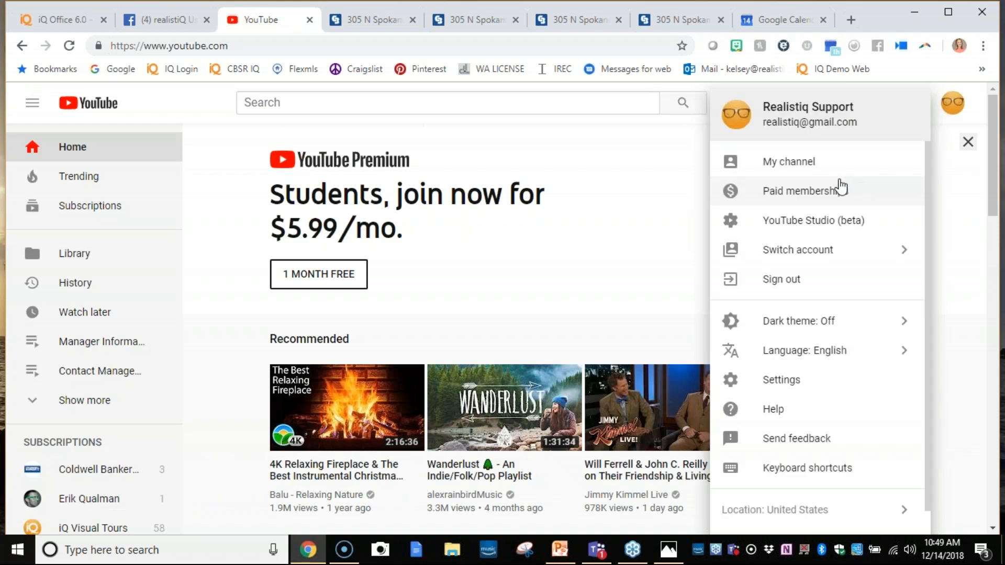
click(827, 165)
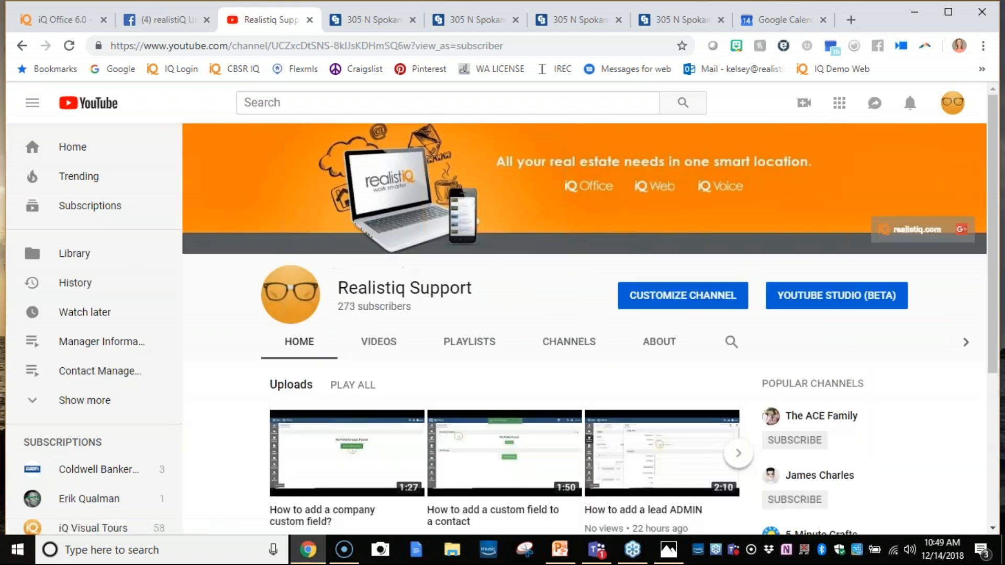
- Highlight the Realistiq Support channel name and look over its uploaded videos
drag(473, 289, 335, 287)
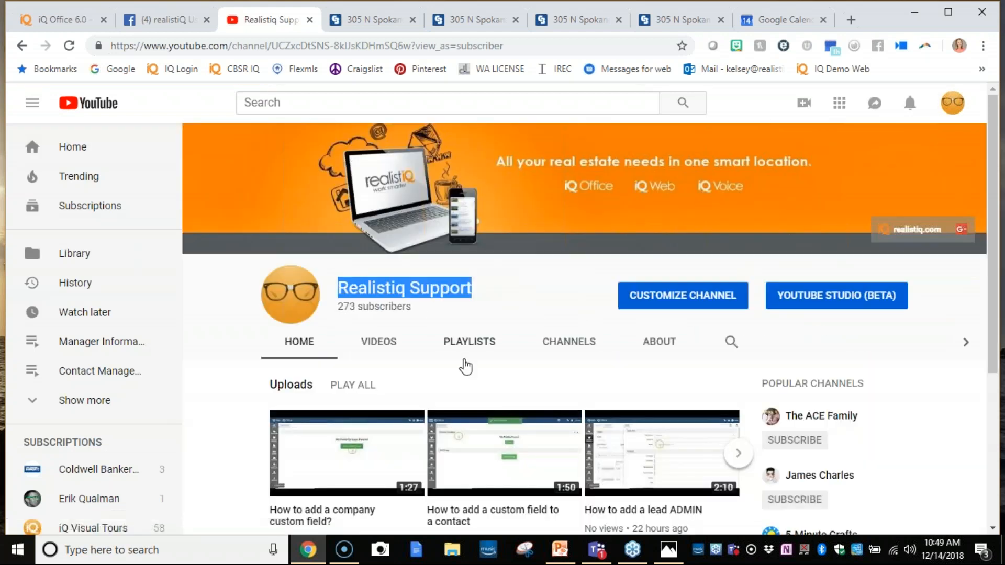
scroll(476, 419, down, 4)
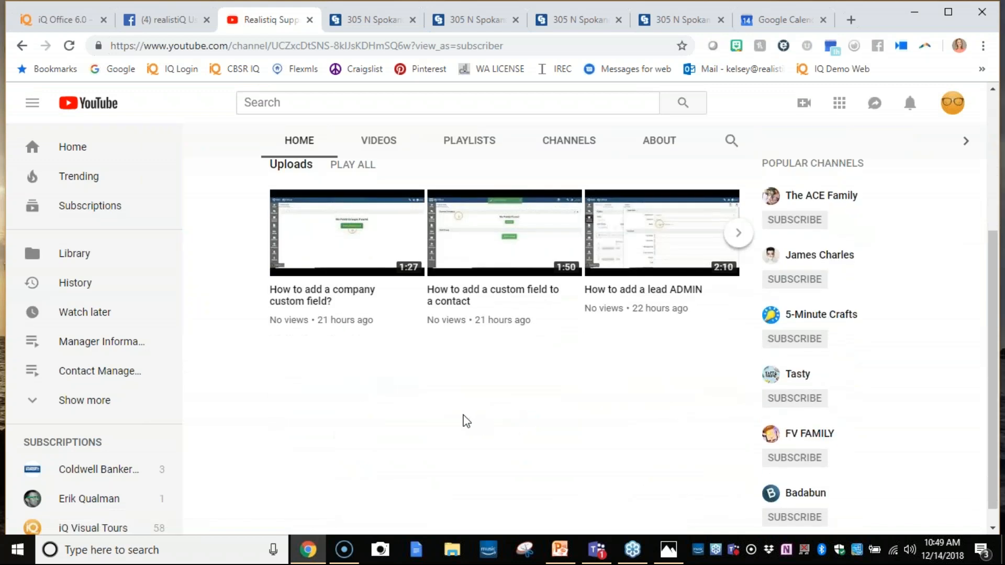
scroll(462, 420, up, 4)
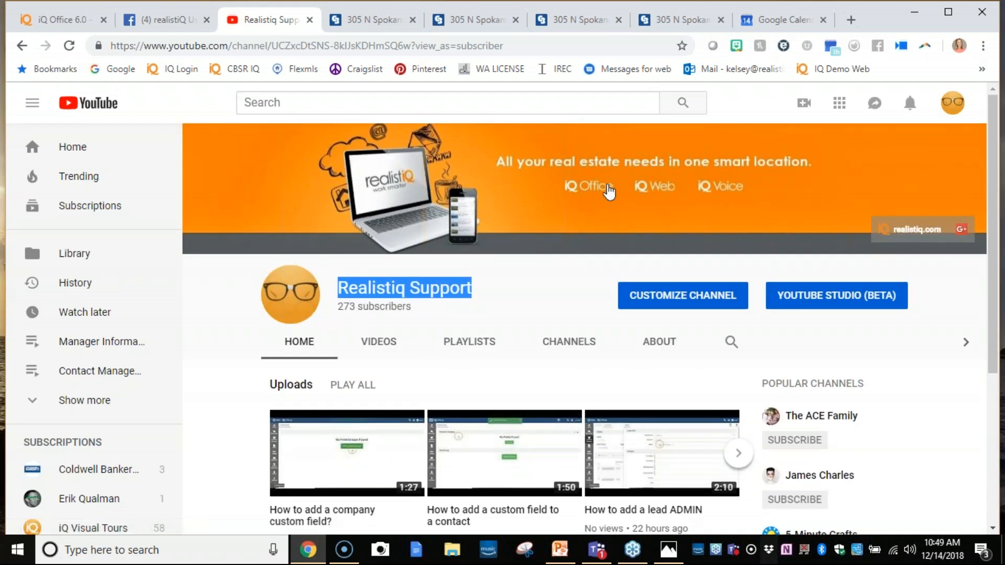
- Return to the realistiQ Users Facebook group's discussion, alternating with the Realistiq Support YouTube channel to present both resources
click(178, 23)
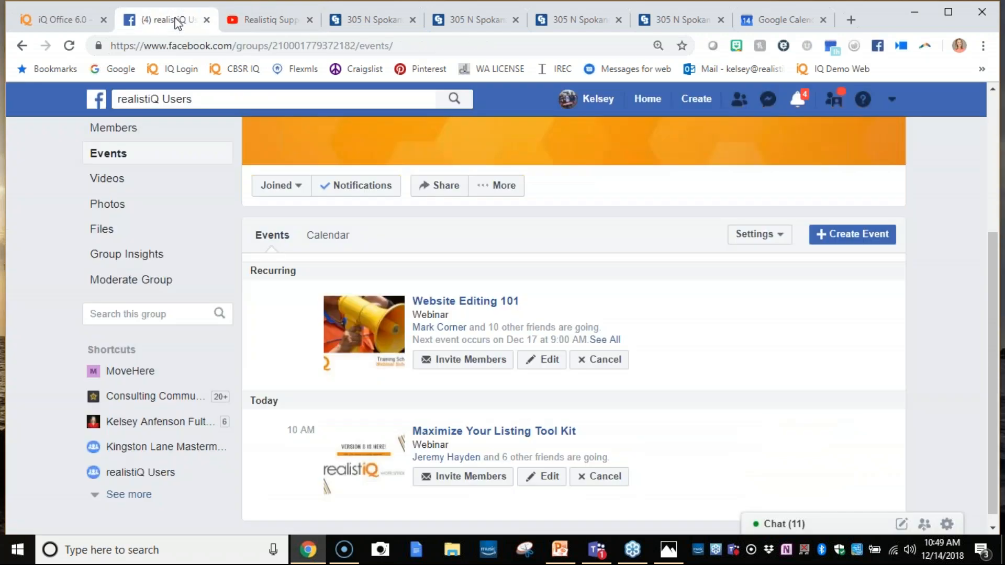
scroll(128, 152, up, 3)
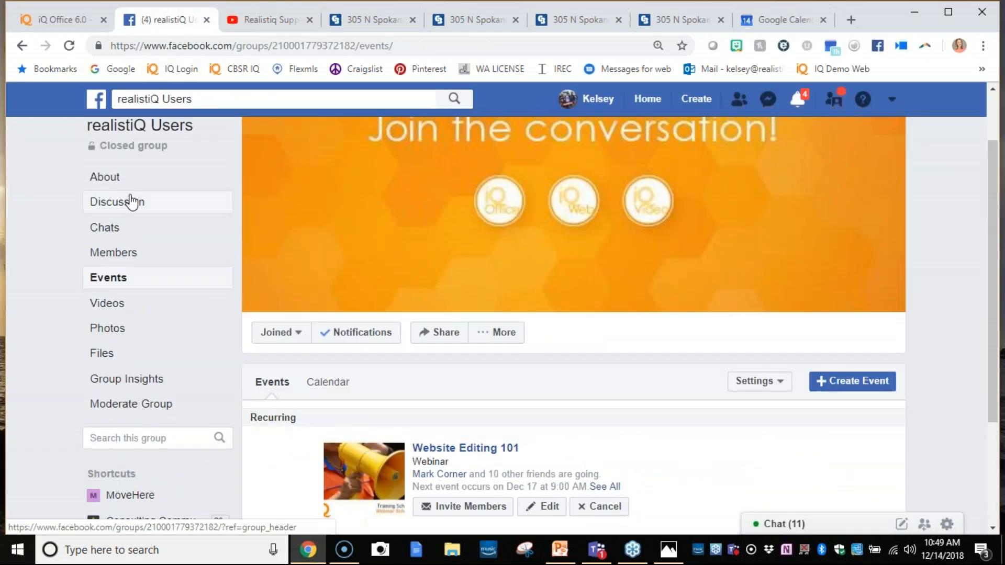
click(131, 202)
click(246, 21)
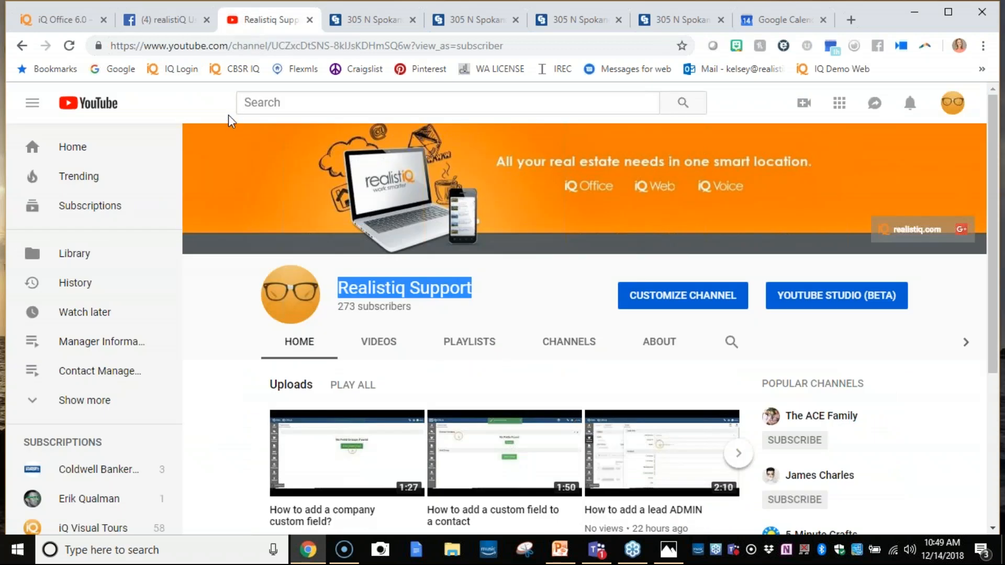
click(175, 23)
click(230, 21)
click(200, 21)
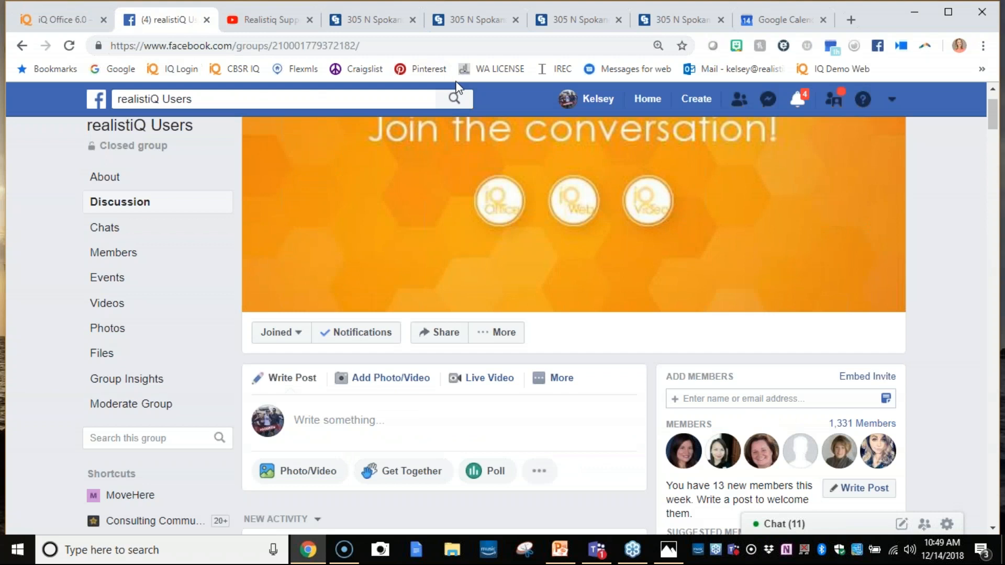
- Revisit the iQ Office campaign events page and return to the realistiQ Users Facebook group in a maximized browser window
click(82, 23)
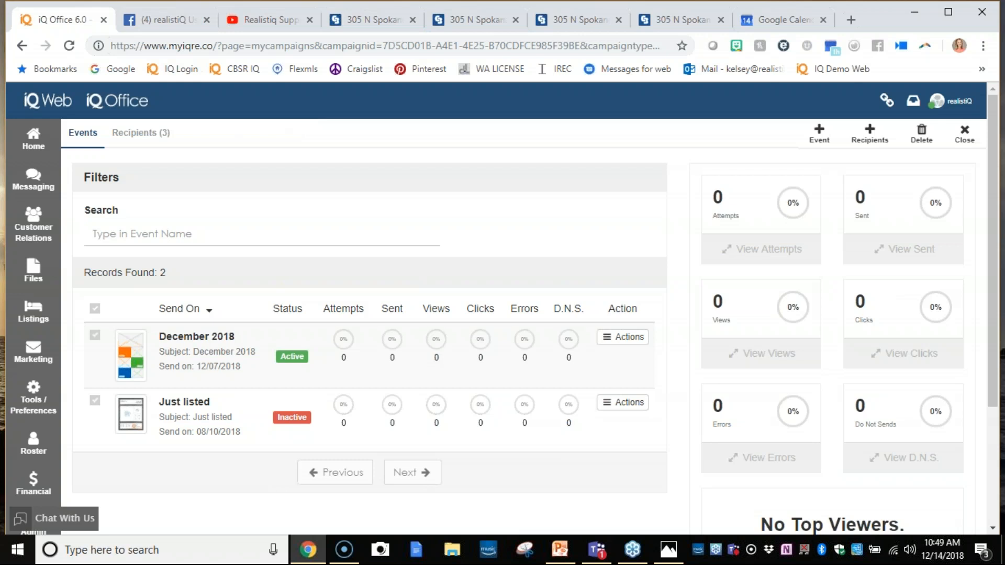
click(184, 16)
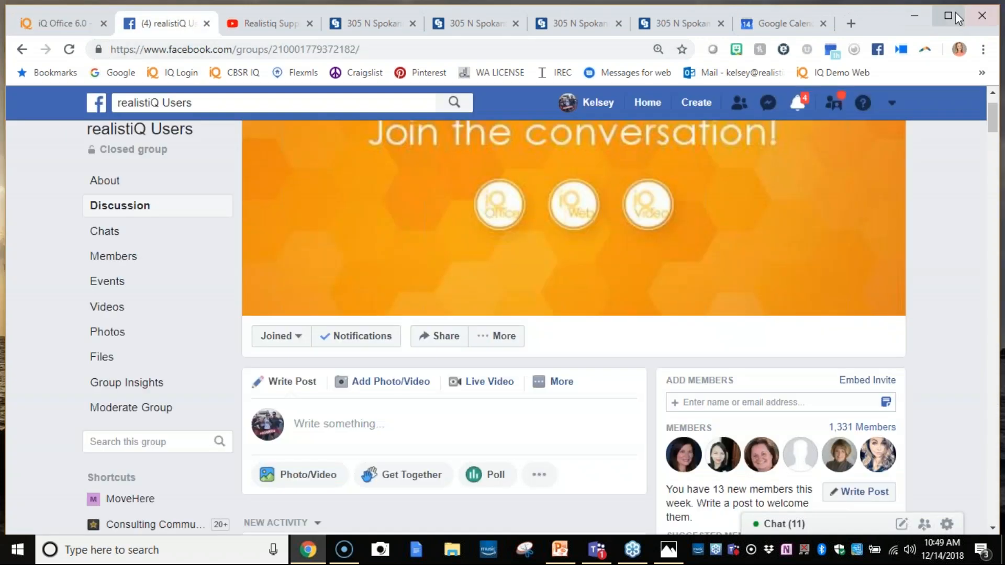
click(960, 15)
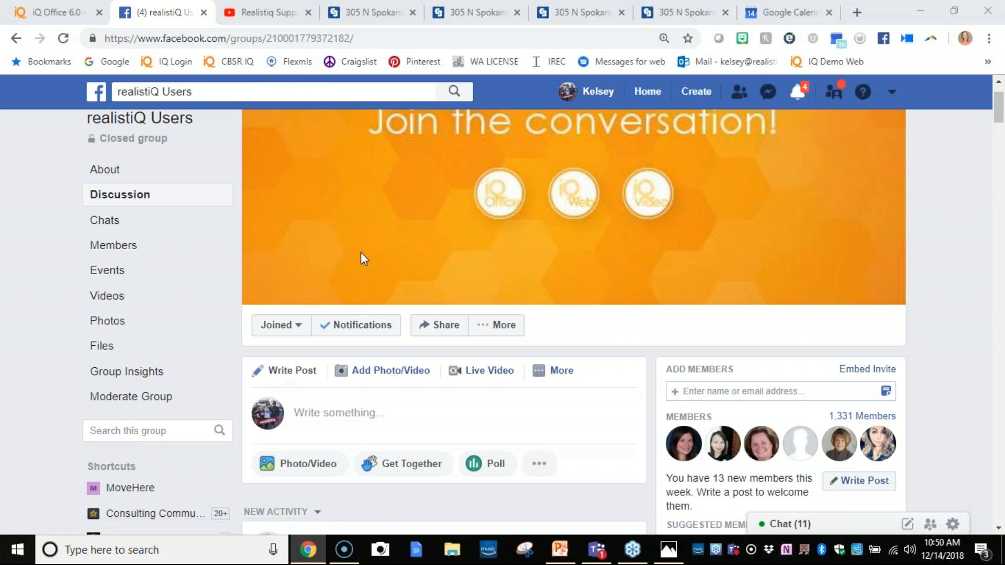
- Switch to the Realistiq Support YouTube channel and look through its created playlists by topic
click(268, 15)
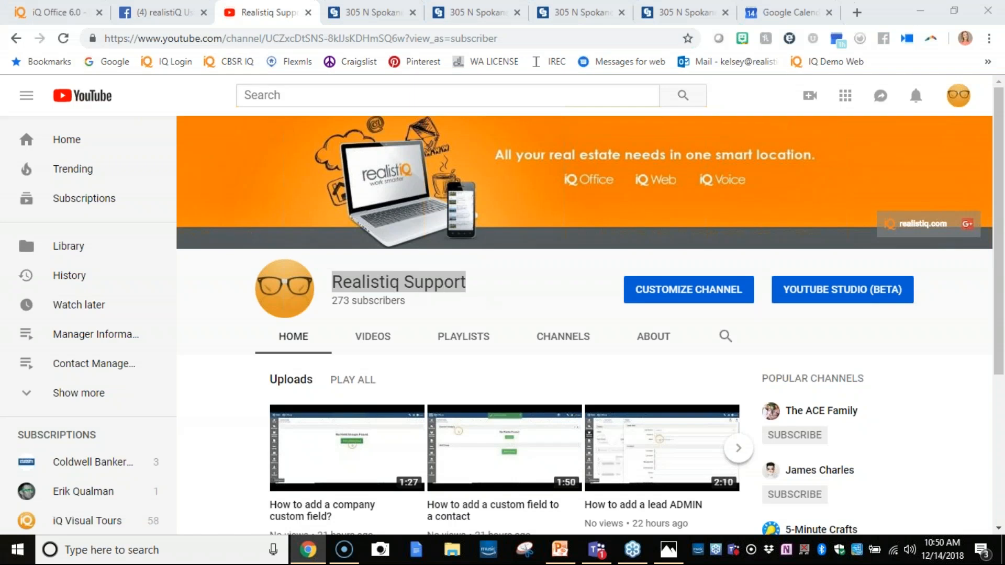
click(477, 343)
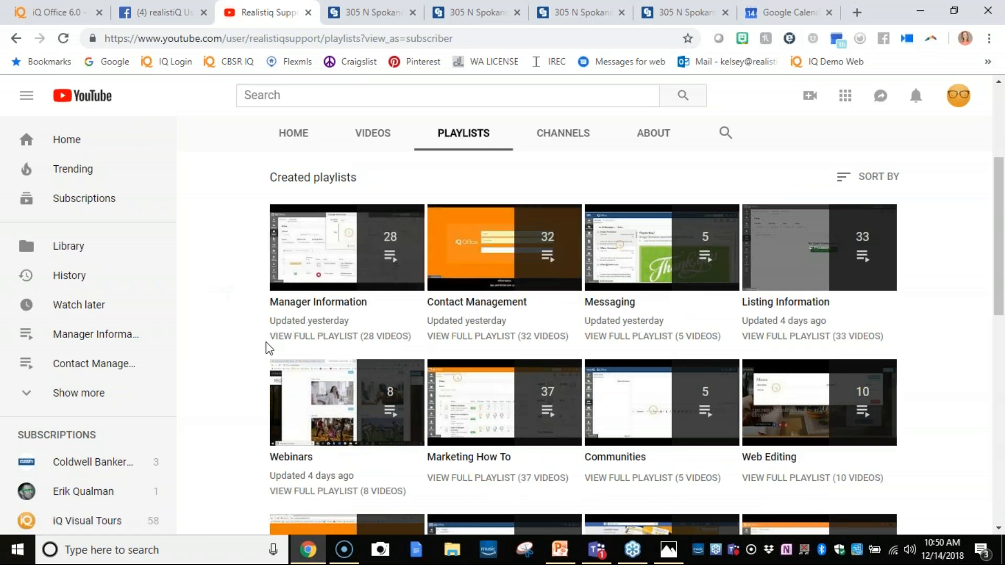
scroll(460, 287, down, 3)
scroll(653, 271, down, 1)
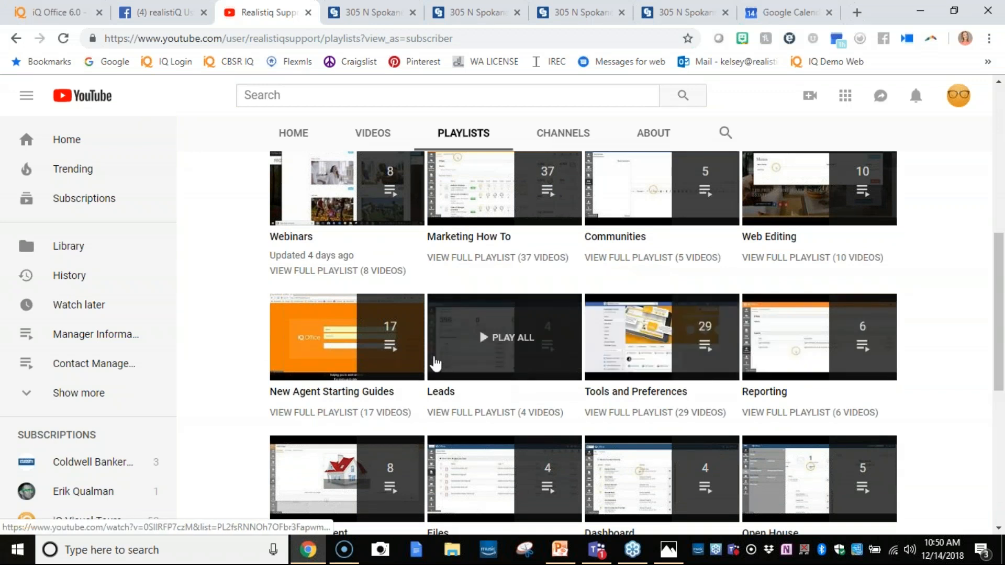
scroll(242, 180, up, 6)
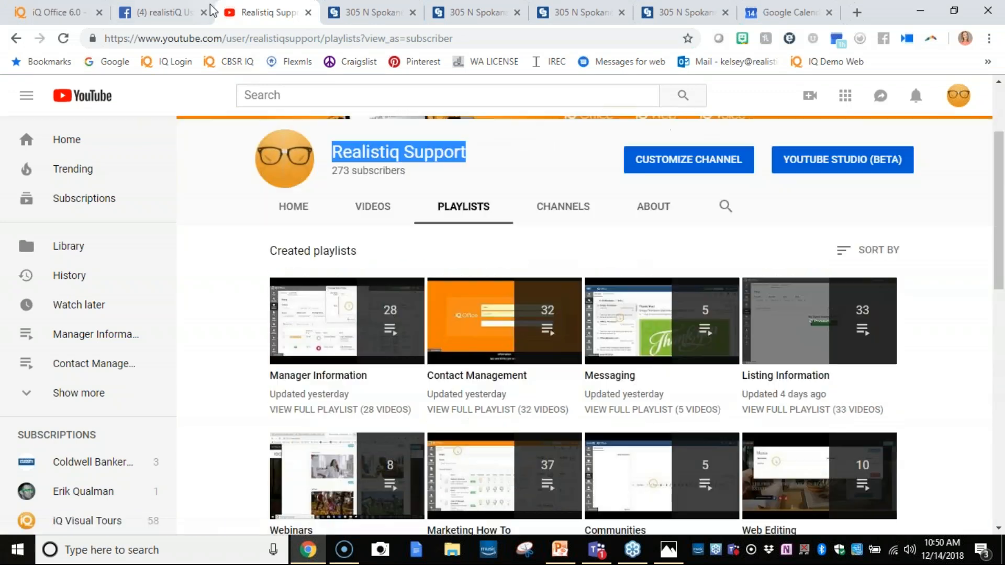
click(174, 13)
click(258, 12)
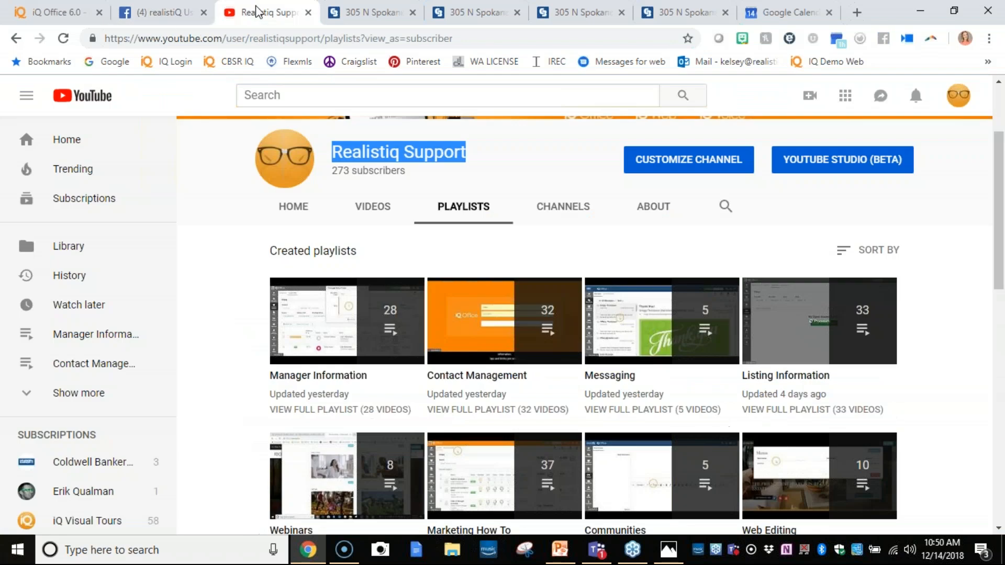
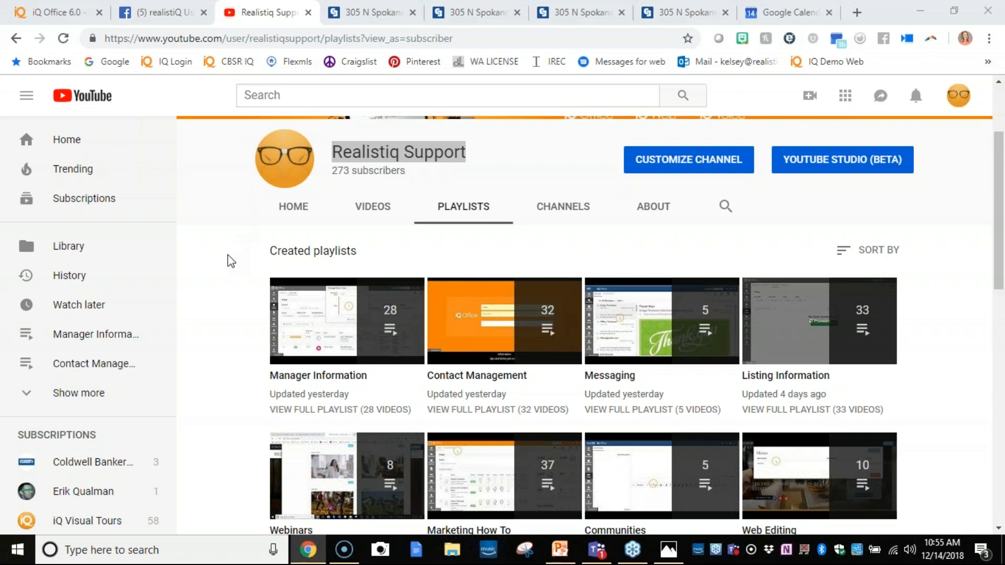
- Look further through the Realistiq Support channel's created playlists, past the Webinars and Marketing How To rows
scroll(215, 257, down, 3)
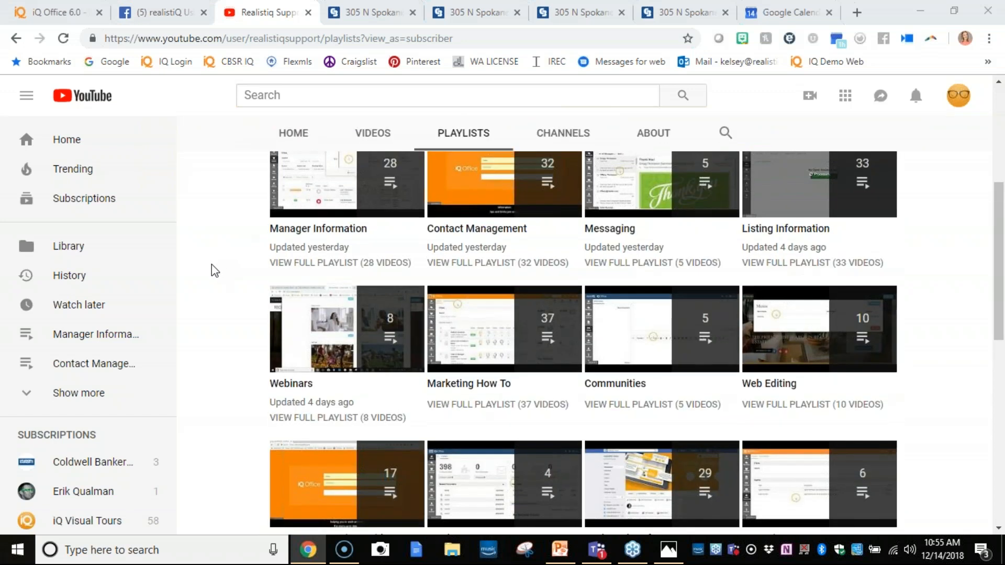